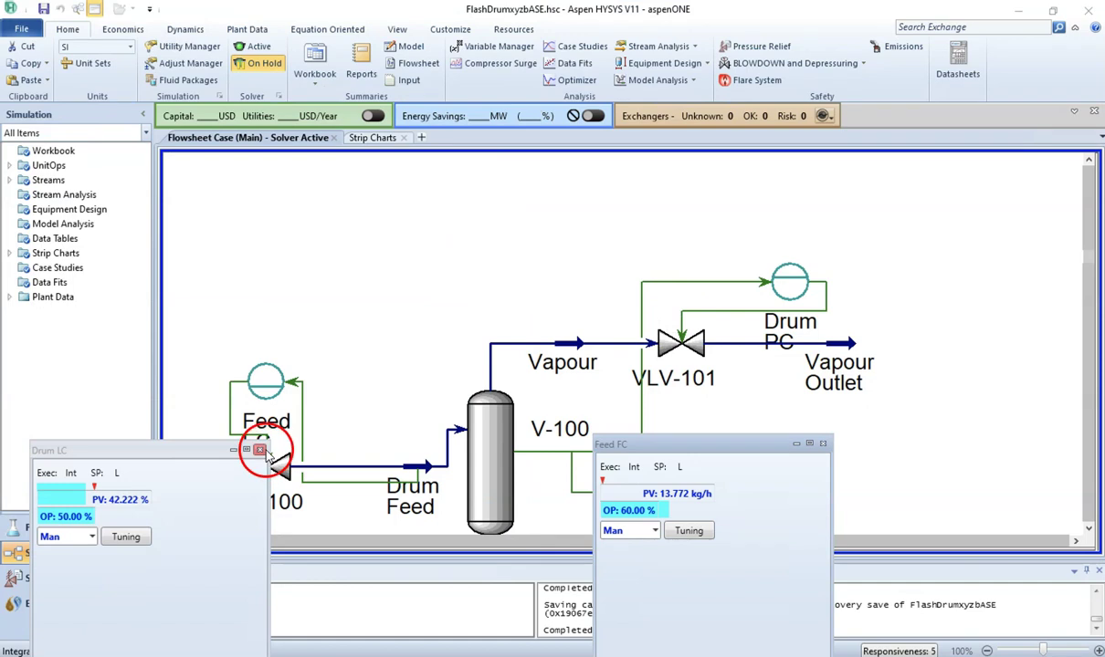
- Close the Feed FC face plate and bring the whole flash drum flowsheet into view
left_click(822, 445)
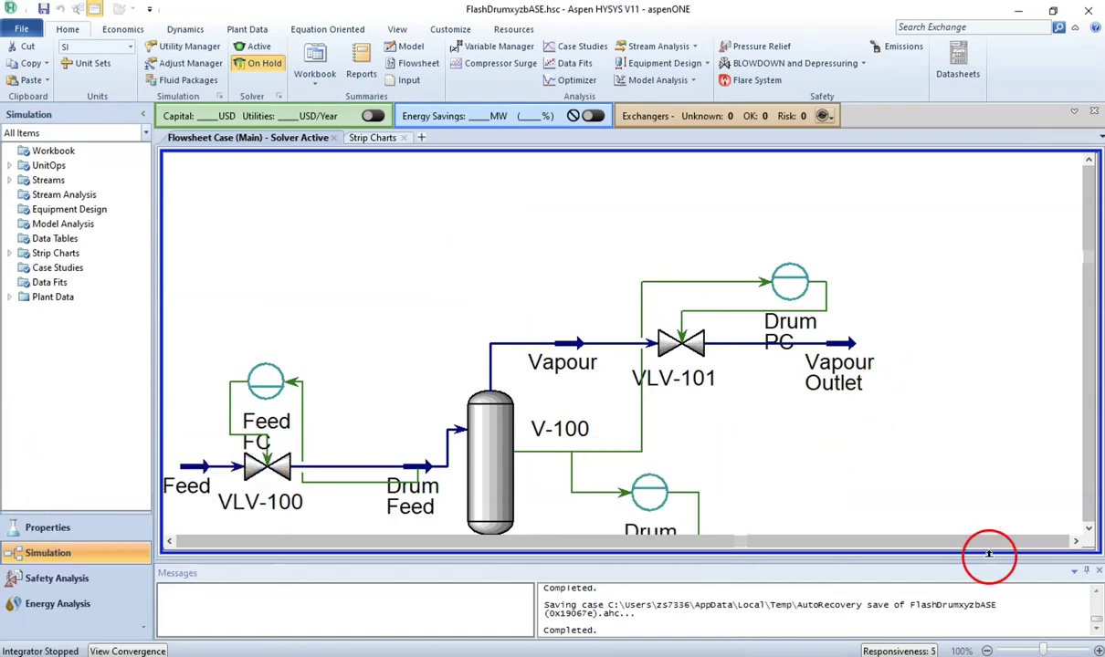
left_click(970, 651)
left_click(970, 651)
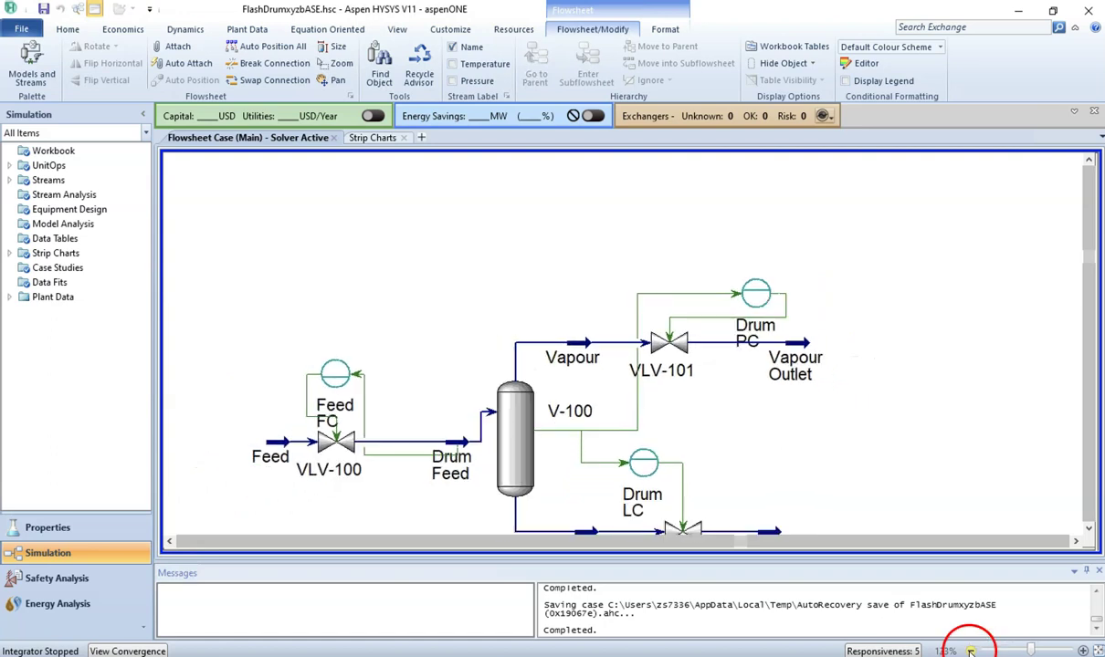
left_click(970, 651)
left_click(1087, 251)
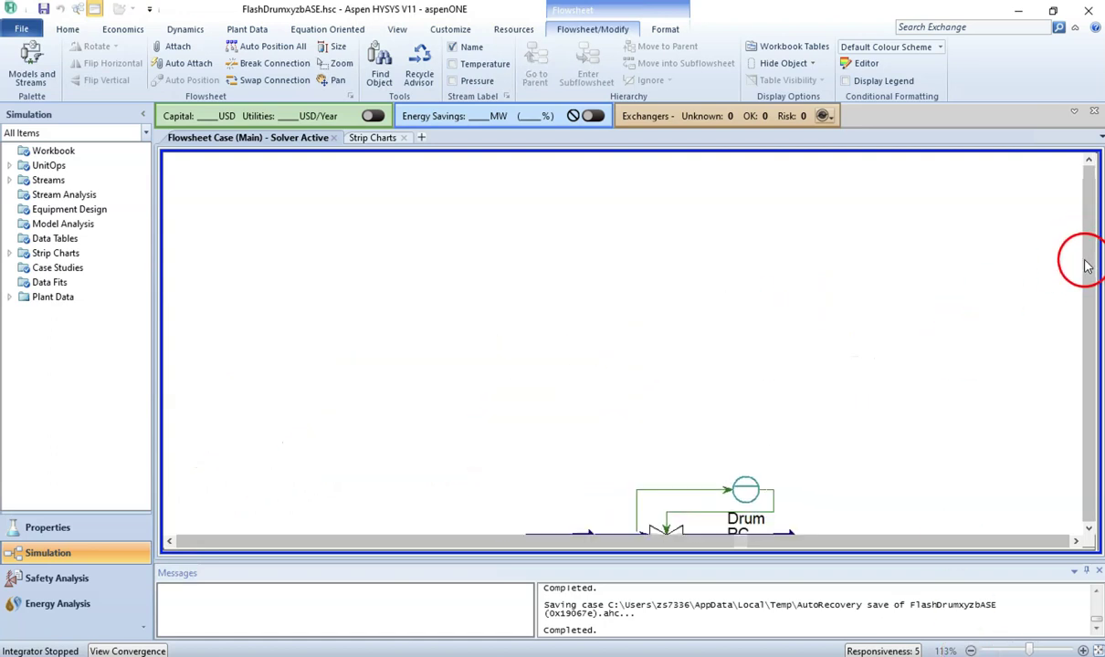
left_click(1089, 529)
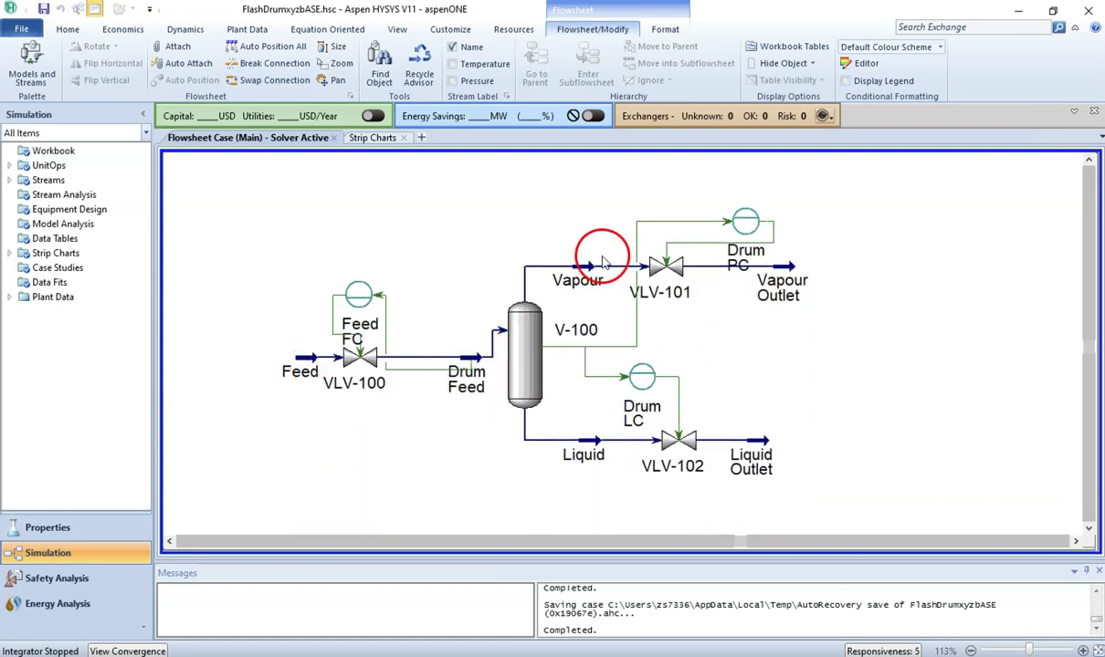
- Examine the Drum PC controller's configuration parameters, including its action, PV range and tuning parameters
mouse_move(738, 245)
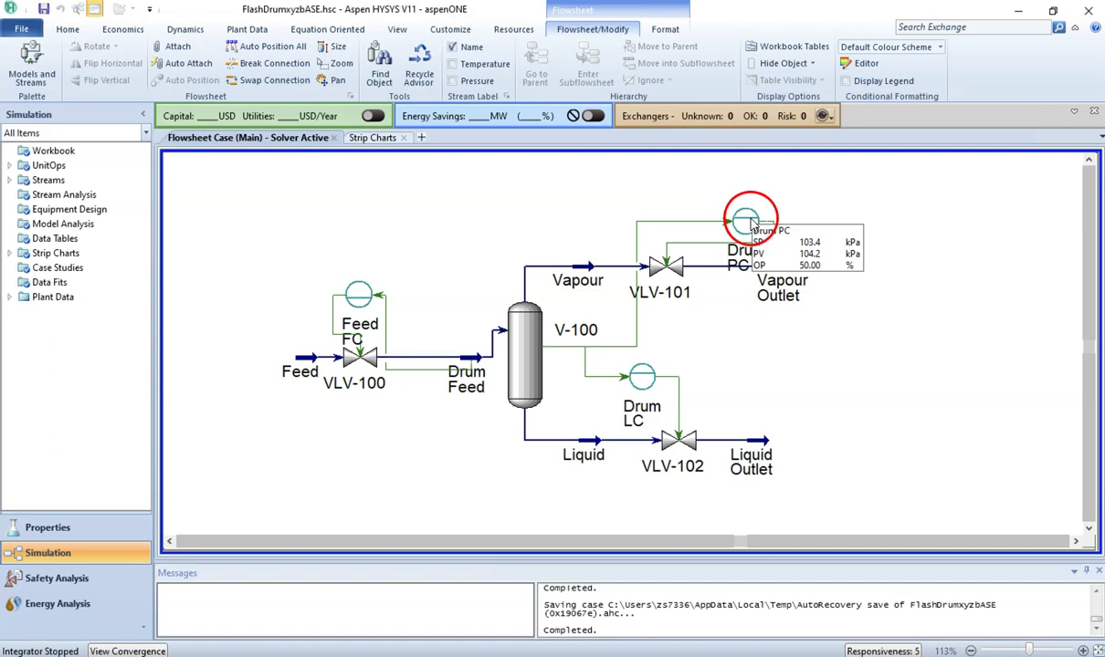
double_click(751, 225)
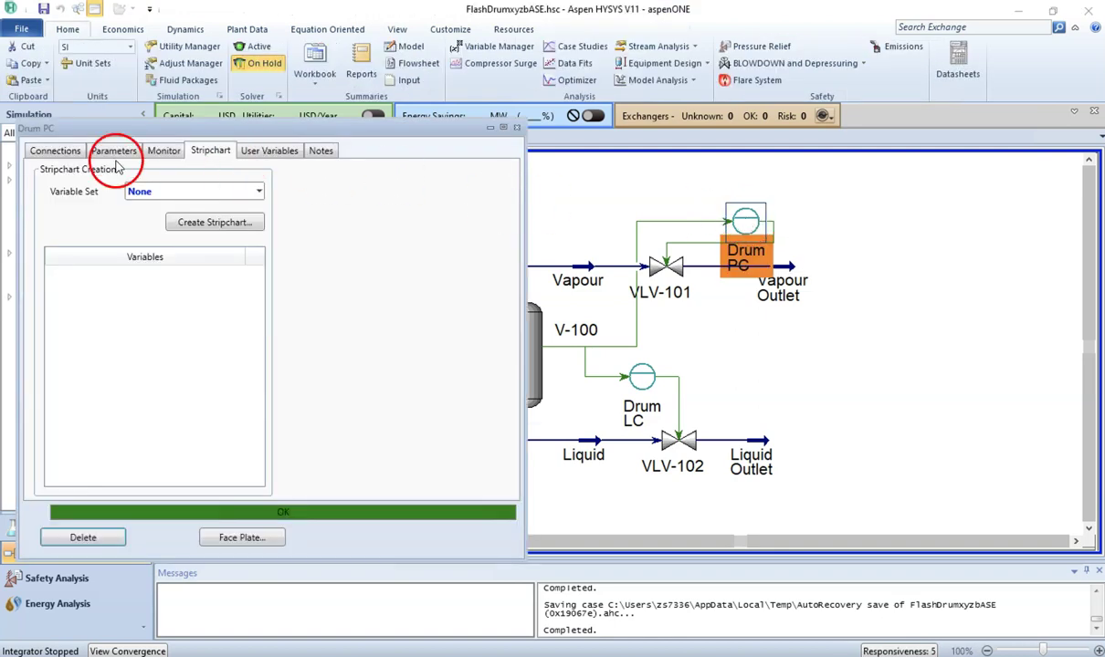
left_click(58, 149)
left_click(117, 149)
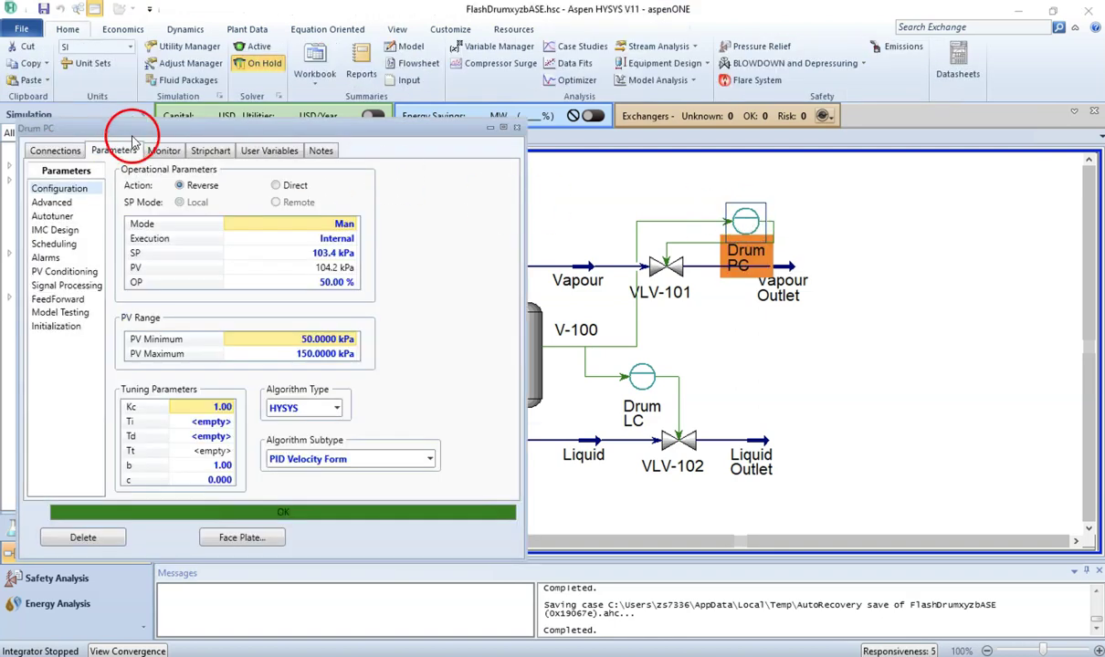
left_click_drag(153, 133, 315, 50)
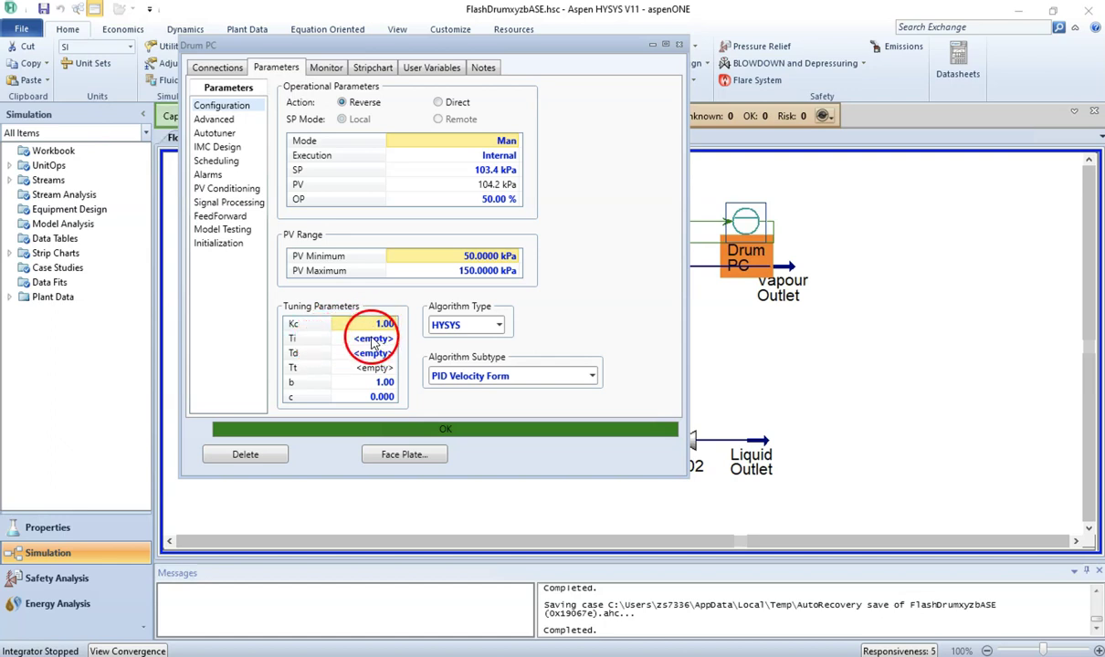
left_click(303, 358)
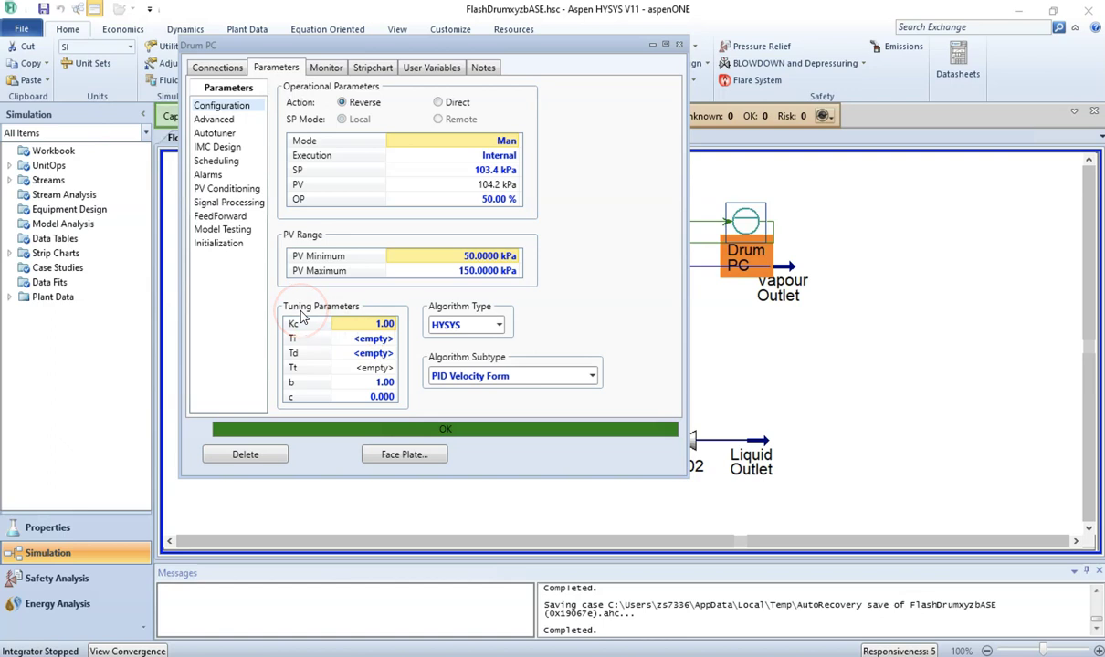
left_click(857, 302)
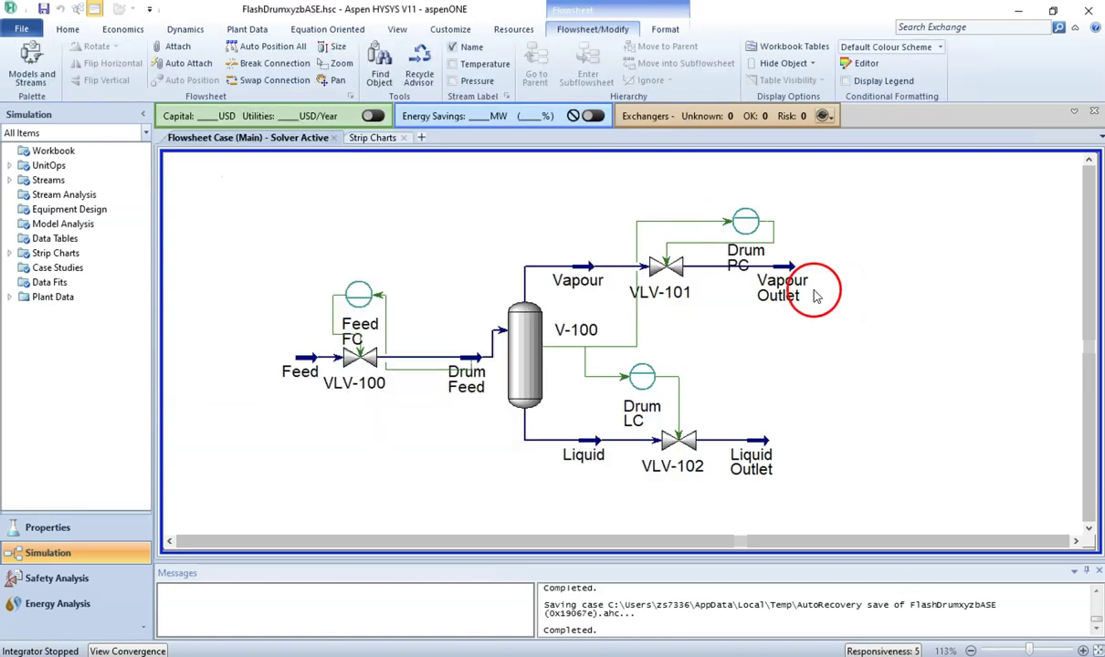
- Show the Feed FC controller's face plate beside the flowsheet and close its property window
mouse_move(817, 295)
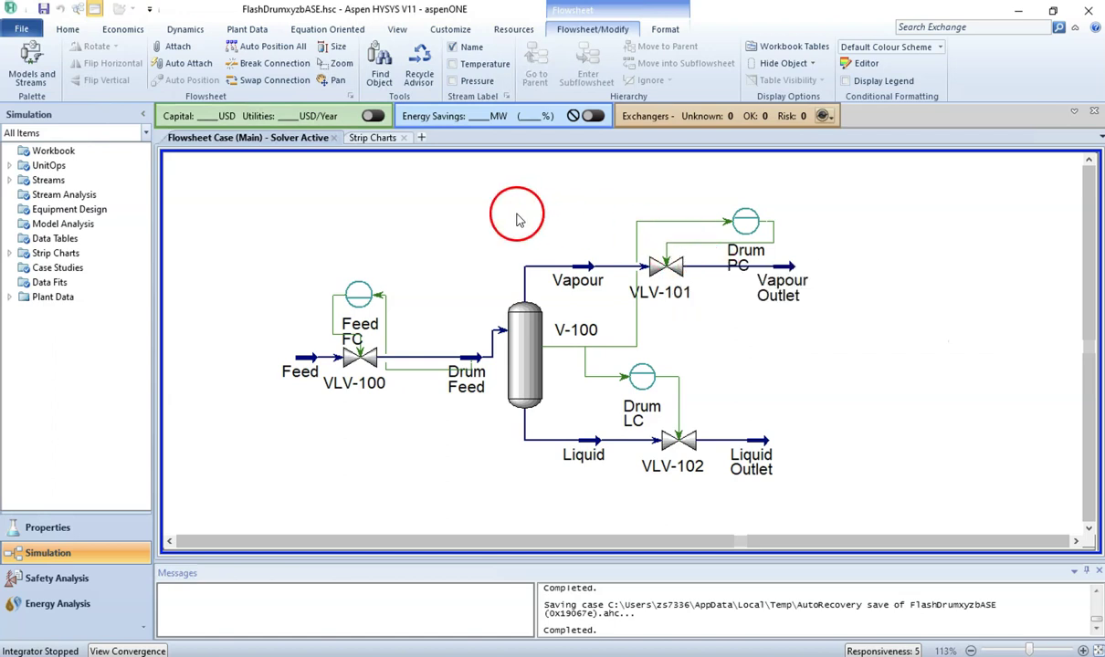
double_click(358, 295)
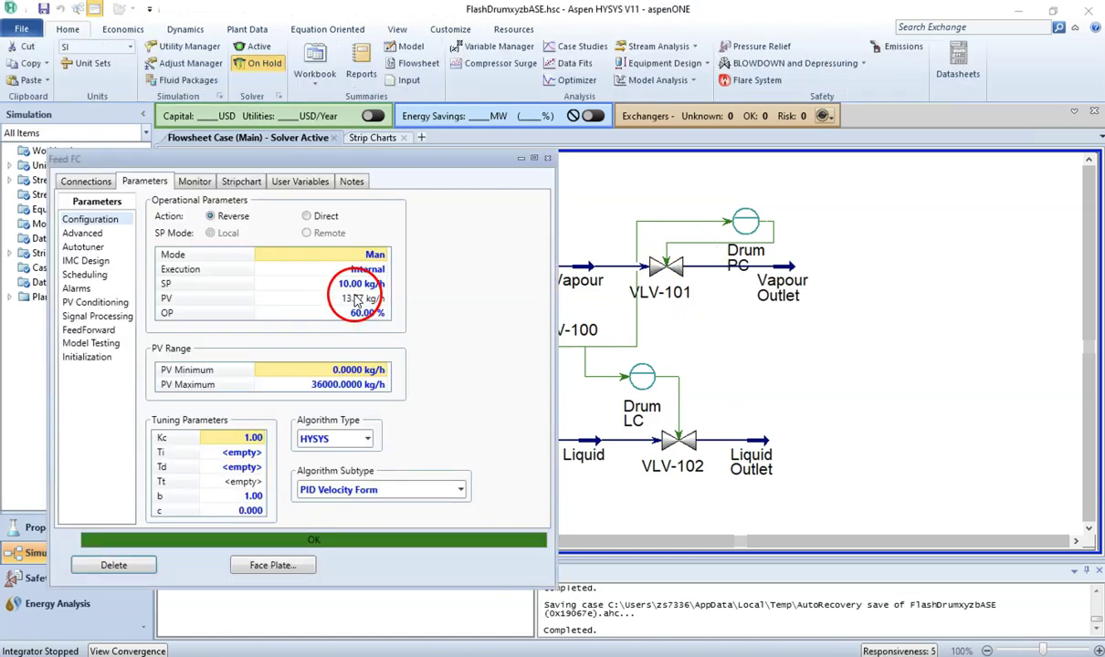
left_click_drag(241, 161, 539, 65)
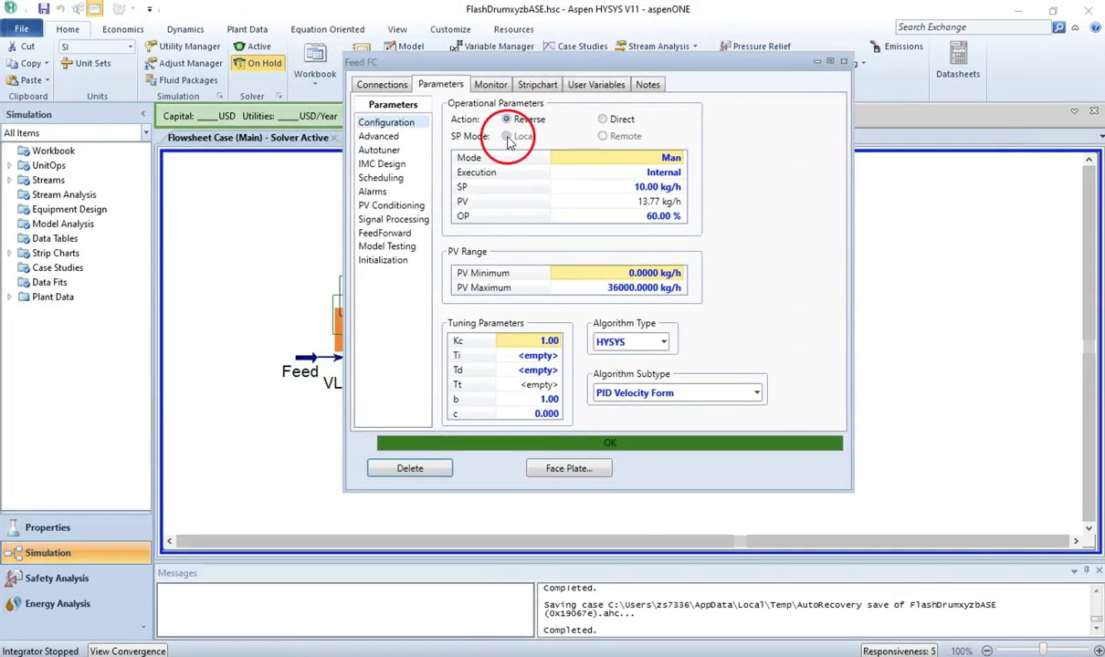
left_click(570, 469)
left_click_drag(166, 187, 91, 116)
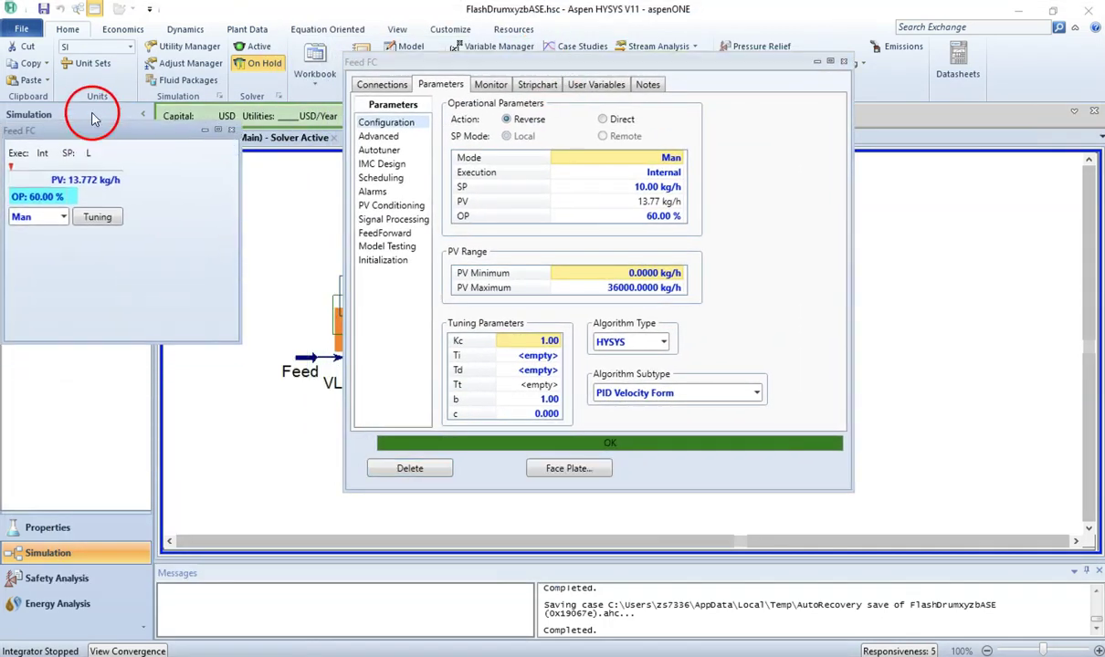
left_click(843, 61)
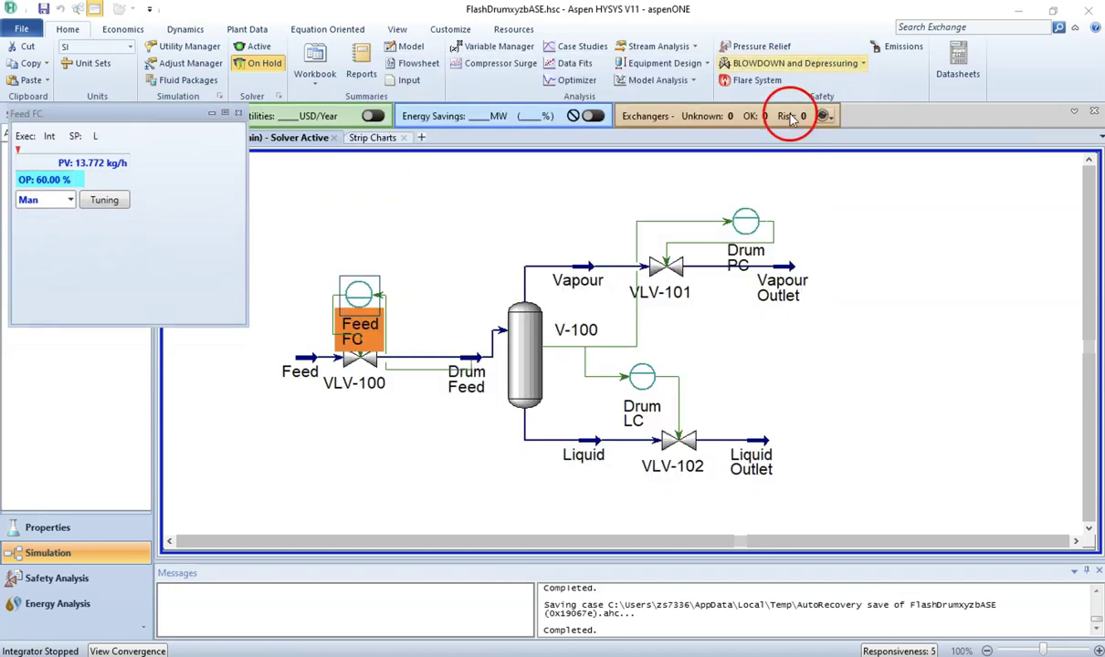
- Show the Drum PC controller's face plate below the Feed FC one and close its property window
double_click(744, 221)
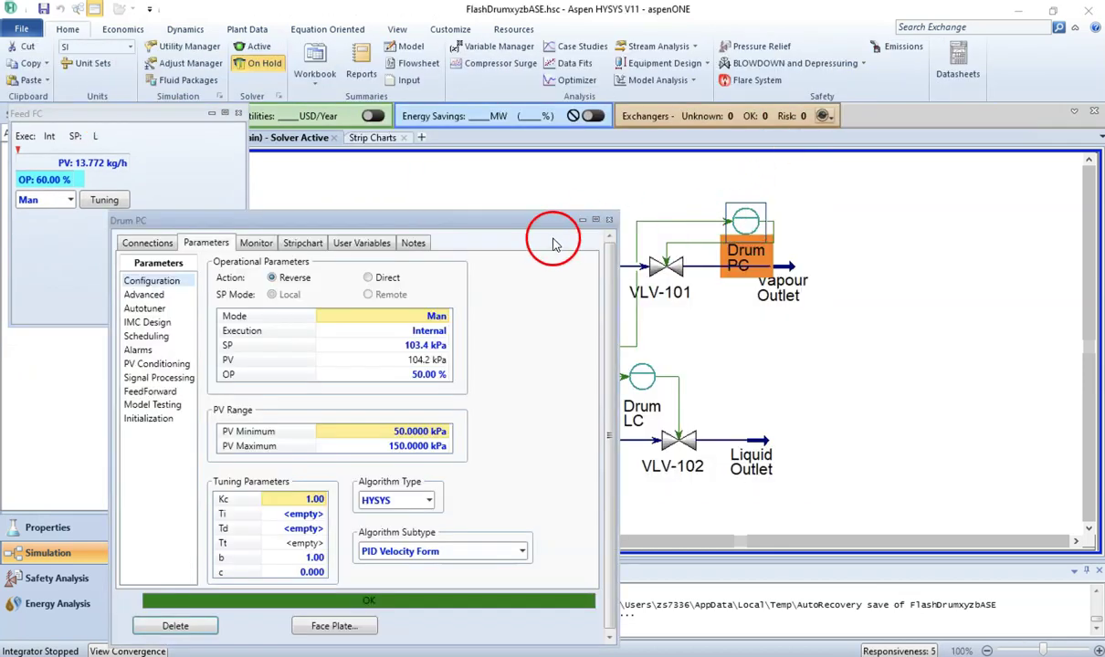
left_click(334, 627)
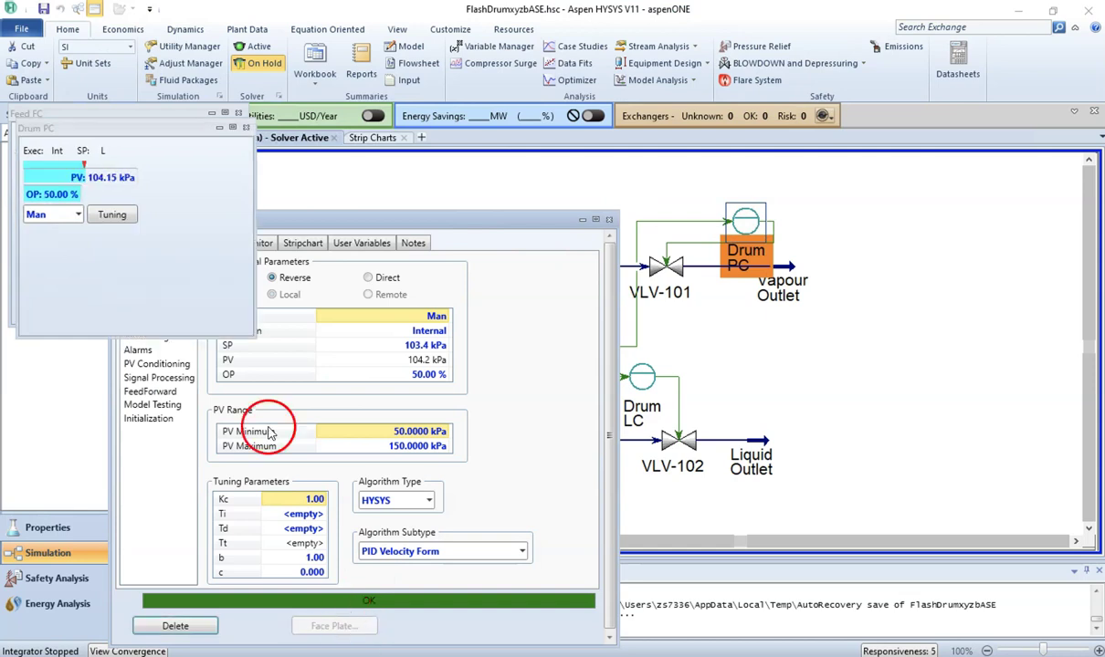
left_click_drag(168, 126, 168, 335)
left_click(607, 221)
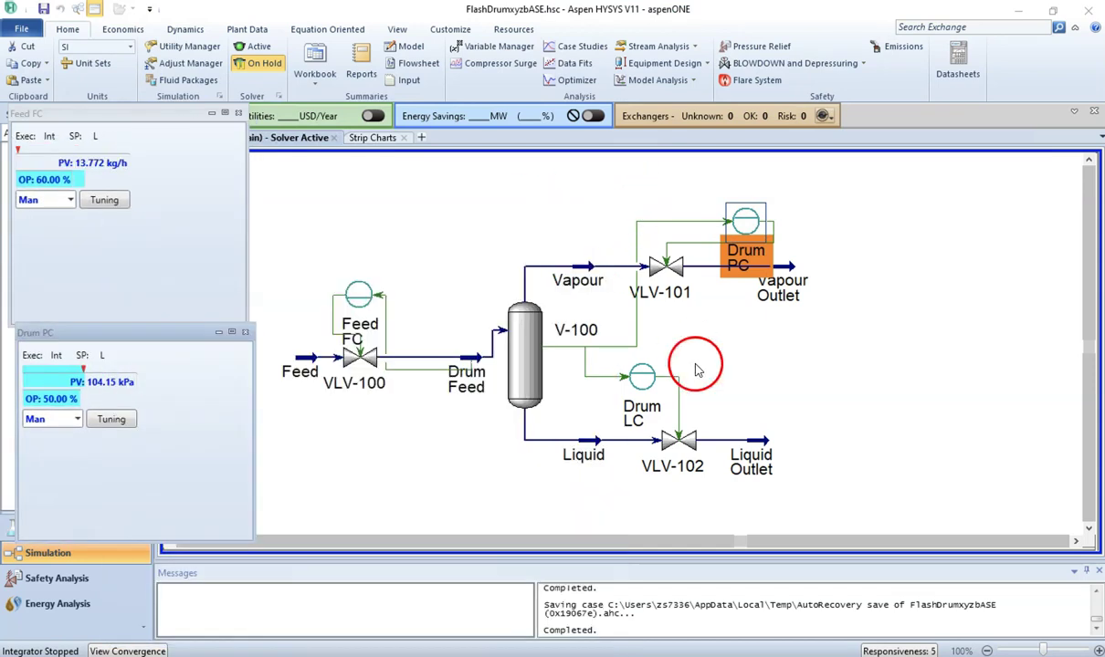
- Show the Drum LC controller's face plate, close its property window and place the face plate beside the outlet streams
left_click(644, 382)
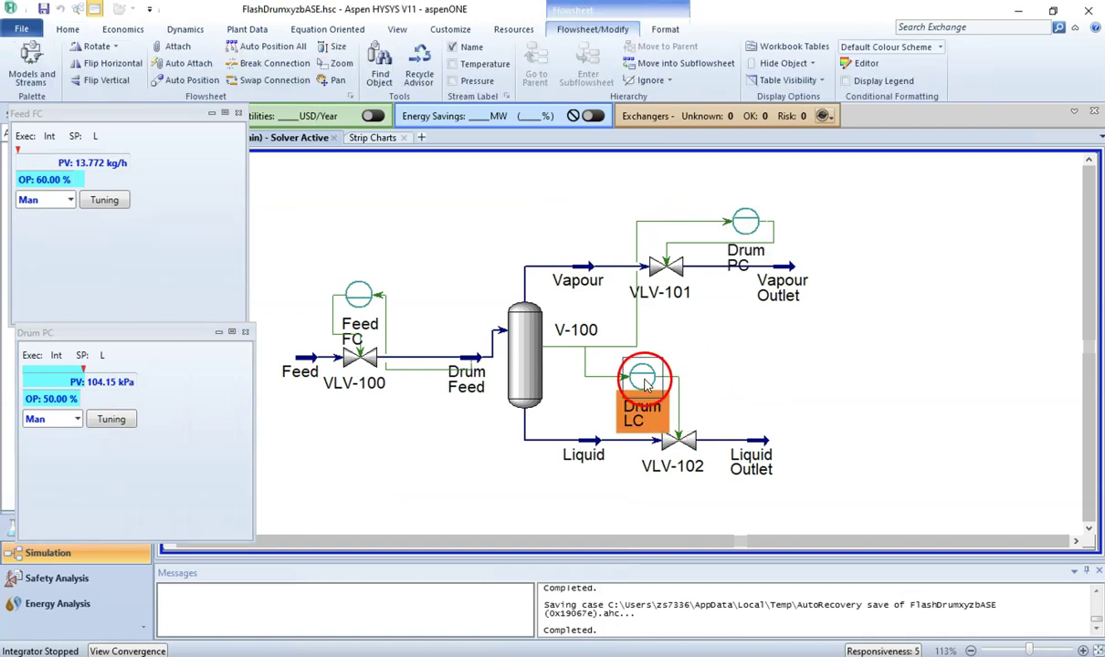
double_click(644, 382)
left_click_drag(393, 158, 804, 120)
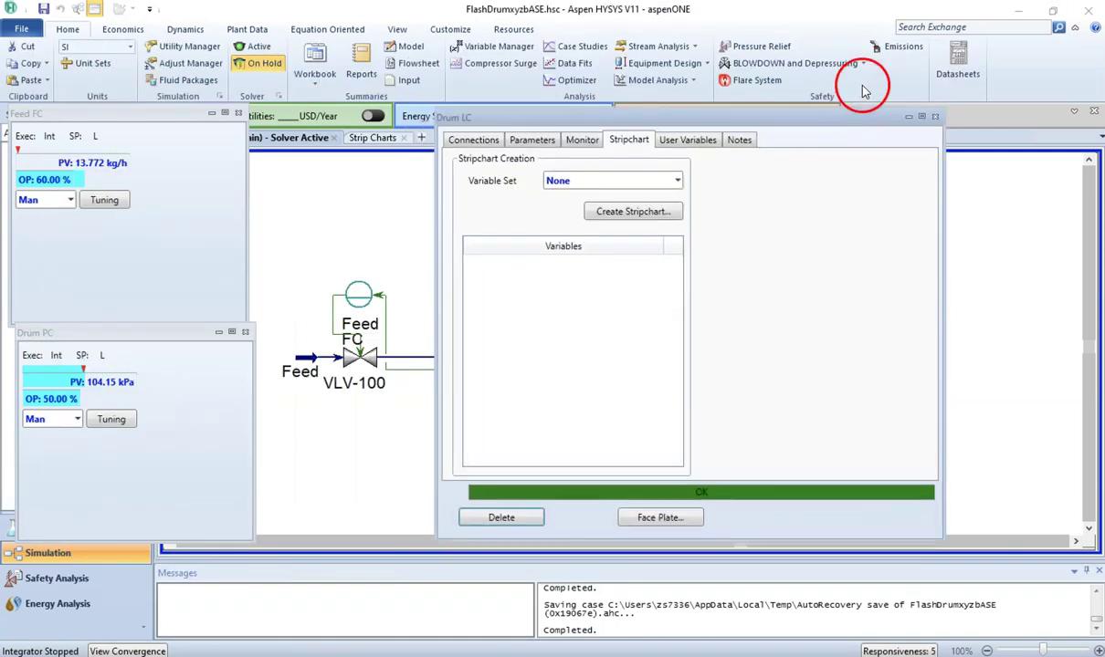
left_click_drag(864, 91, 864, 91)
left_click(752, 488)
left_click_drag(226, 194, 461, 444)
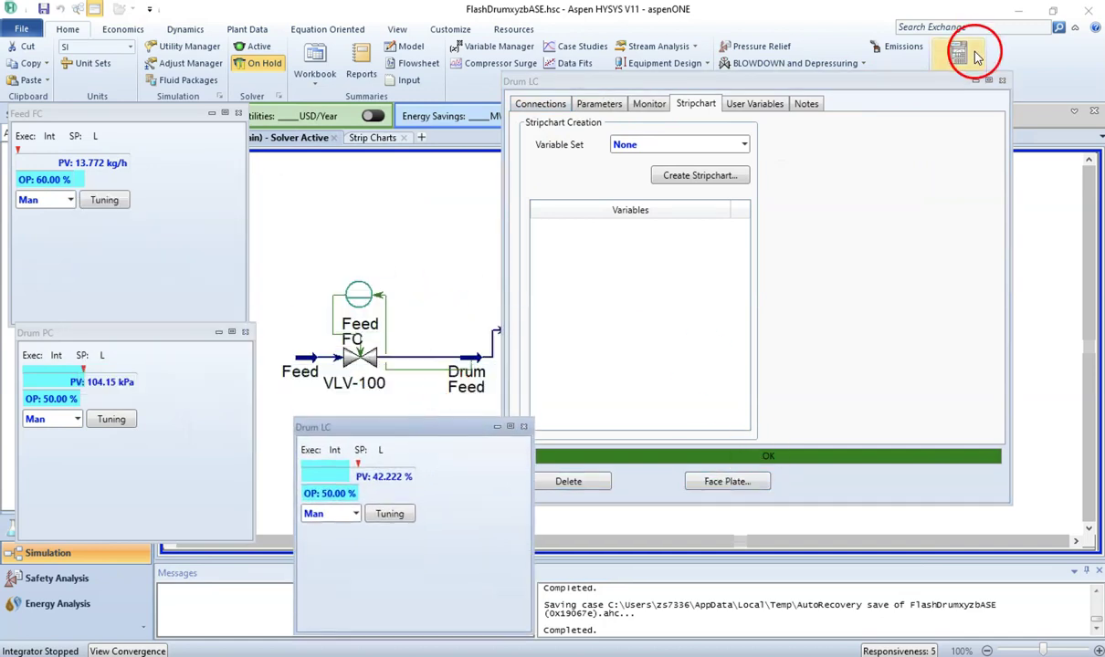
left_click(1002, 81)
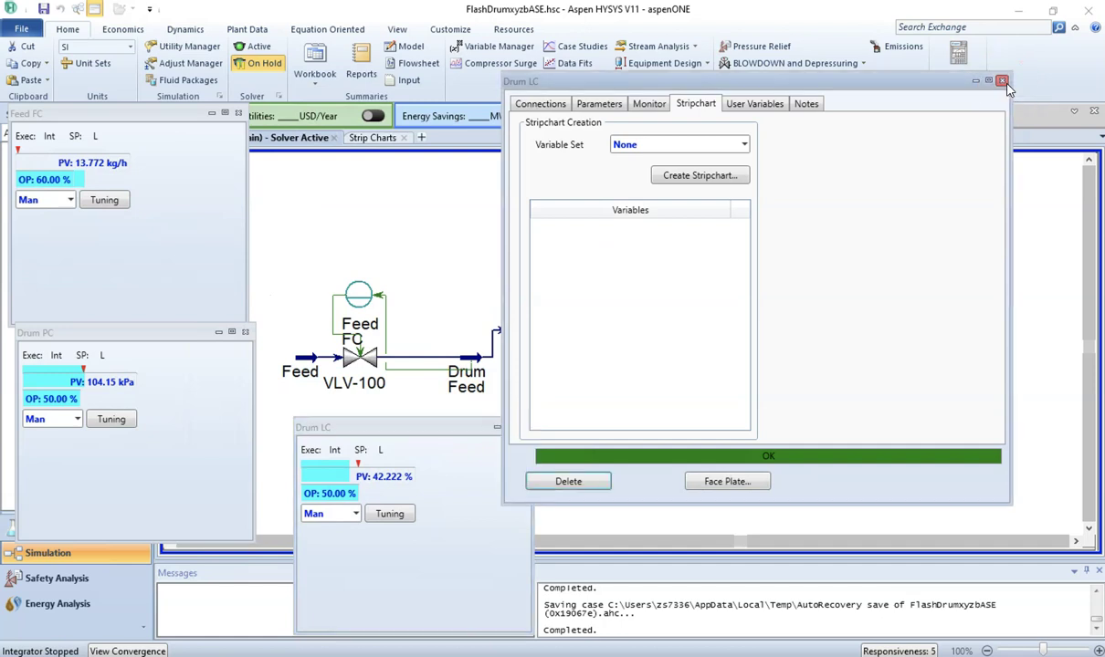
left_click(1001, 81)
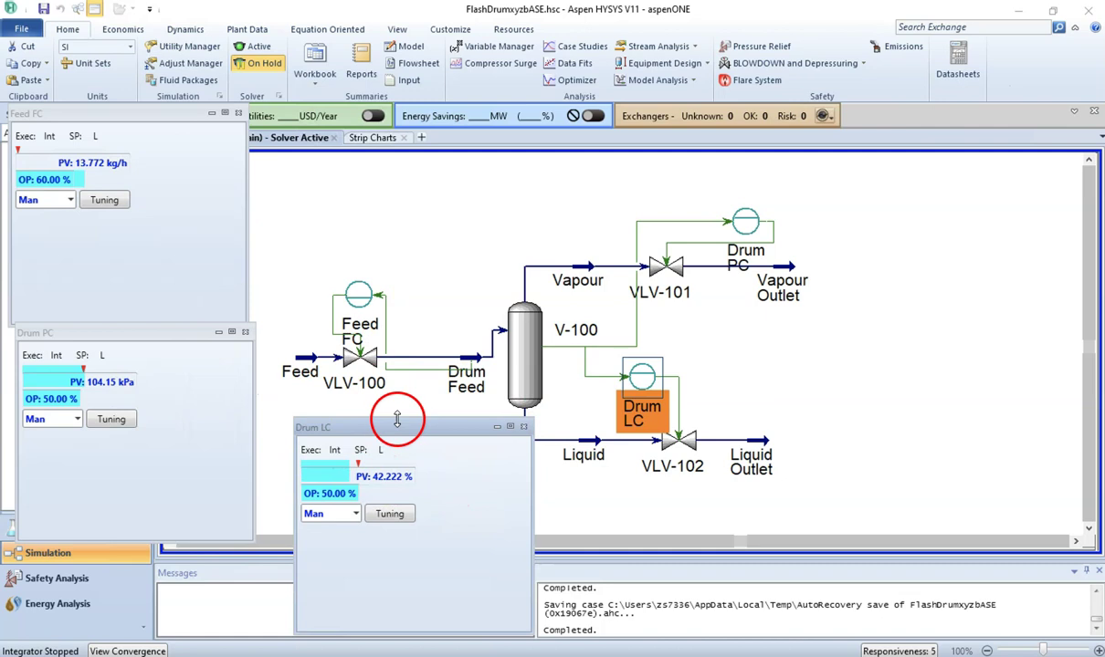
left_click_drag(397, 422, 913, 299)
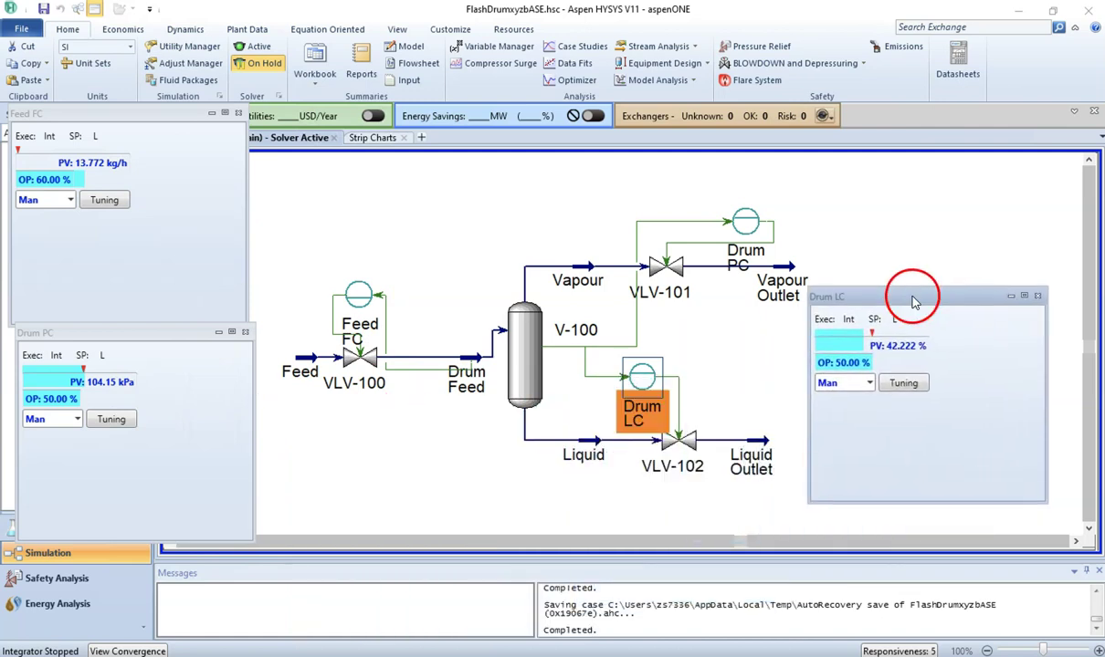
left_click(363, 293)
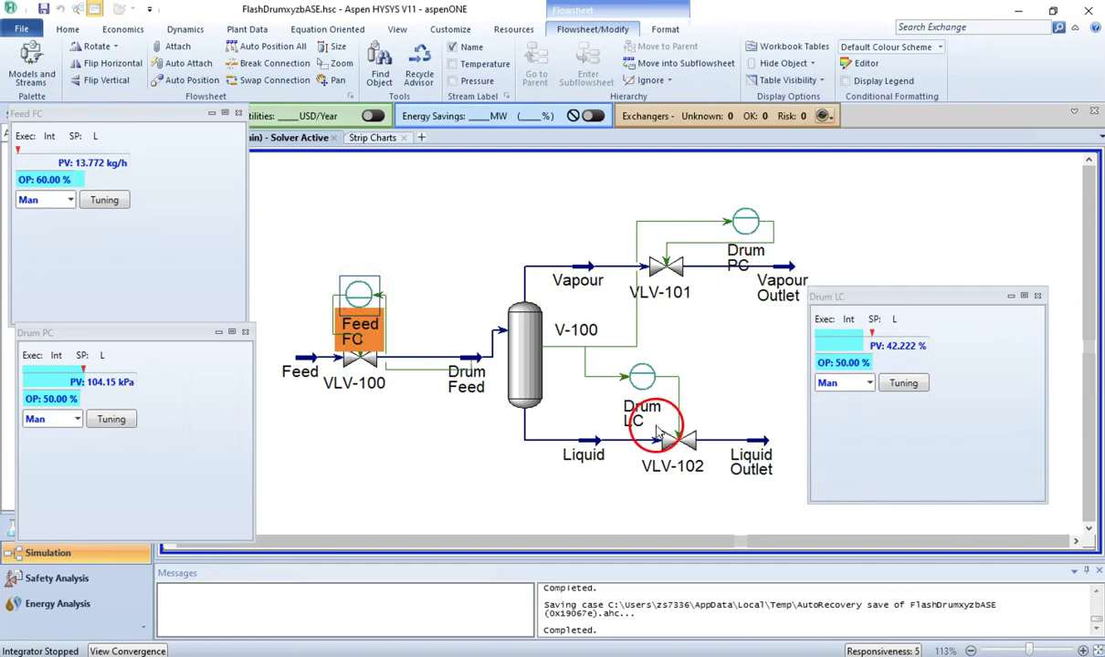
mouse_move(643, 387)
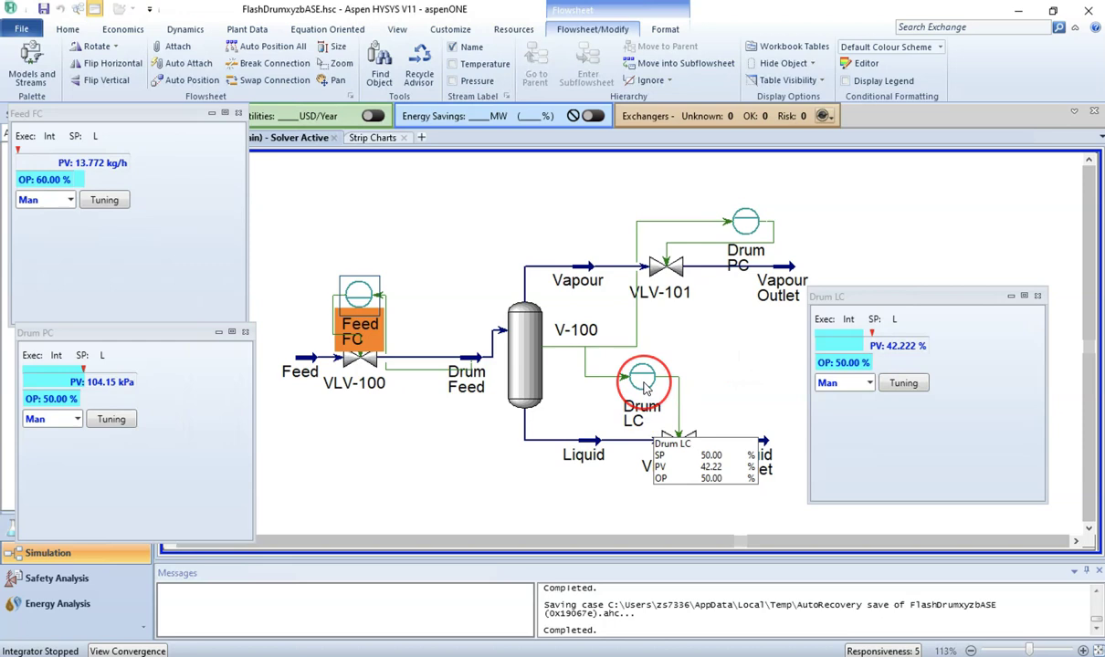
left_click(431, 293)
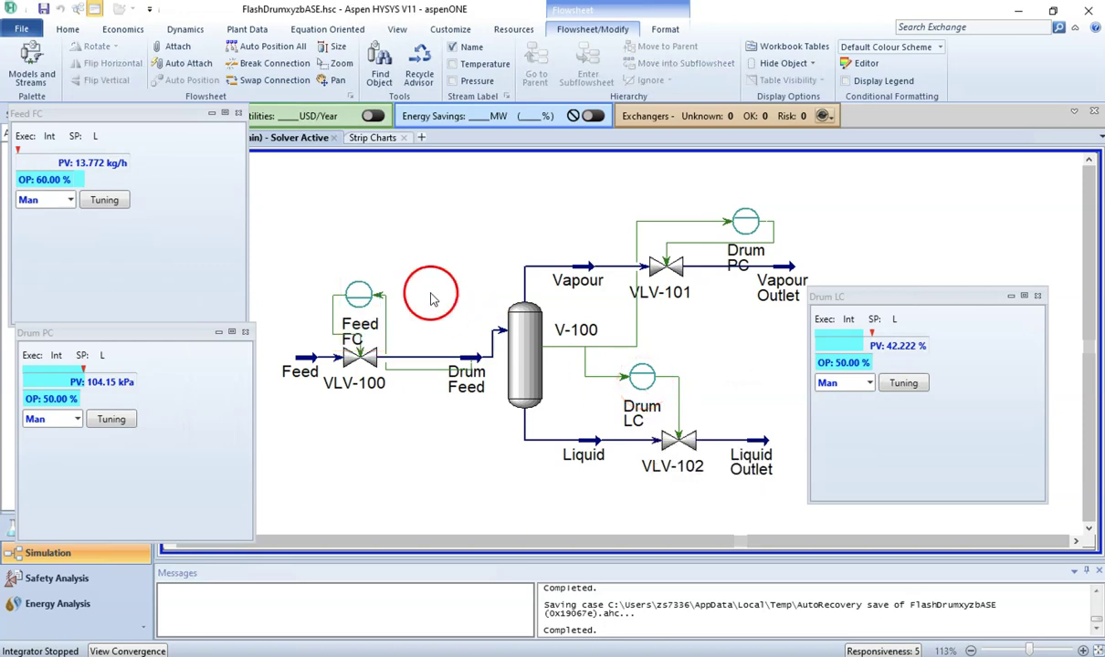
mouse_move(368, 302)
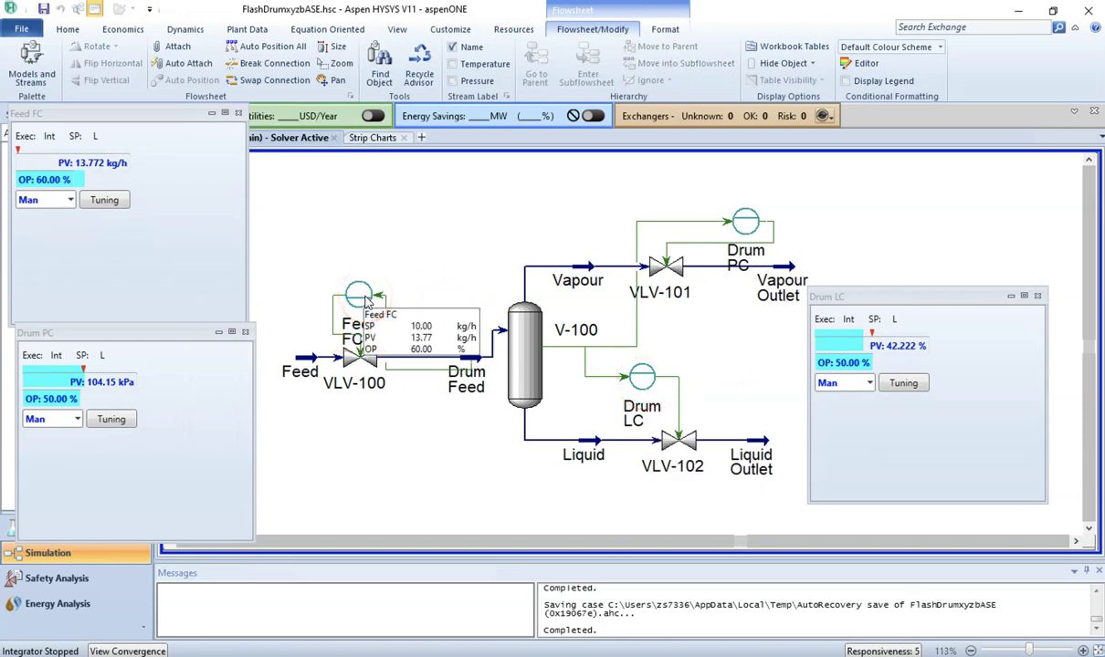
- Create a stripchart for the Feed FC controller using the "SP, PV, OP Only" variable set
left_click(107, 202)
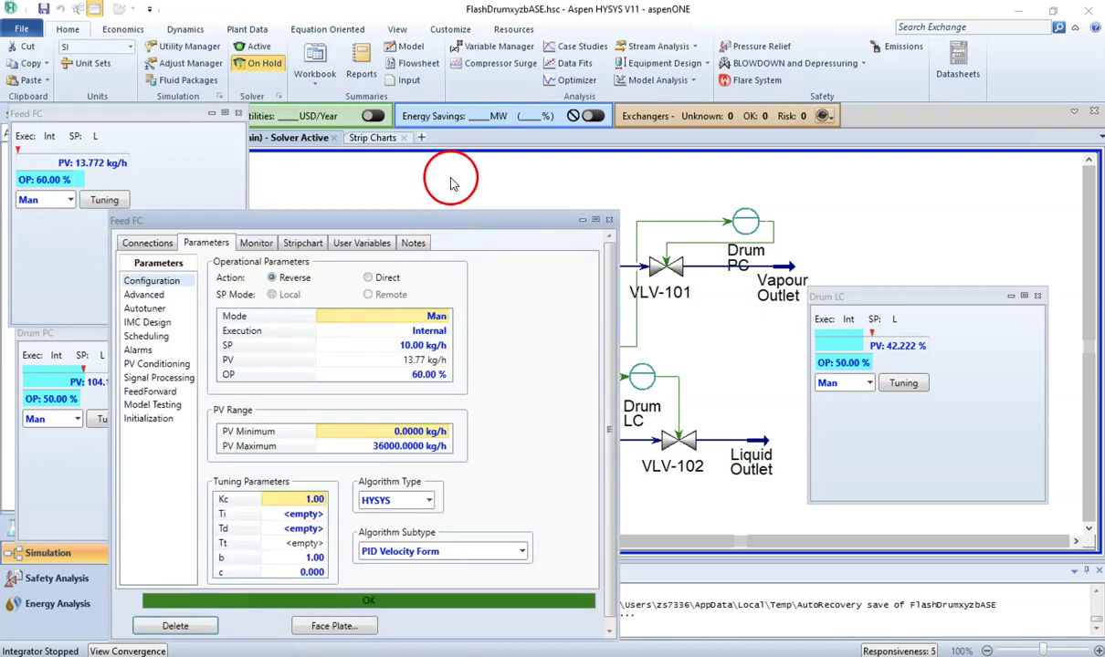
left_click_drag(429, 218, 770, 86)
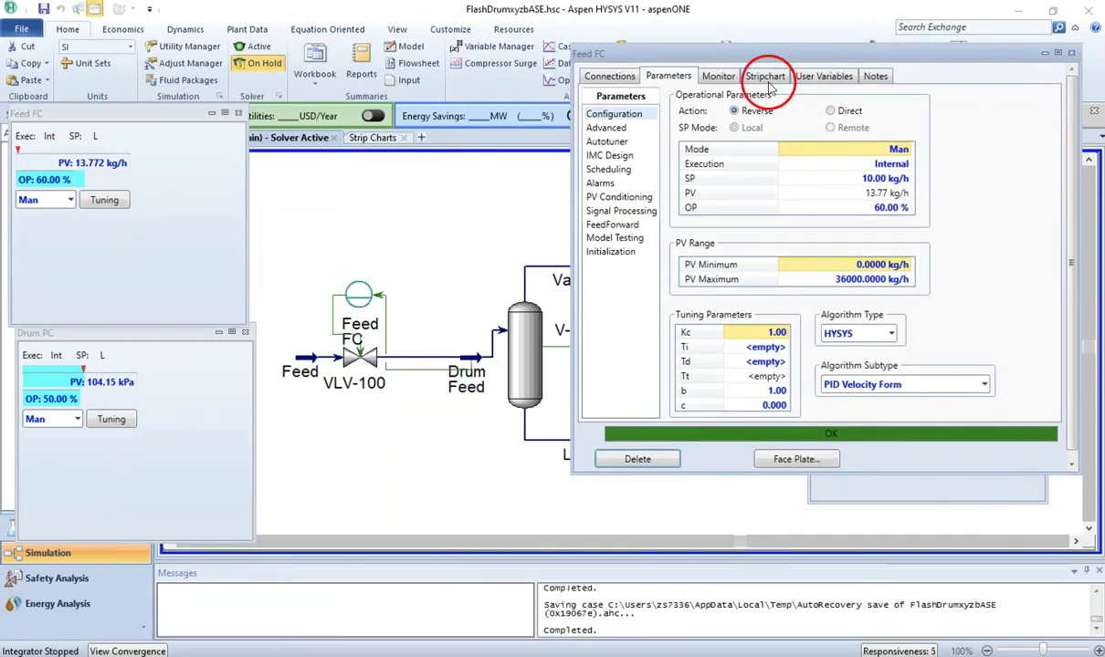
left_click(767, 78)
left_click(813, 116)
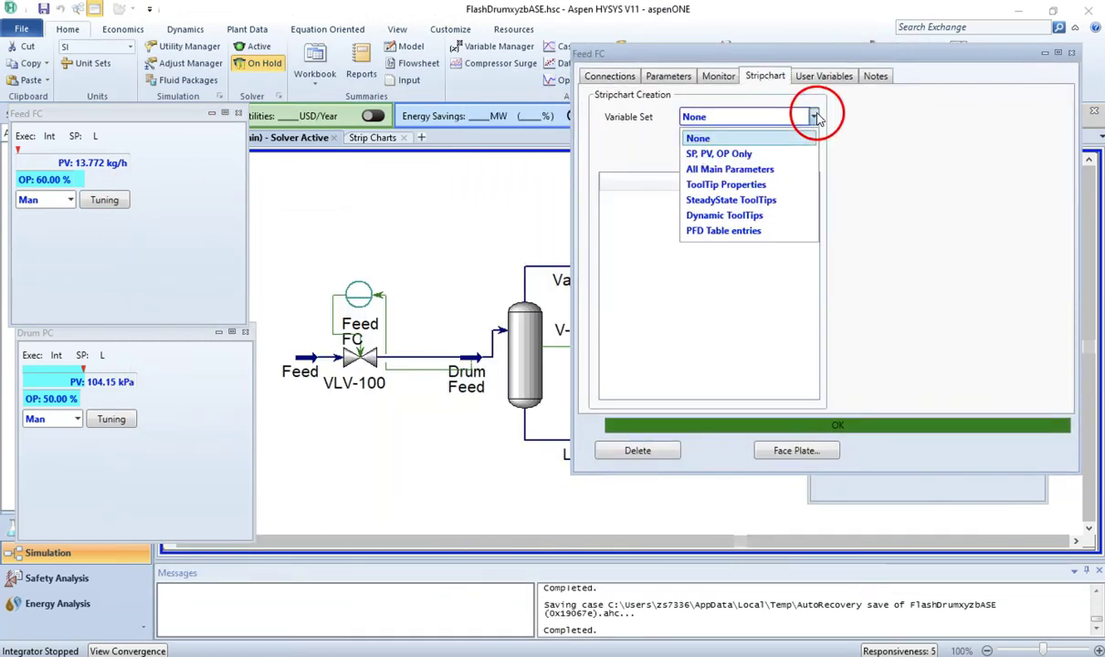
left_click(774, 156)
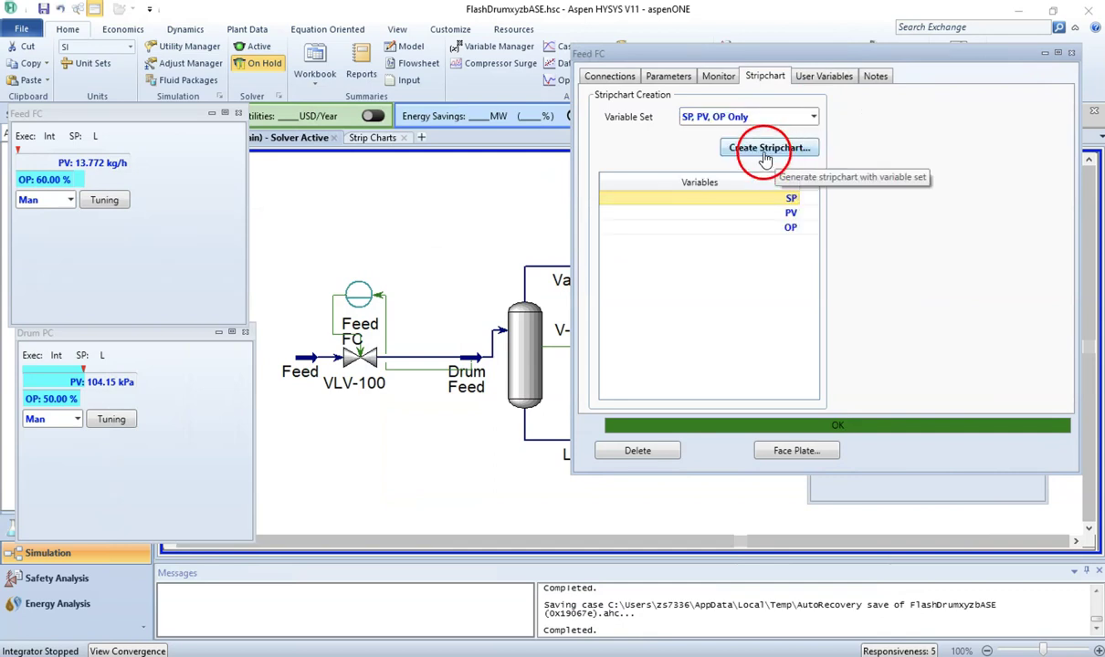
left_click(772, 159)
- Display the Feed FC stripchart, extend its time axis to about 100 minutes and move the chart below the controller's property window
left_click(609, 235)
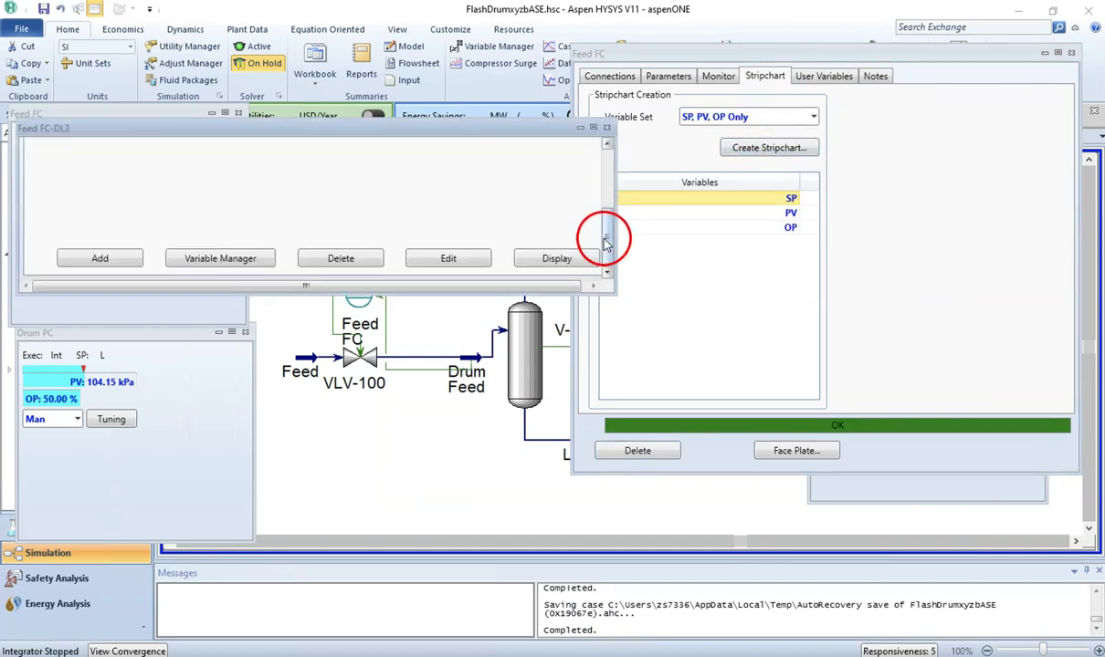
left_click(559, 260)
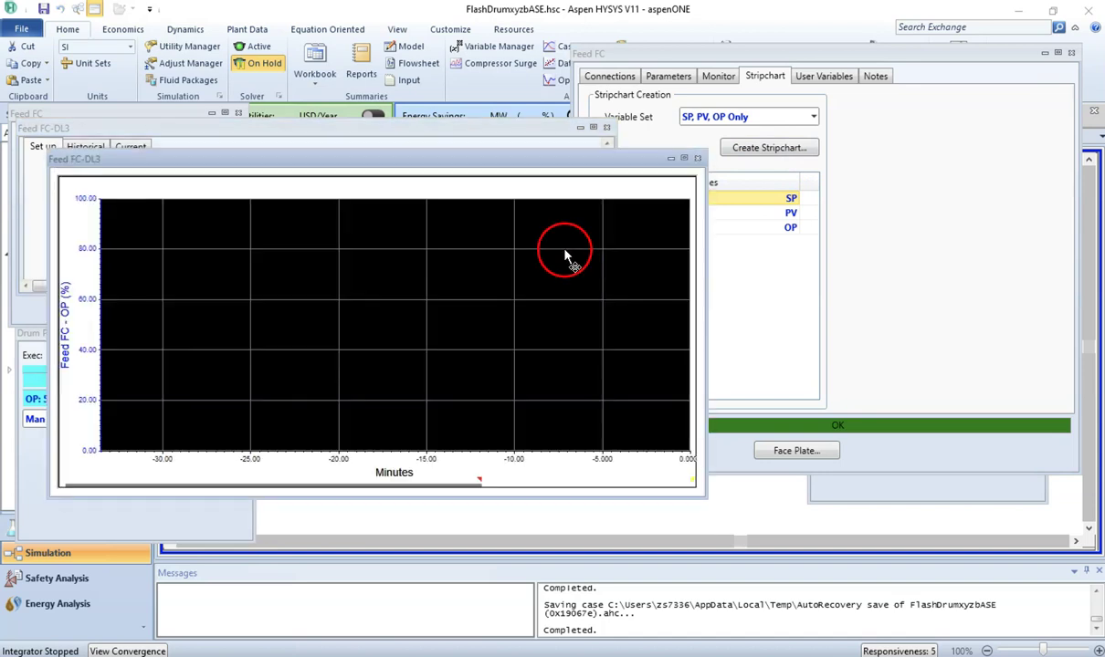
left_click_drag(473, 485, 78, 470)
left_click_drag(274, 158, 689, 246)
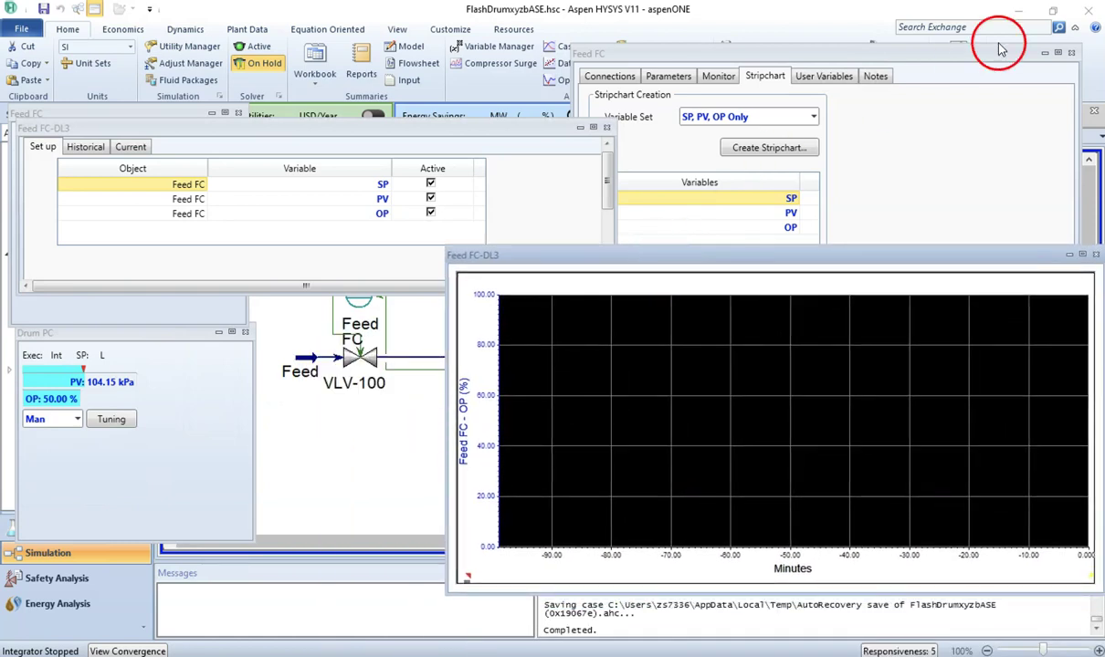
- Close the Feed FC property window and the stripchart setup window, and move the Feed FC stripchart over the flowsheet
left_click(1072, 53)
left_click(605, 128)
left_click_drag(522, 256, 435, 195)
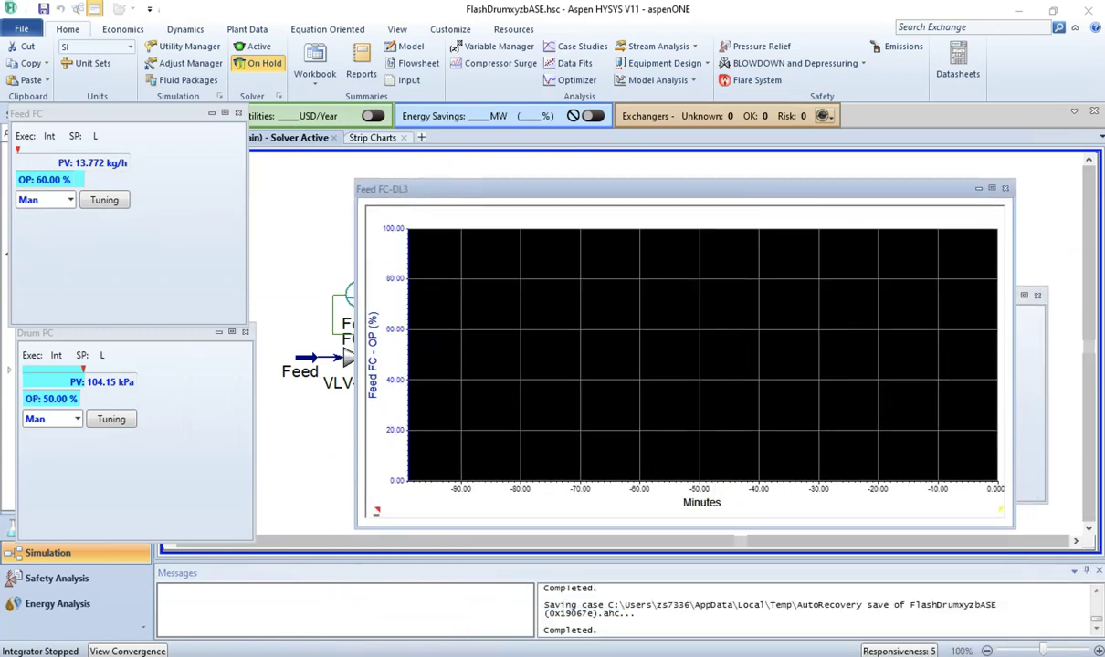
- Switch to the Workbook 14 PDF, review its controller tuning steps on page 1, and return to Aspen HYSYS
mouse_move(402, 589)
left_click(436, 610)
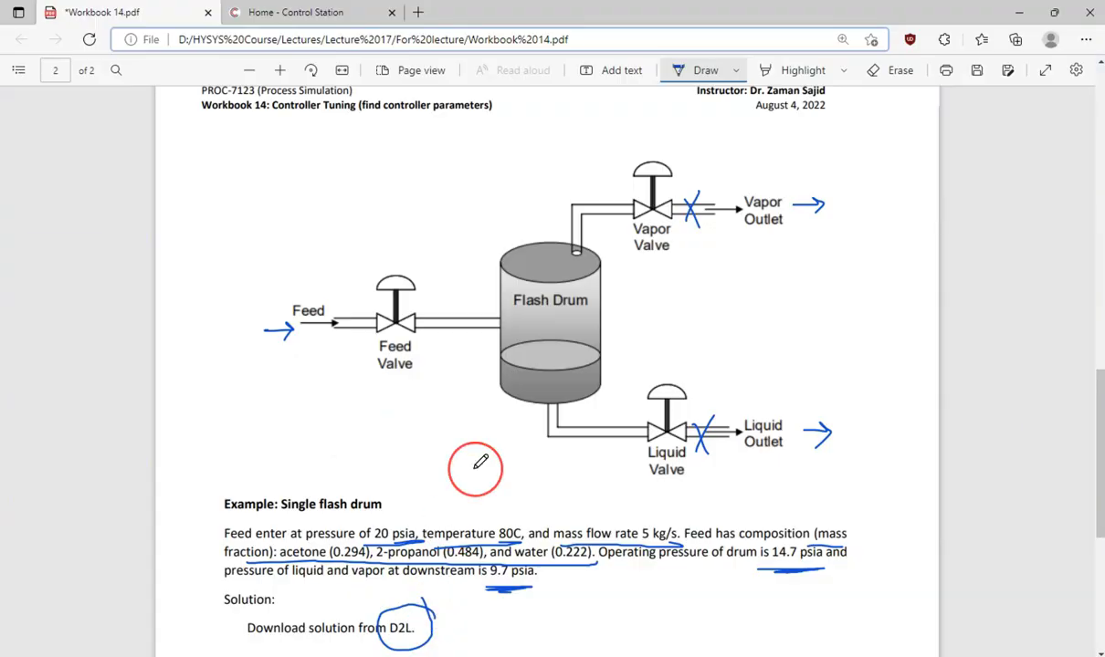
scroll(475, 461, "up", 10)
scroll(477, 463, "up", 1)
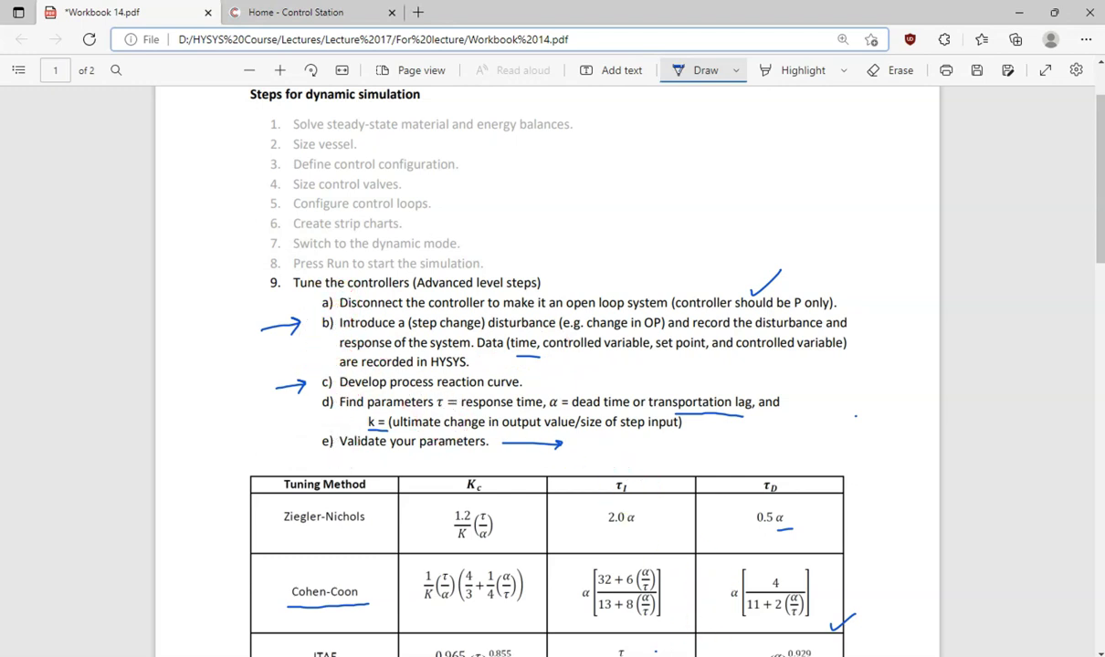
left_click(553, 655)
left_click(211, 625)
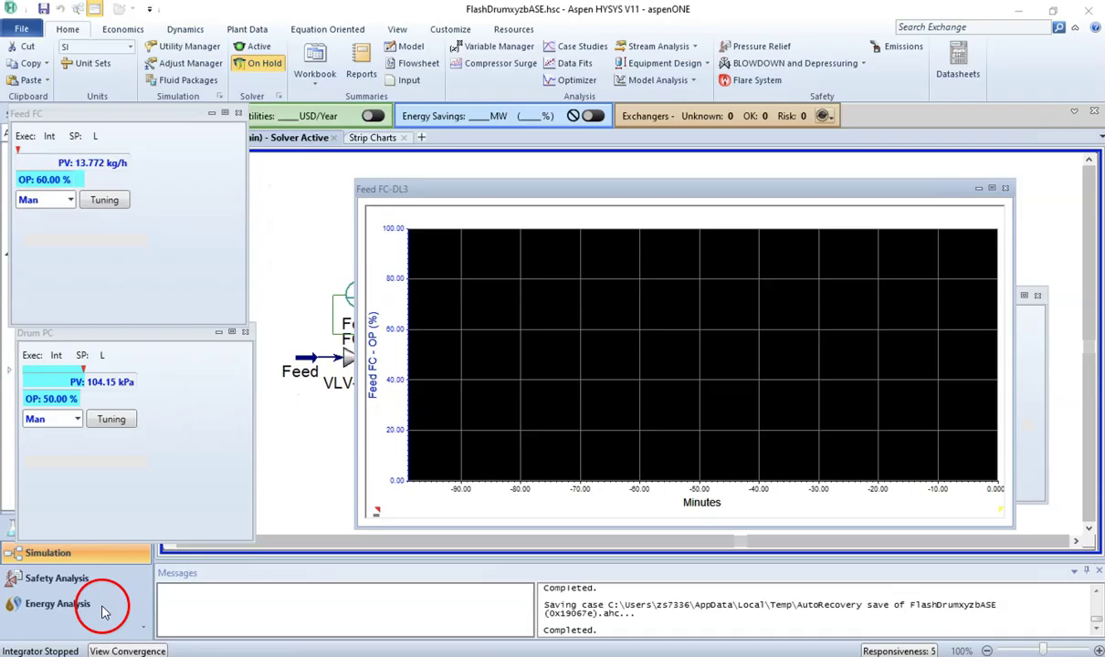
- Move the Drum LC face plate beside the lower part of the Drum PC one and reposition the Feed FC stripchart
left_click_drag(545, 192, 578, 73)
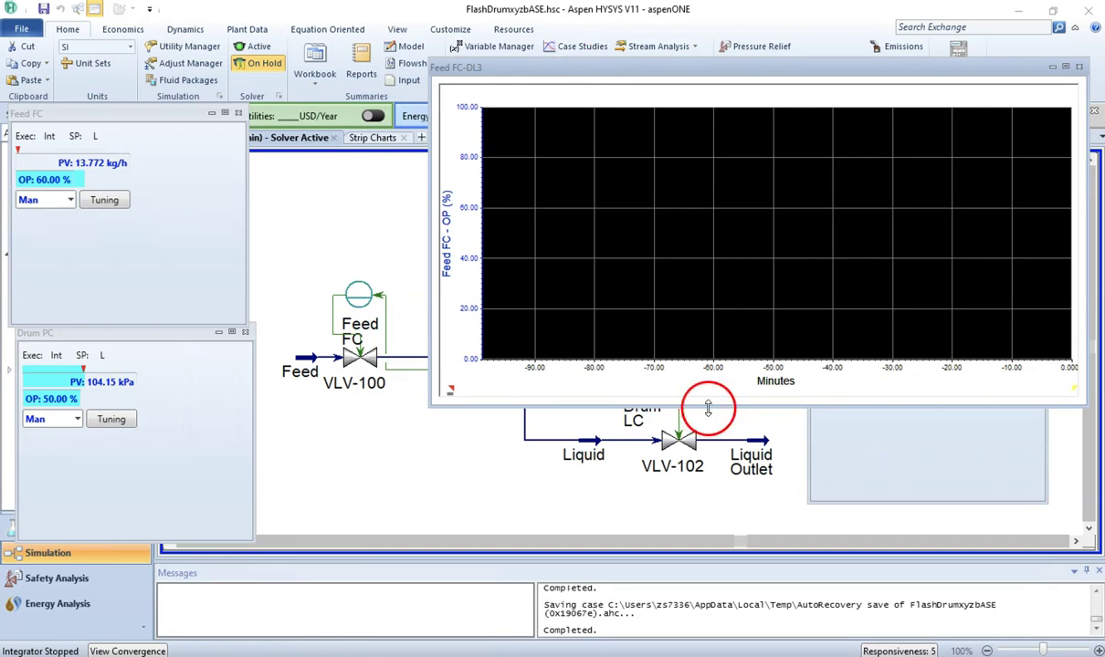
left_click(846, 466)
left_click_drag(892, 299, 348, 509)
left_click_drag(595, 77, 644, 212)
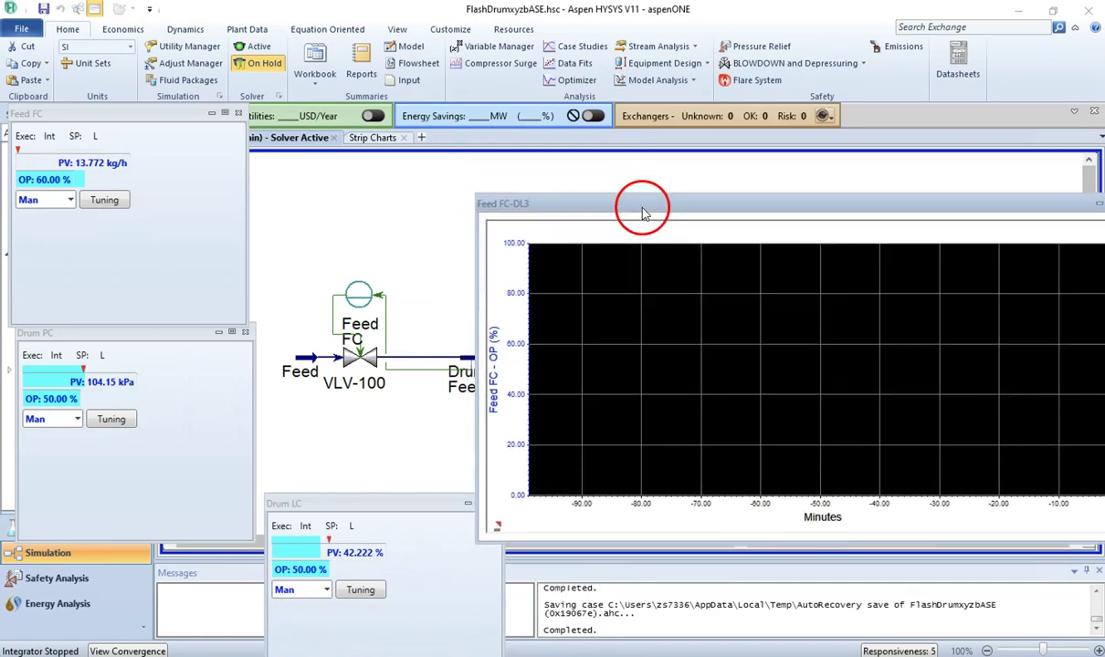
- Open the strip charts list, uncover its table and set the Feed FC-DL3 logger size to 2000 samples
left_click(371, 142)
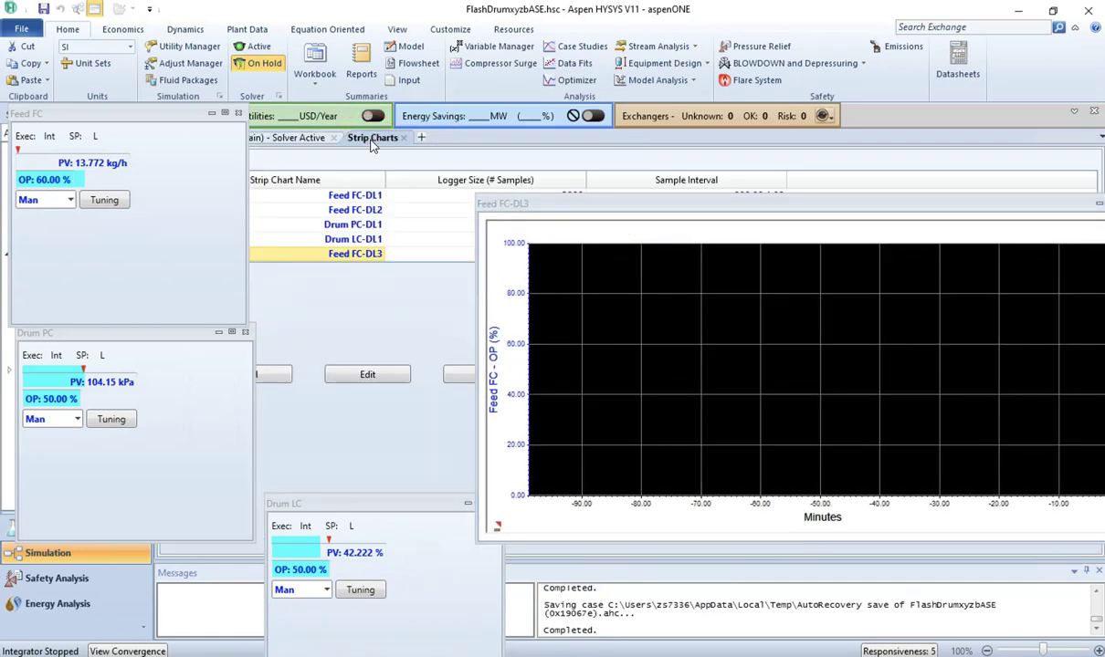
left_click_drag(161, 111, 440, 421)
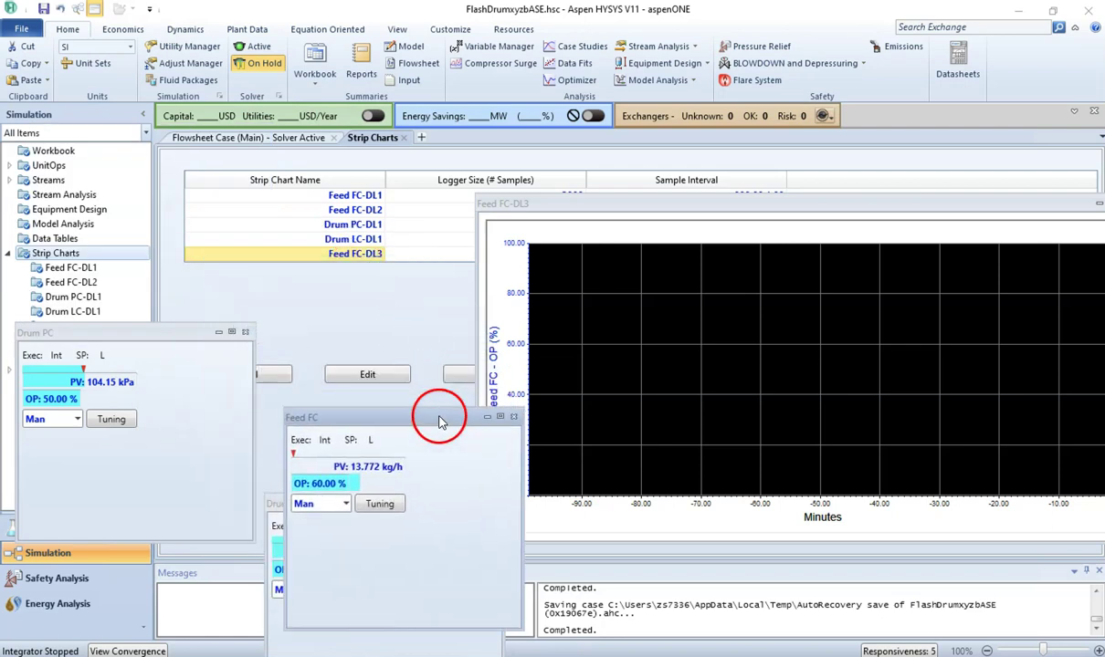
mouse_move(489, 216)
left_mouse_down()
mouse_move(501, 219)
mouse_move(494, 210)
left_mouse_up()
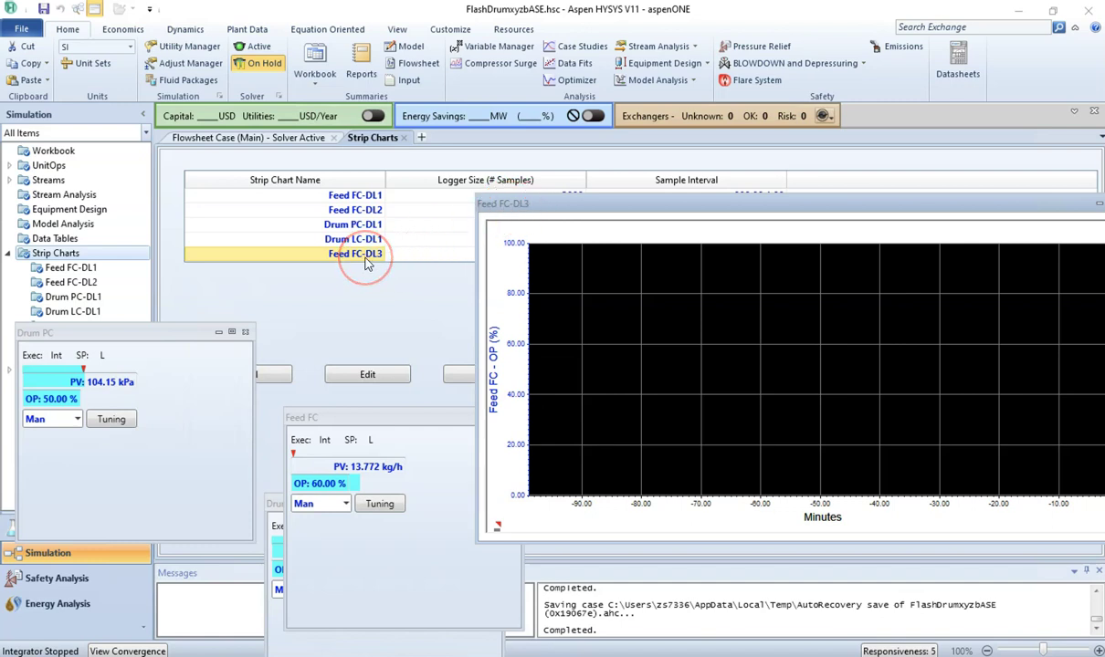
left_click_drag(512, 212, 625, 334)
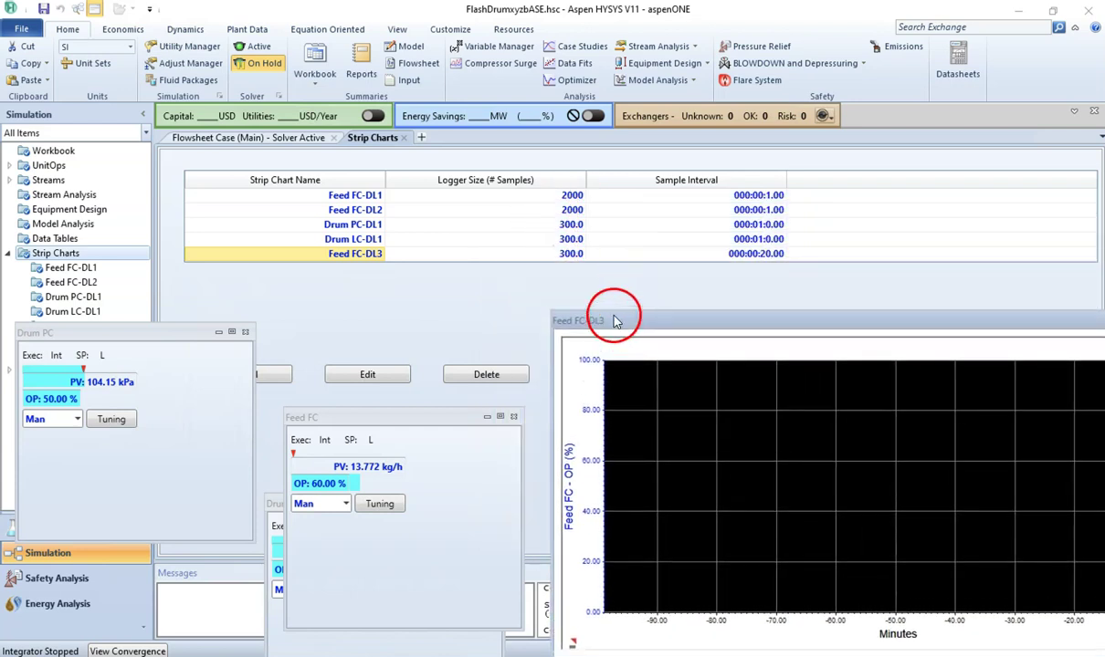
left_click(569, 255)
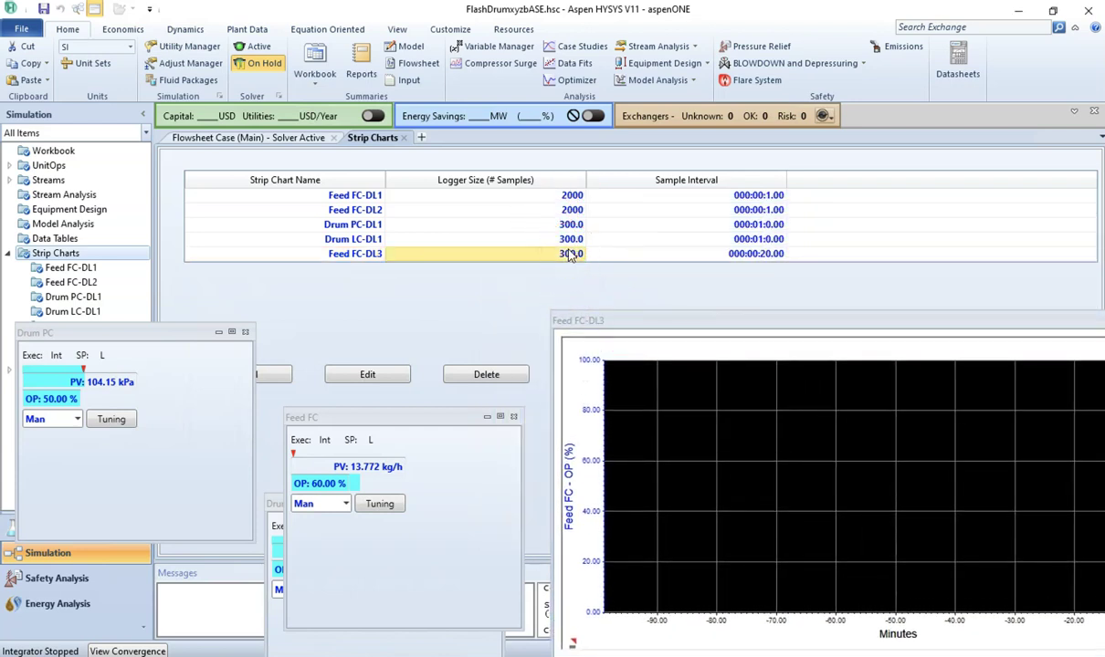
type("20")
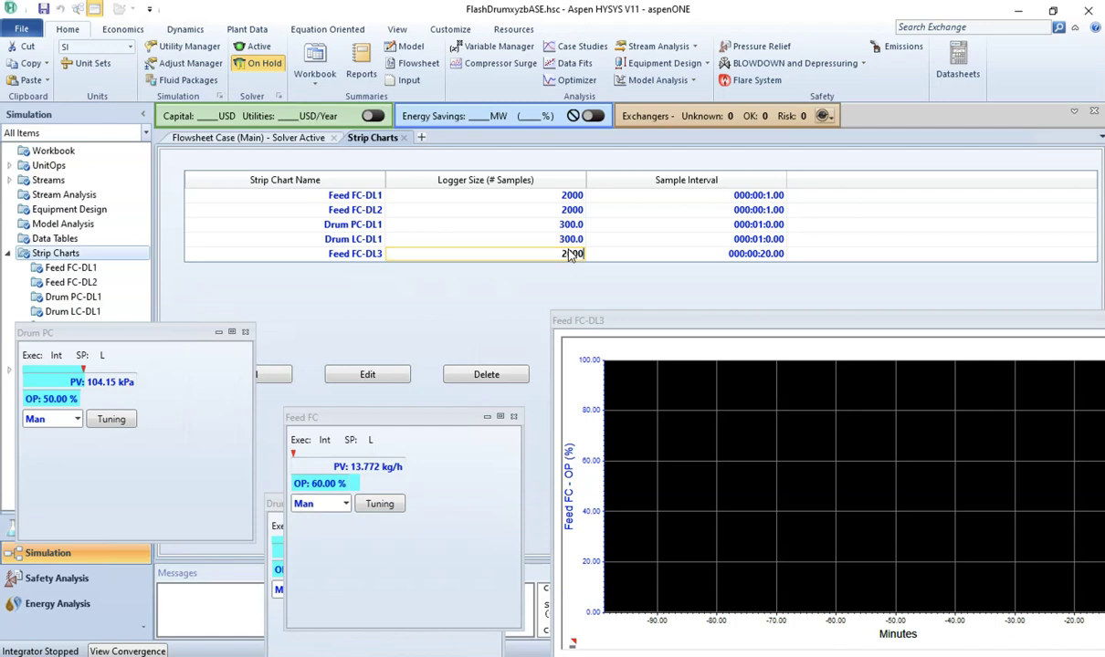
type("00")
key("Tab")
left_click(492, 260)
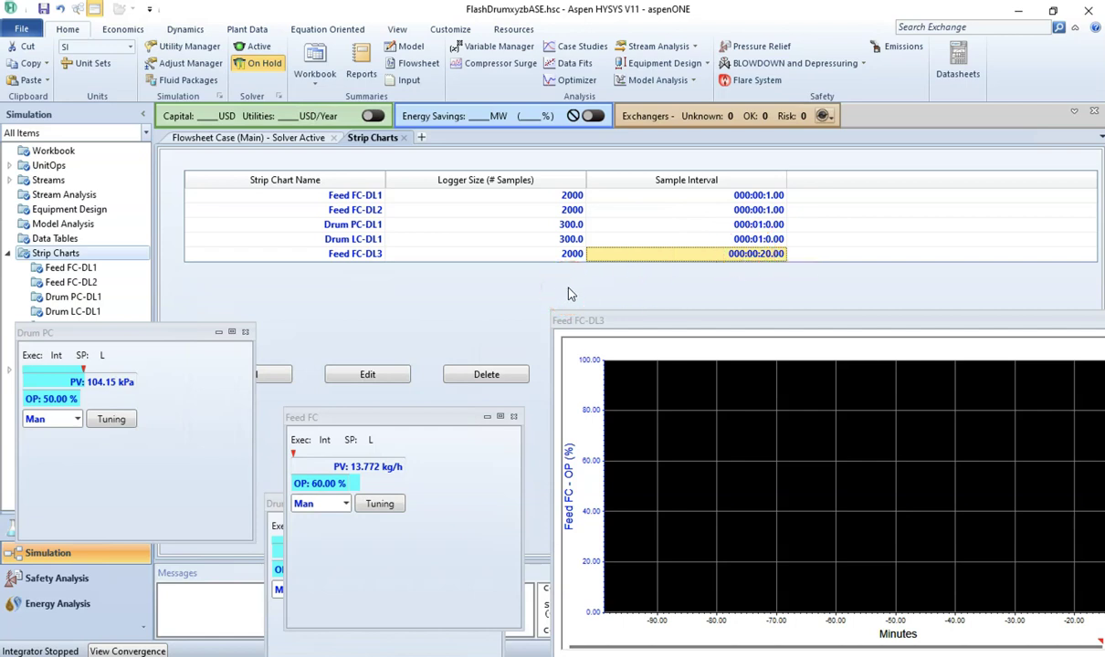
- Return to the main flowsheet and place the Feed FC face plate above the Drum PC one and the stripchart beside the feed valve
left_click_drag(424, 414, 372, 294)
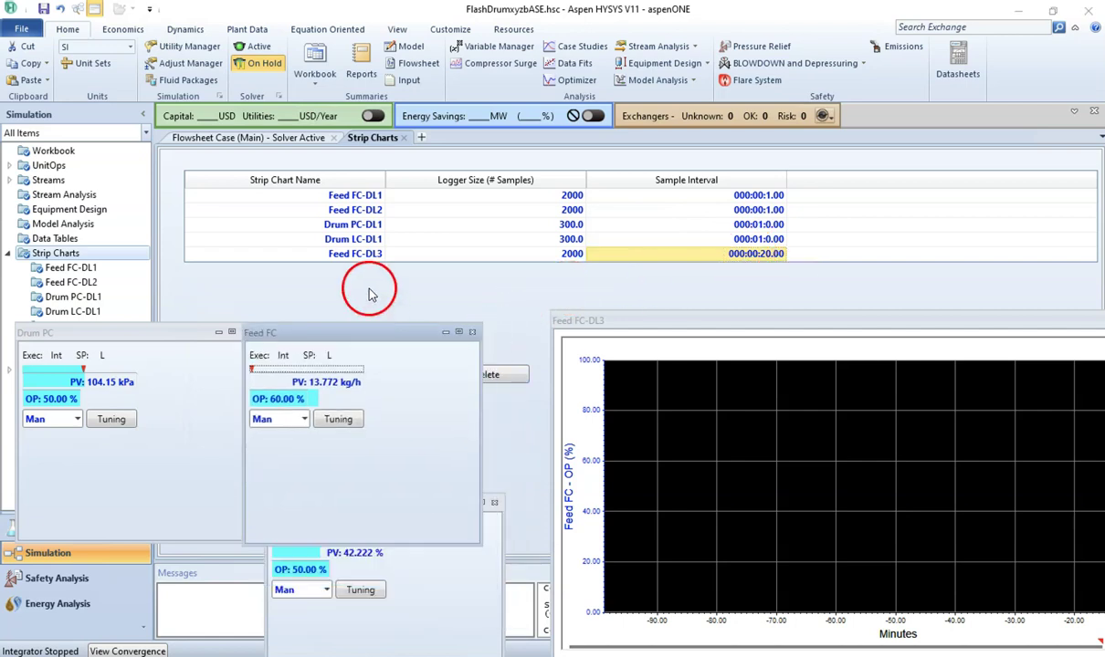
left_click(286, 141)
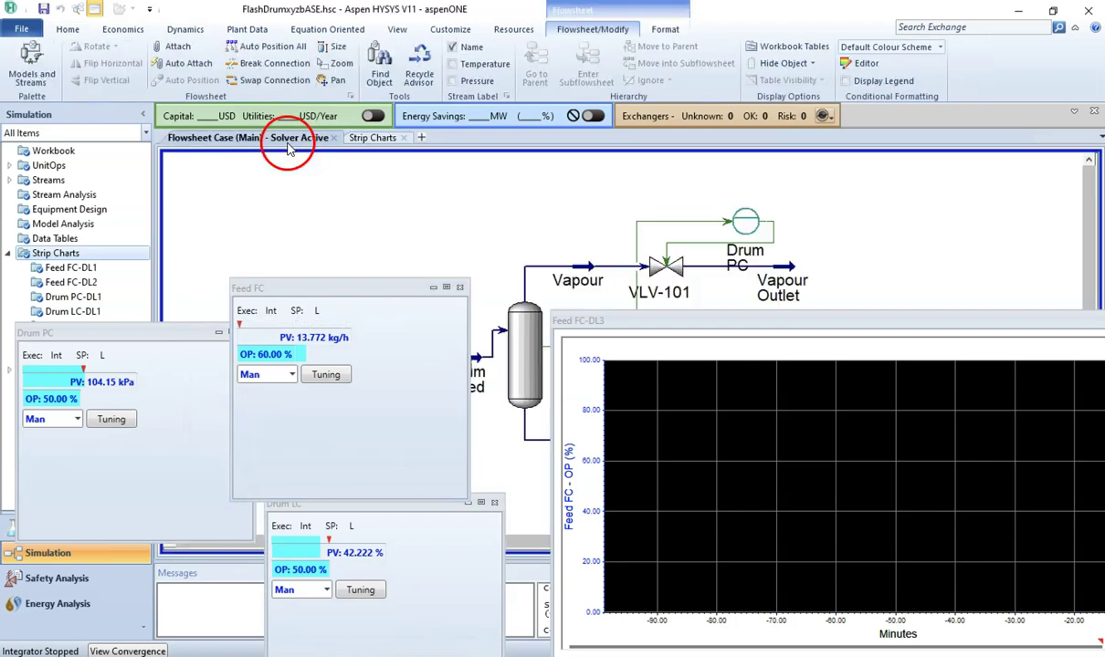
left_click_drag(301, 290, 105, 92)
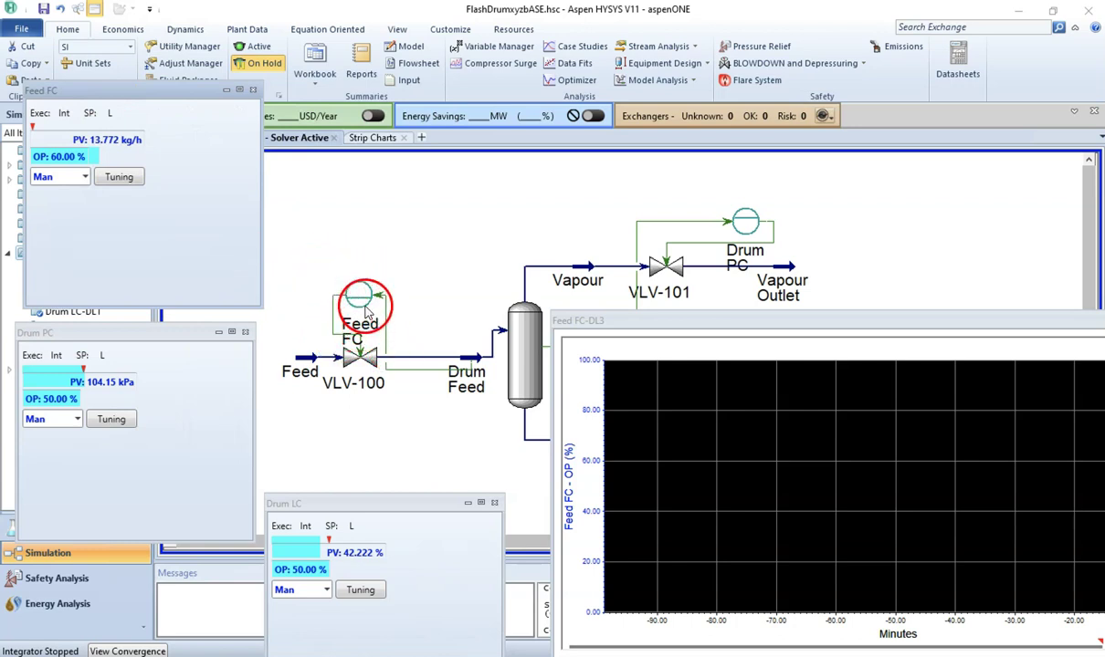
left_click_drag(703, 322, 606, 158)
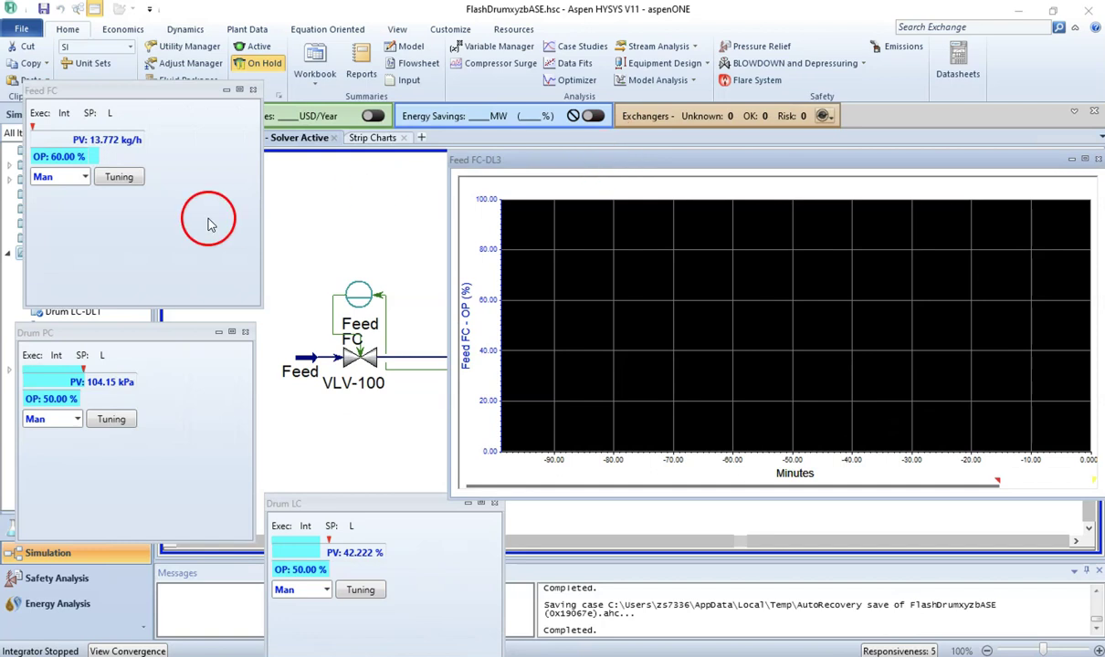
- Switch the Feed FC, Drum PC and Drum LC controllers to Auto mode on their face plates
left_click(84, 177)
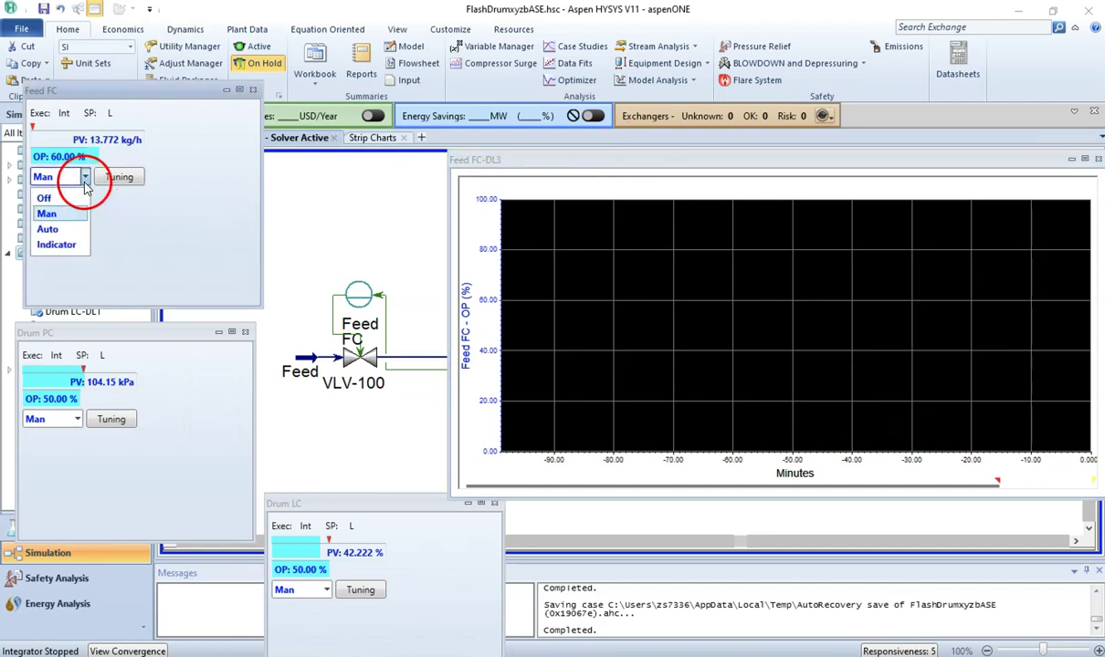
left_click(77, 230)
left_click(77, 419)
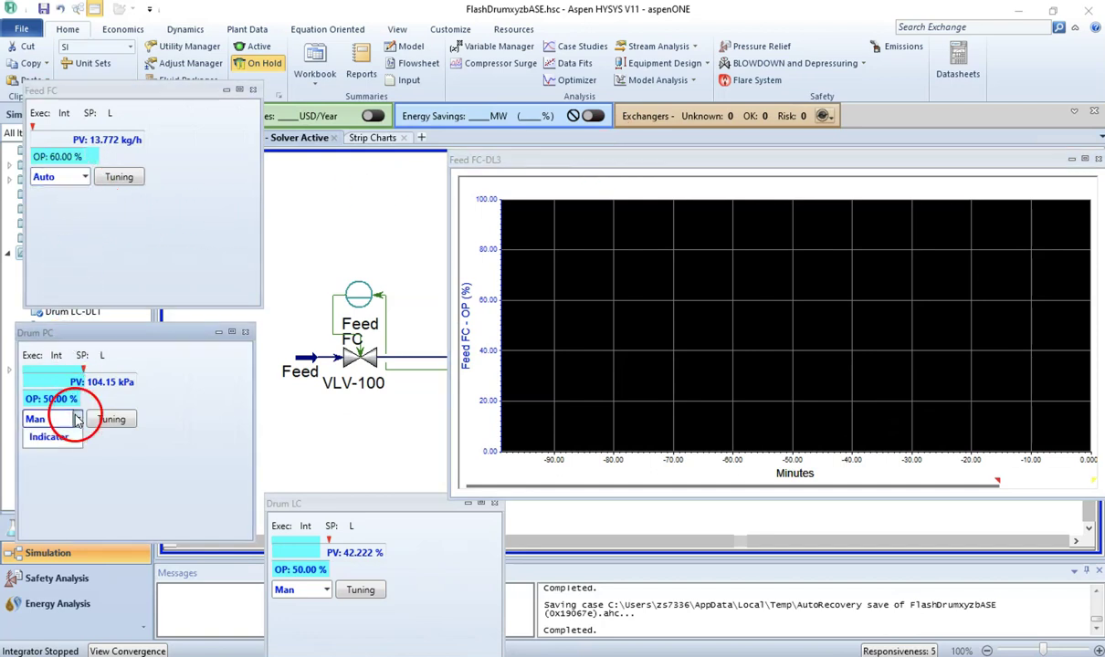
left_click(66, 470)
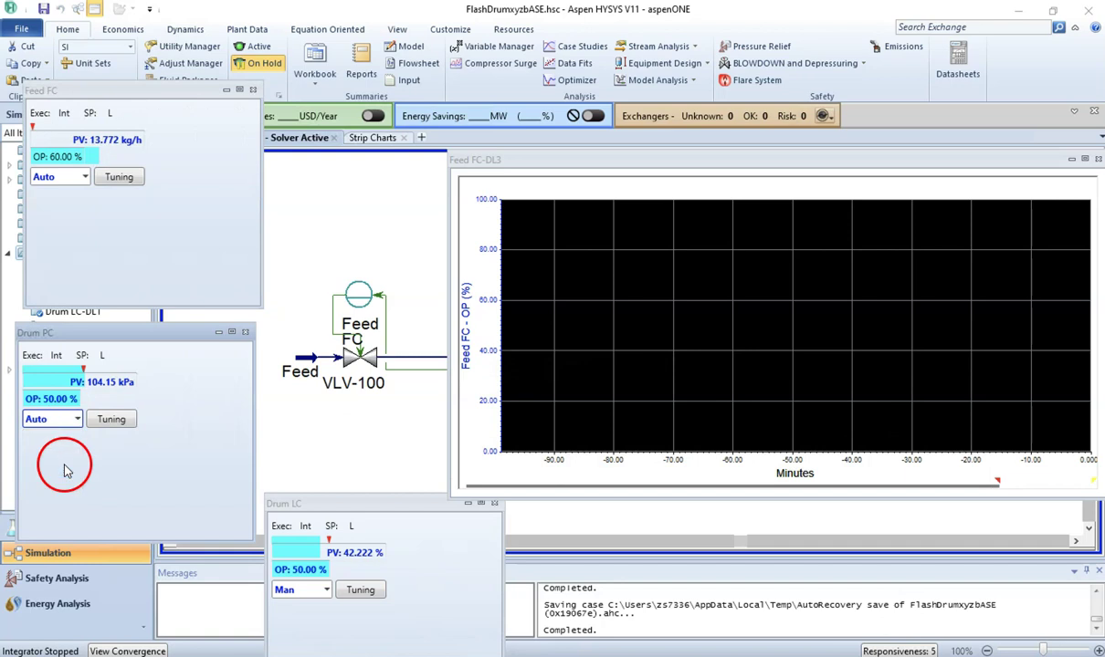
left_click(326, 591)
left_click(304, 643)
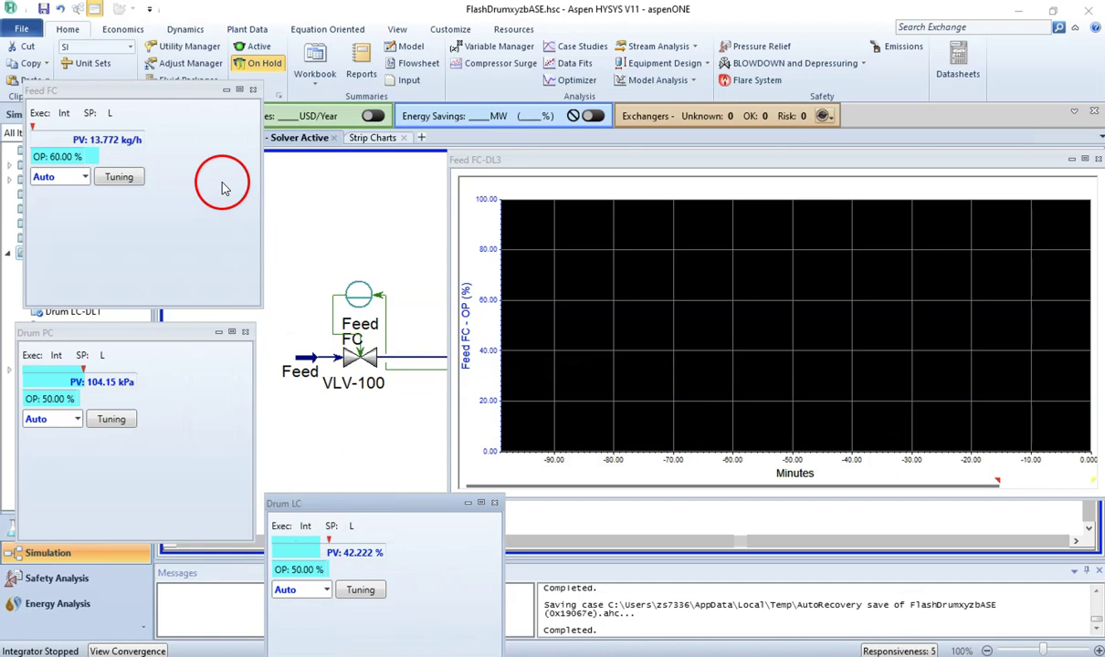
- Open the Integrator settings and set the acceleration to 0.01
left_click(189, 31)
left_click(137, 47)
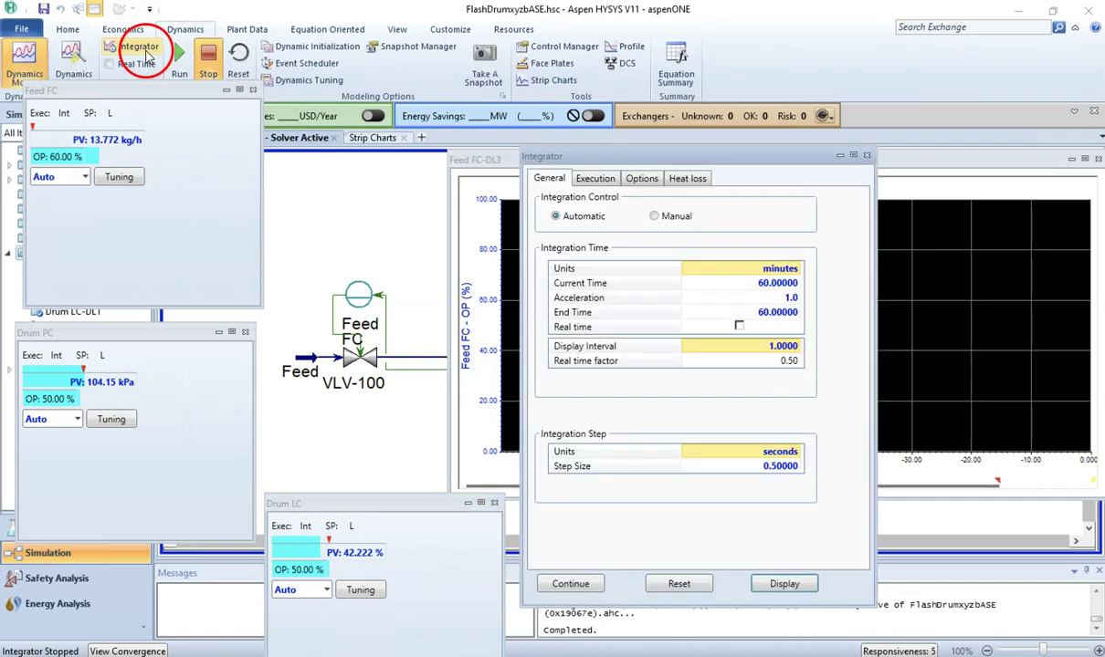
left_click_drag(664, 157, 320, 140)
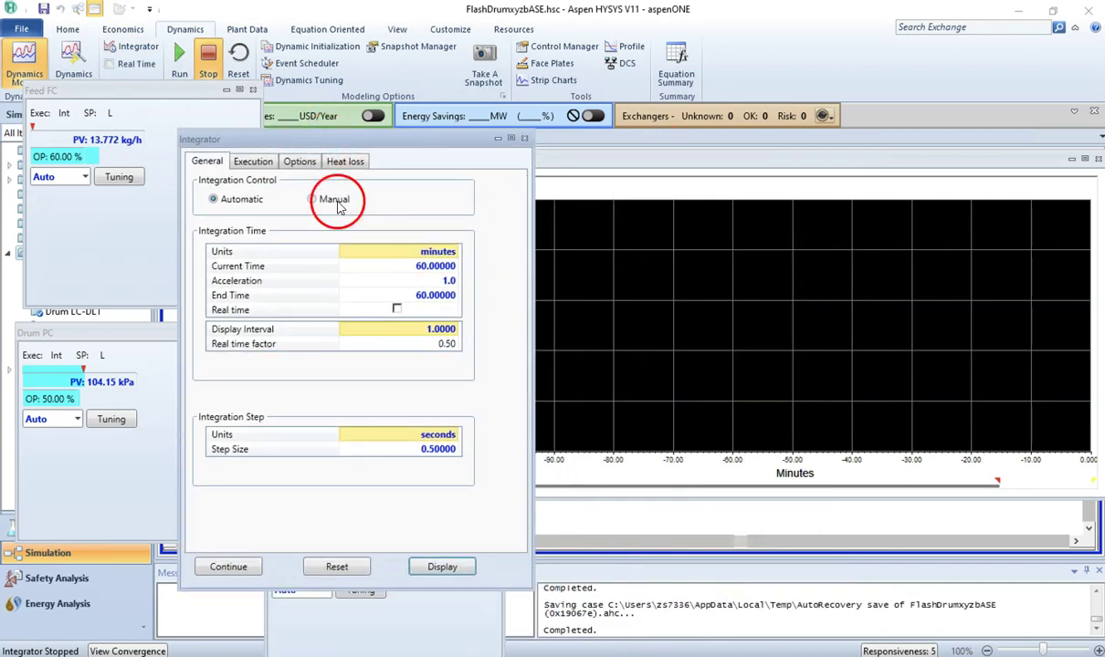
left_click(410, 286)
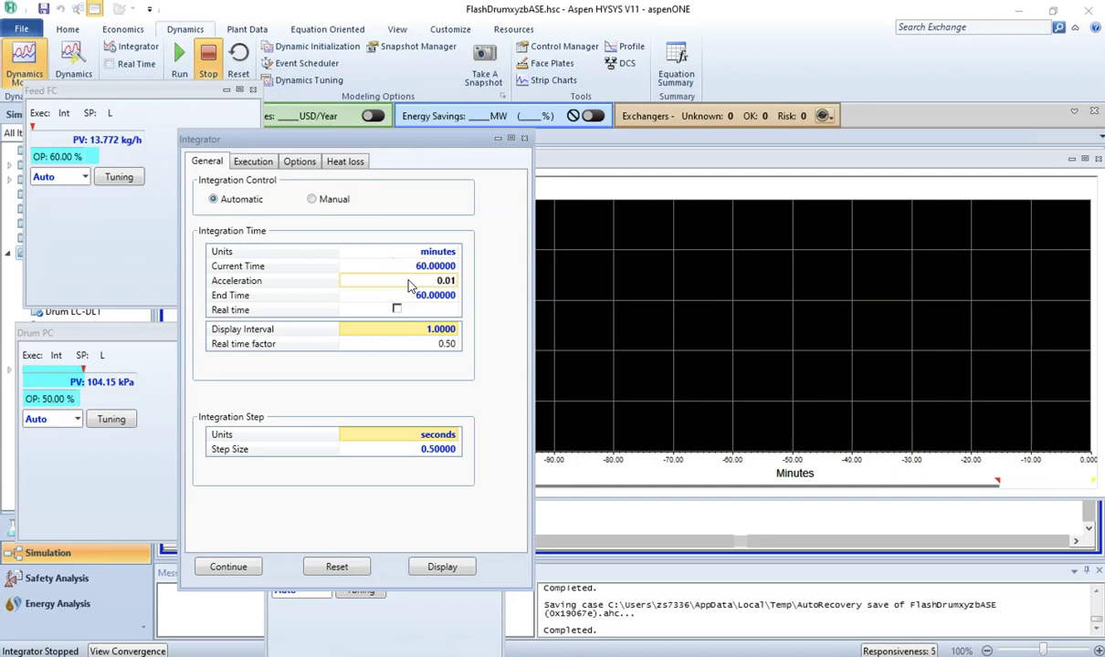
key("Return")
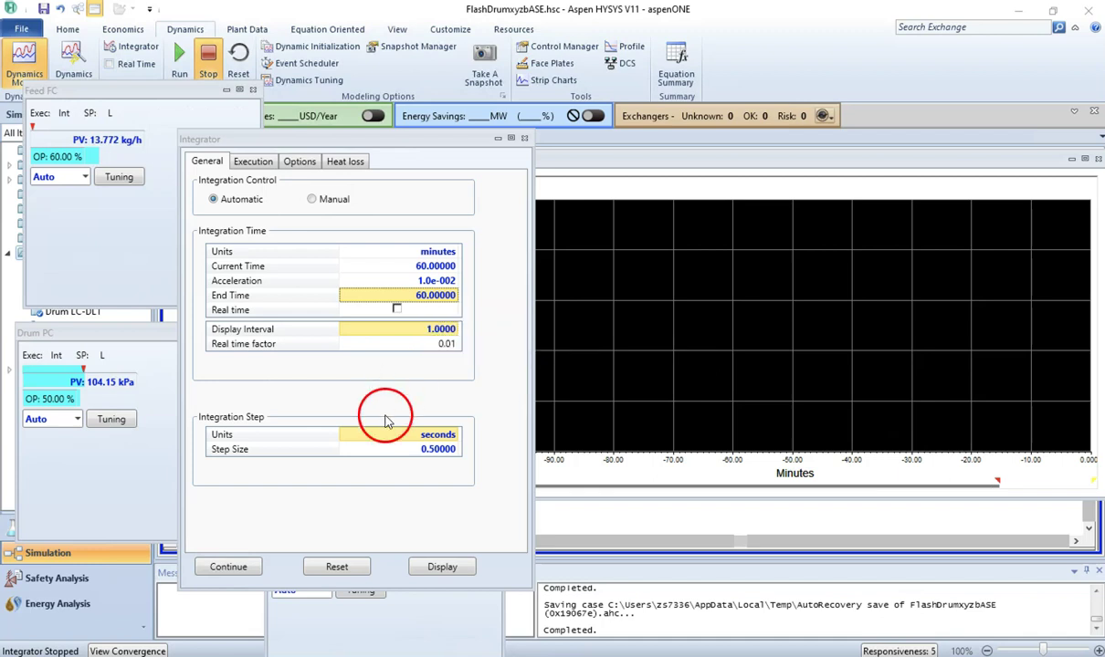
- Reset the integrator, confirm the reset and close the Integrator window
left_click(338, 568)
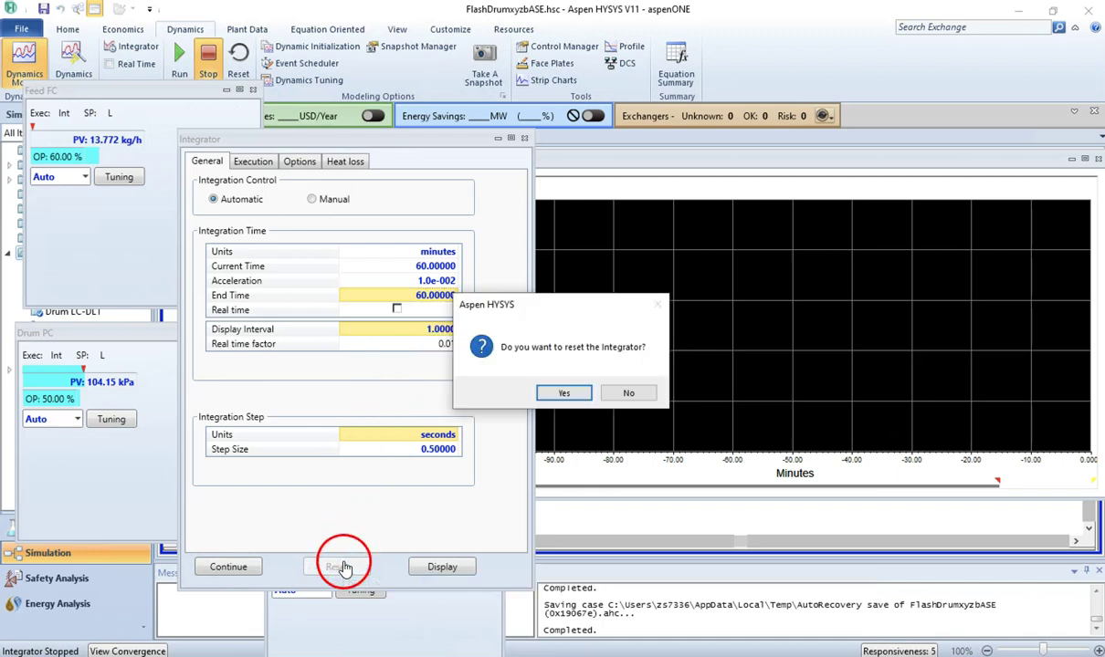
left_click(563, 394)
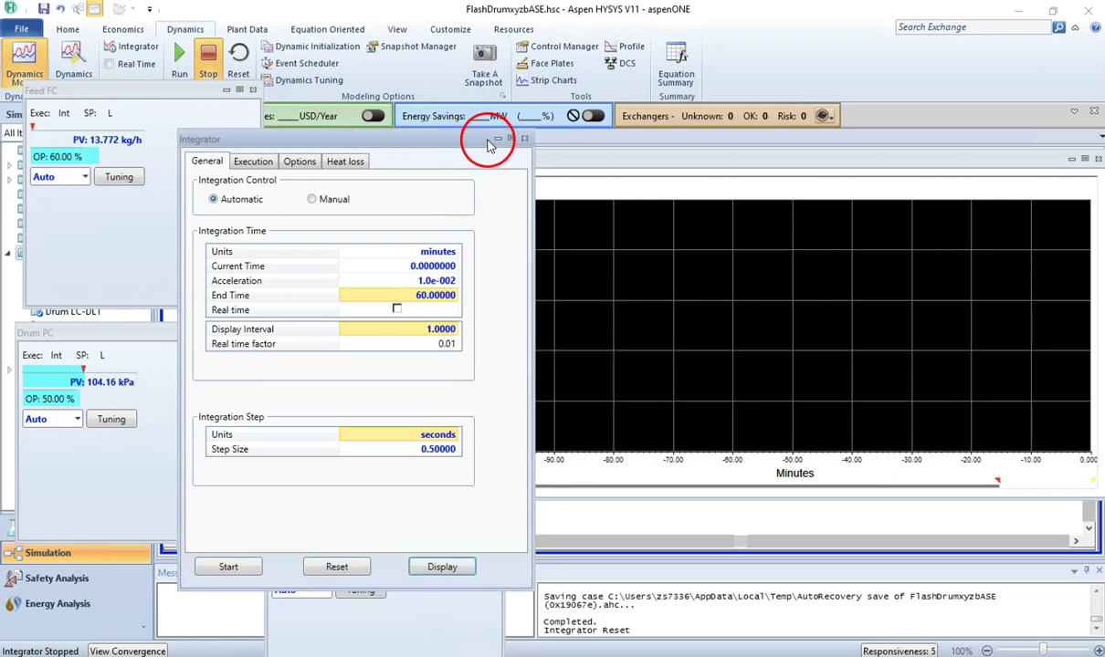
left_click(526, 137)
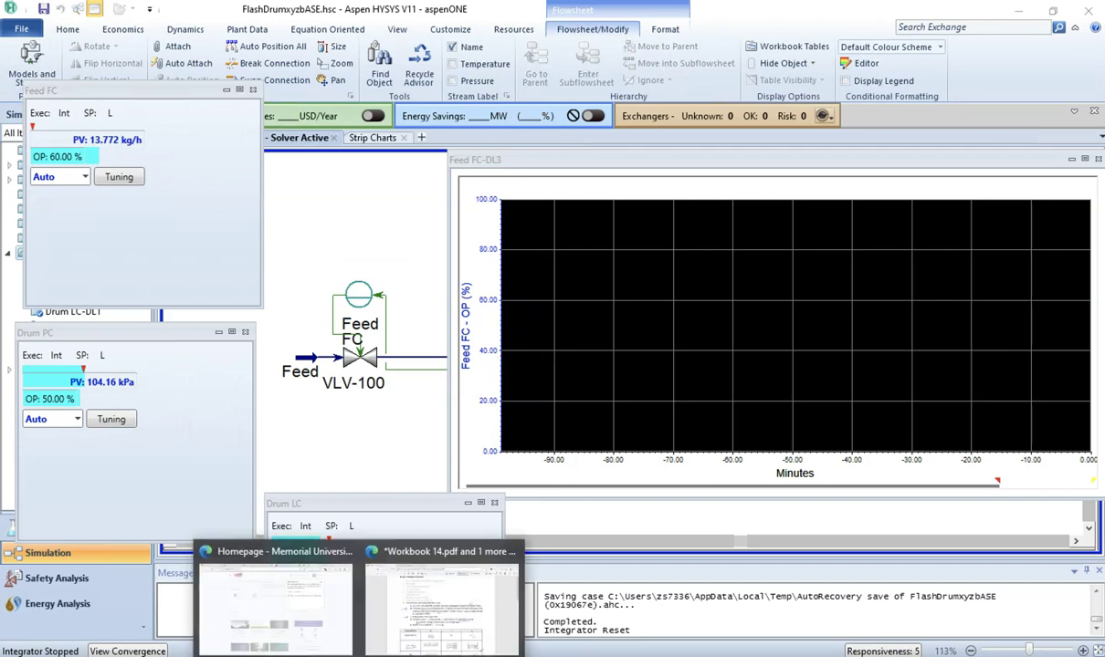
- Consult the disturbance and tuning steps in the Workbook 14 PDF again and switch back to Aspen HYSYS
left_click(407, 616)
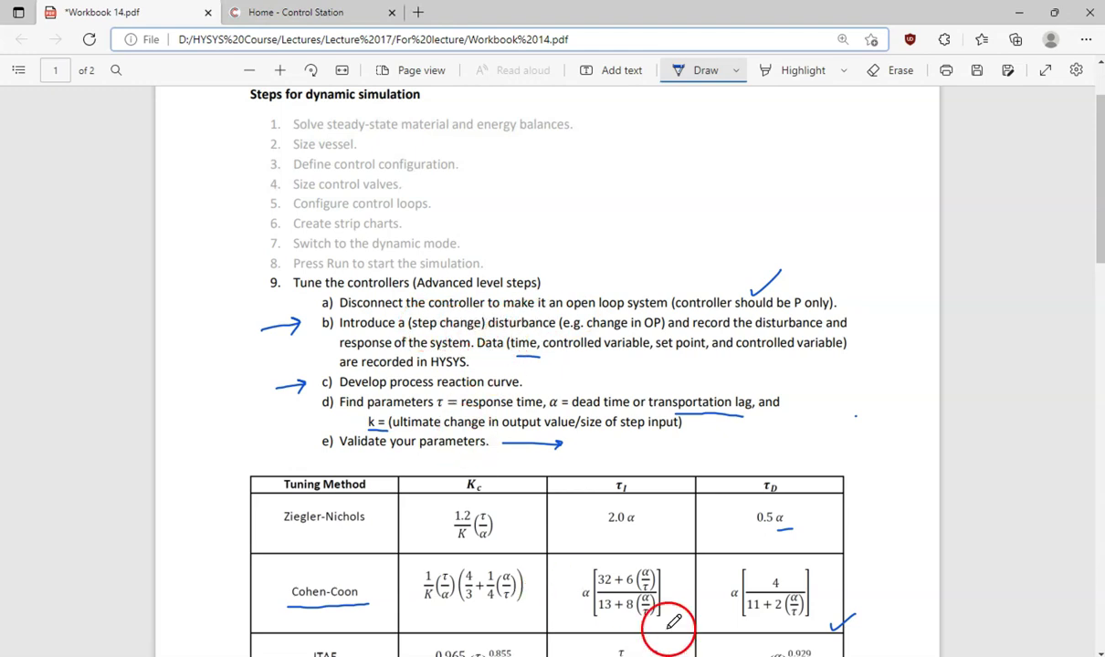
mouse_move(666, 653)
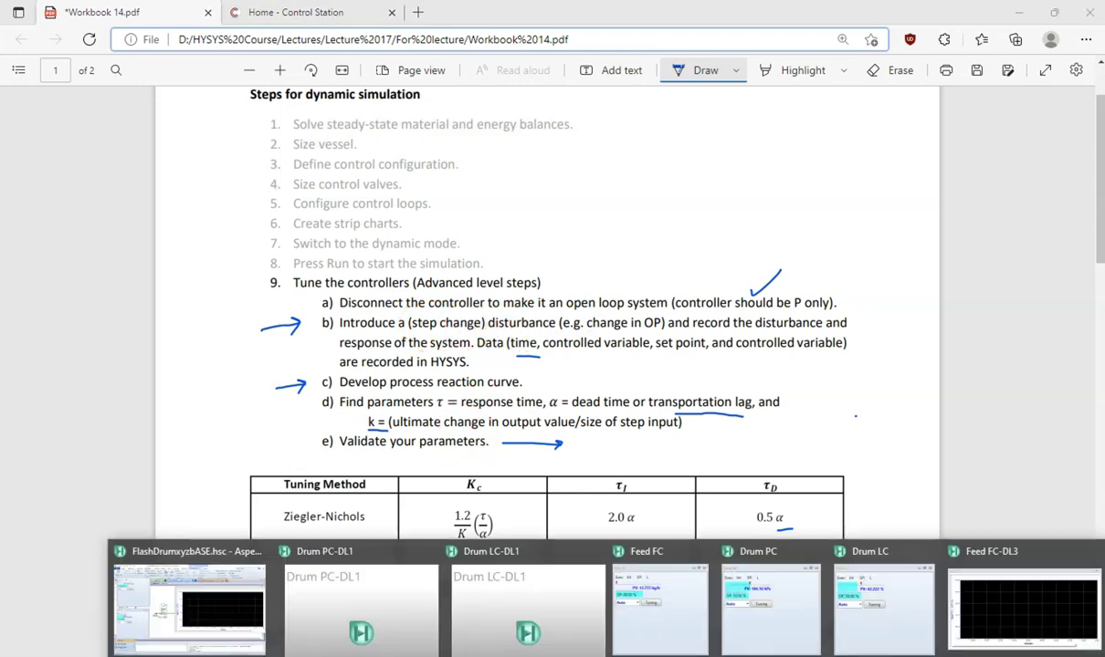
left_click(216, 600)
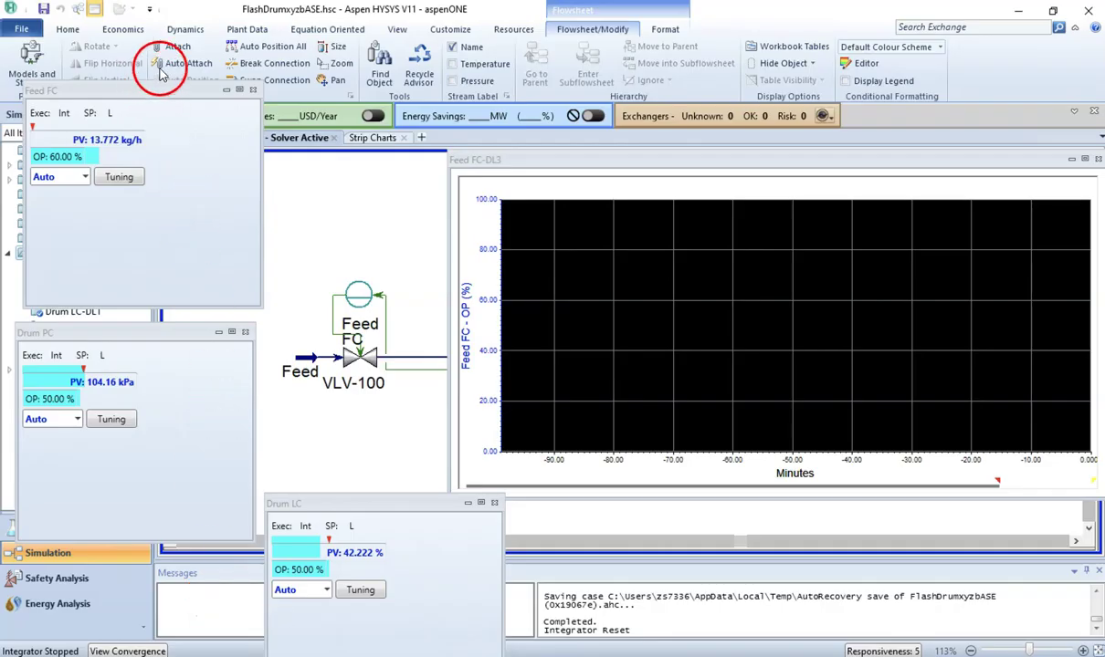
- Run the dynamics solver for the flash drum simulation
left_click(183, 29)
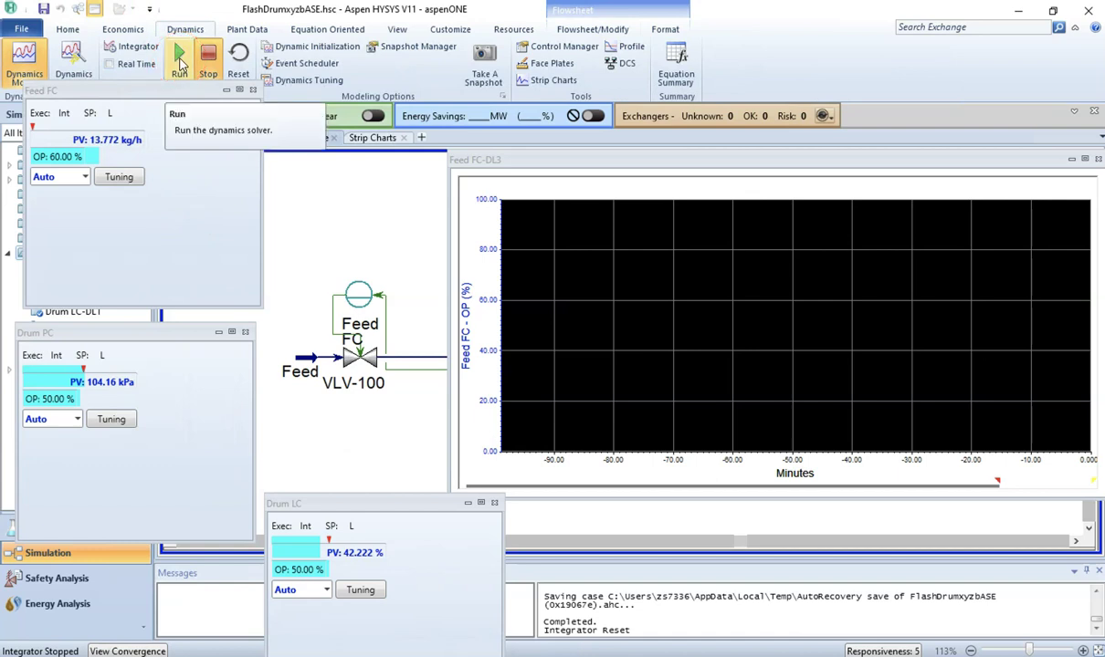
left_click(180, 62)
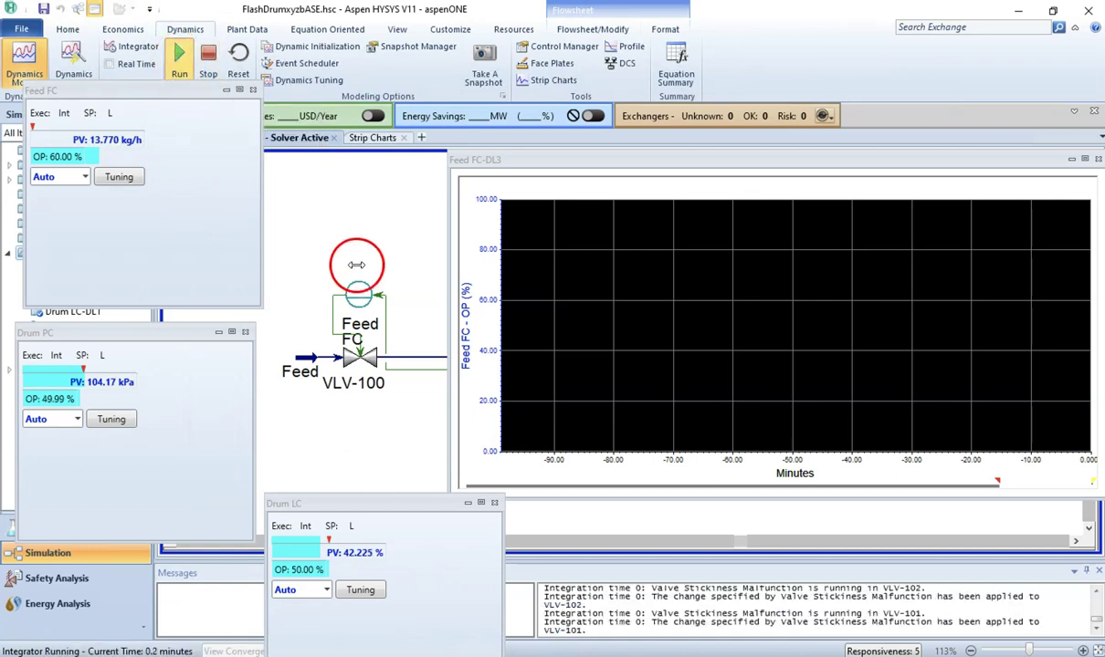
- Extend the Feed FC stripchart's time axis to about 570 minutes and auto-scale its curves
left_click_drag(1007, 487, 550, 481)
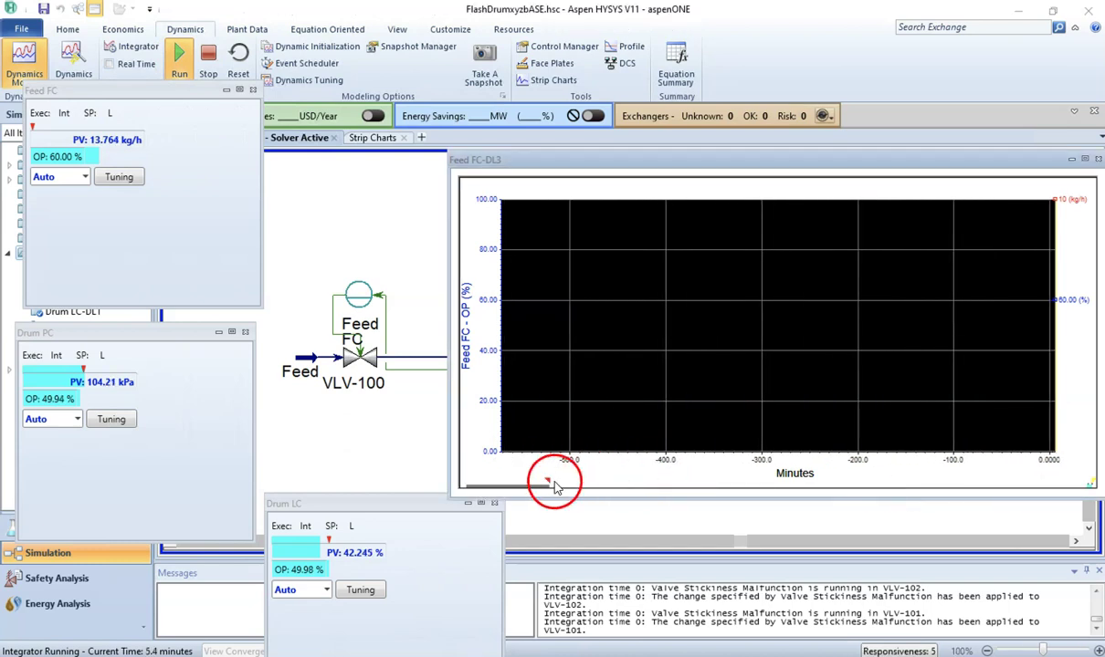
right_click(616, 321)
left_click(630, 399)
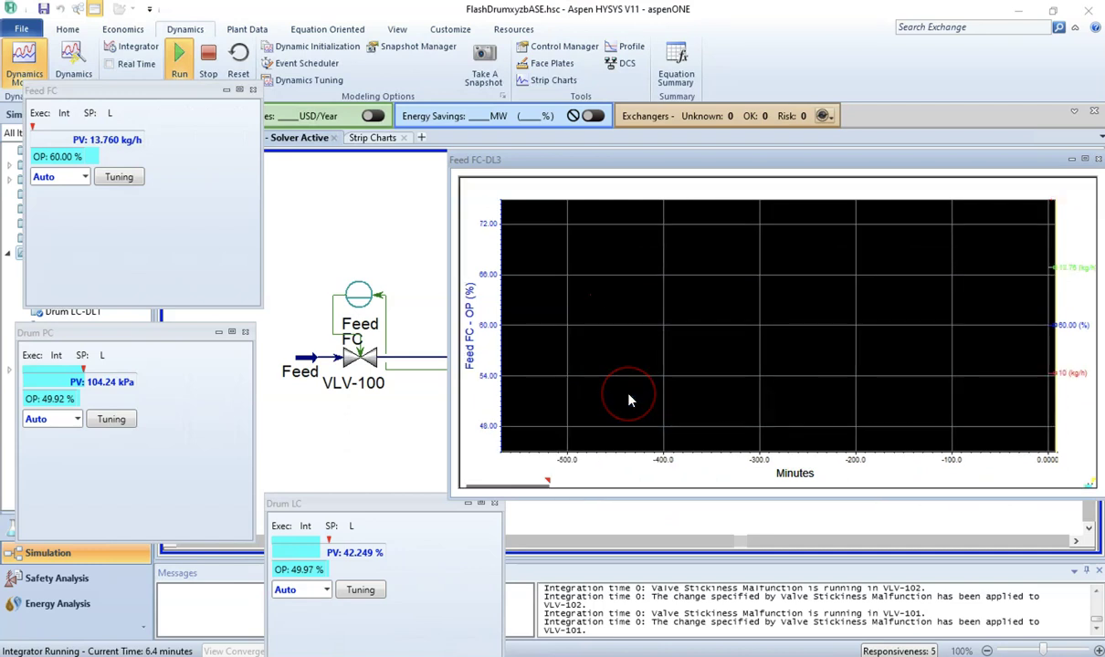
mouse_move(640, 391)
left_mouse_down()
mouse_move(715, 375)
mouse_move(872, 400)
mouse_move(1011, 327)
mouse_move(1048, 267)
mouse_move(1060, 271)
left_mouse_up()
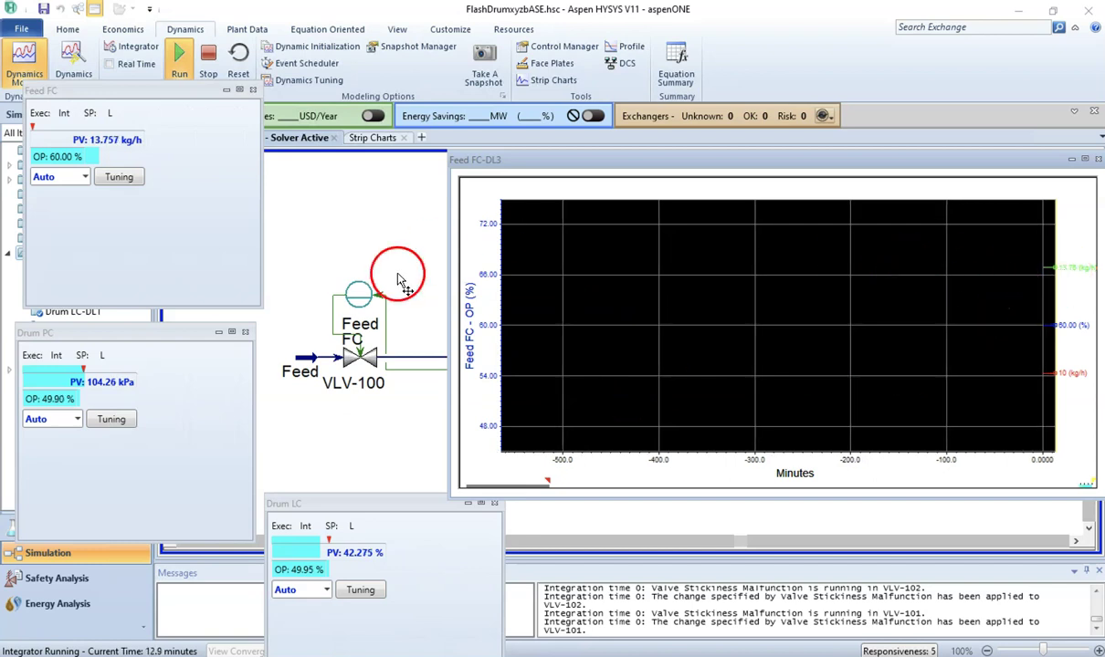
left_click(98, 142)
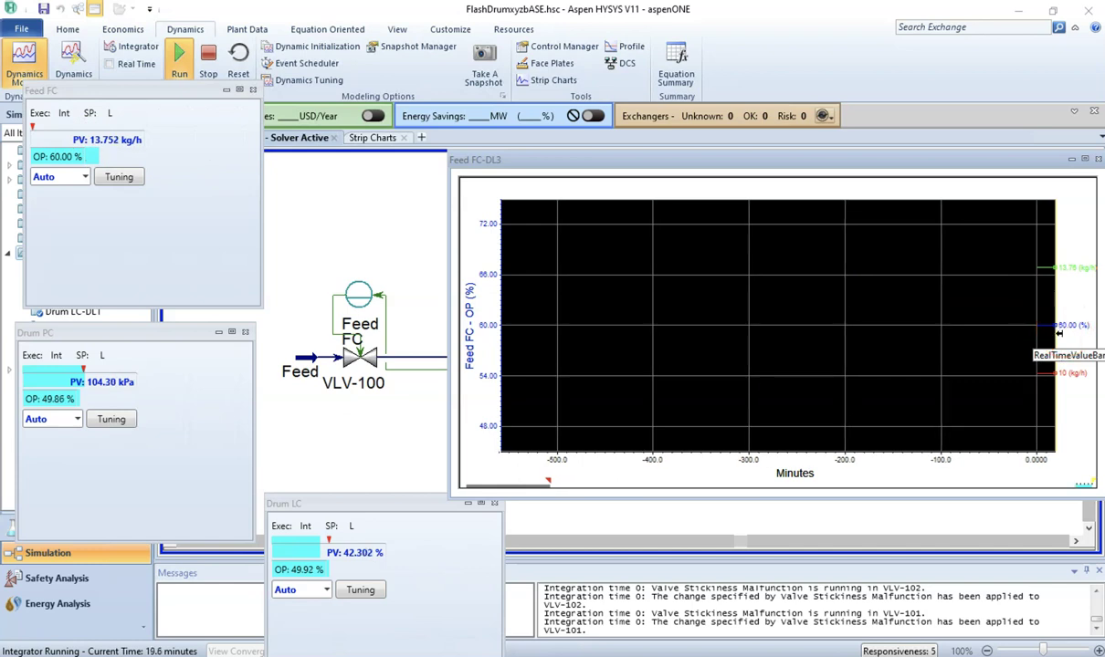
left_click(1057, 391)
mouse_move(1055, 374)
left_mouse_down()
mouse_move(1065, 388)
mouse_move(1063, 378)
mouse_move(767, 360)
mouse_move(341, 290)
mouse_move(344, 319)
left_mouse_up()
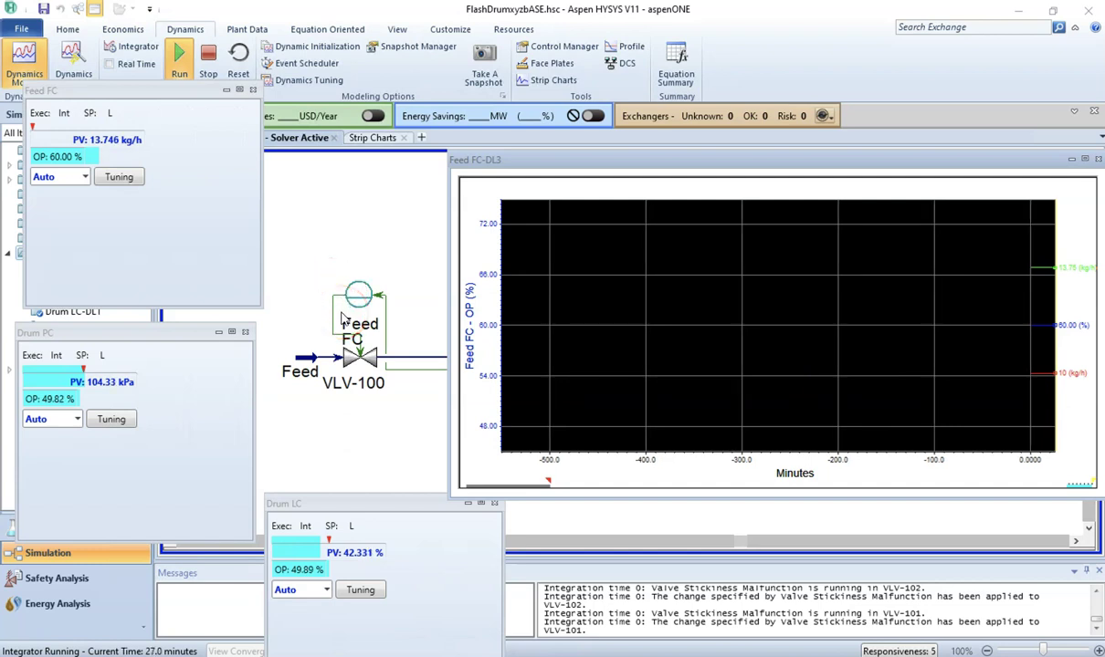
- Switch the Feed FC controller to Man mode and set its output (OP) to 70%
left_click_drag(101, 203, 84, 182)
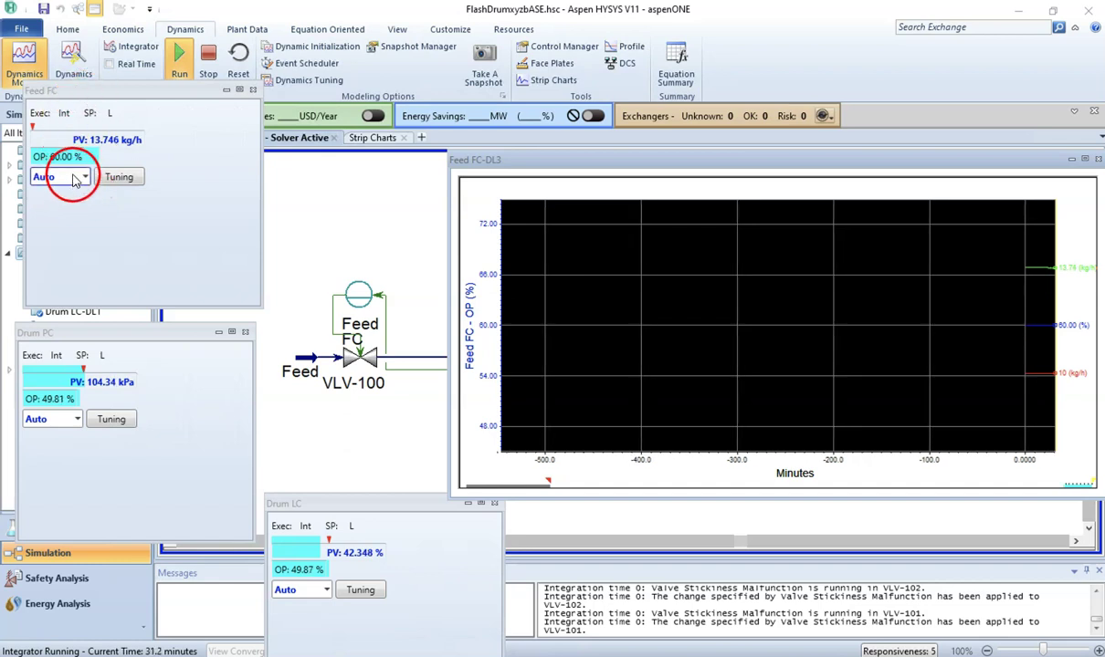
left_click(84, 177)
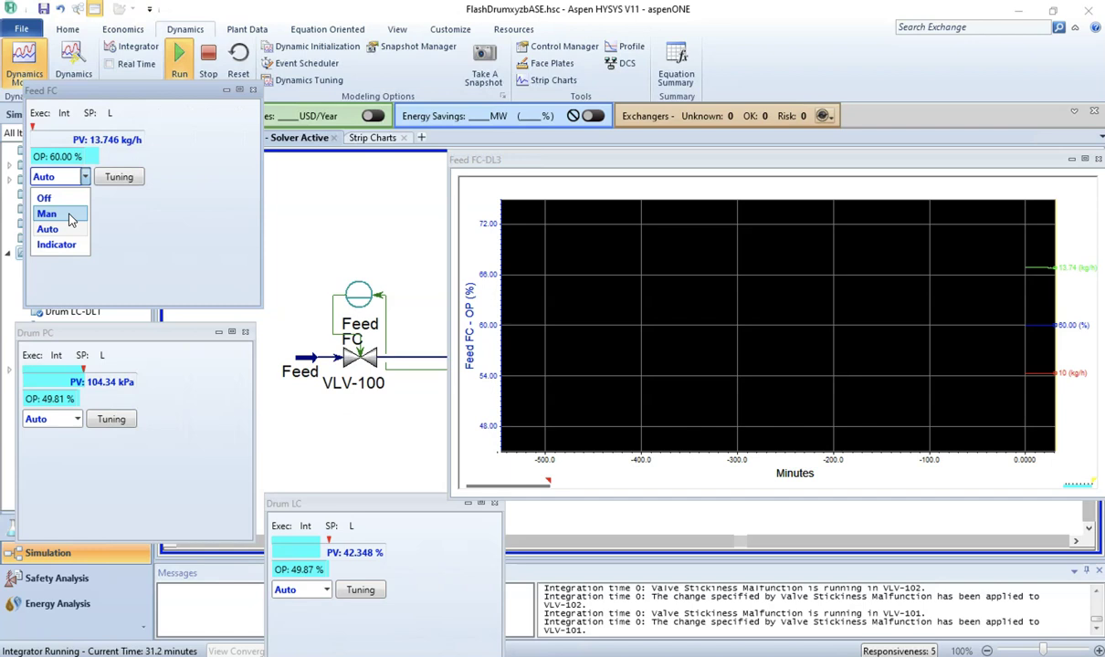
left_click(69, 215)
left_click(56, 159)
left_click(55, 158)
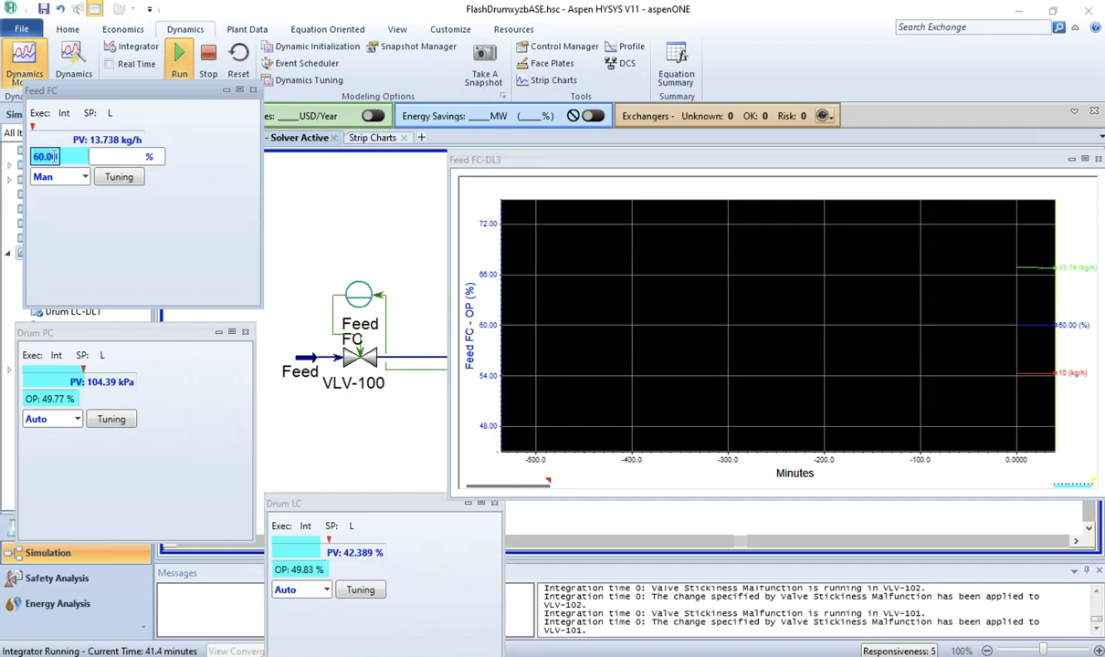
type("70")
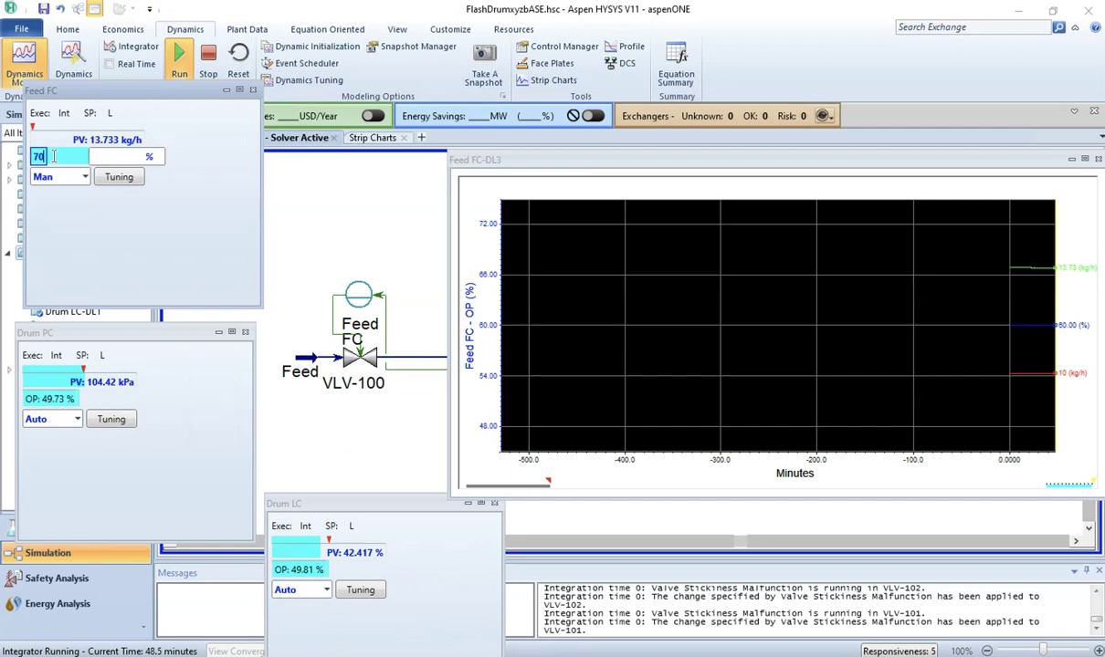
left_click(108, 187)
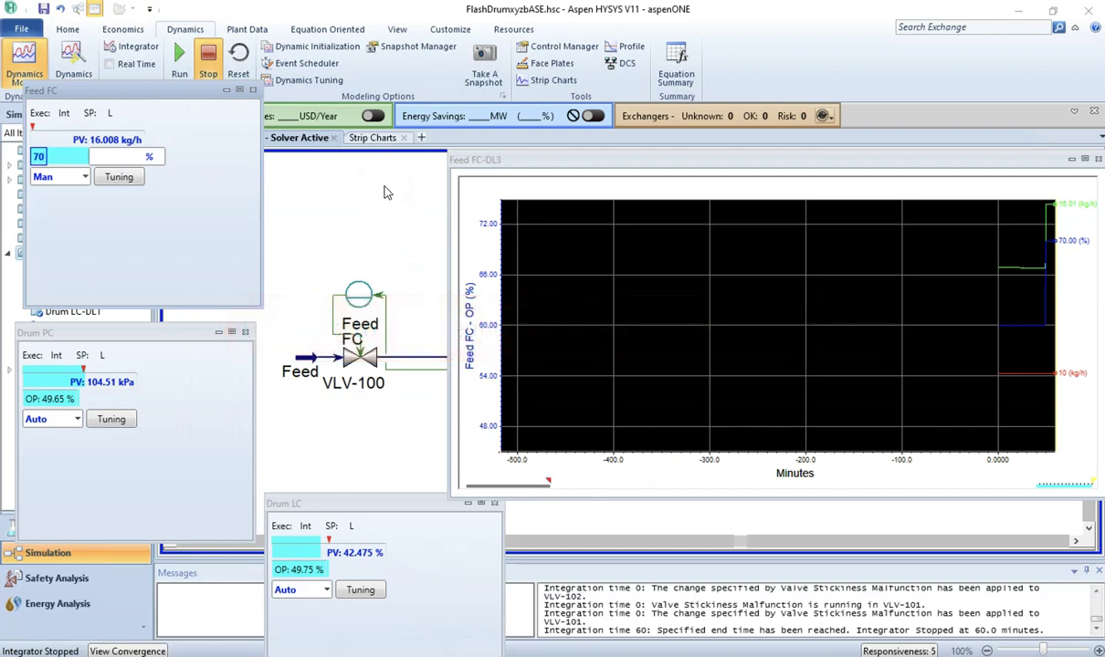
- Move the chart window out of the way, open the Feed FC-DL3 strip chart for editing and maximize its window
left_click(366, 139)
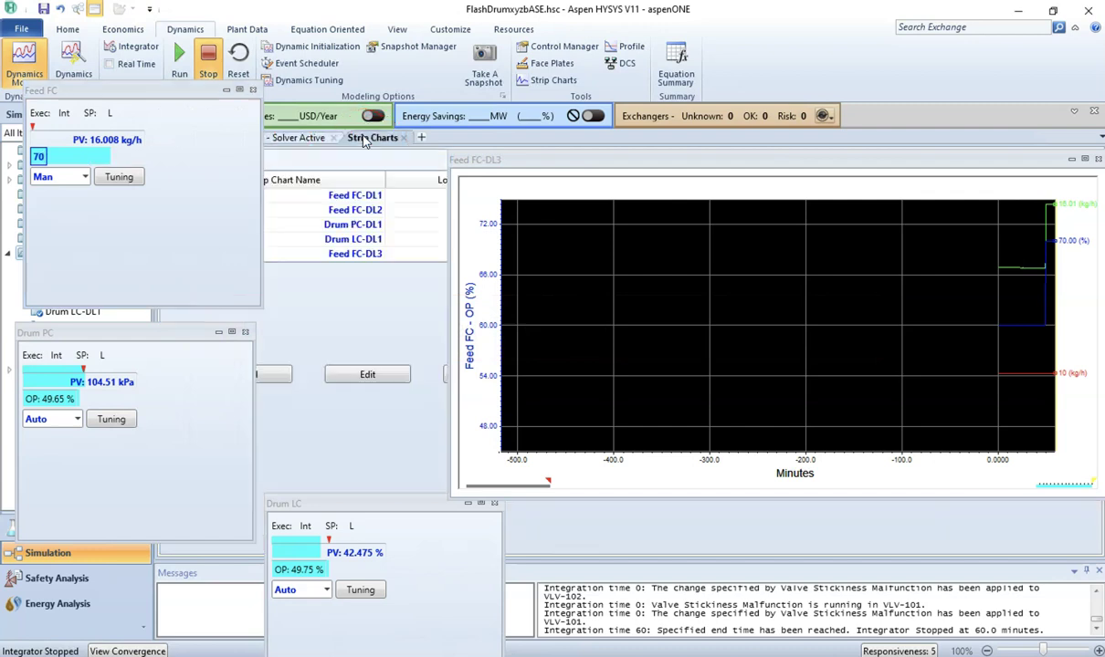
left_click_drag(461, 157, 499, 328)
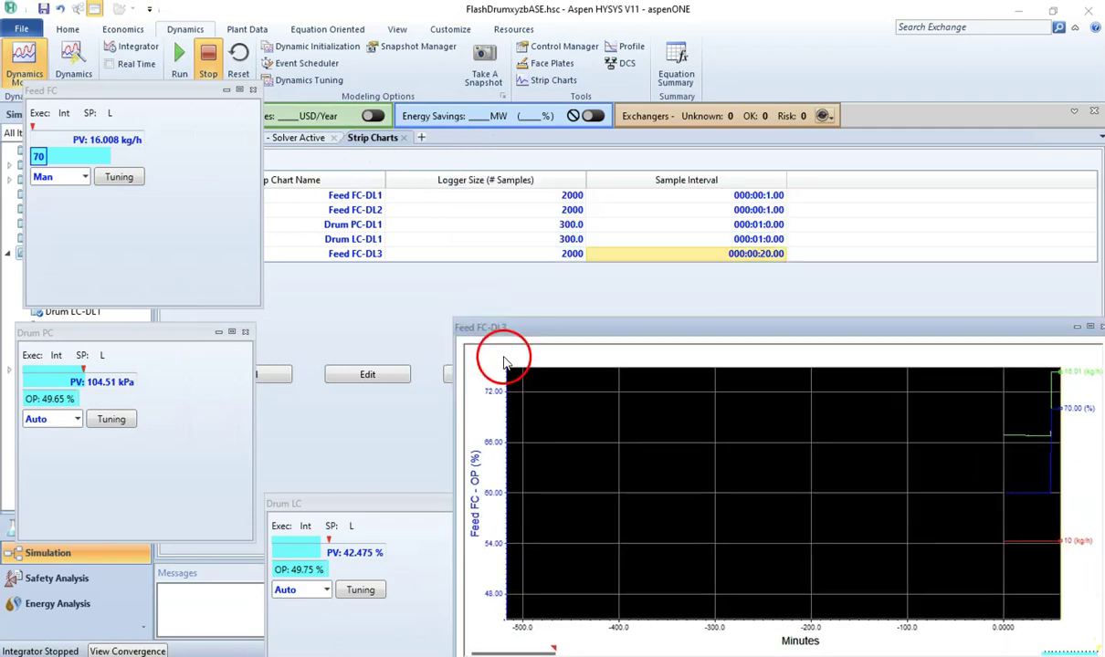
left_click(337, 260)
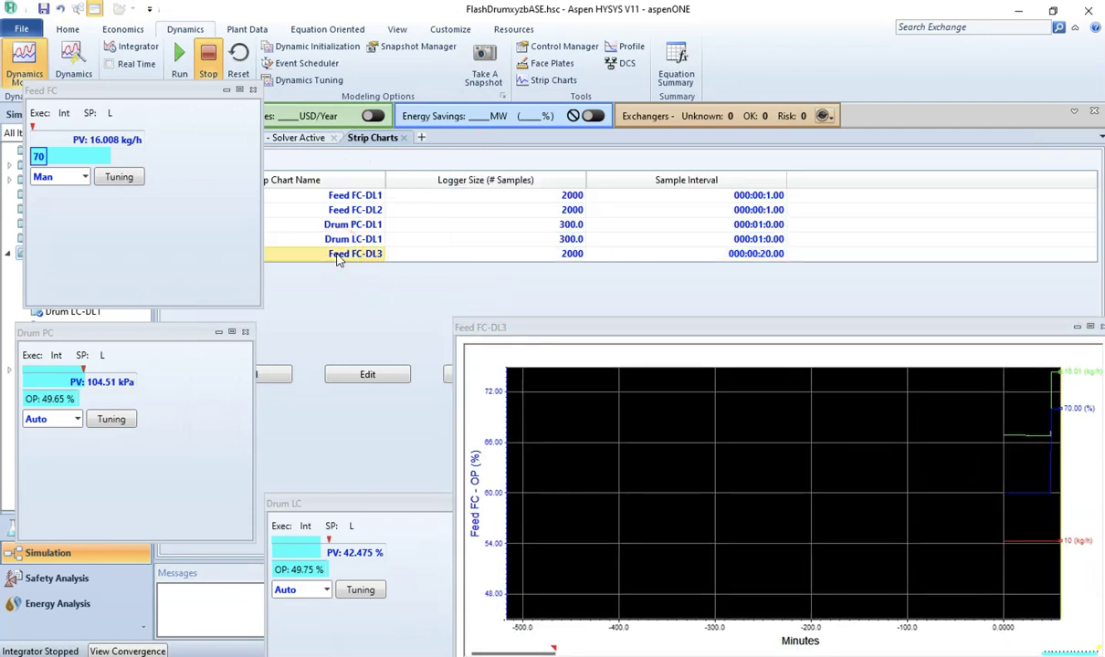
left_click_drag(501, 328, 572, 405)
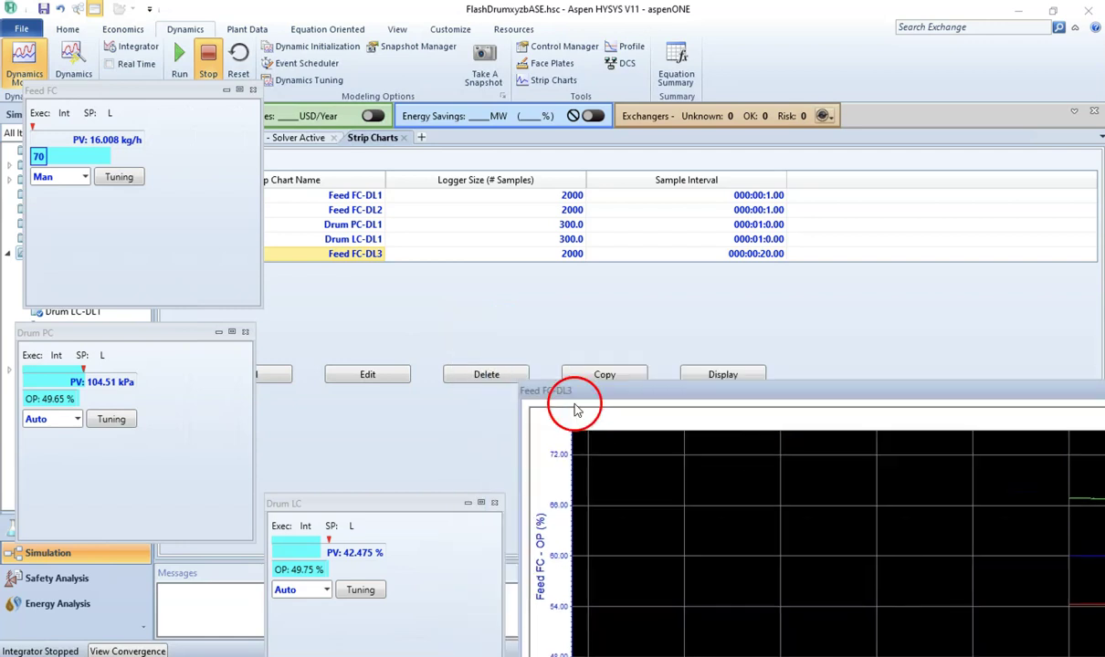
left_click(366, 375)
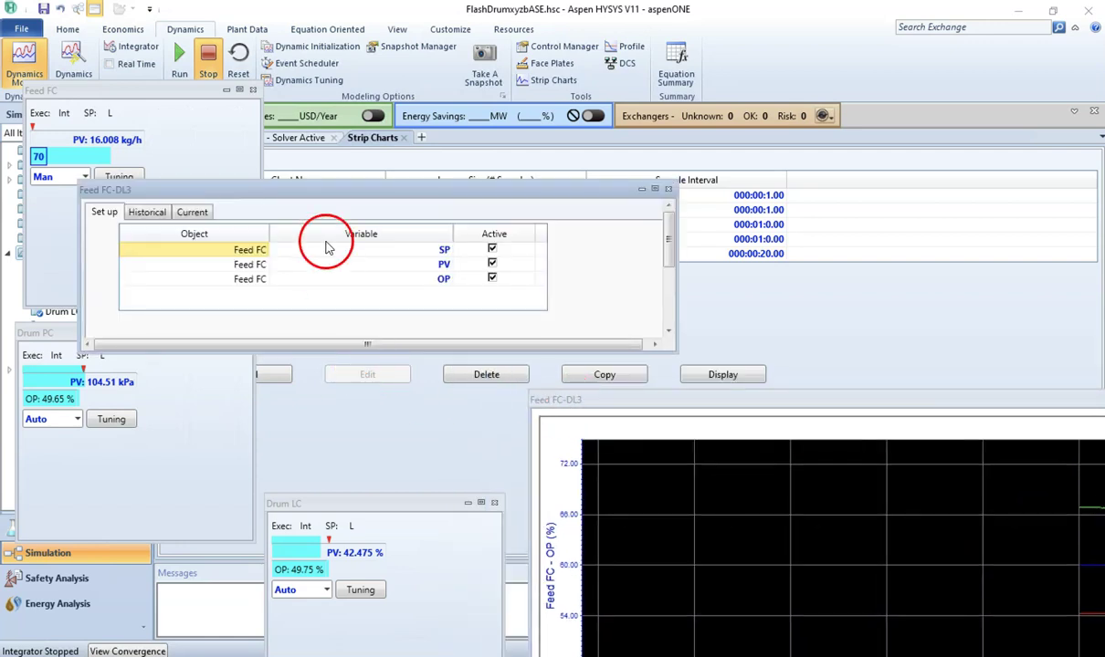
left_click(654, 191)
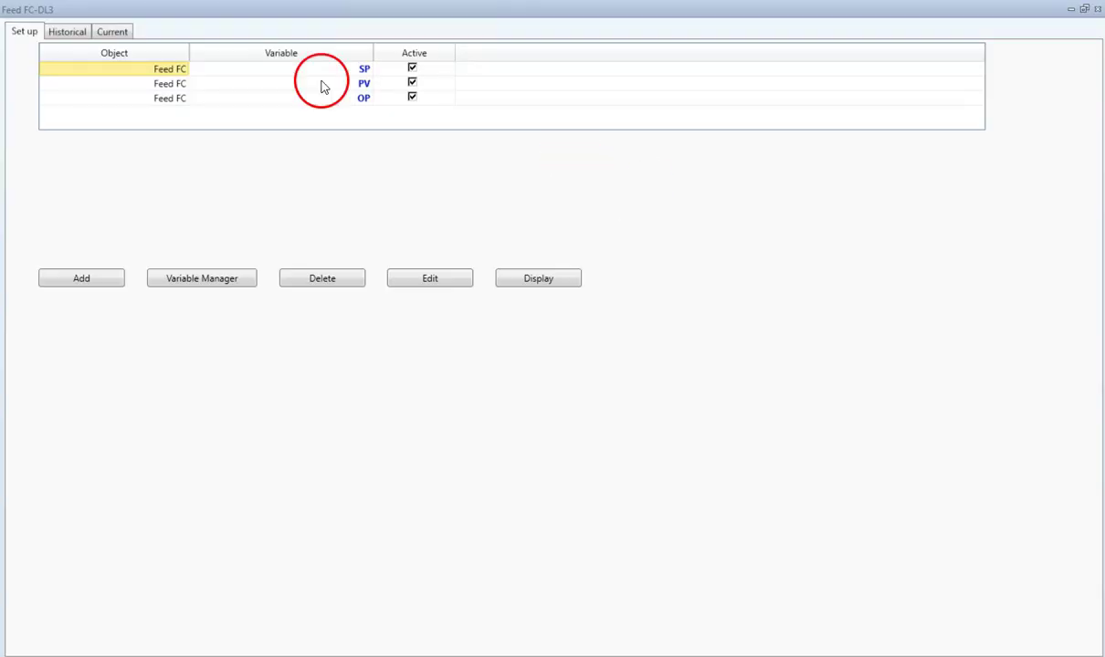
- Display the historical data of Feed FC-DL3 and examine the rows around the OP step change
left_click(68, 33)
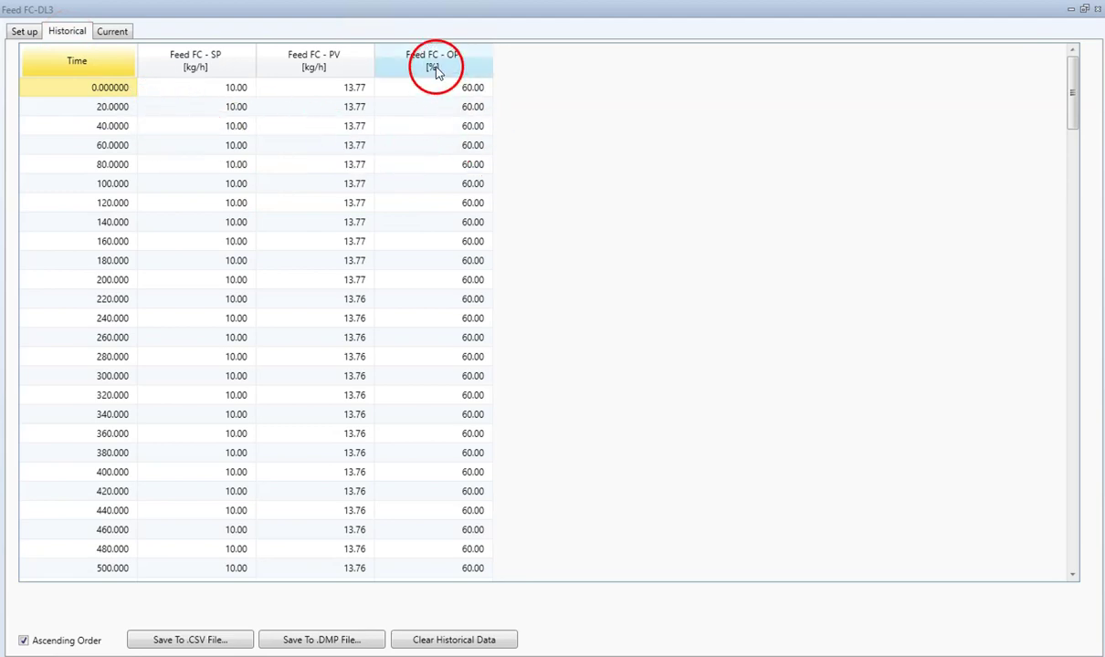
left_click(283, 64)
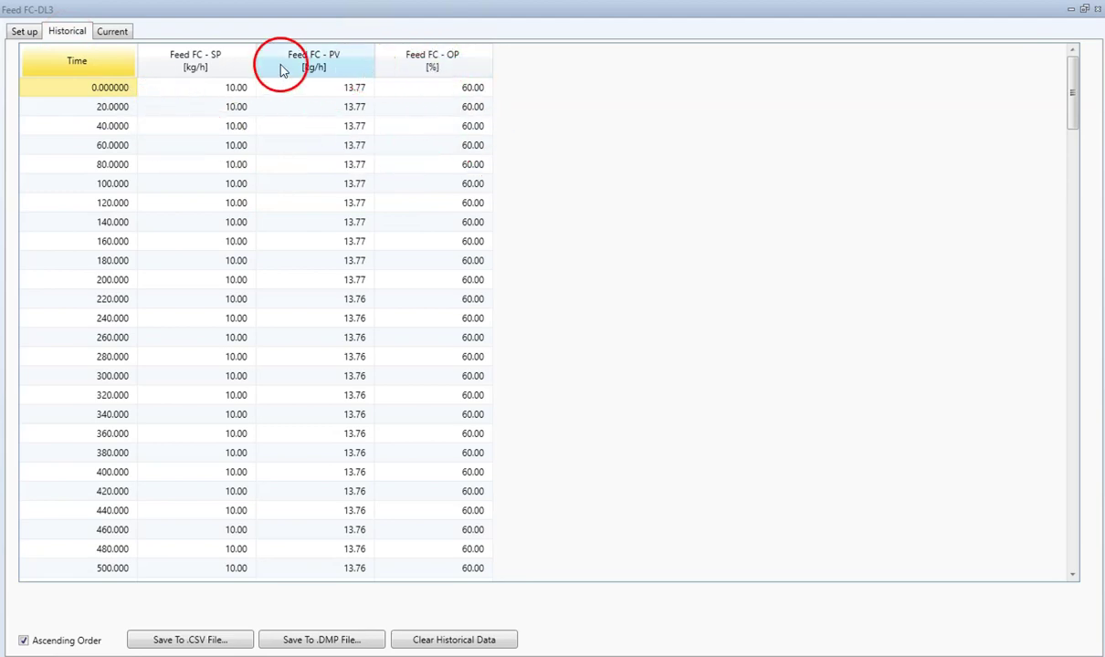
left_click(472, 99)
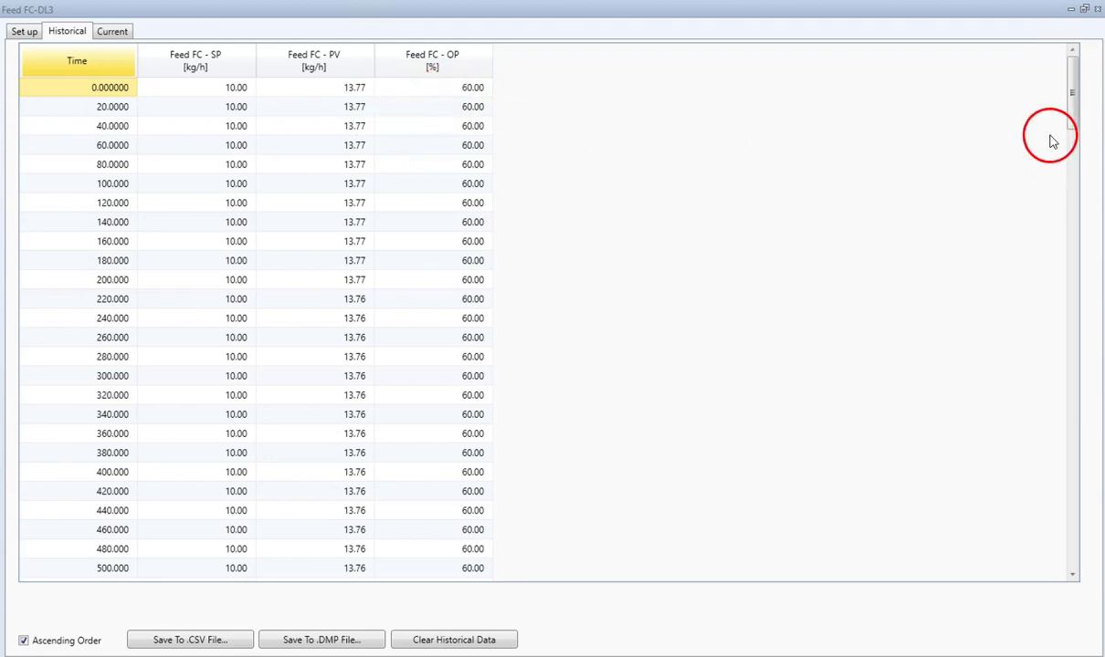
left_click_drag(1073, 111, 1082, 502)
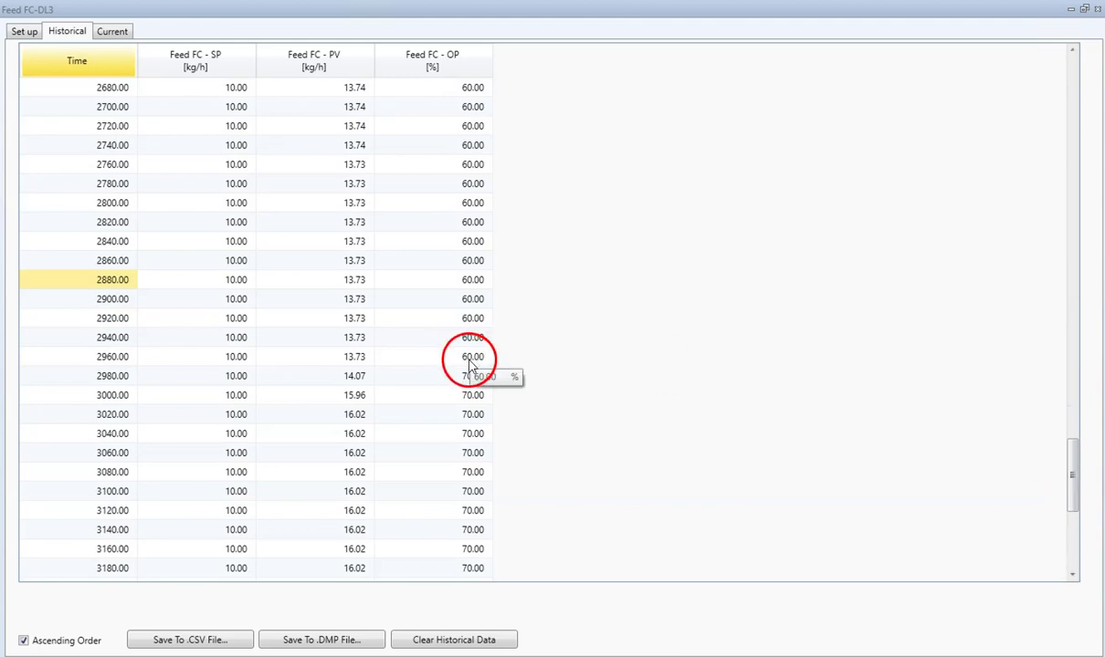
mouse_move(360, 363)
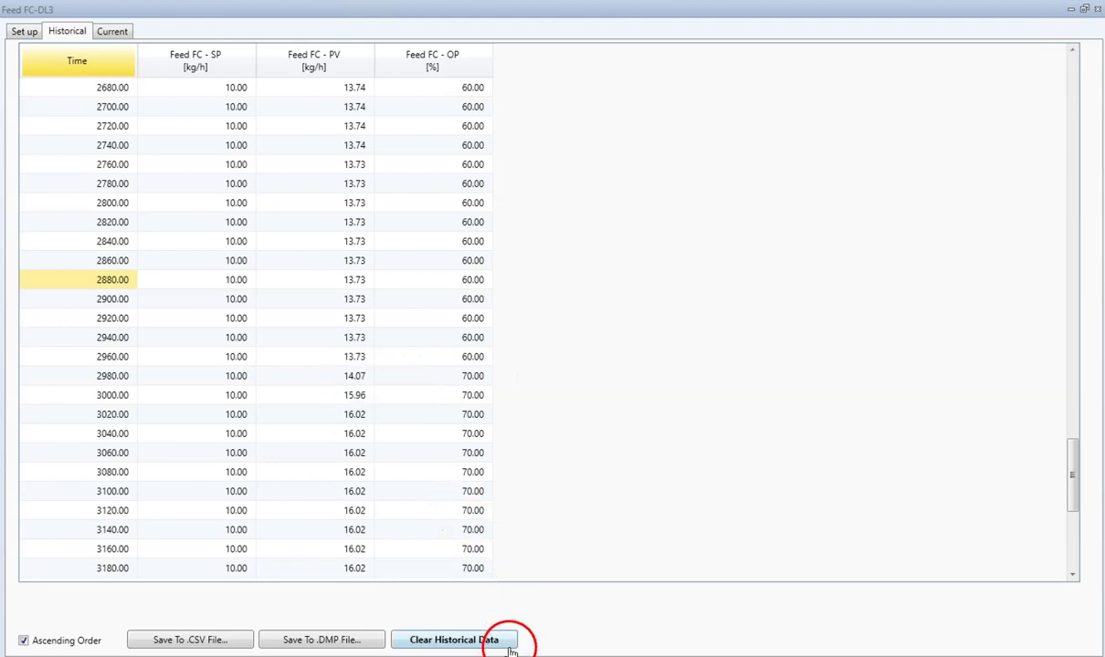
- Consult the gain and time constant notes in PowerPoint, return to Aspen HYSYS and examine the PV response to the OP step
mouse_move(555, 651)
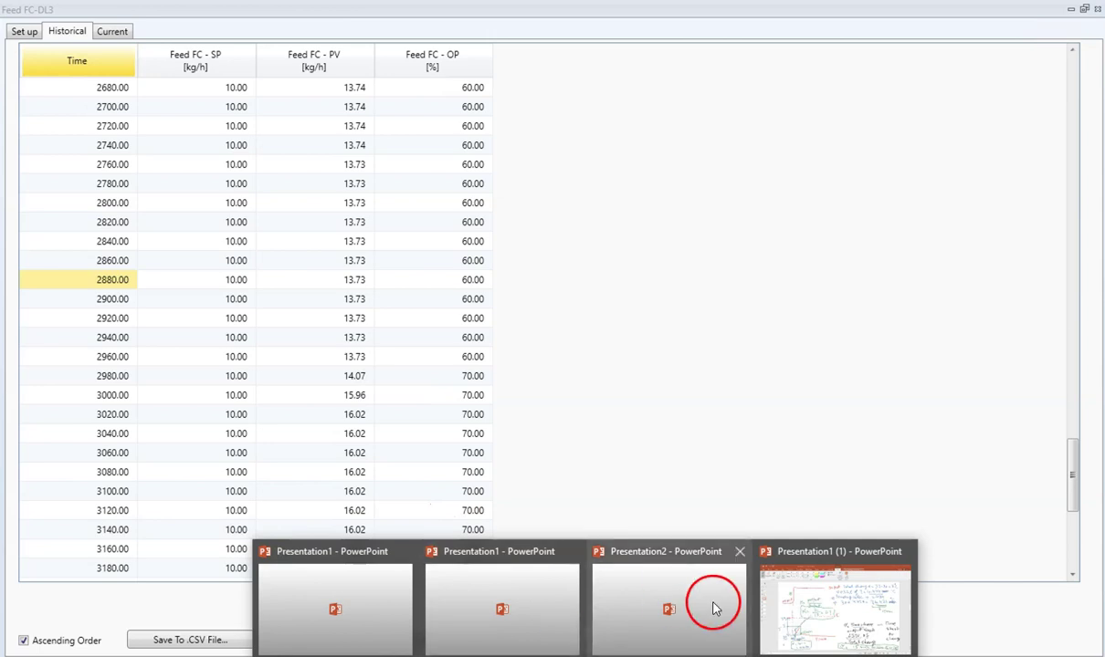
left_click(786, 548)
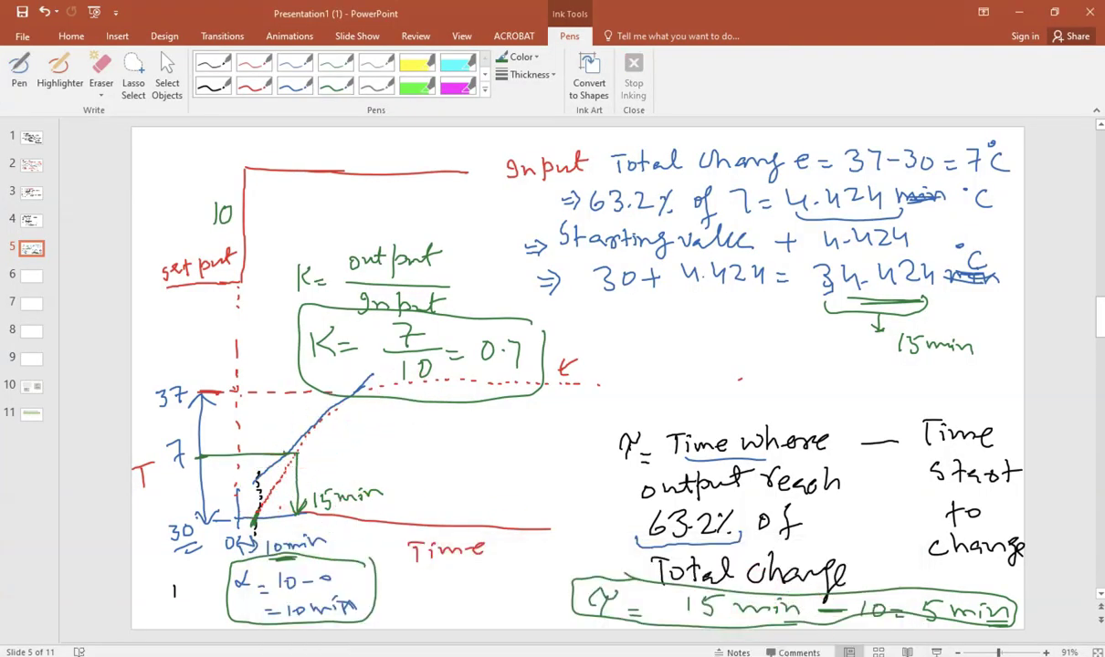
mouse_move(555, 654)
left_click(996, 615)
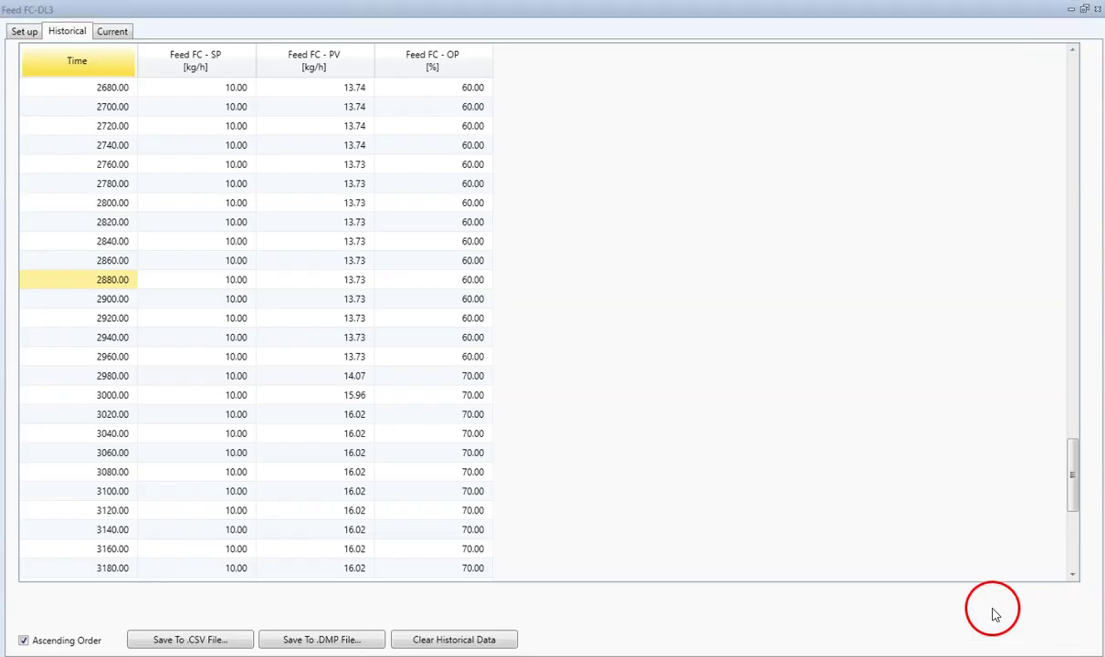
mouse_move(357, 405)
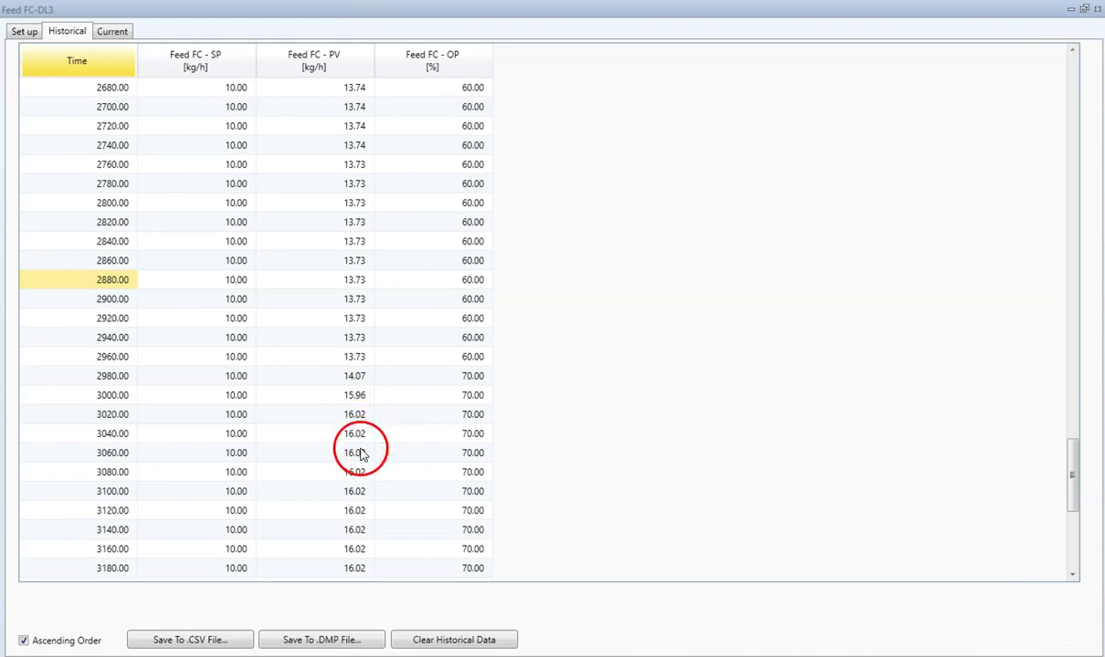
mouse_move(352, 439)
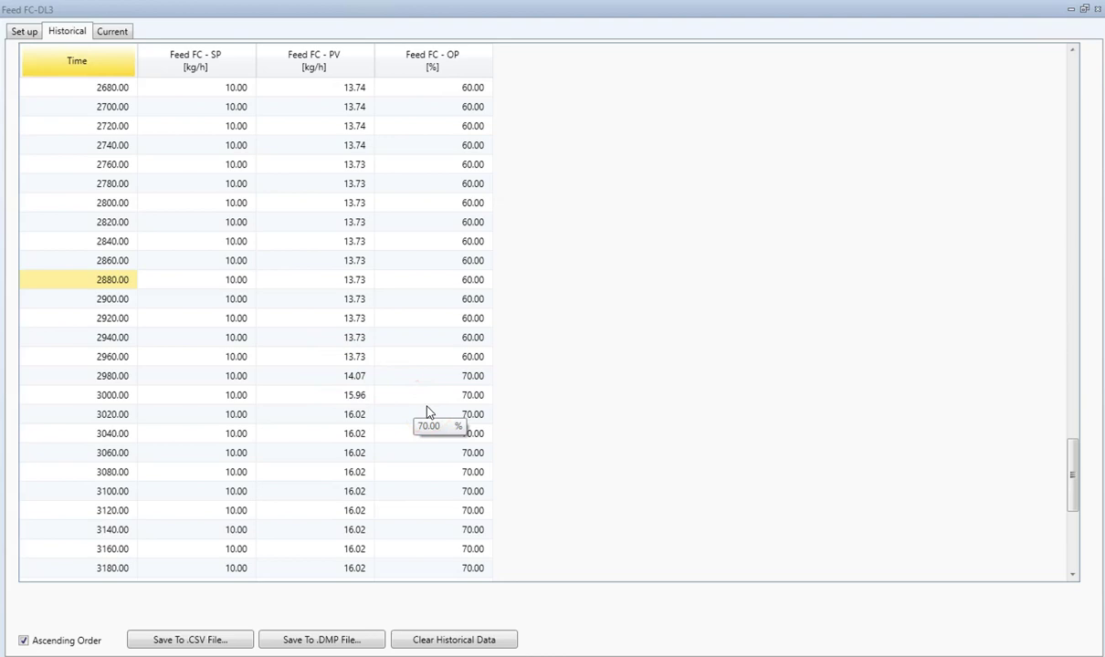
mouse_move(431, 352)
left_mouse_down()
mouse_move(346, 353)
mouse_move(476, 408)
mouse_move(507, 400)
mouse_move(452, 345)
mouse_move(381, 342)
mouse_move(515, 365)
mouse_move(487, 358)
mouse_move(480, 385)
mouse_move(368, 389)
left_mouse_up()
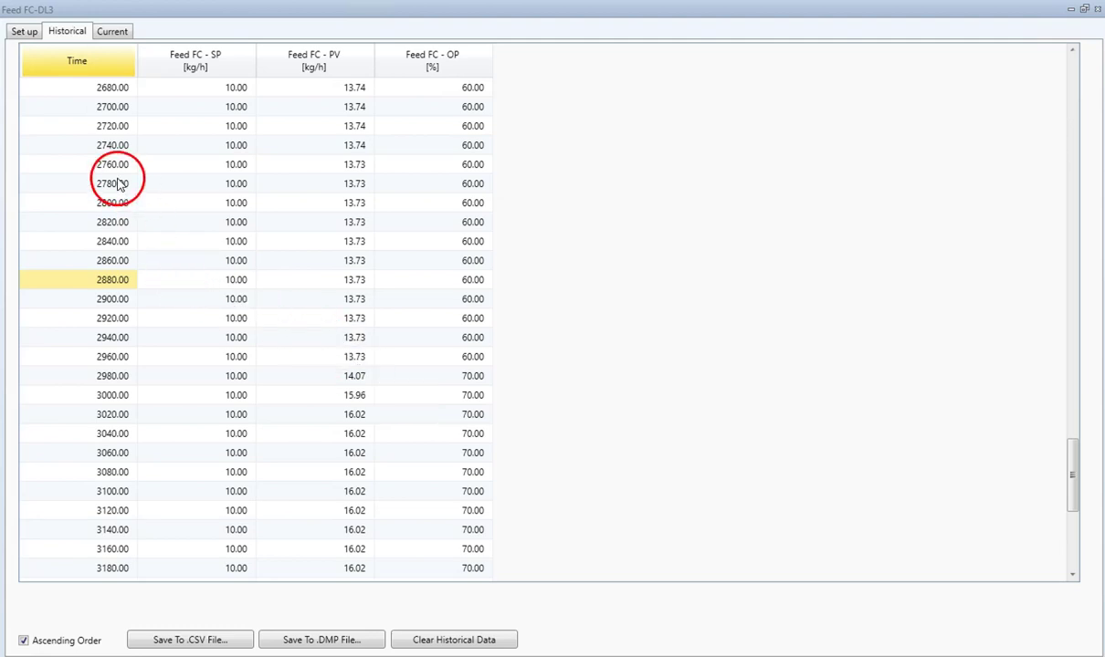
mouse_move(195, 279)
mouse_move(284, 314)
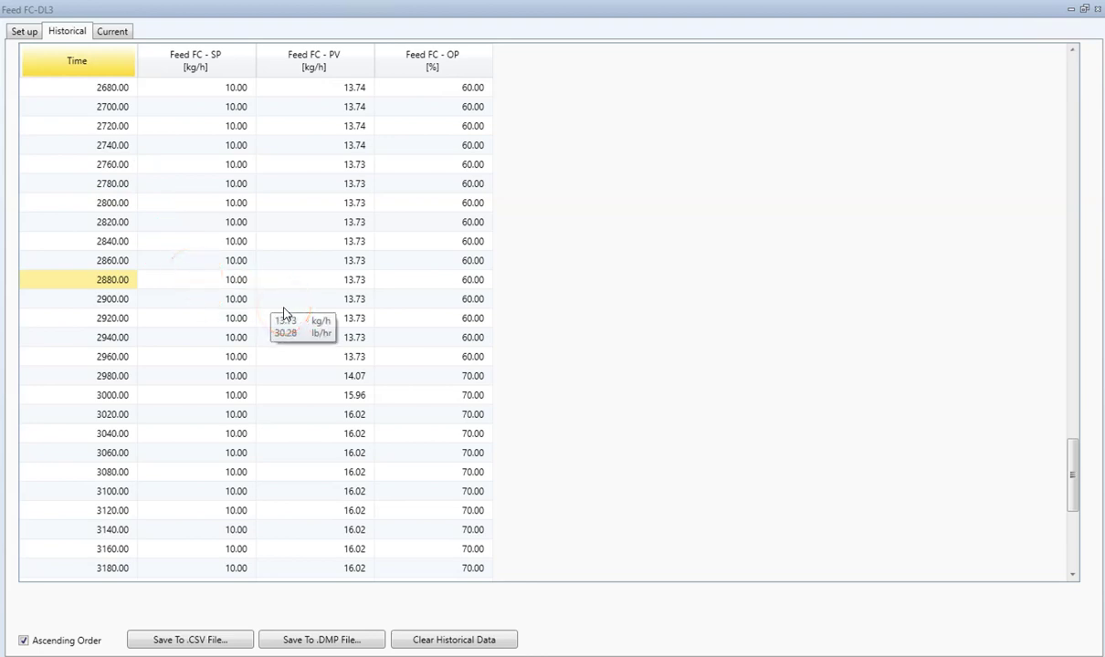
- Save the strip chart's historical data to the Desktop as a CSV file named "Histroy data for Feed controller"
mouse_move(192, 565)
left_click(208, 642)
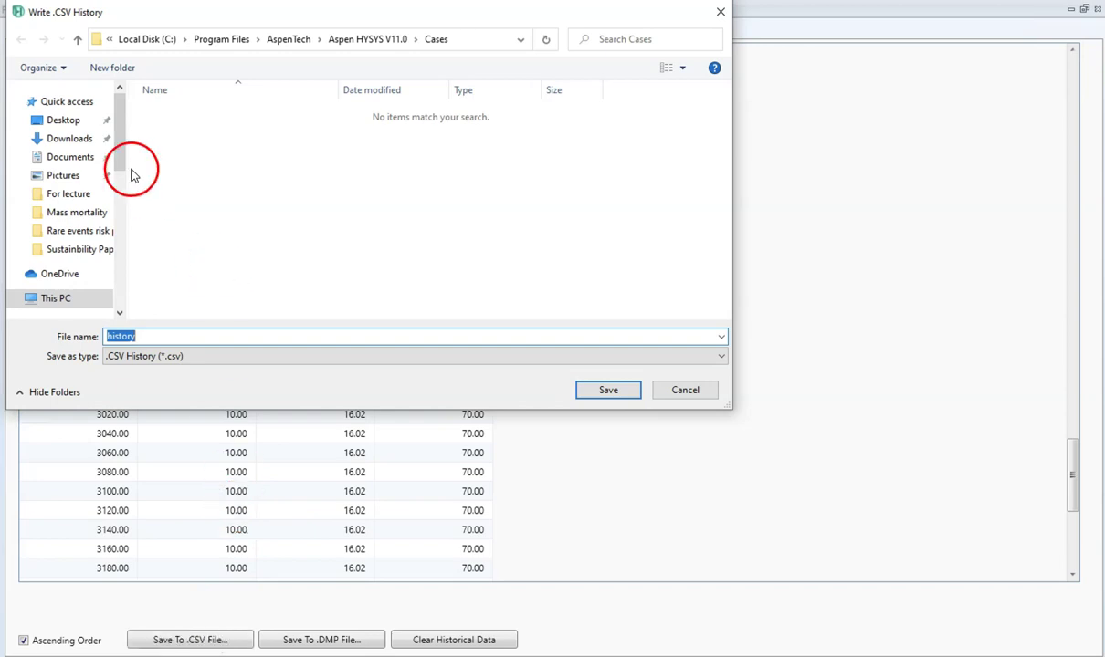
left_click(77, 121)
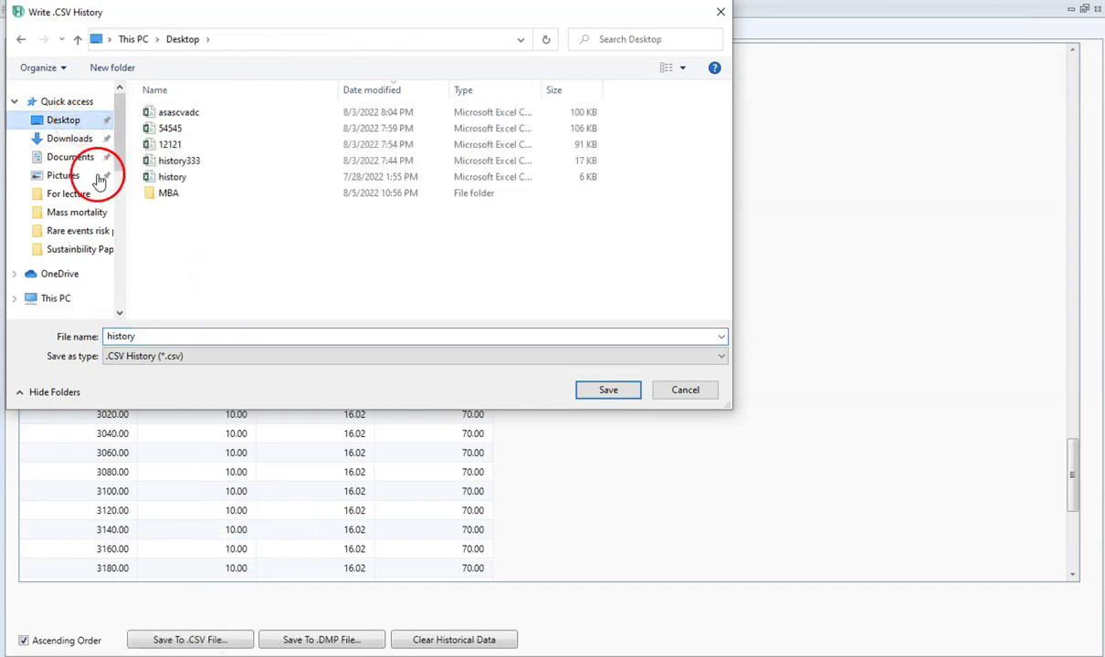
double_click(158, 335)
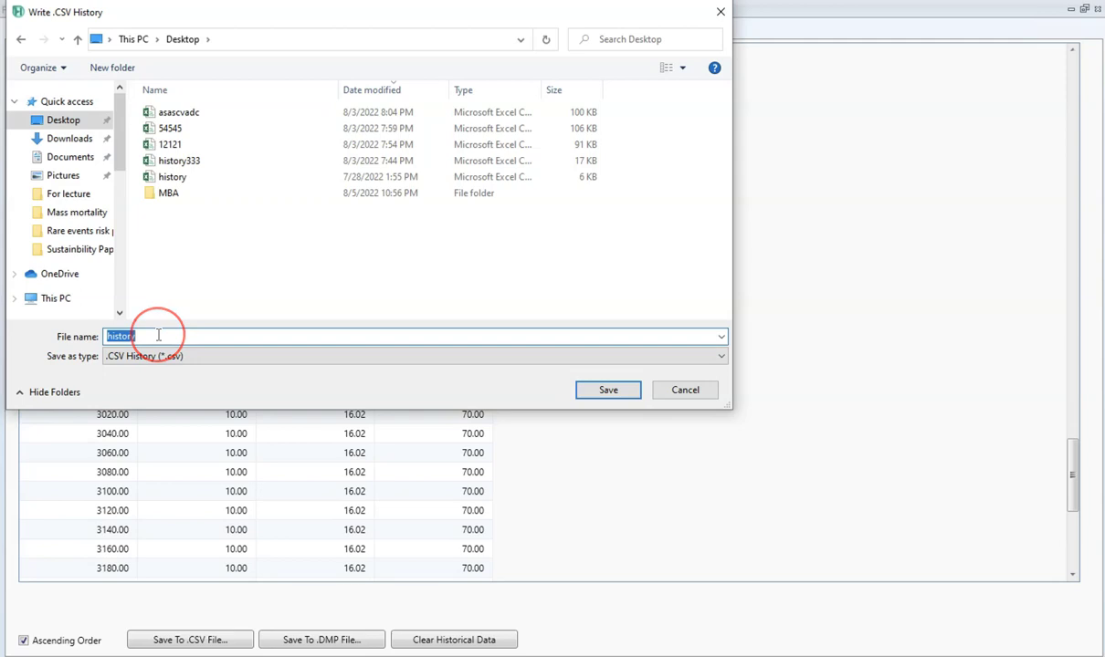
type("His")
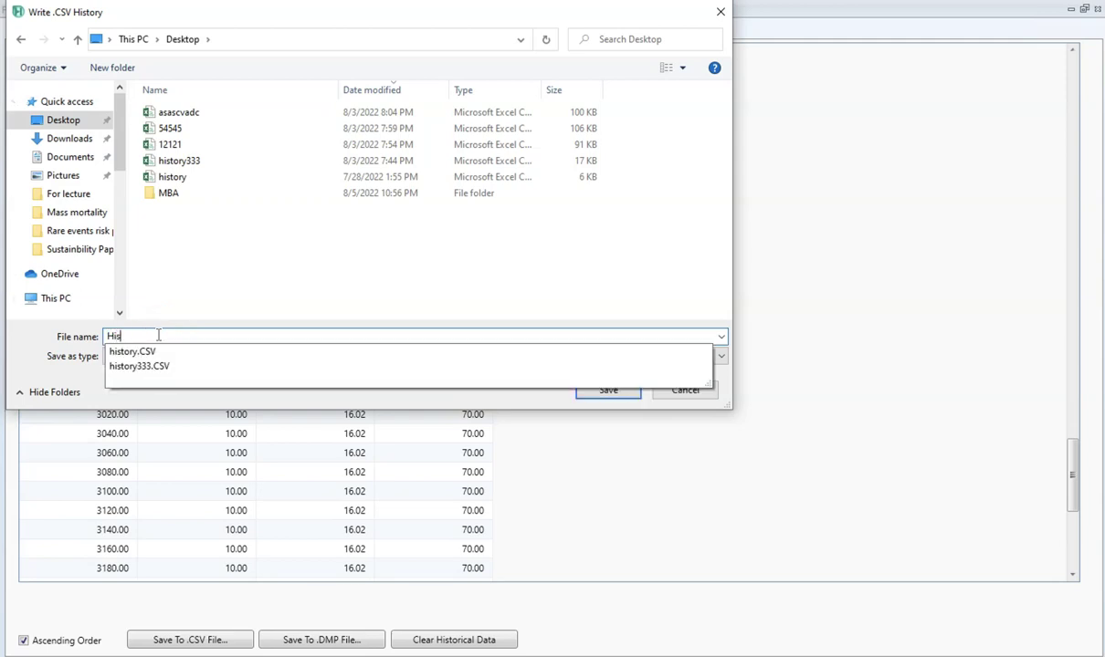
type("troy data for Feed controller")
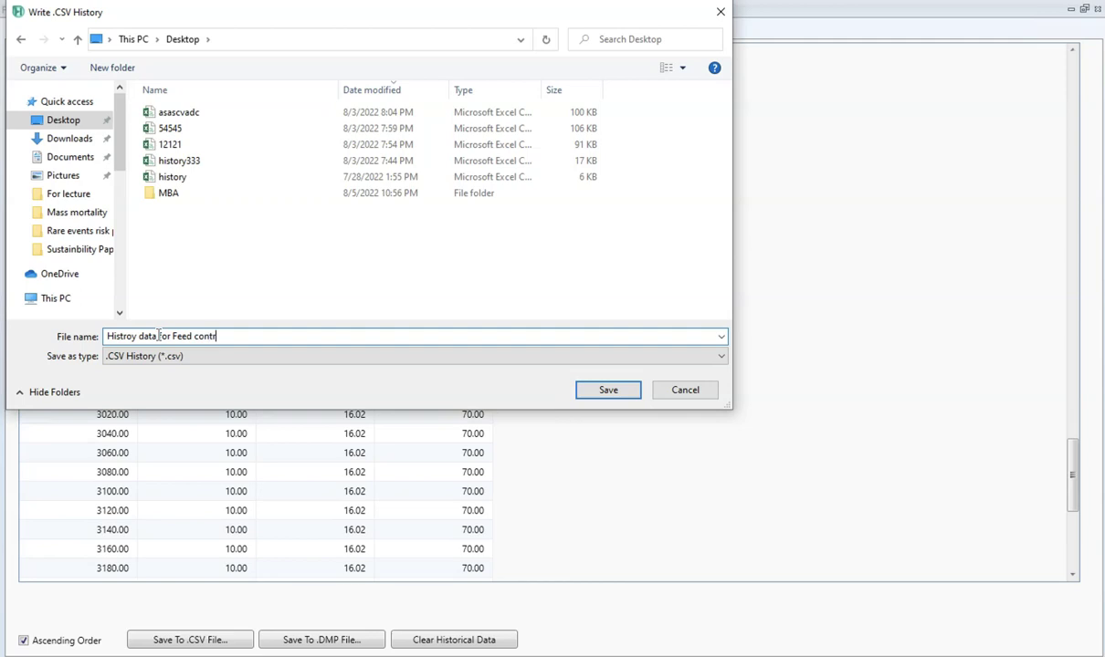
left_click(607, 392)
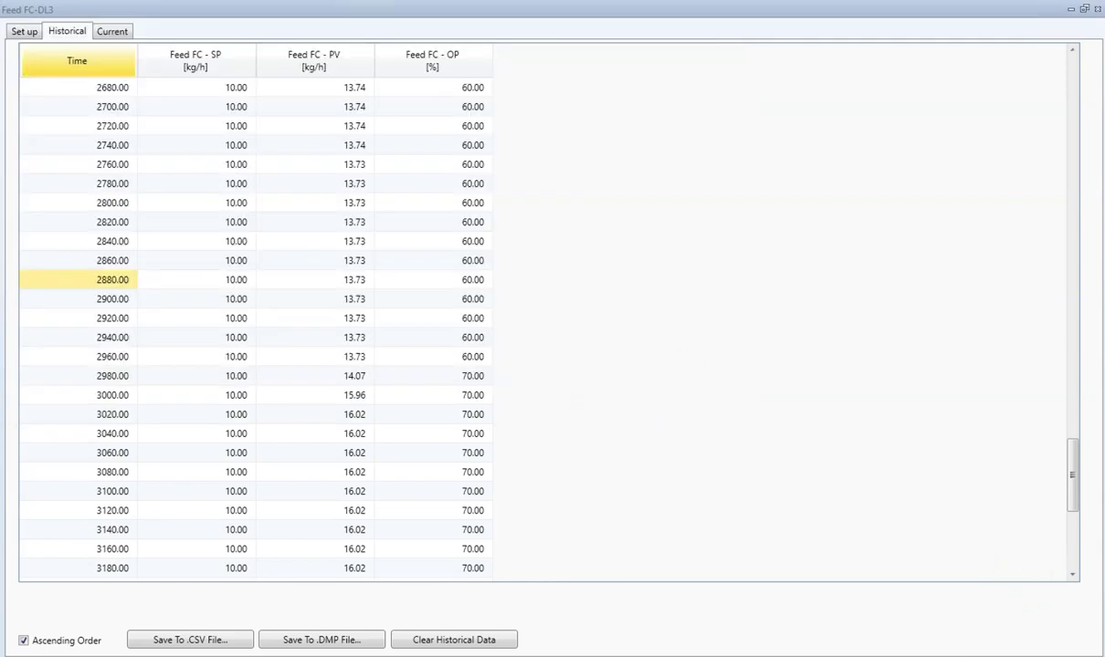
- Show the desktop and open the "Histroy data for Feed controller" file in Excel
key("super+d")
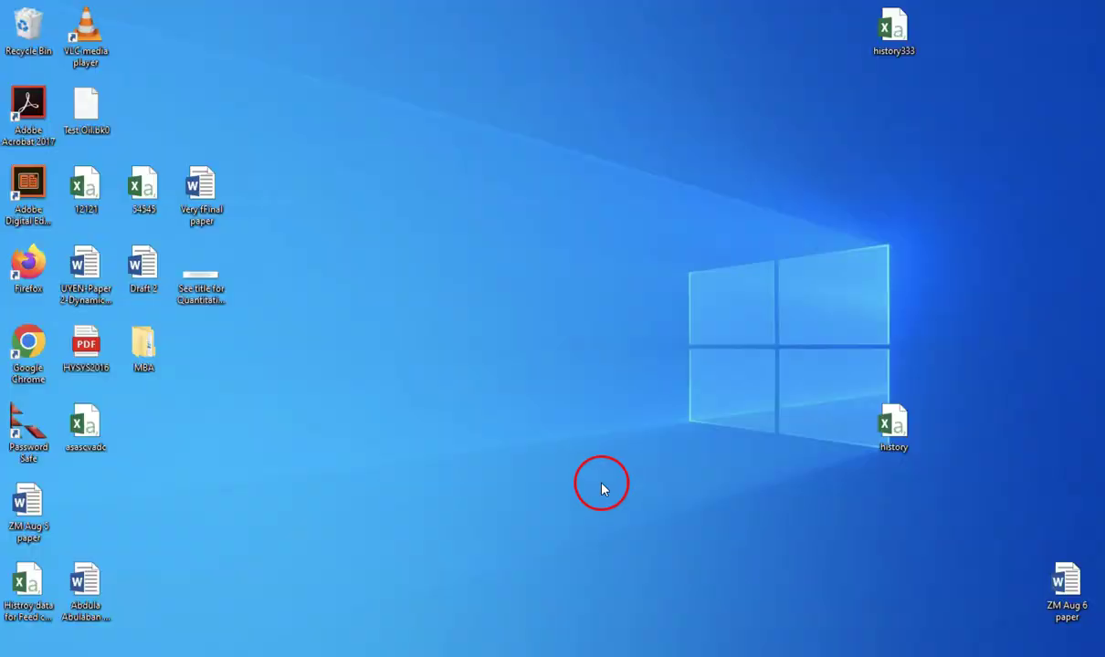
left_click(29, 572)
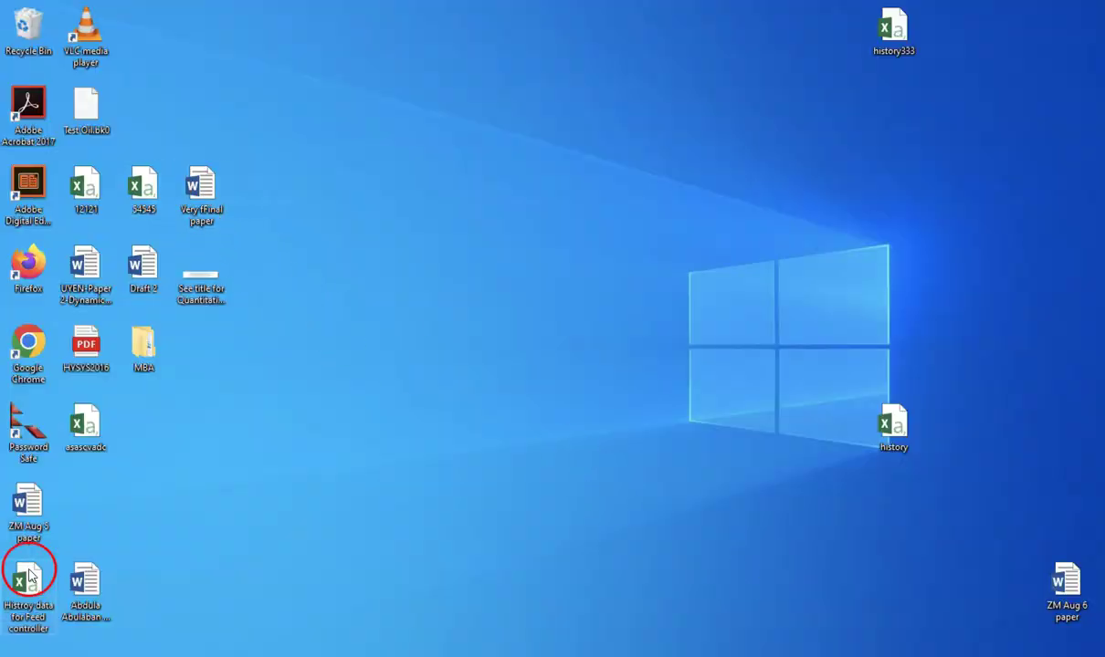
double_click(28, 572)
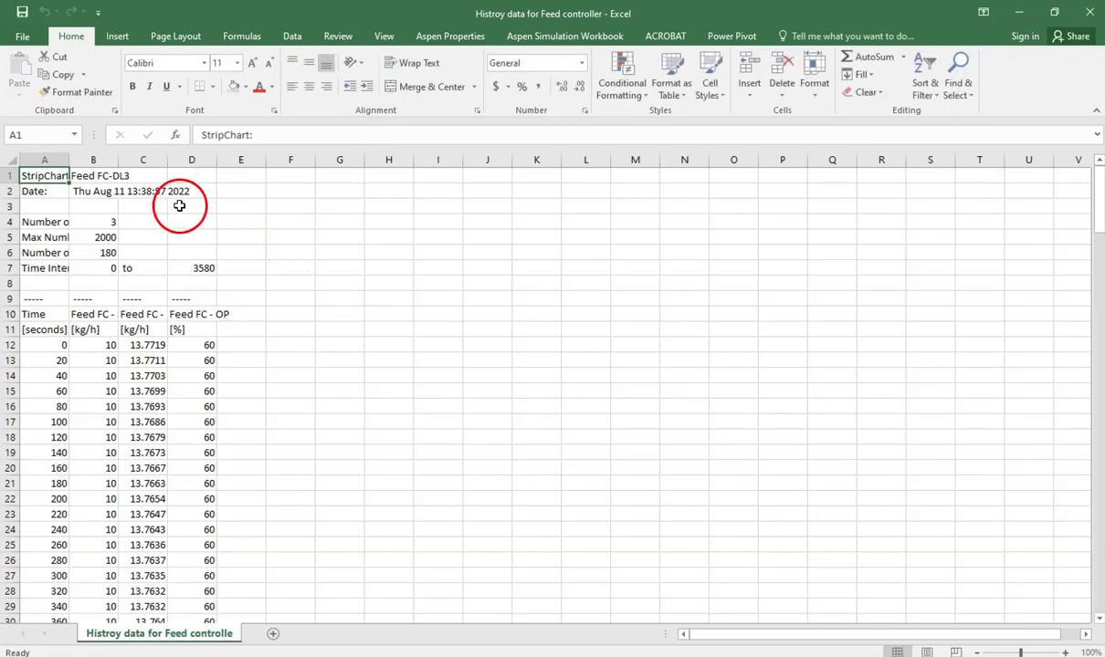
- Fit the width of all columns in the sheet to their contents with AutoFit Column Width
left_click(297, 287)
left_click(249, 262)
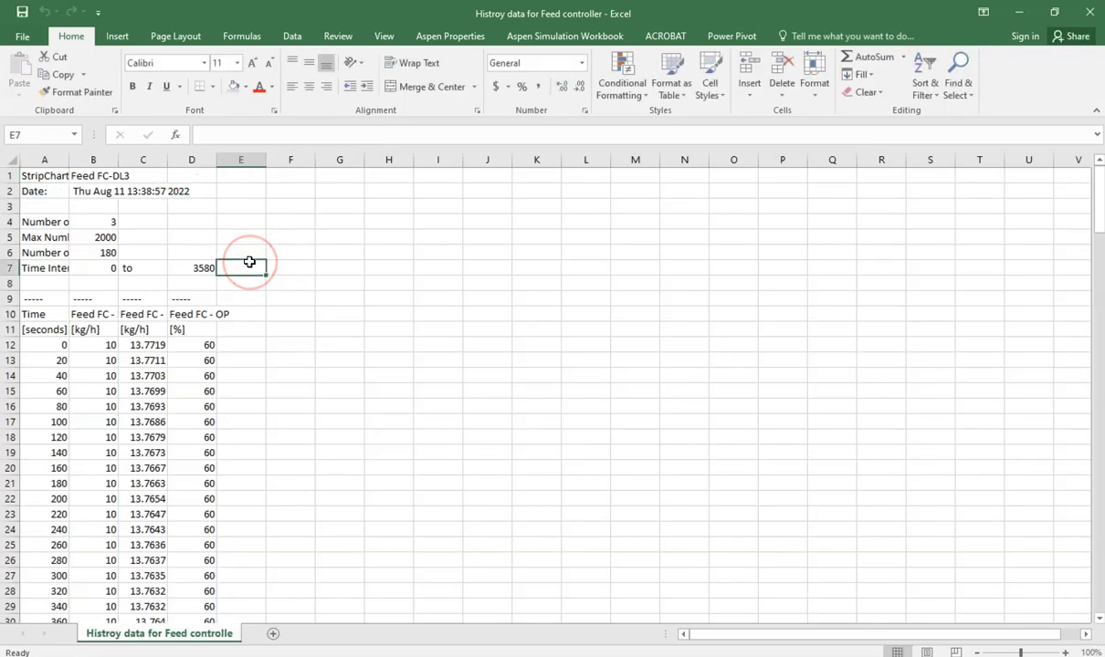
key("ctrl+a")
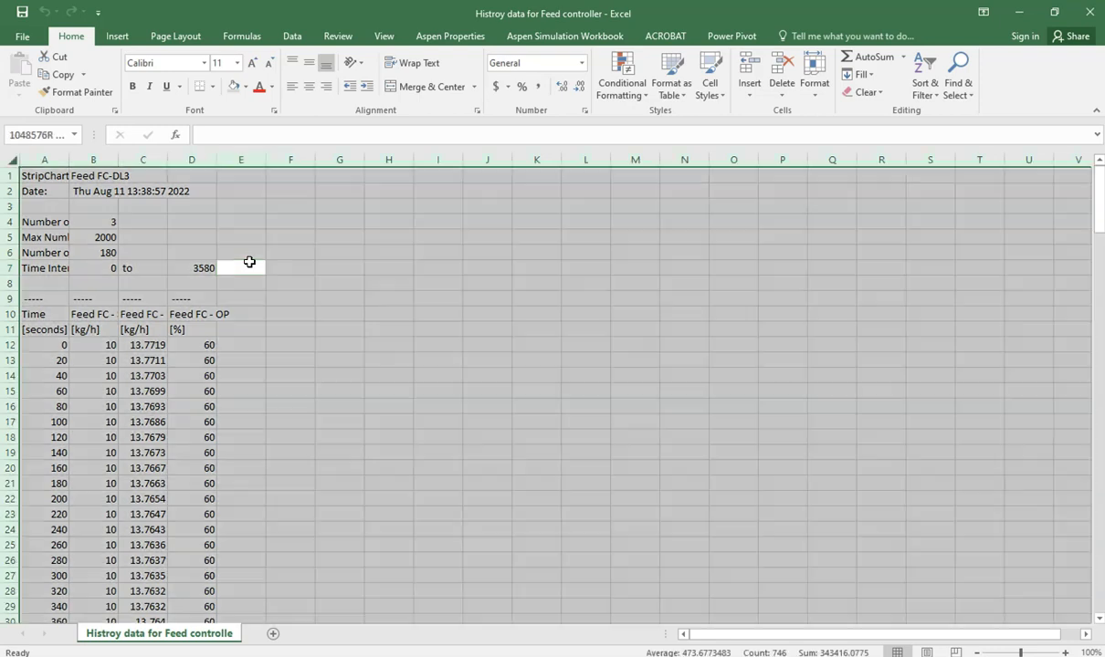
left_click(813, 80)
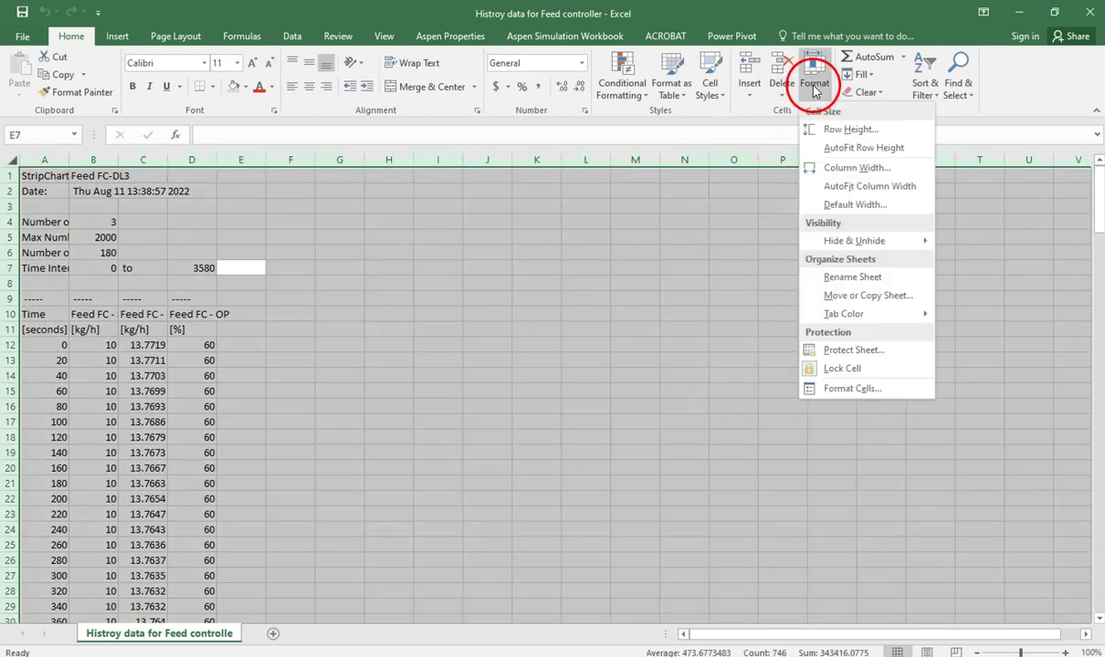
left_click(840, 186)
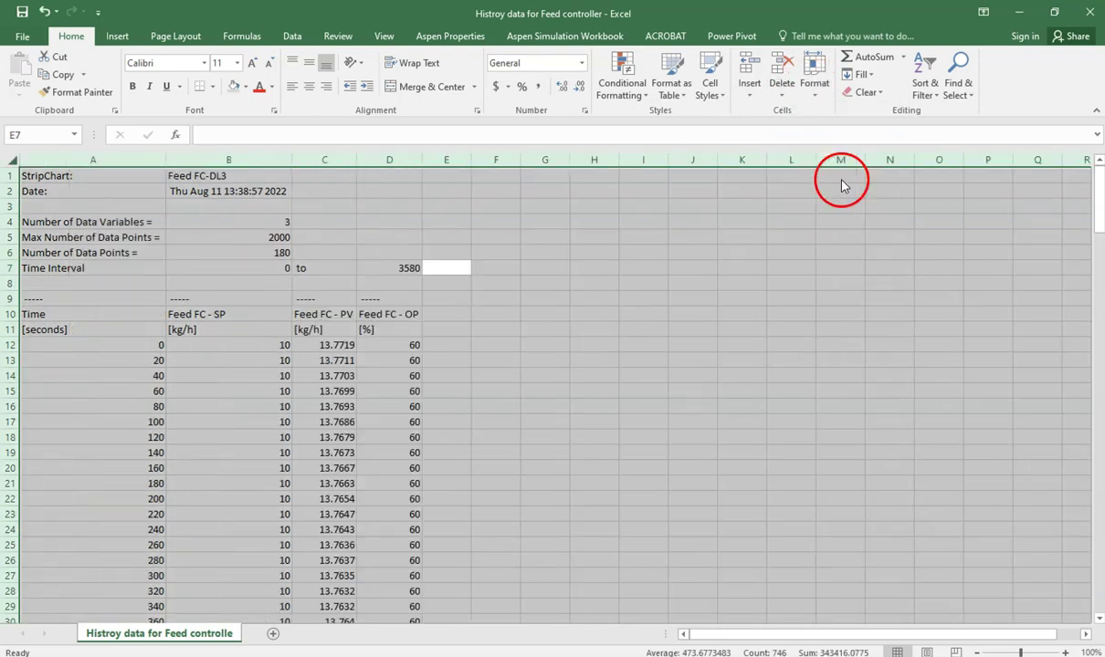
left_click(411, 276)
- Examine the strip chart header values in B4:B7 and the data rows around the OP step change
left_click(267, 267)
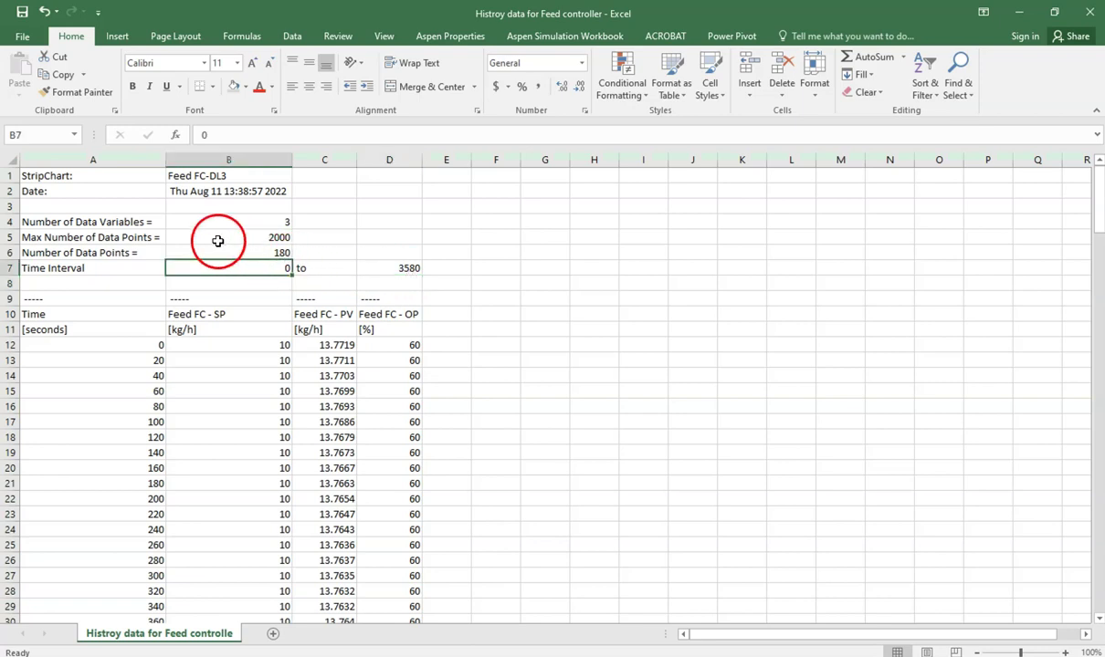
left_click(201, 219)
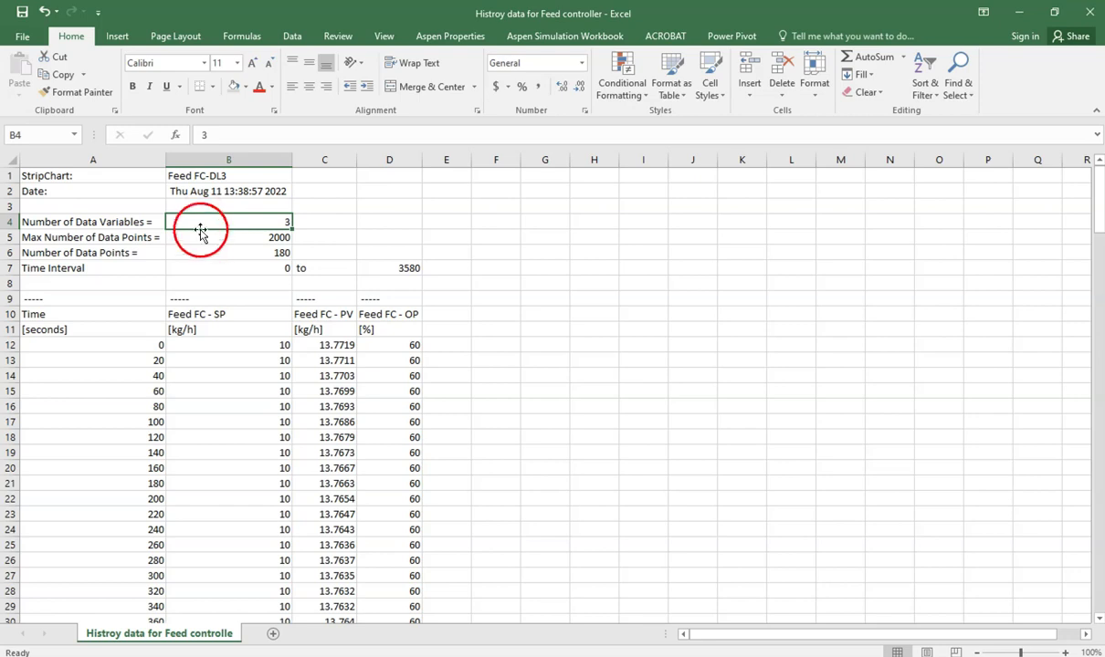
left_click(236, 240)
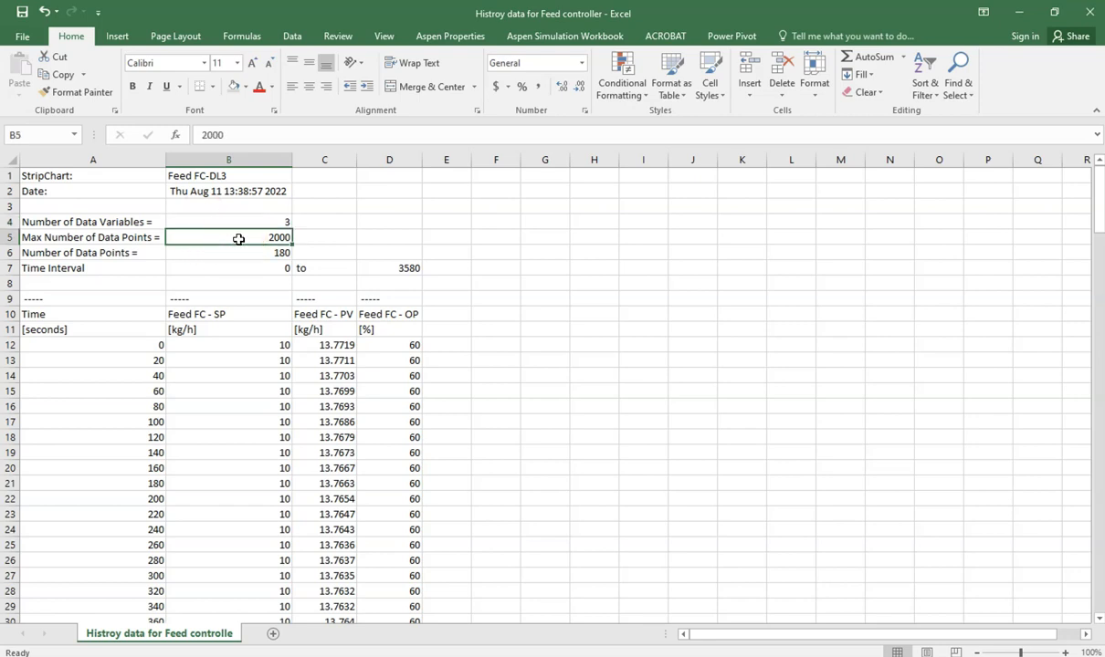
left_click(245, 252)
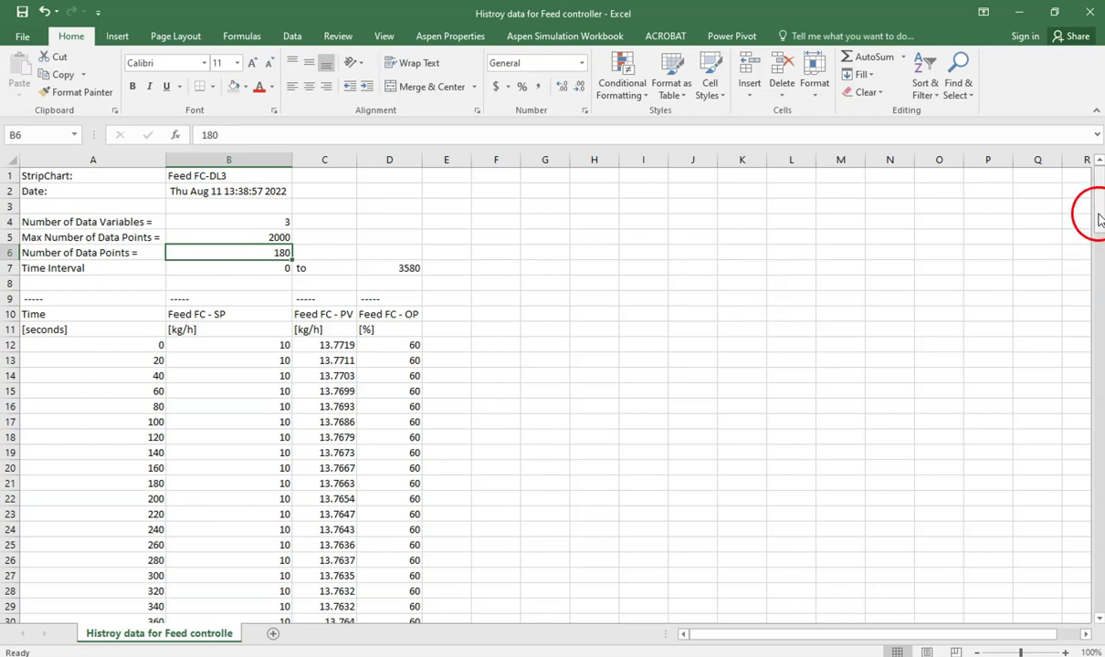
left_click_drag(1097, 242, 1098, 539)
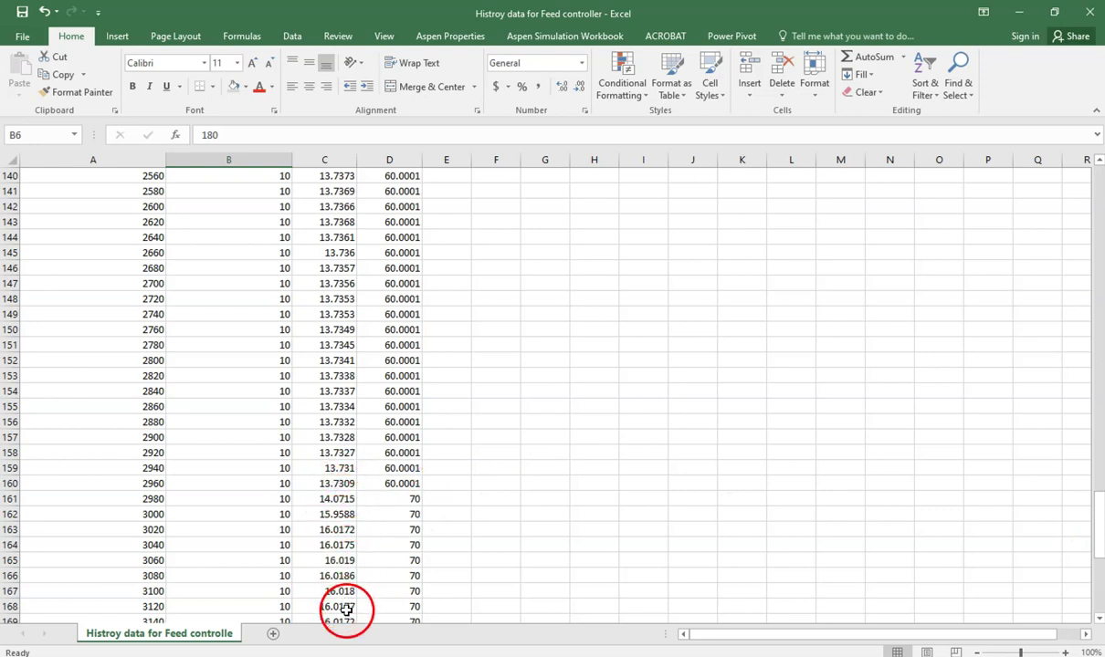
left_click_drag(1101, 518, 1099, 219)
left_click_drag(1100, 163, 1099, 164)
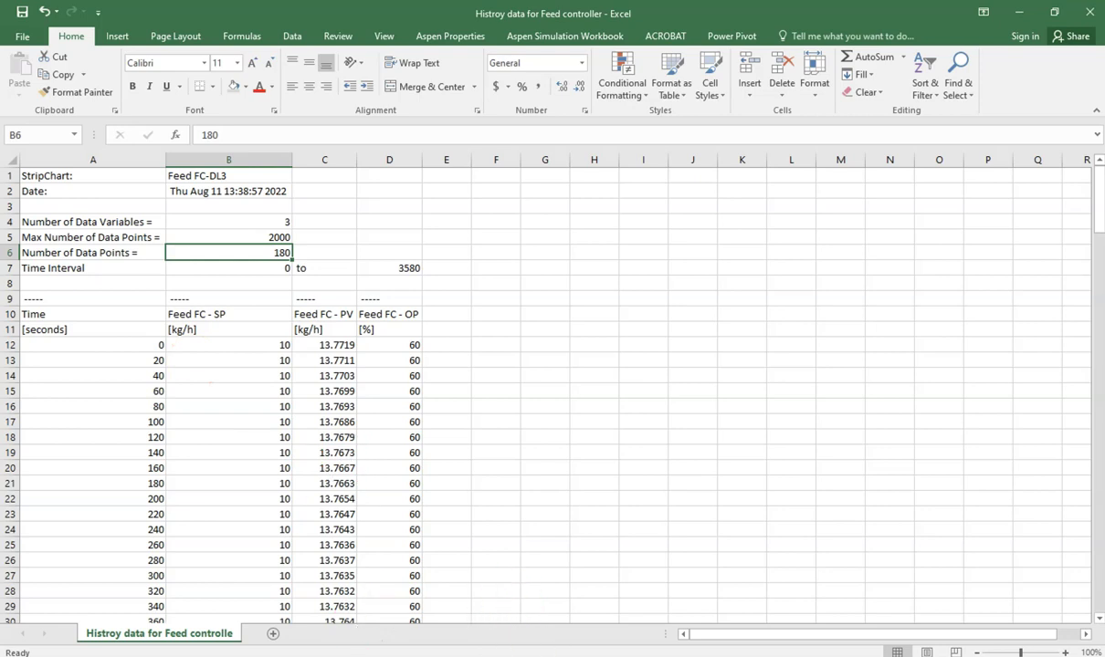
- Glance at the PowerPoint time constant notes, switch to Edge and examine the LOOP PRO PID tuning product on the Control Station home page
left_click(584, 656)
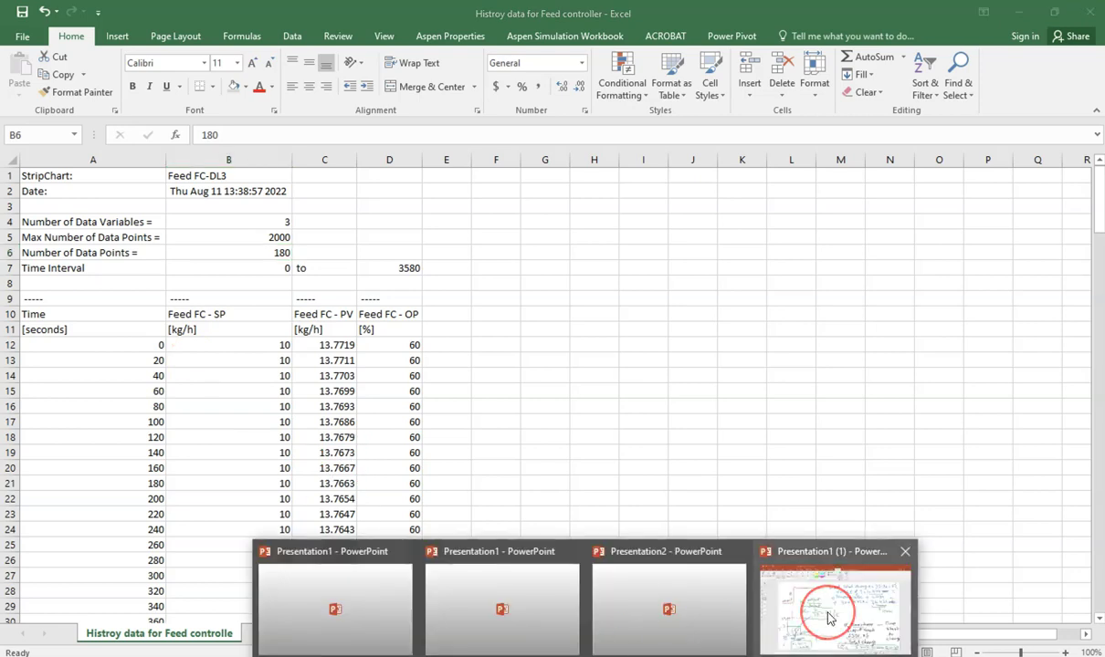
mouse_move(829, 619)
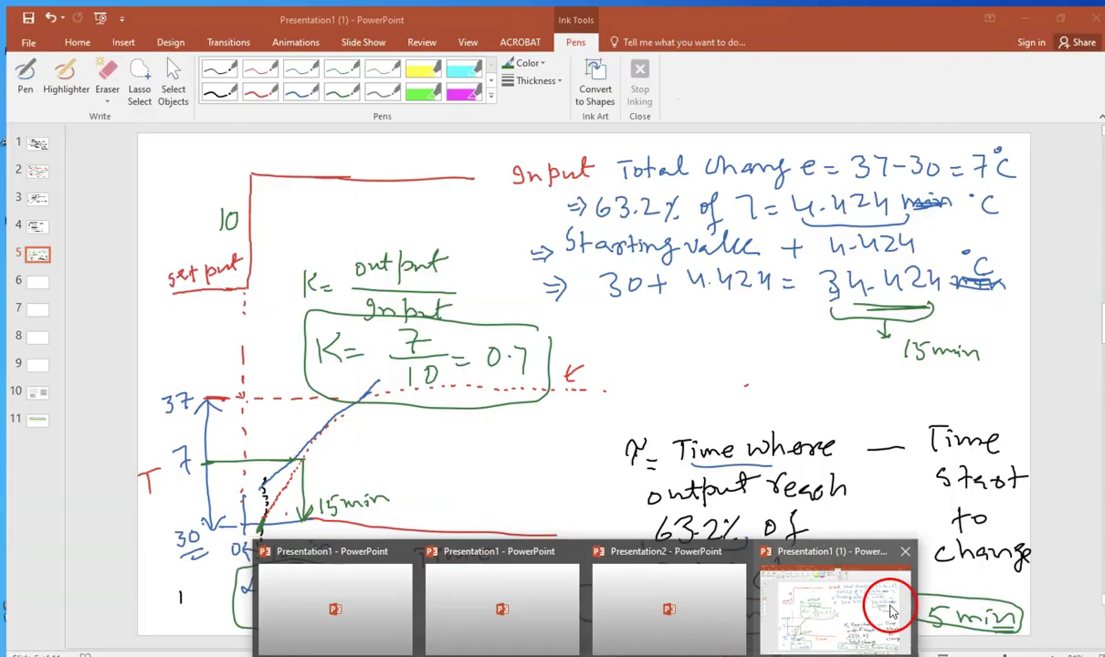
left_click(877, 595)
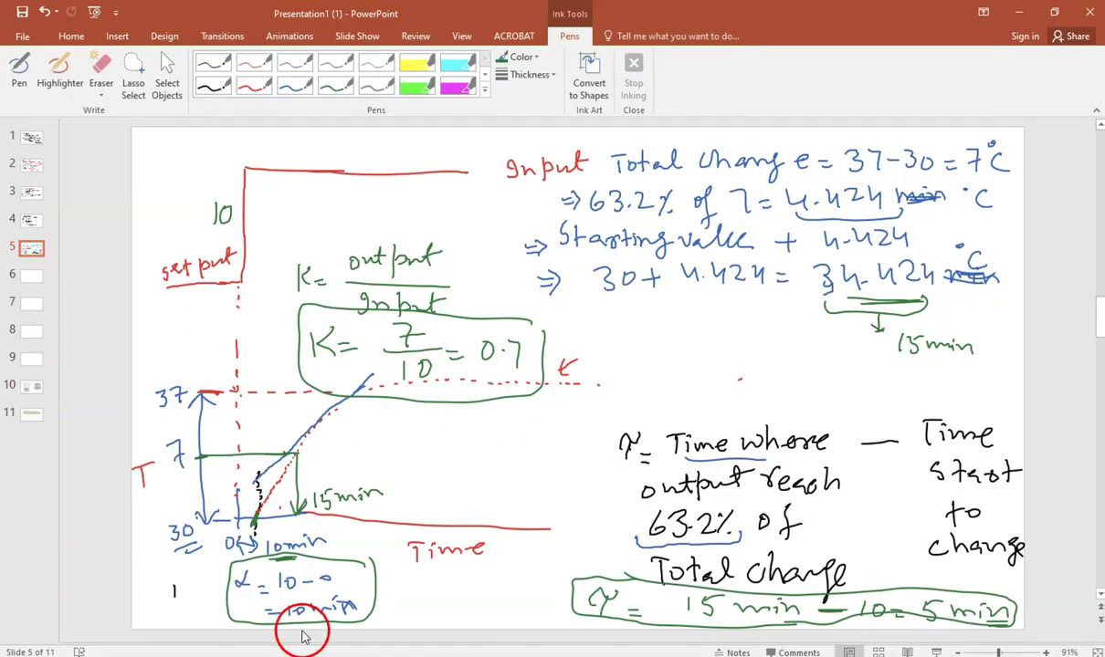
left_click(434, 598)
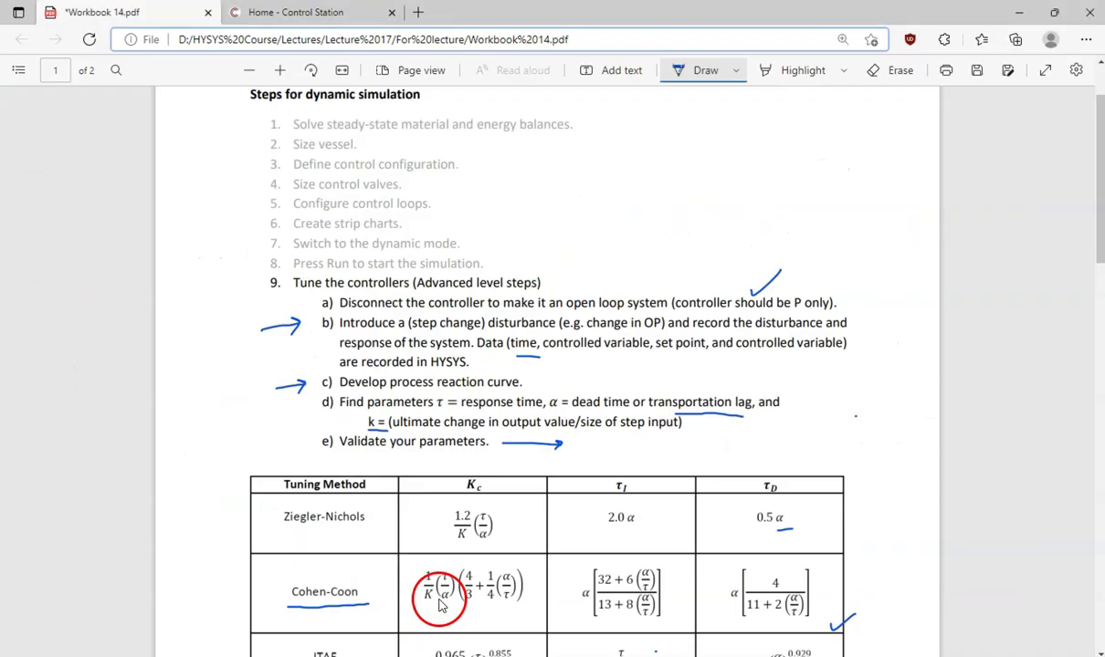
left_click(290, 13)
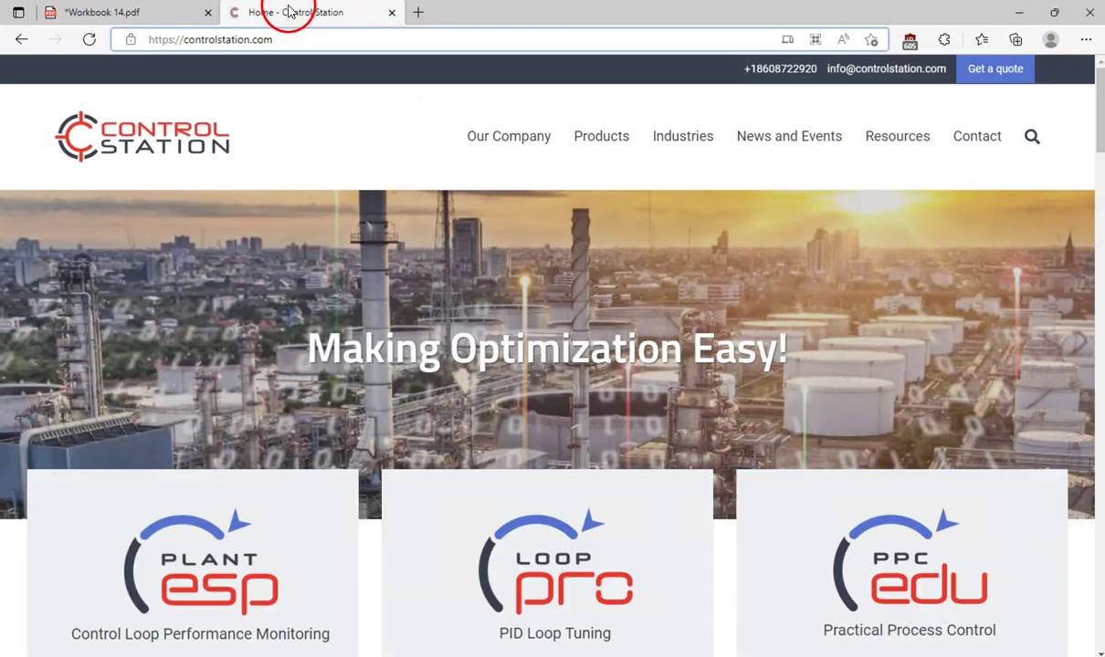
scroll(503, 395, "down", 2)
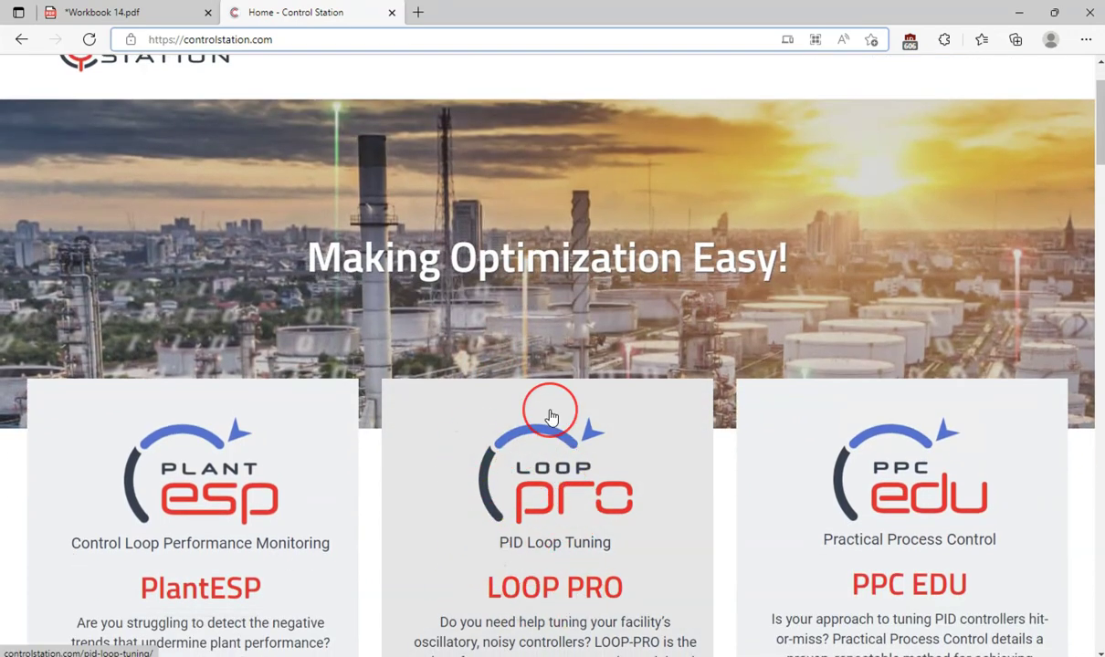
scroll(553, 410, "up", 1)
scroll(552, 418, "down", 1)
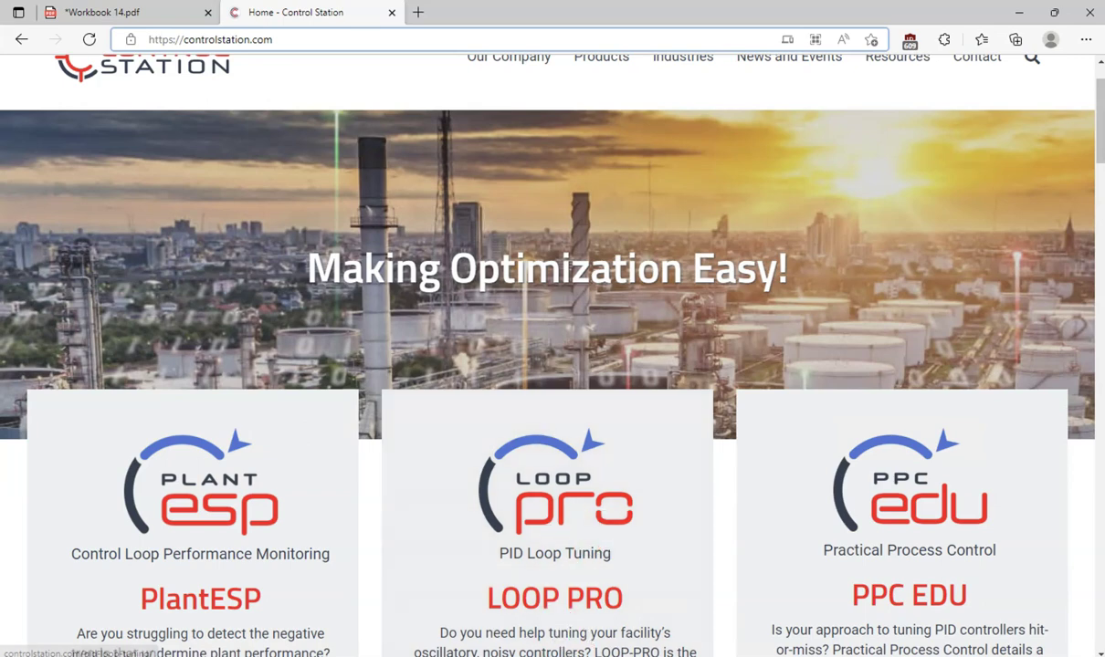
- Return to PowerPoint, display slide 10 with the Control Station model fit and activate the red pen
mouse_move(585, 656)
left_click(835, 611)
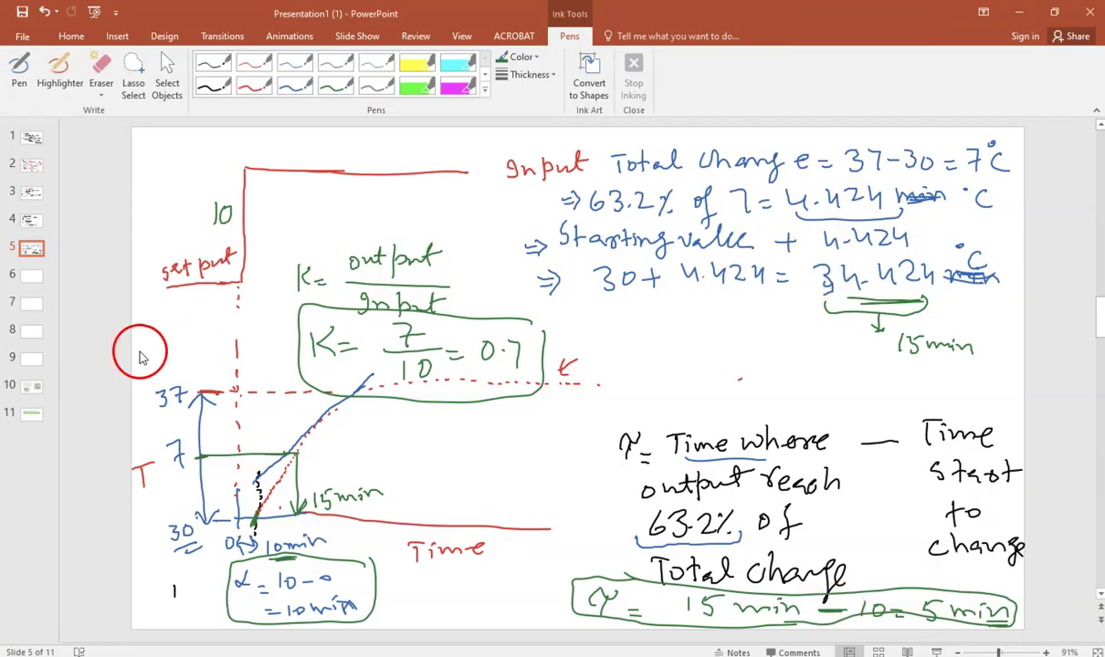
left_click(35, 387)
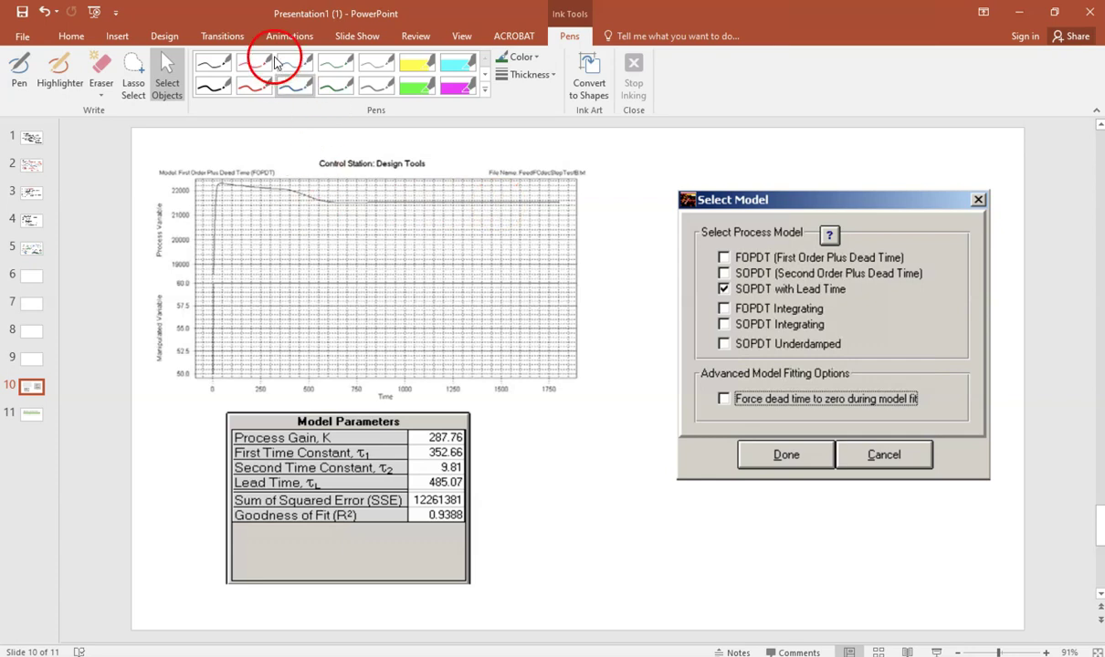
left_click(254, 87)
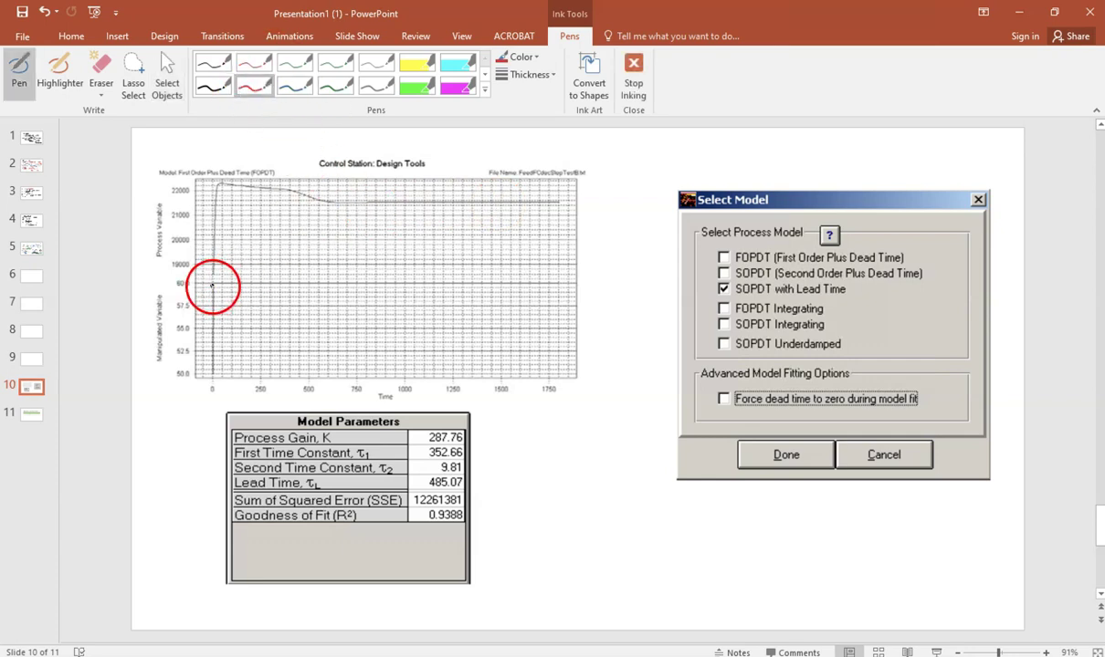
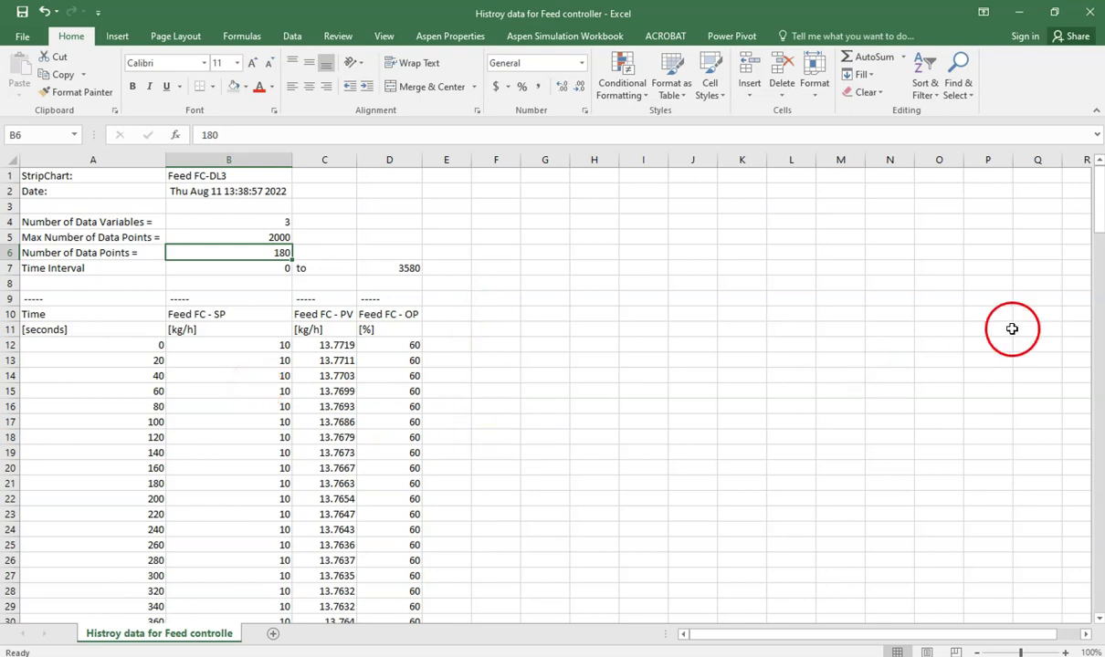
- In the Excel history sheet, delete rows 12 to 151 so the data starts at 2800 seconds
left_click(246, 158)
mouse_move(1101, 184)
left_mouse_down()
mouse_move(1099, 566)
mouse_move(1101, 215)
mouse_move(1089, 168)
left_mouse_up()
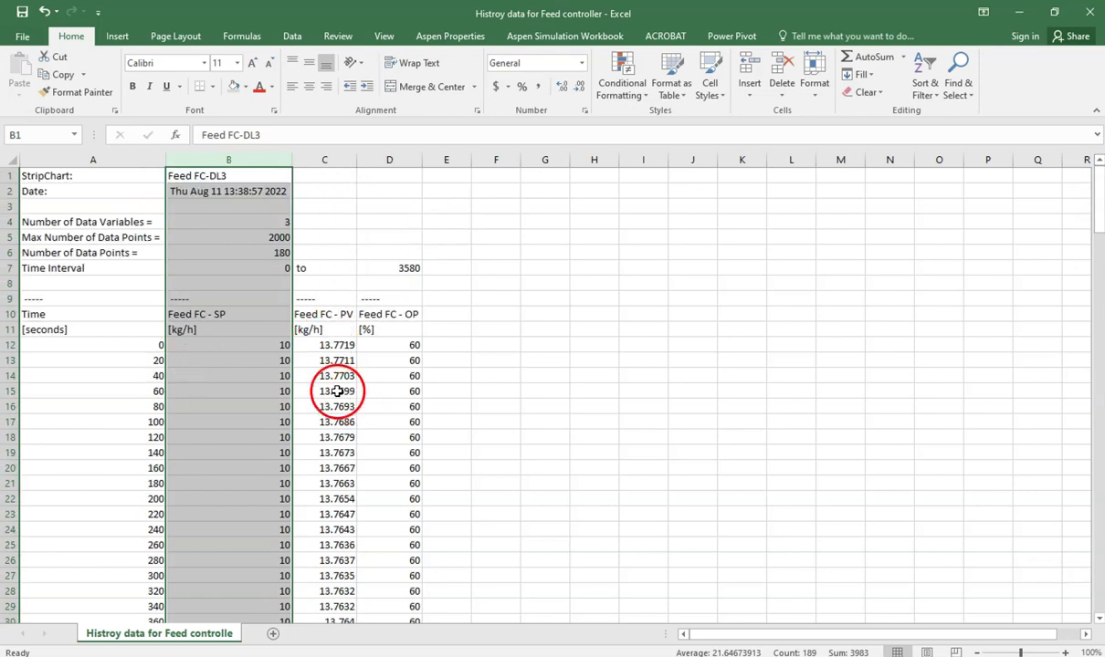
left_click(521, 441)
left_click_drag(1101, 209, 1099, 166)
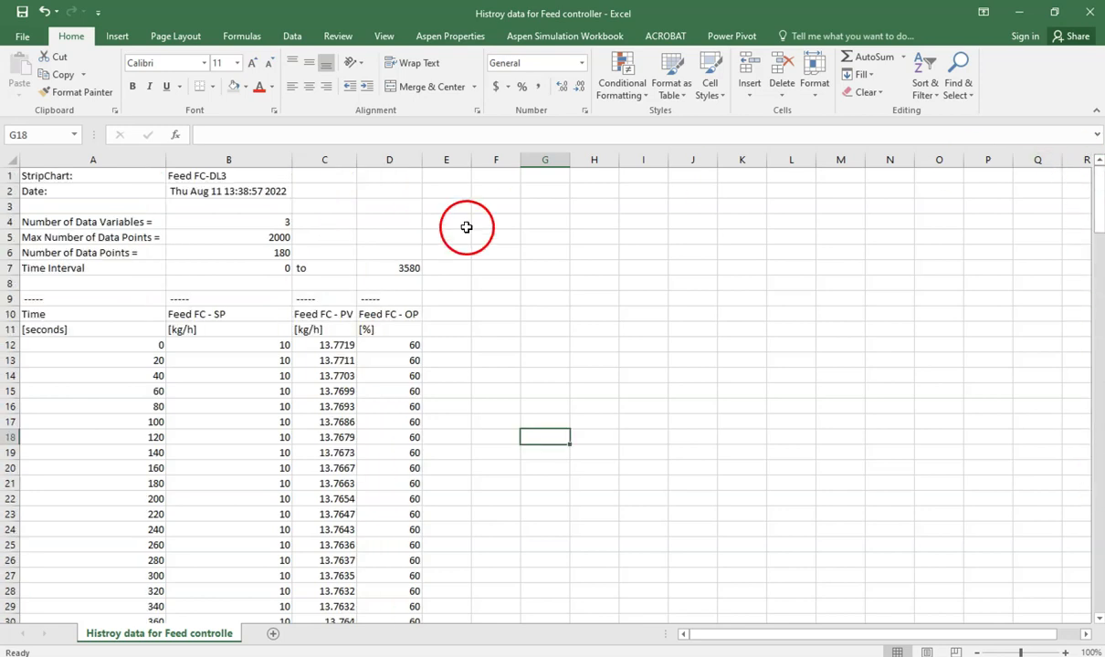
left_click(11, 345)
left_click_drag(11, 345, 10, 314)
left_click_drag(53, 356, 53, 356)
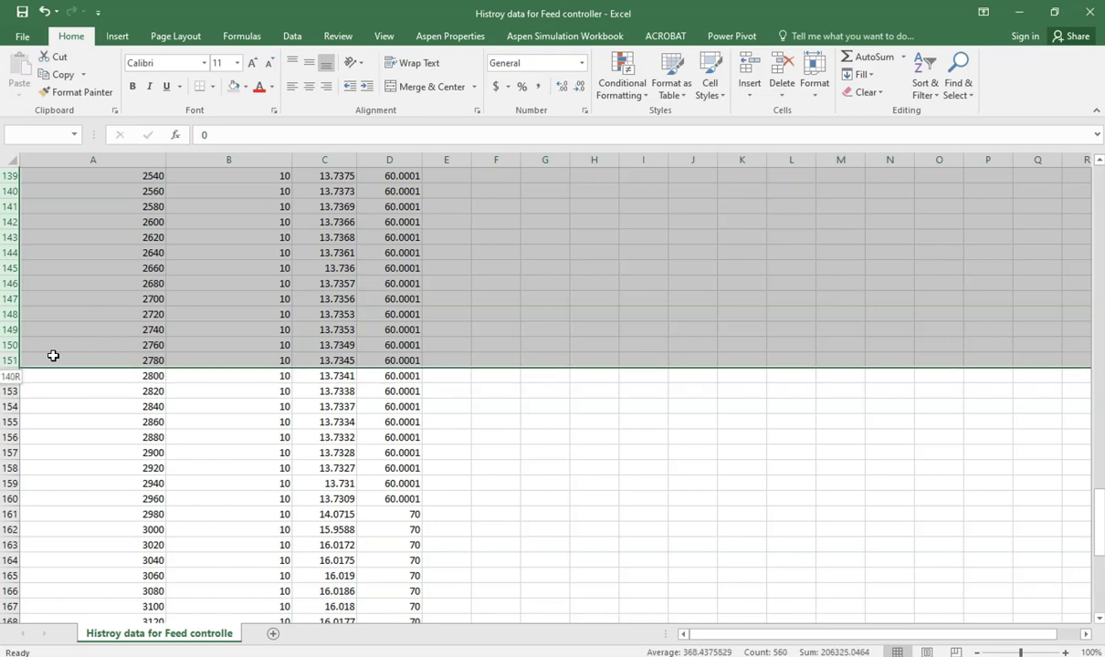
right_click(55, 302)
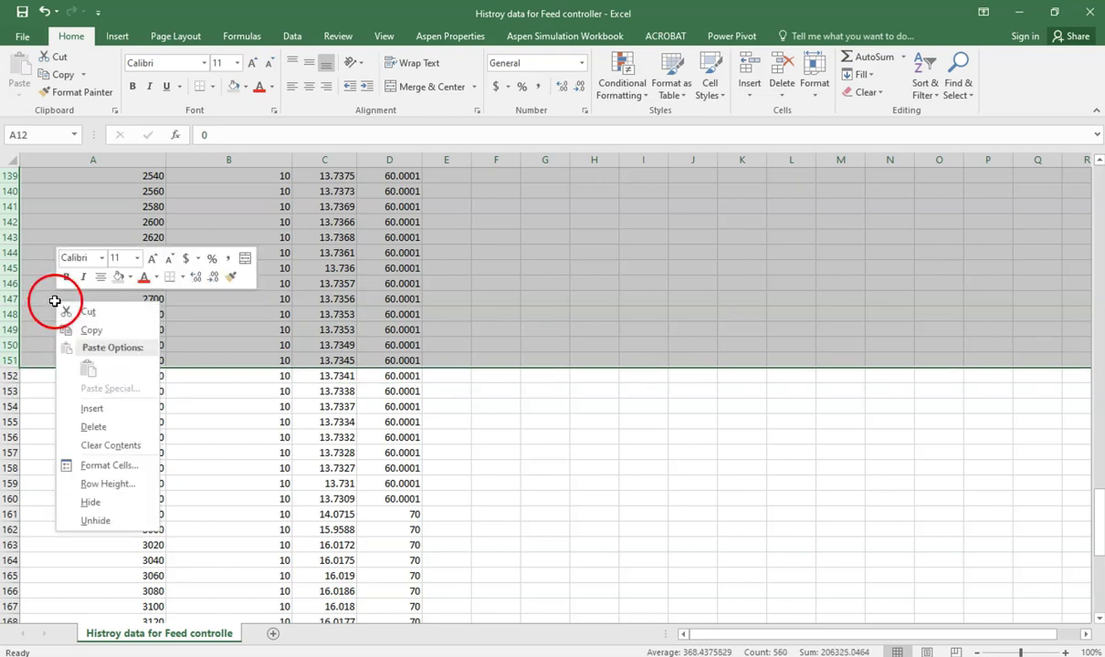
left_click(96, 426)
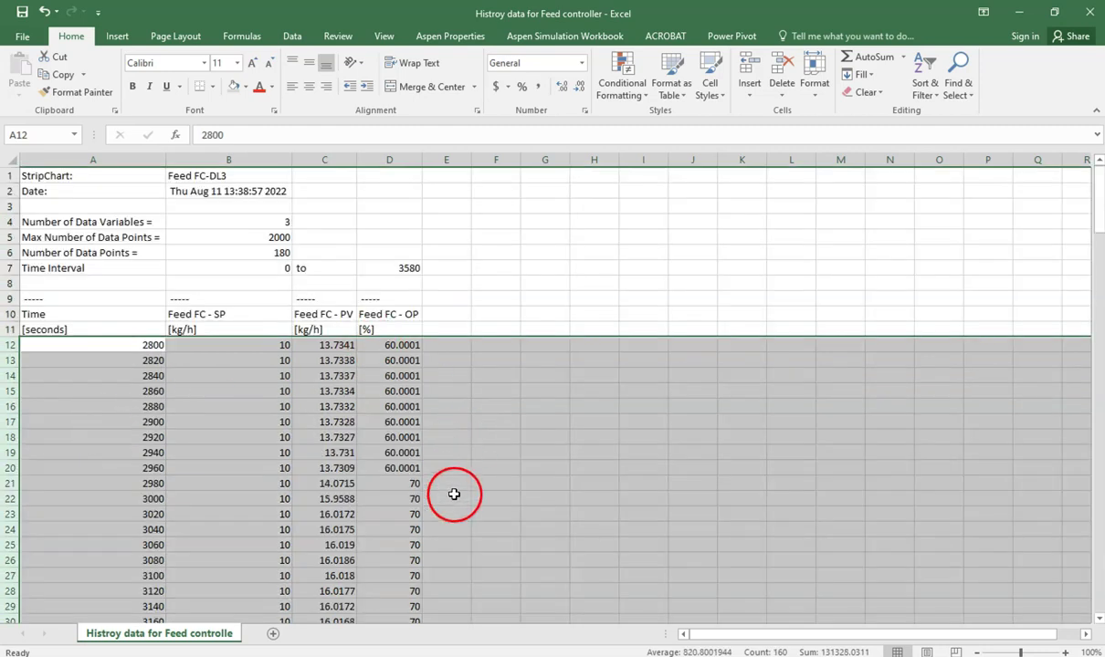
- Examine the remaining PV and OP rows from the OP step change down to the end of the data
left_click(413, 483)
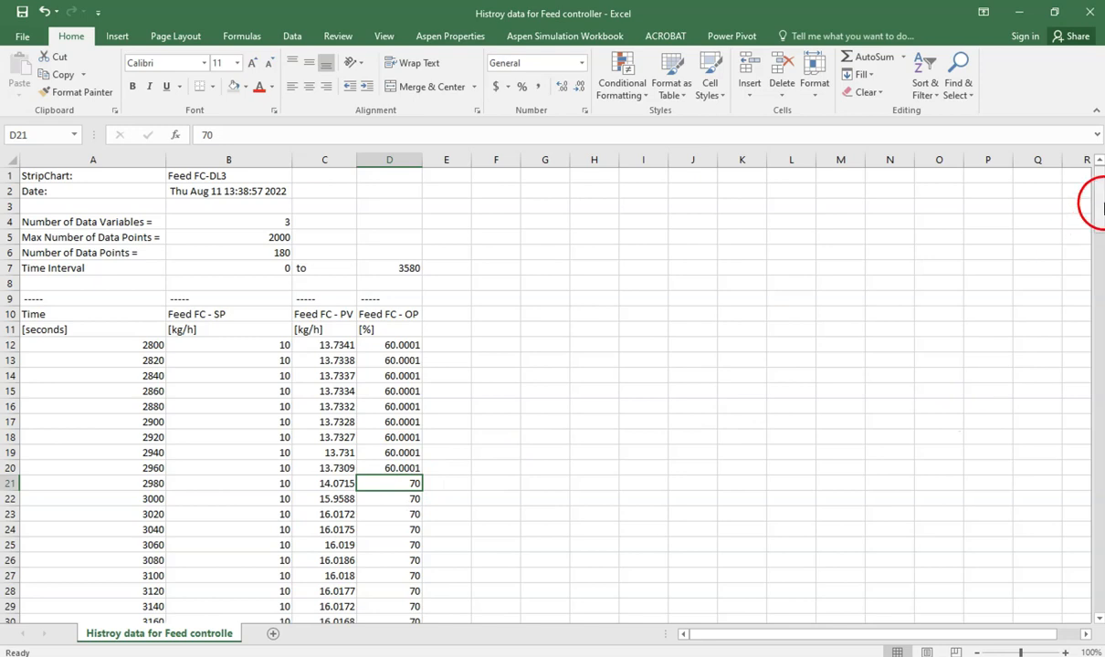
left_click_drag(1101, 208, 1099, 294)
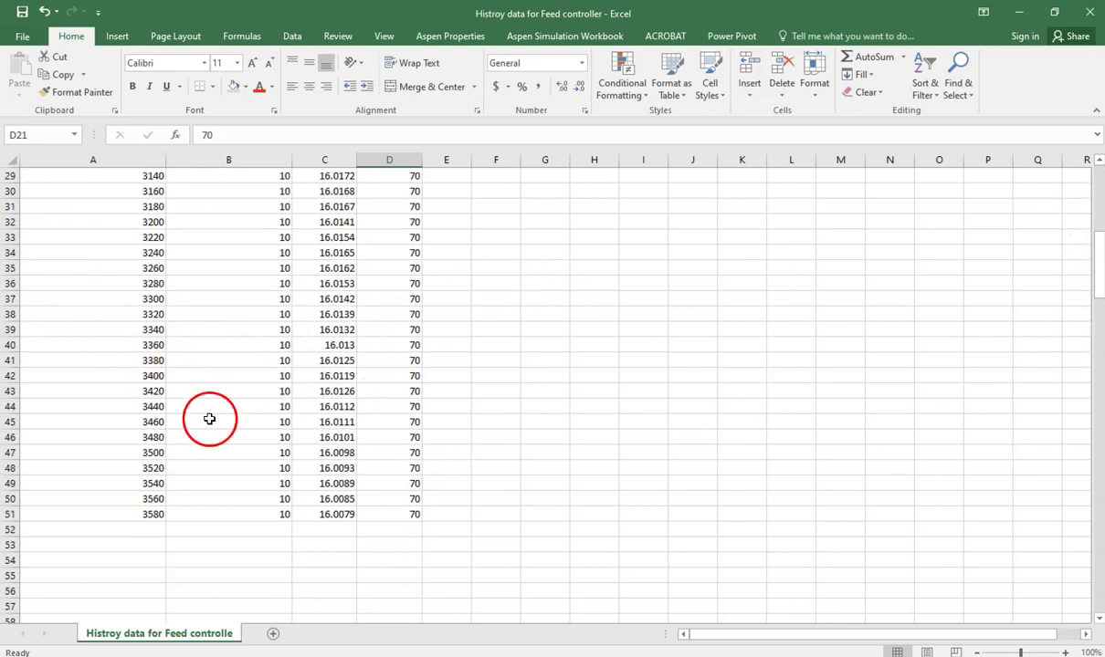
left_click_drag(1097, 289, 1087, 187)
left_click(427, 487)
key("Left")
key("Down")
key("Down")
key("Down")
key("Down")
key("Down")
key("Down")
key("Down")
key("Down")
key("Down")
key("Down")
key("Down")
key("Down")
key("Down")
key("Down")
key("Down")
key("Down")
key("Down")
key("Down")
key("Down")
key("Down")
key("Down")
key("Down")
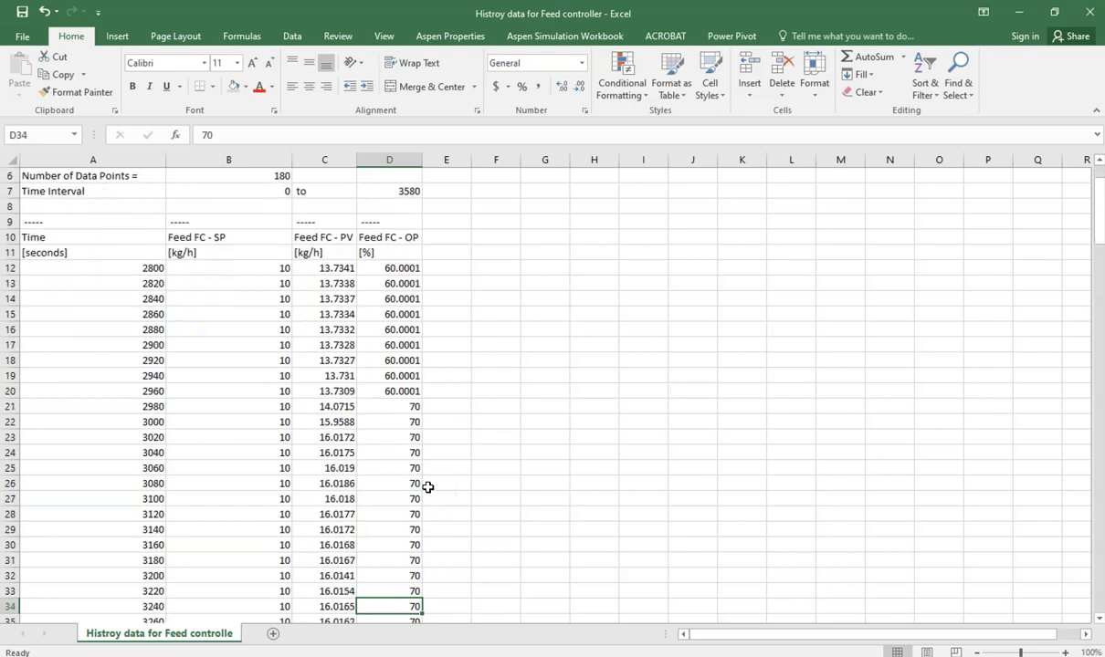
key("Down")
key("Down")
key("Down")
key("Down")
key("Down")
key("Down")
key("Down")
key("Down")
key("Down")
key("Down")
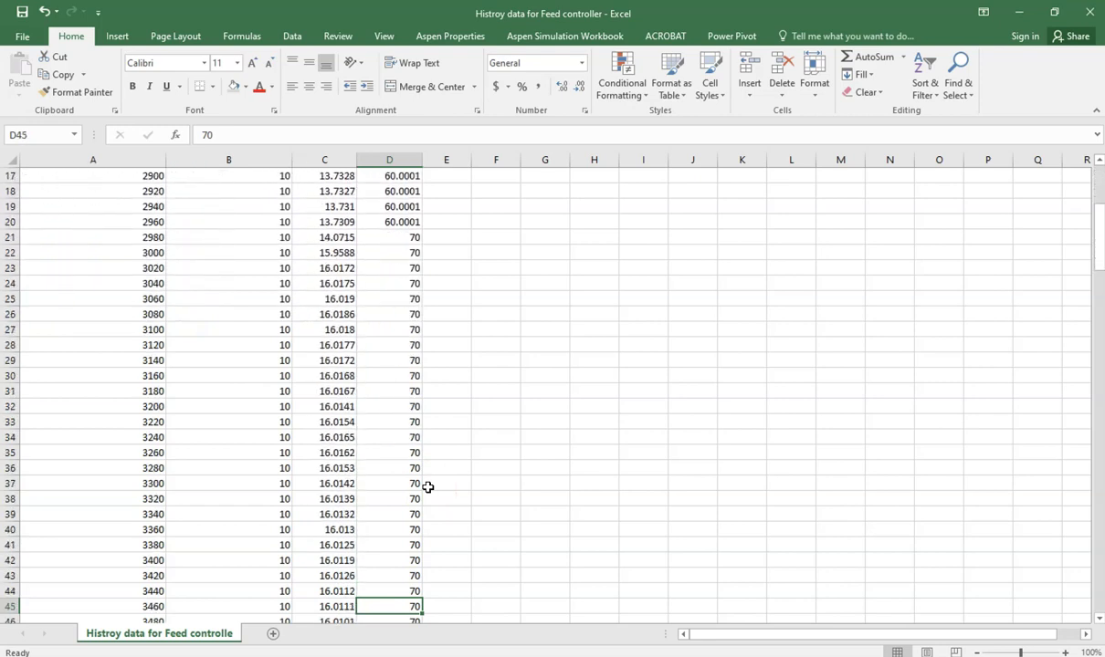
key("Up")
key("Up")
key("Up")
key("Up")
key("Up")
key("Up")
key("Up")
key("Up")
key("Up")
key("Up")
key("Up")
key("Up")
key("Up")
key("Up")
key("Up")
key("Up")
key("Up")
key("Up")
key("Up")
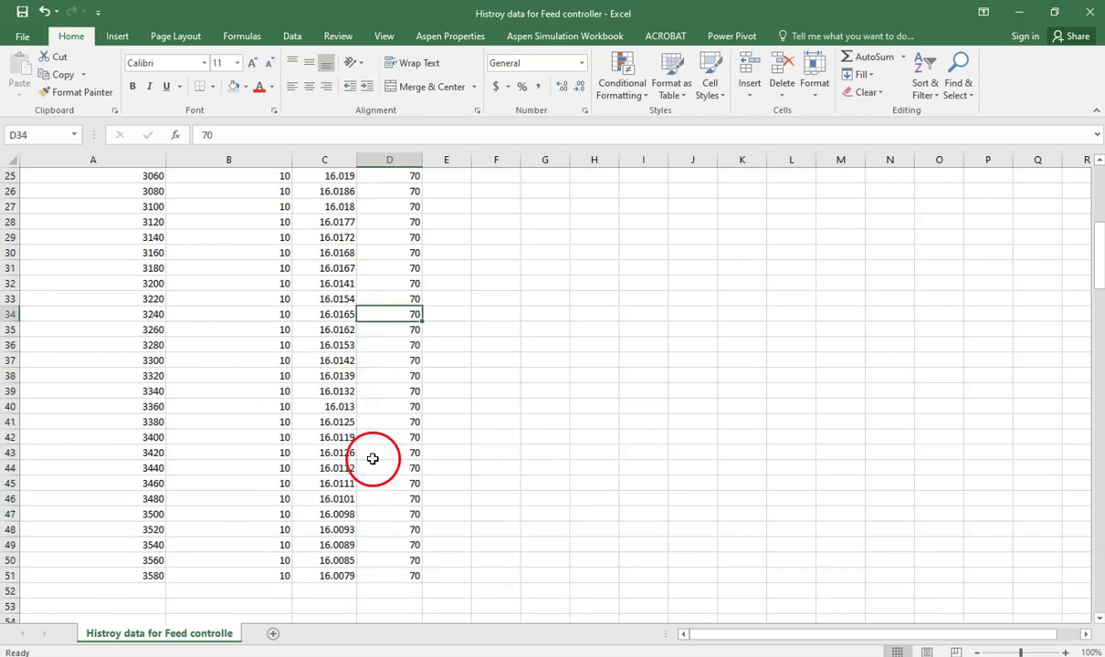
- Delete rows 40 to 51 so the data ends at 3340 seconds, and return to the start of the sheet
left_click(8, 407)
left_click_drag(4, 406, 5, 576)
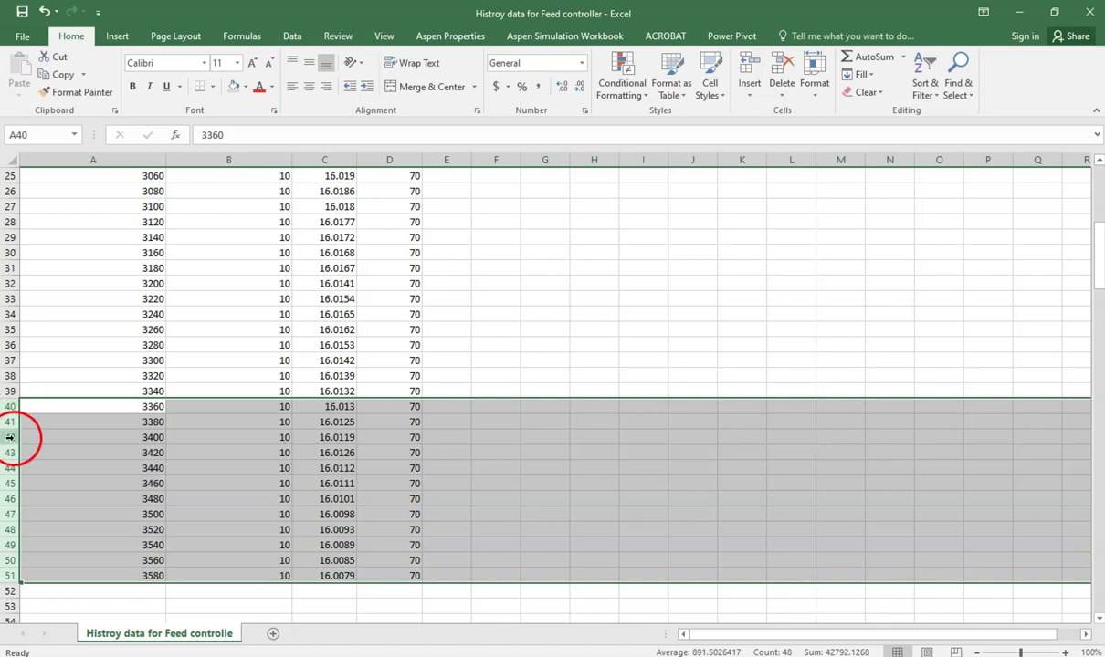
right_click(5, 435)
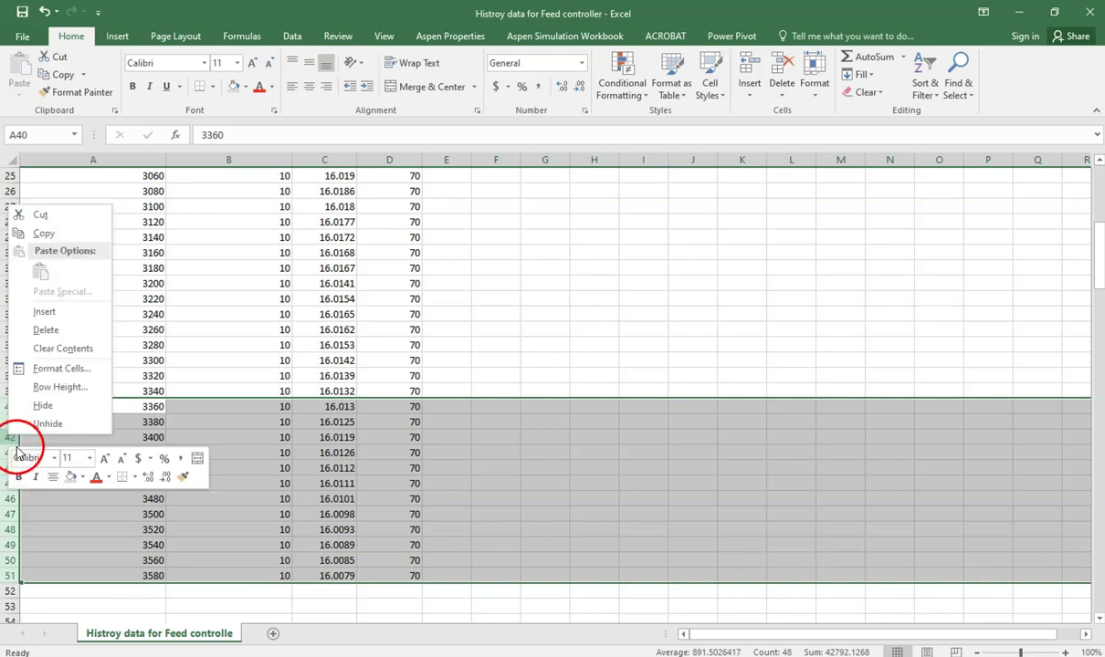
left_click(37, 324)
left_click(552, 344)
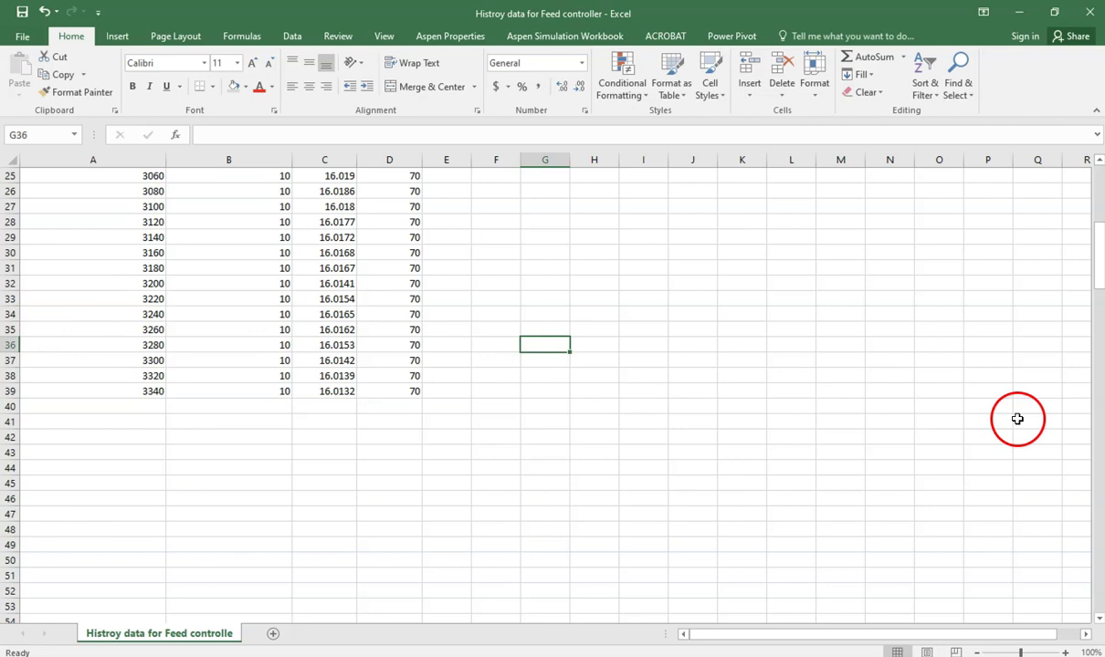
left_click_drag(1101, 267, 1095, 183)
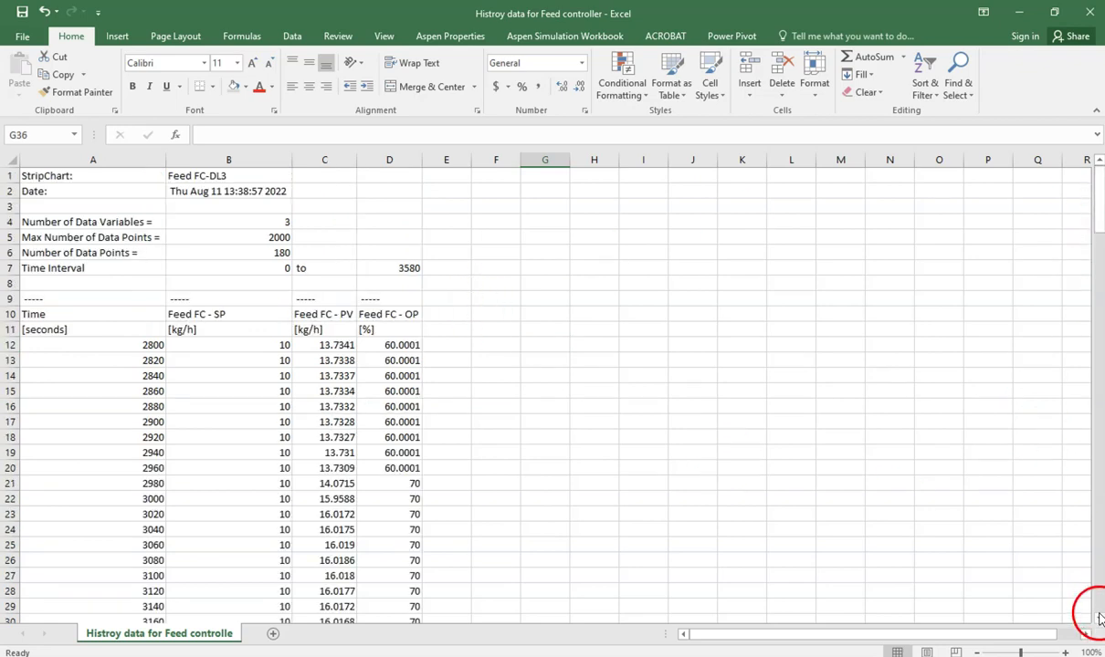
- Reduce the sheet's zoom to 70% so all the trimmed data rows fit in view
left_click(977, 653)
left_click(977, 653)
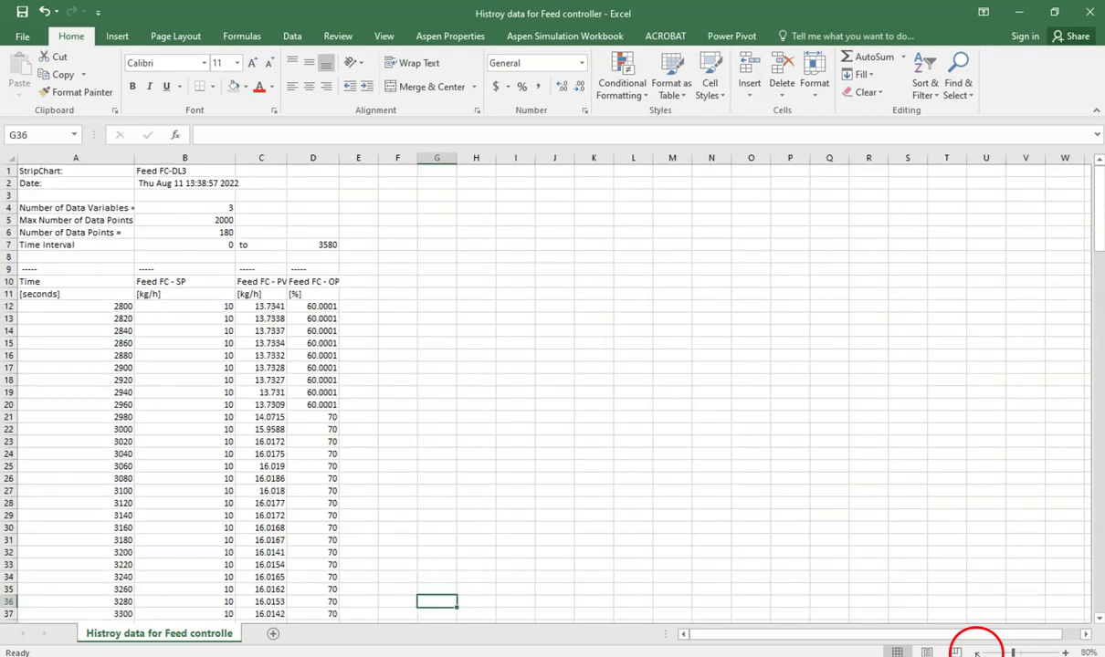
left_click(976, 653)
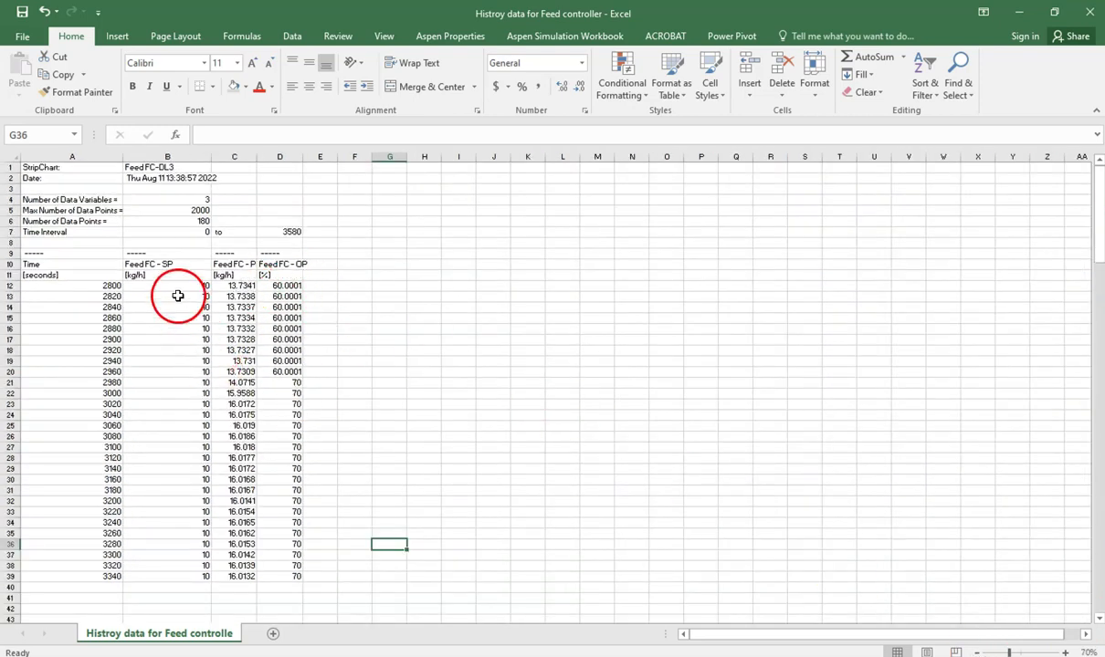
left_click(119, 37)
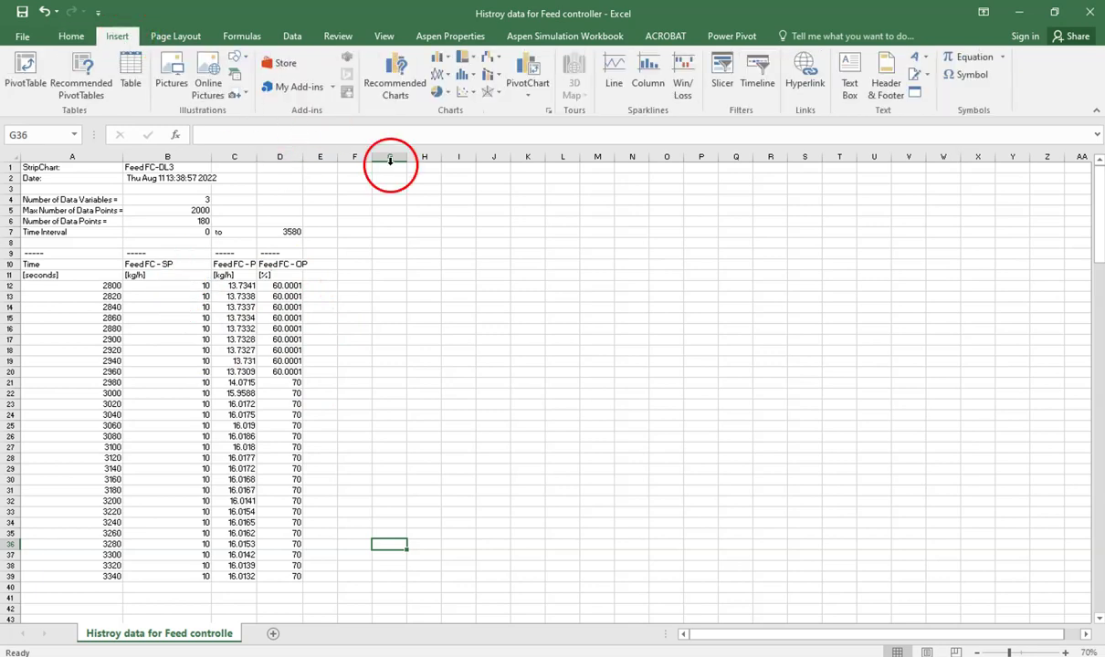
left_click(442, 77)
left_click(451, 115)
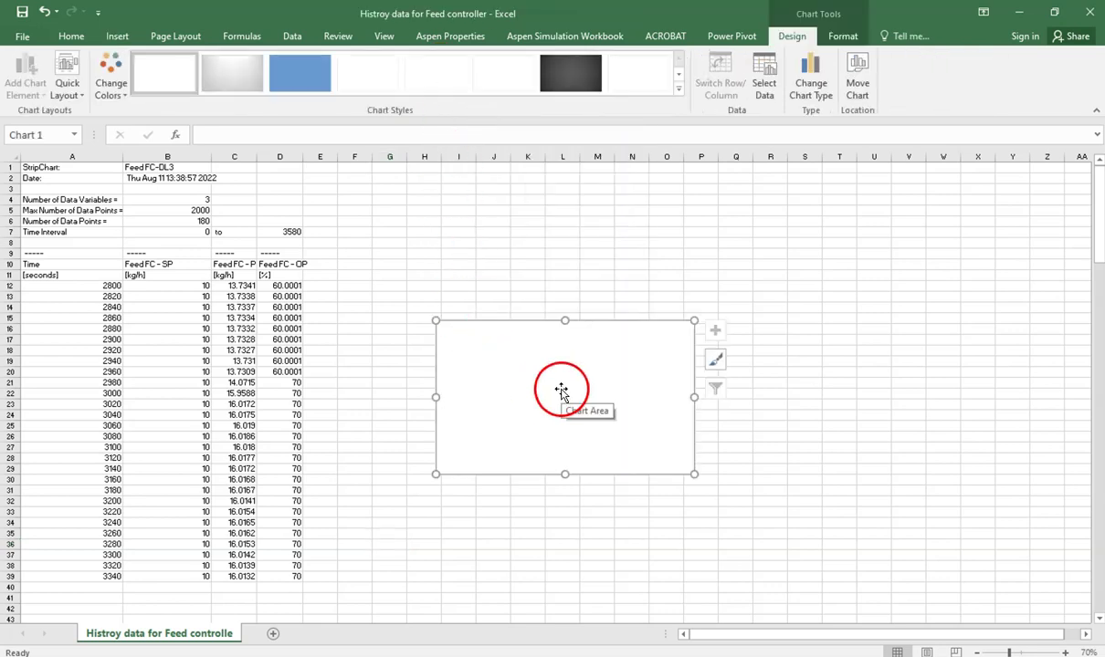
right_click(561, 391)
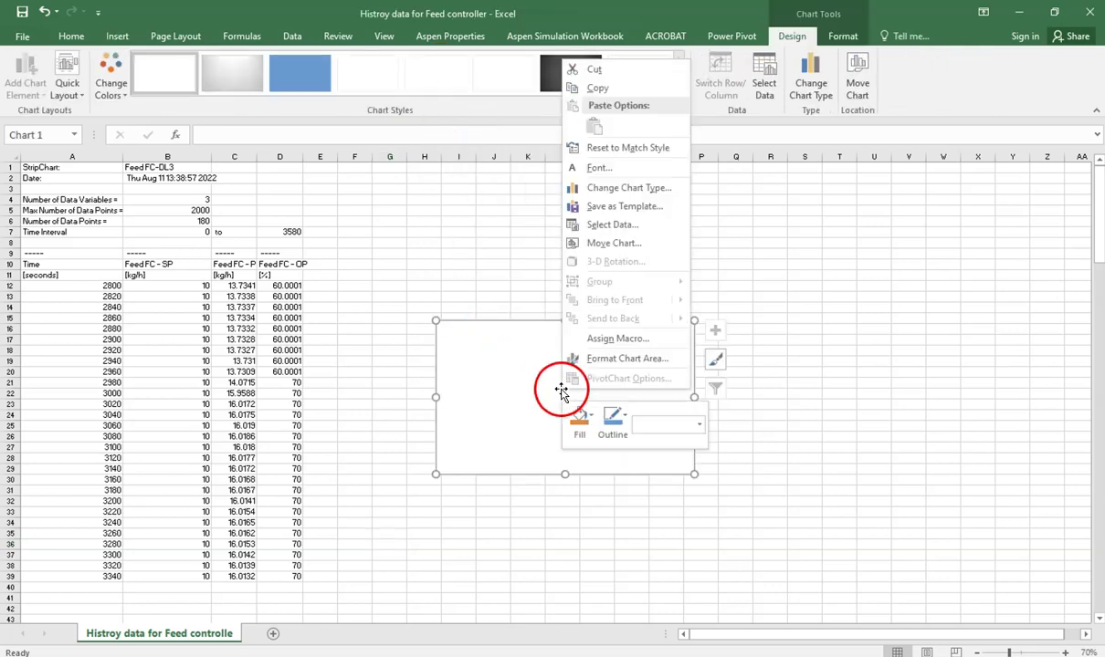
left_click(605, 226)
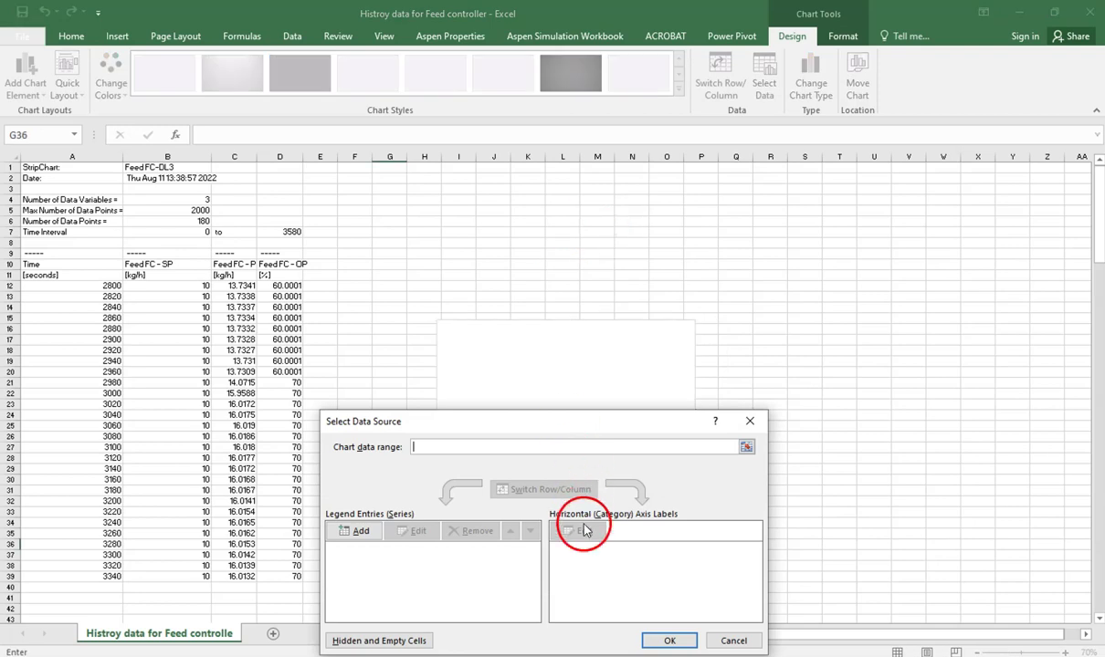
left_click(349, 531)
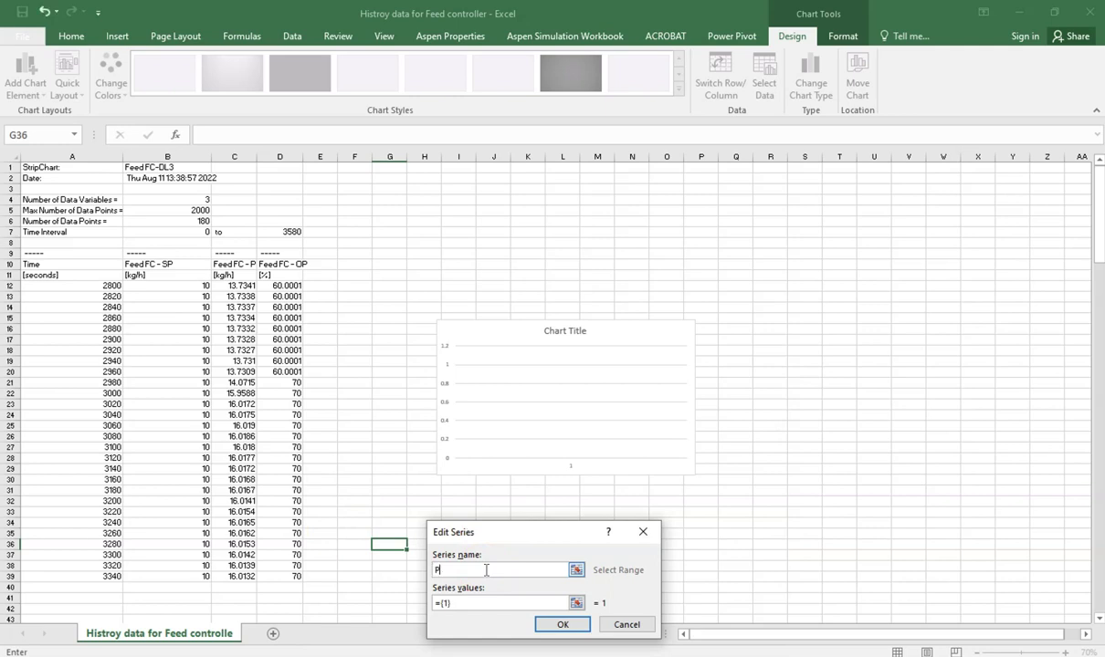
left_click(476, 604)
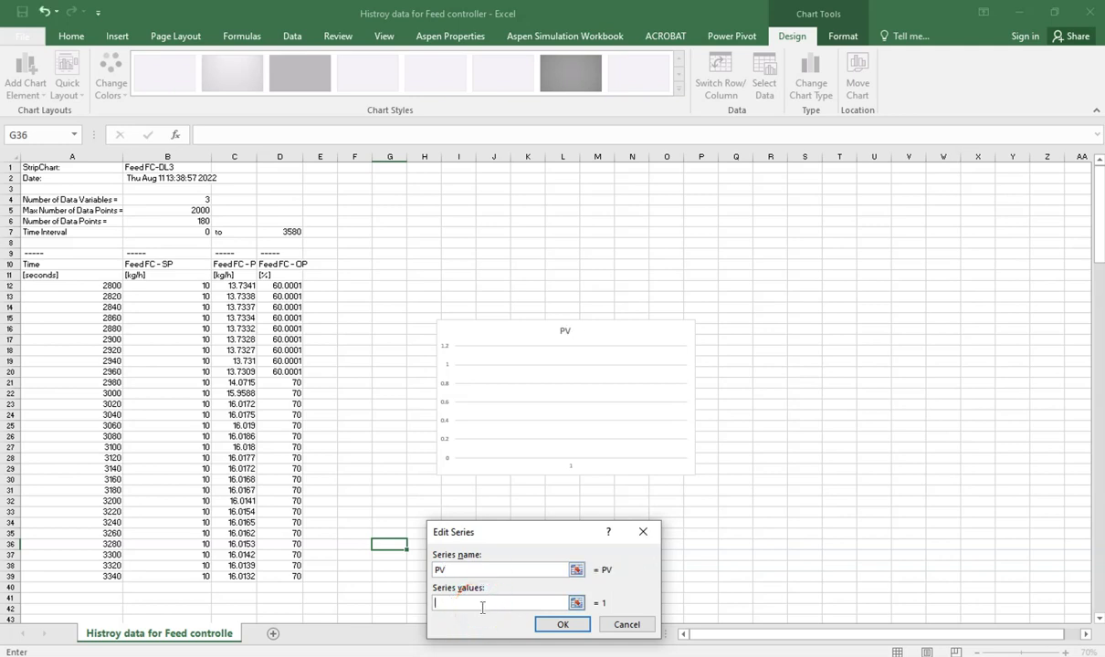
left_click_drag(234, 286, 245, 576)
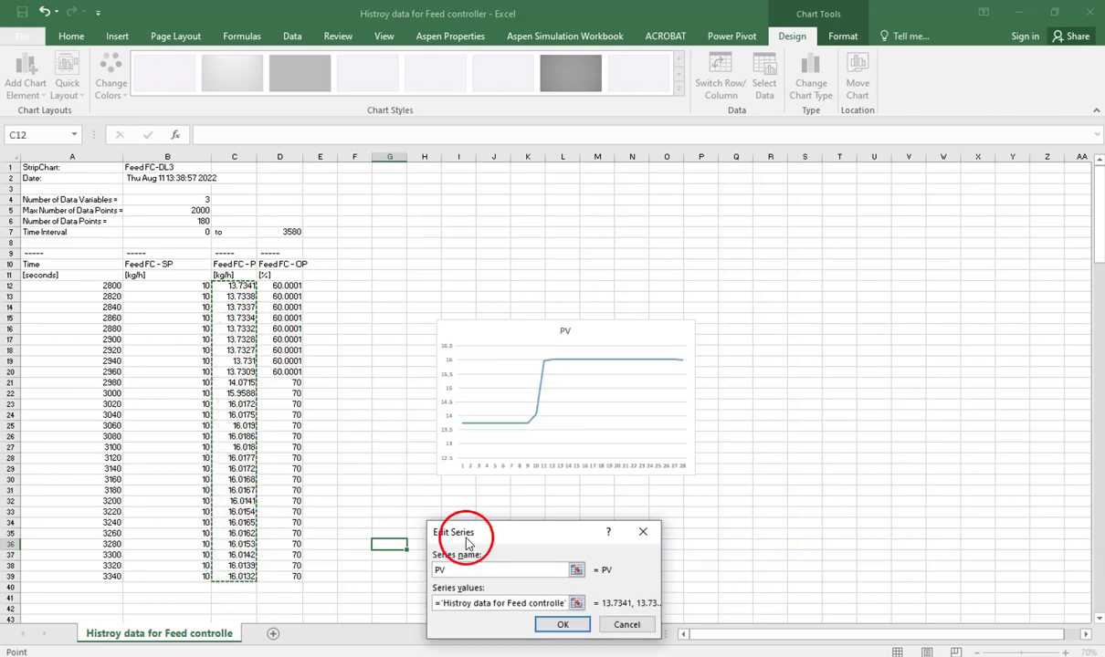
left_click(562, 625)
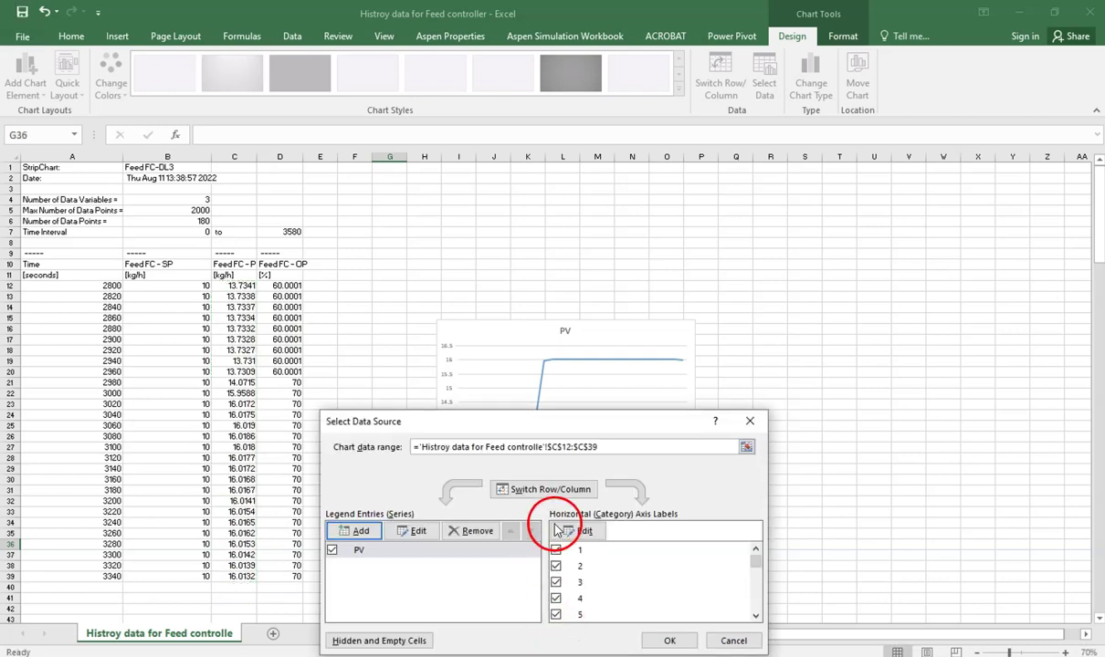
left_click(558, 531)
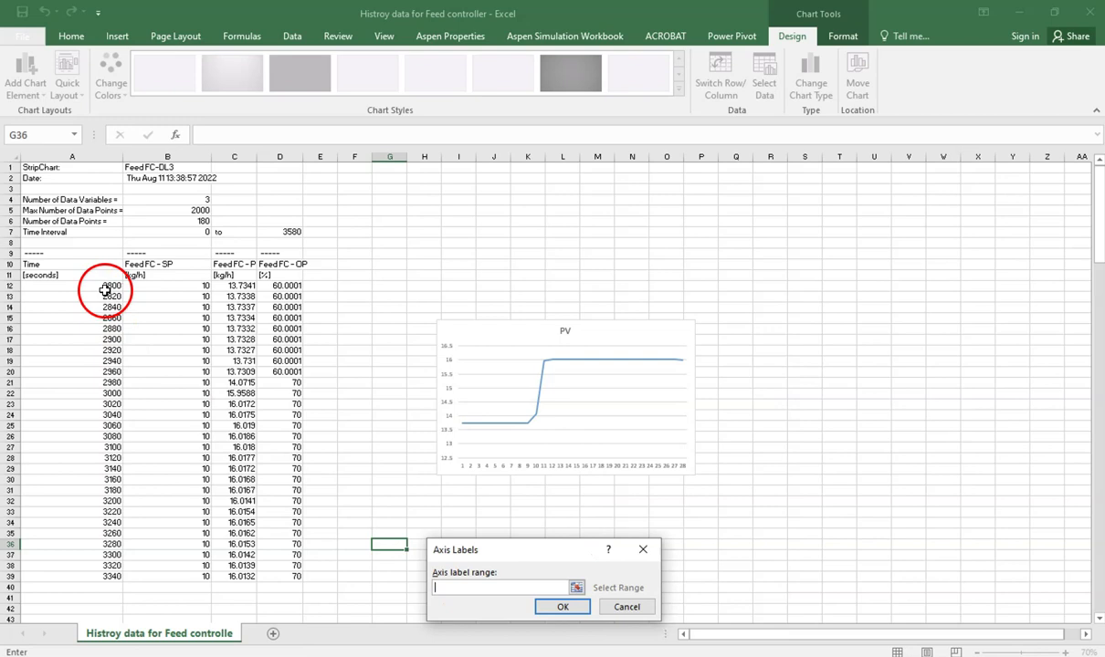
left_click(628, 608)
left_click(730, 639)
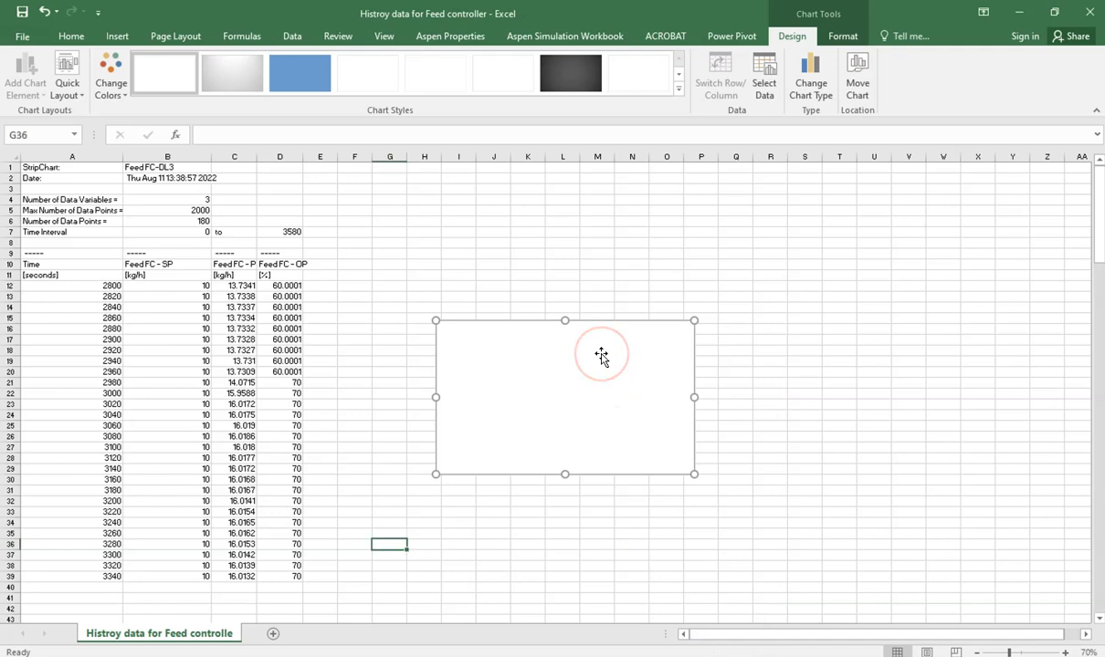
key("Delete")
- Calculate time elapsed since the first sample with =A12-$A$12 in F12 and fill the formula down to F39
left_click(90, 289)
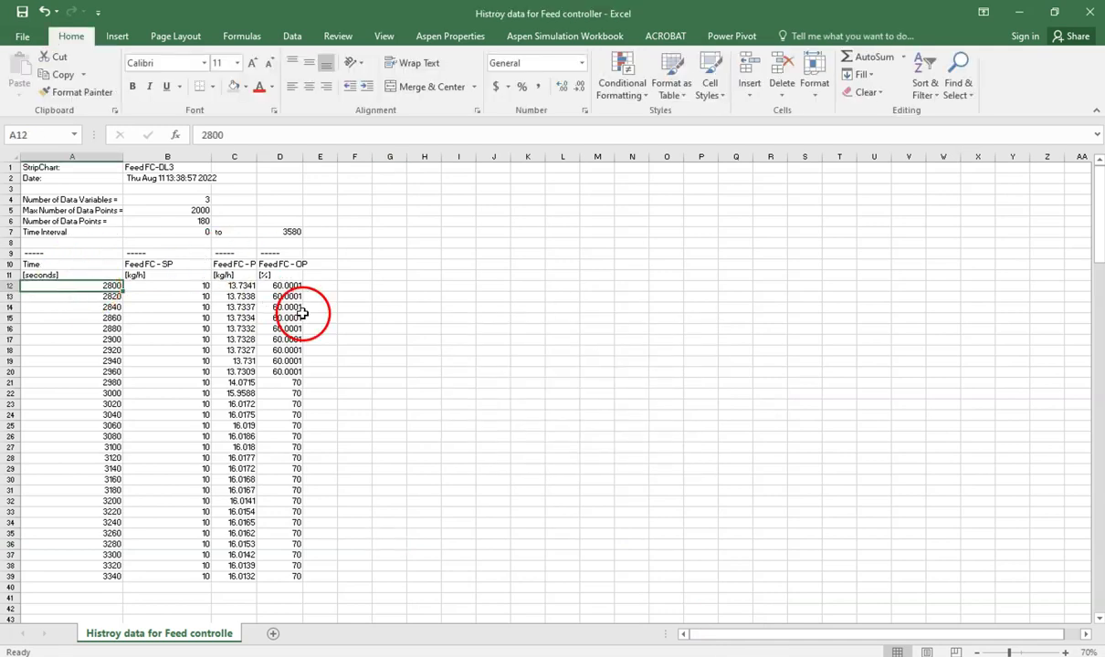
left_click(350, 286)
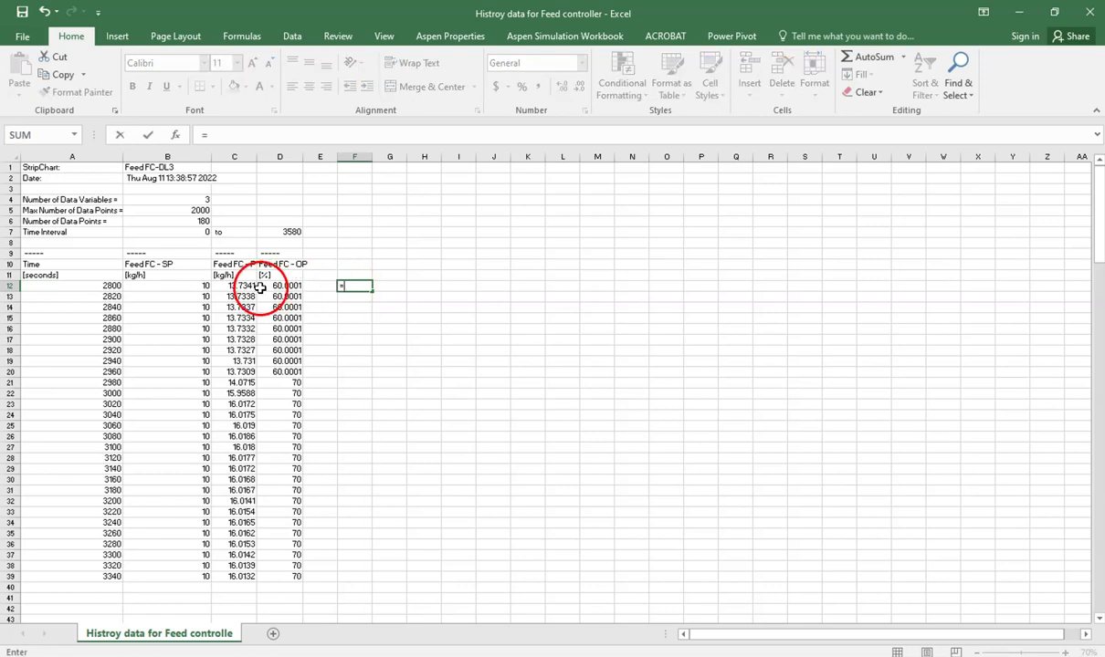
left_click(110, 285)
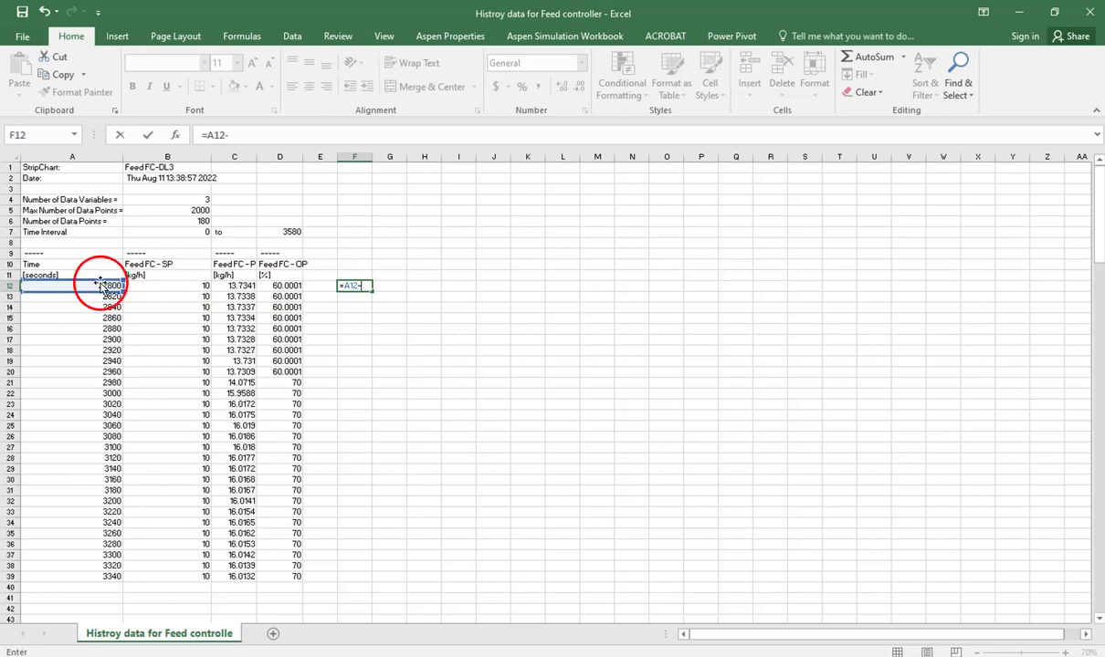
left_click(102, 286)
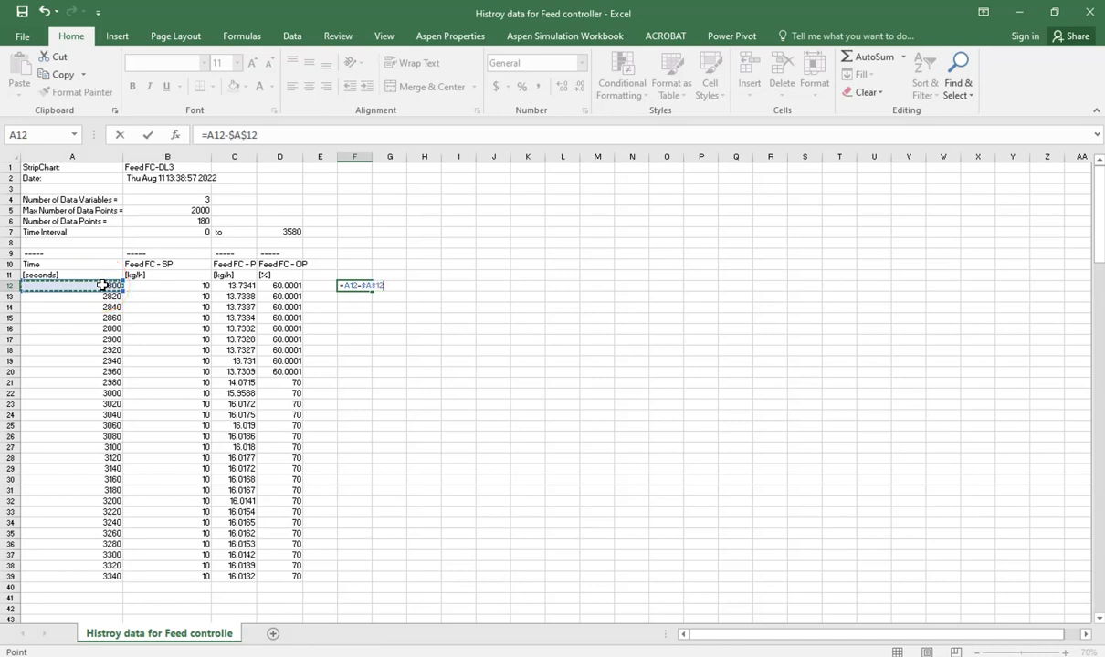
key("Return")
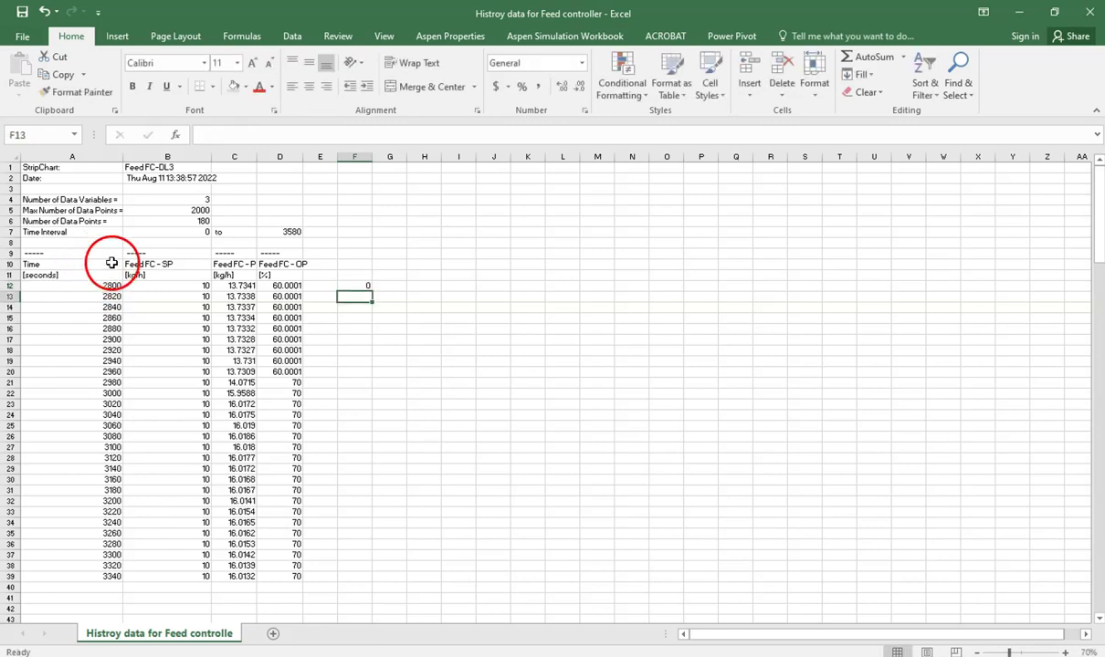
left_click(356, 284)
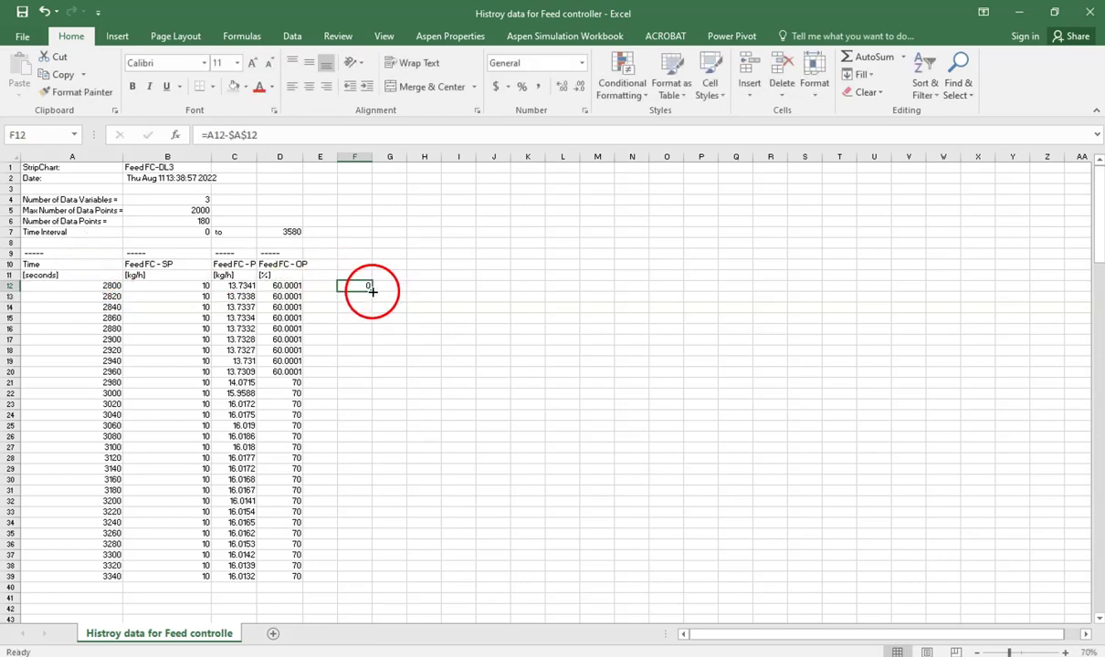
left_click_drag(372, 292, 368, 578)
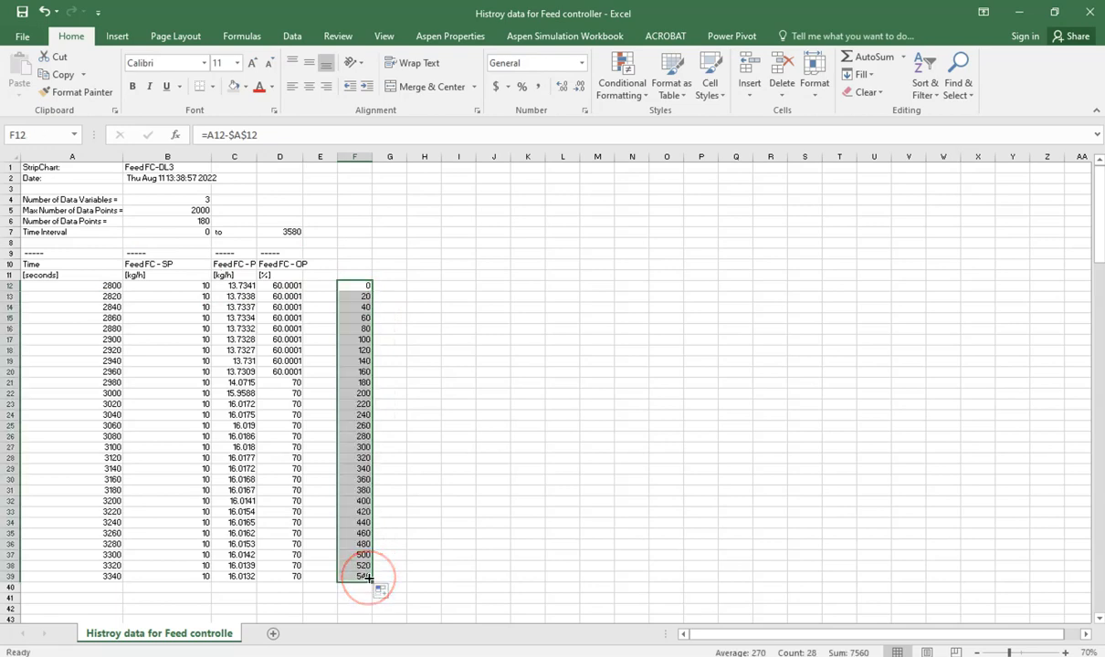
- Enter the header Times in F10 above the elapsed-time values
left_click(356, 269)
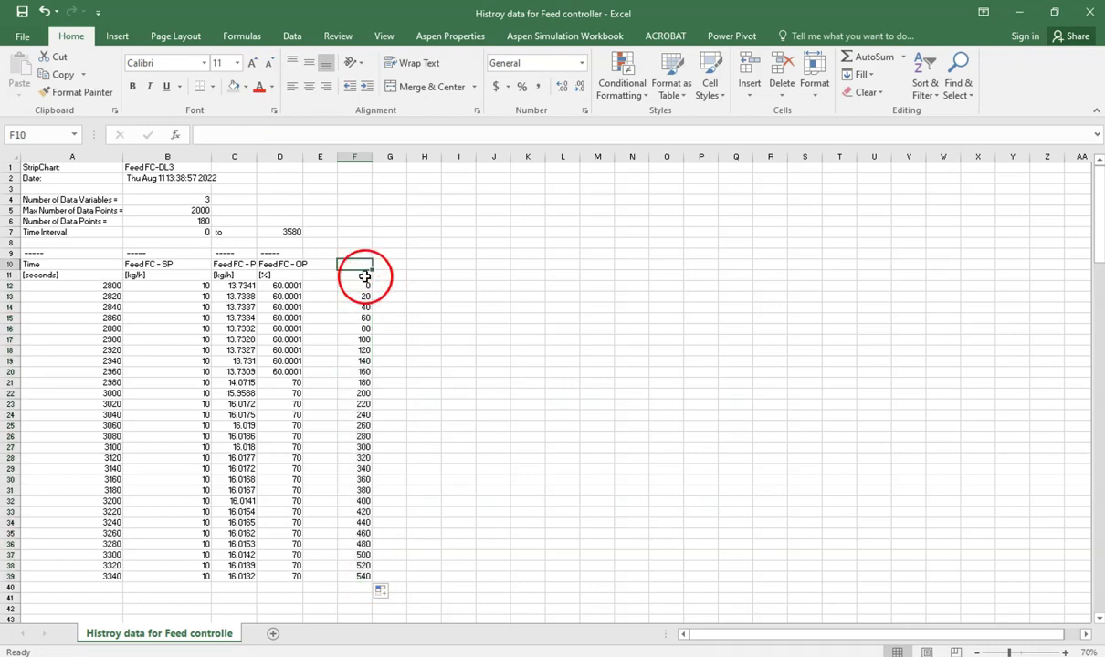
type("t")
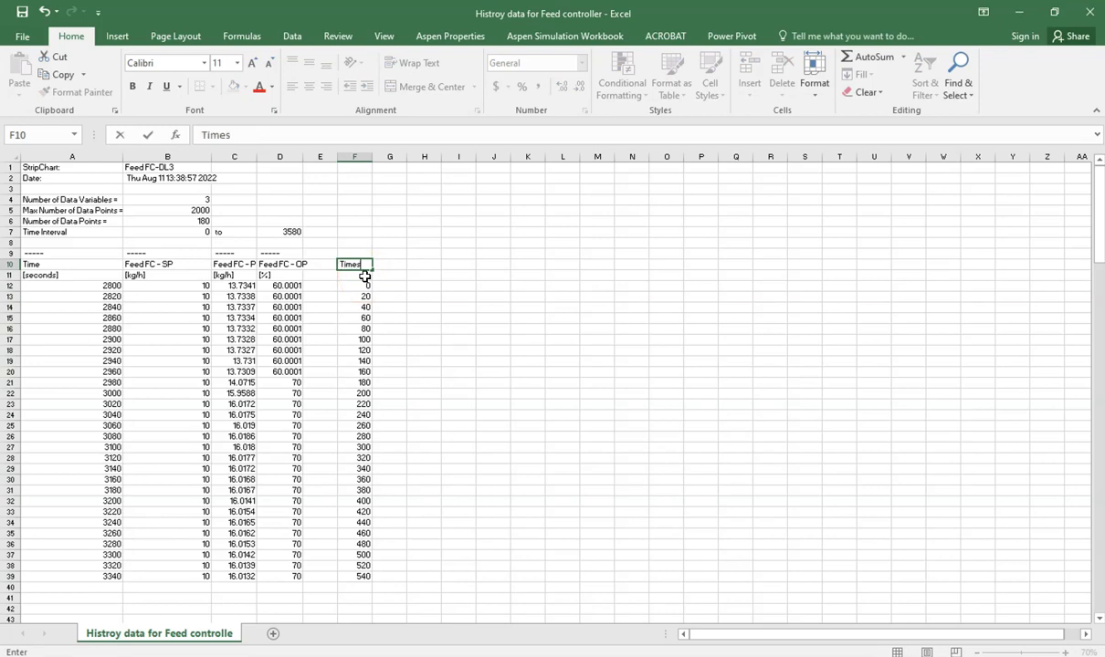
key("Return")
- Widen columns C and D enough to fit the full Feed FC - PV and Feed FC - OP headers
left_click(365, 336)
scroll(493, 402, "down", 2)
left_click(527, 437)
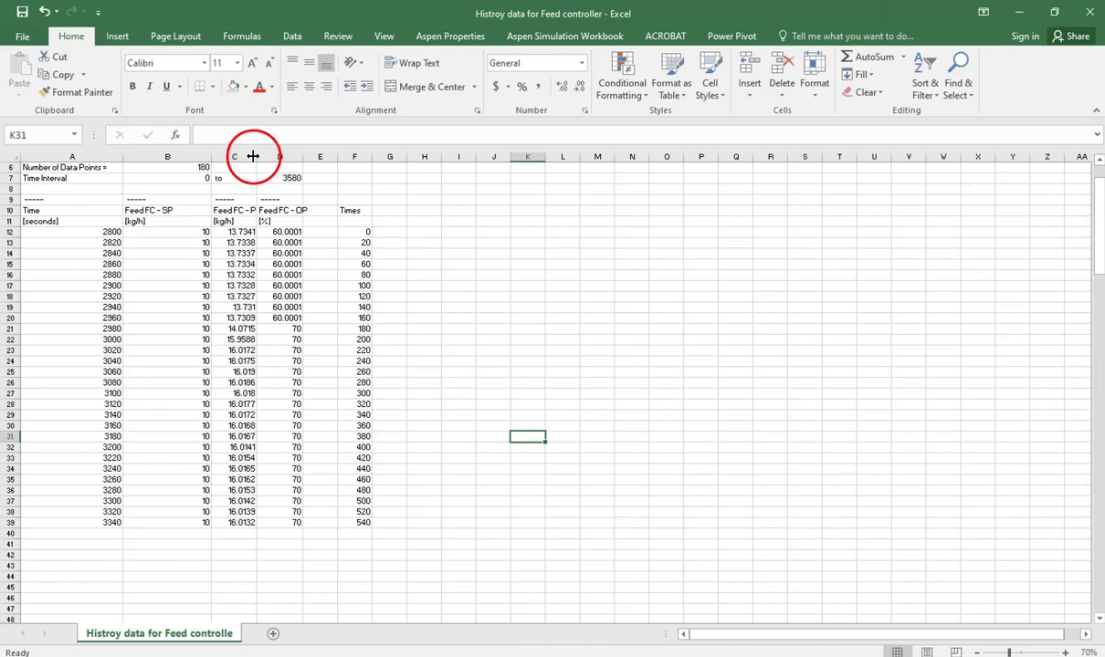
left_click_drag(259, 156, 281, 156)
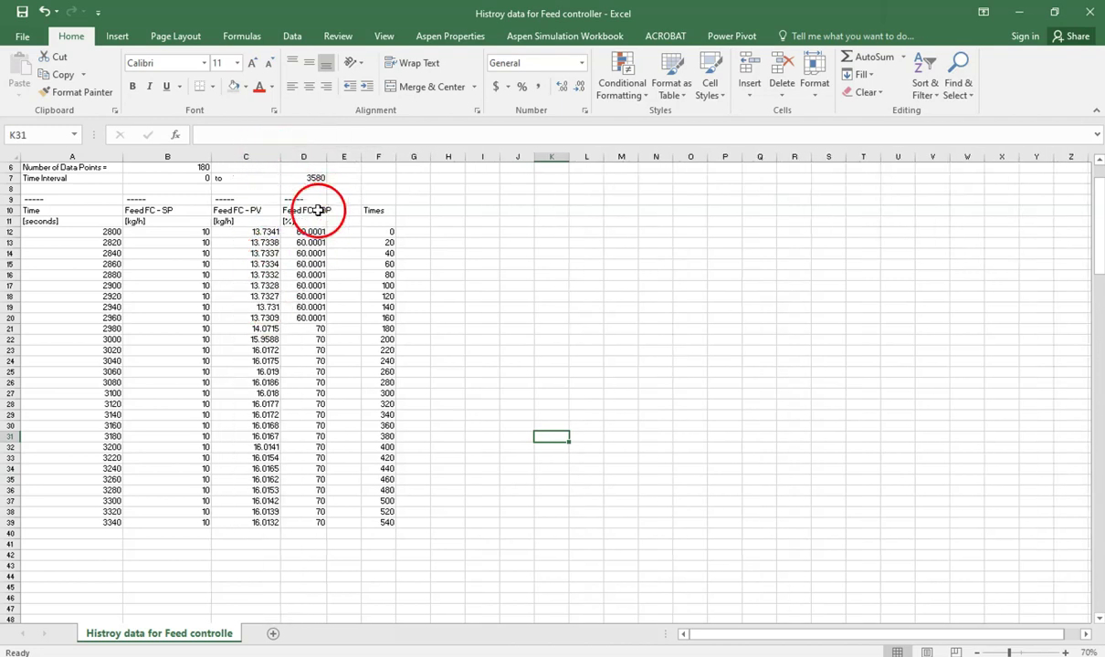
left_click_drag(329, 156, 343, 156)
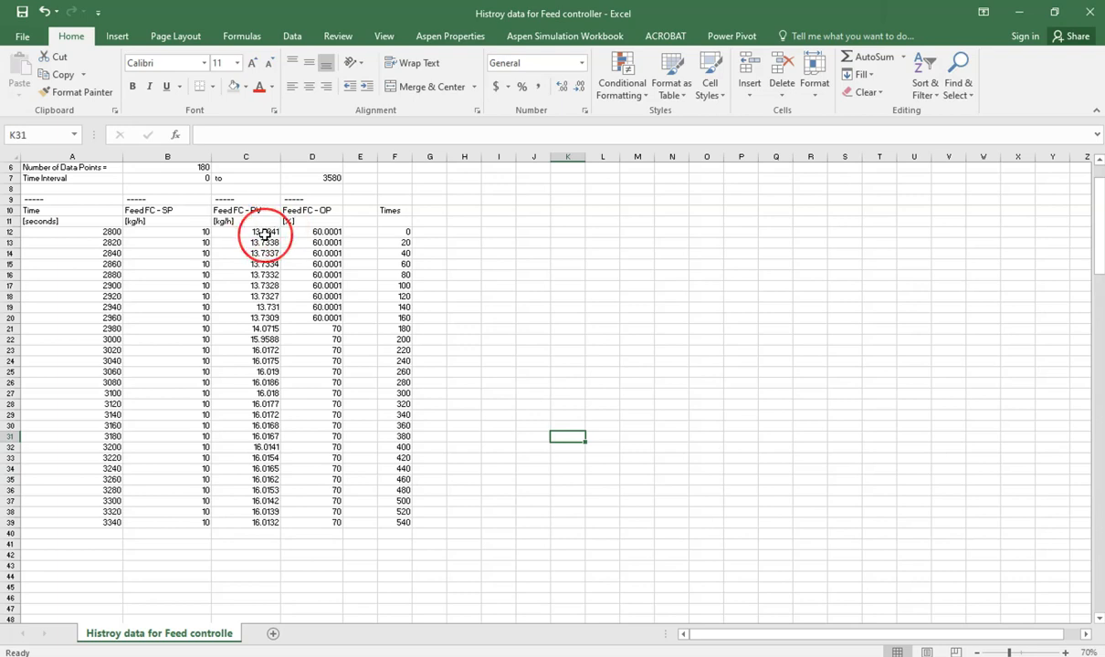
- Insert an empty 2-D line chart on the history sheet
left_click(118, 37)
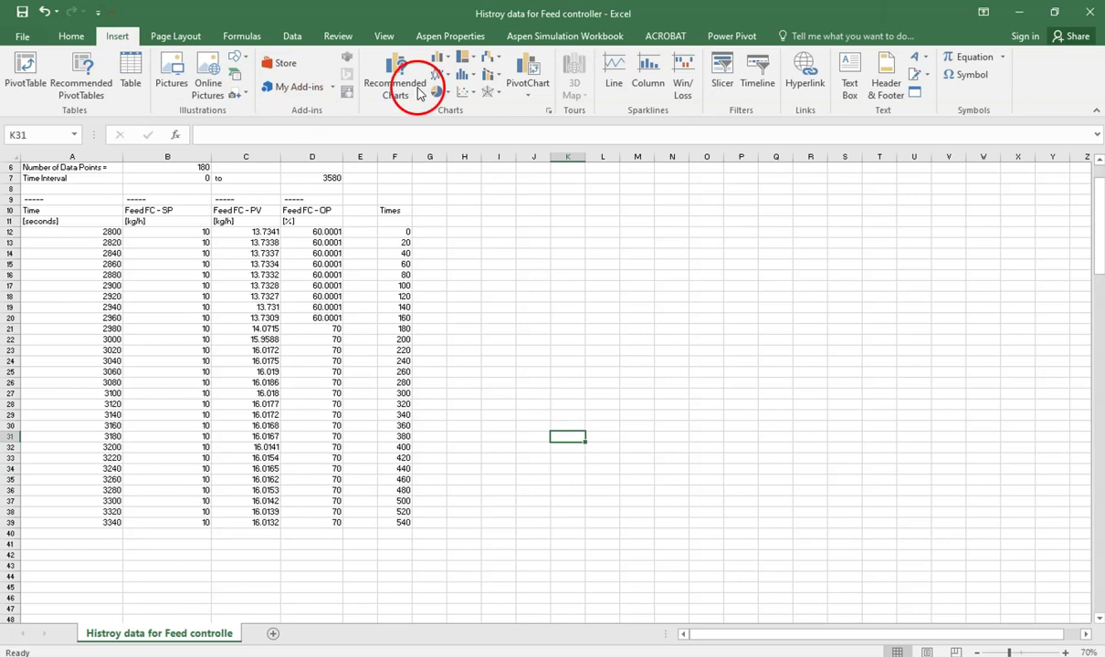
left_click(441, 73)
left_click(448, 116)
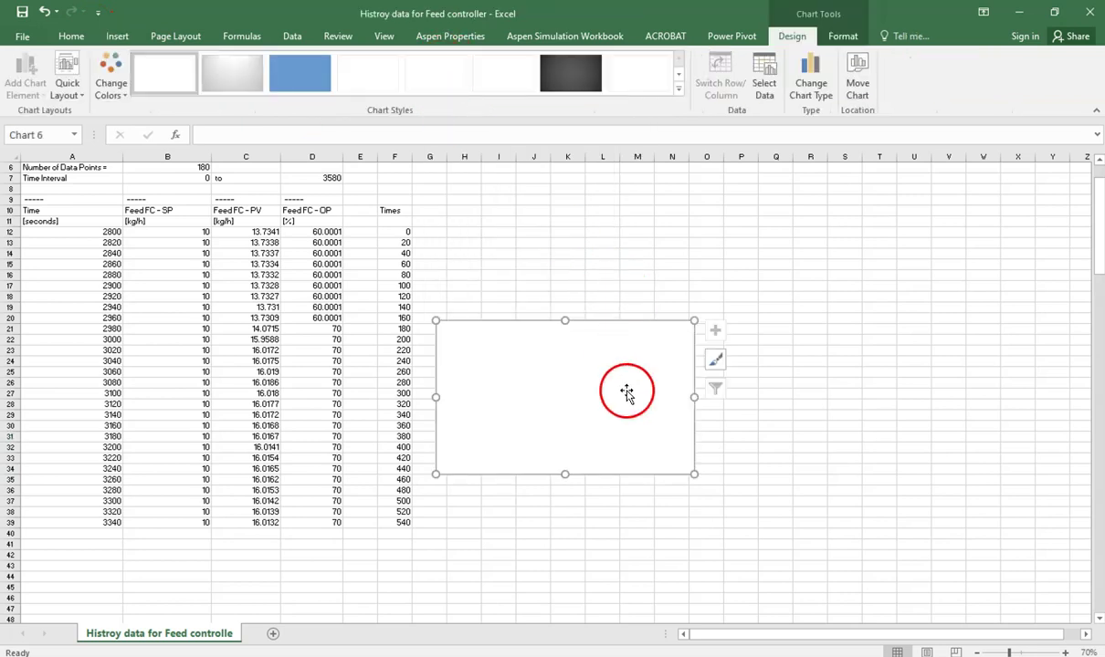
- Add a data series to the empty chart, named from C10 (Feed FC - PV) with values from C12:C39
right_click(627, 393)
key("Escape")
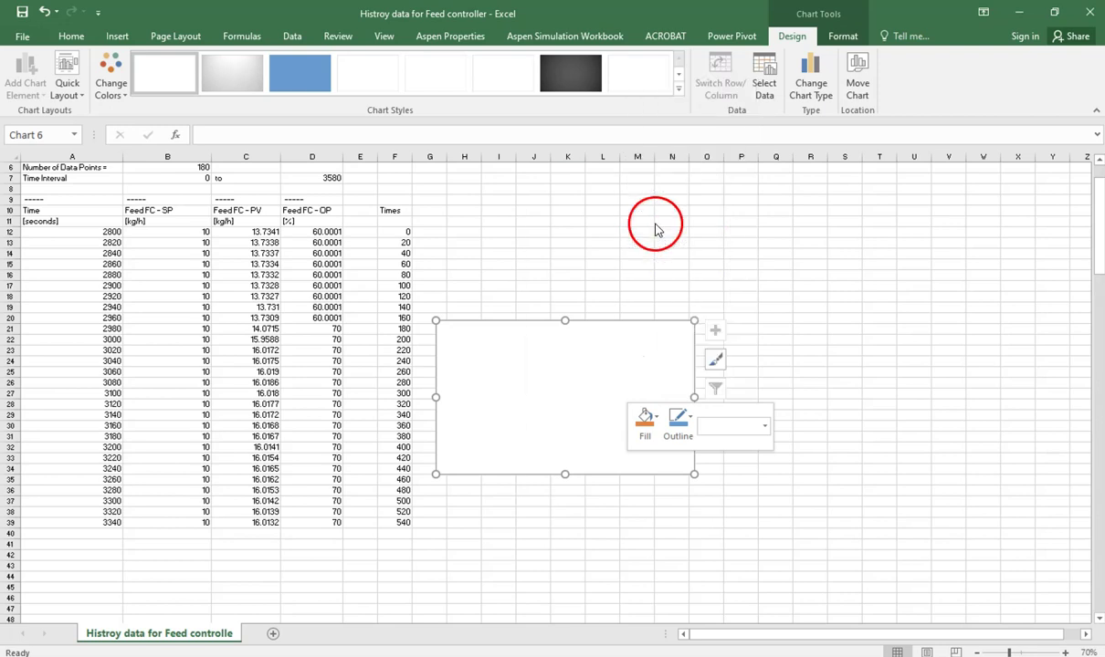
left_click(580, 310)
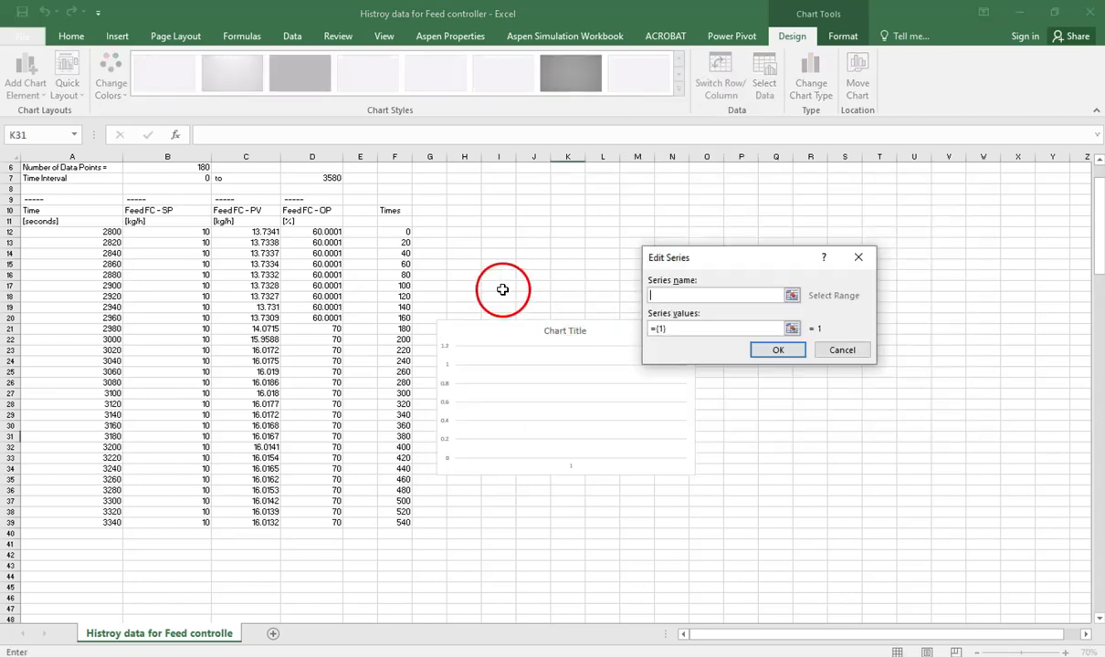
left_click(792, 295)
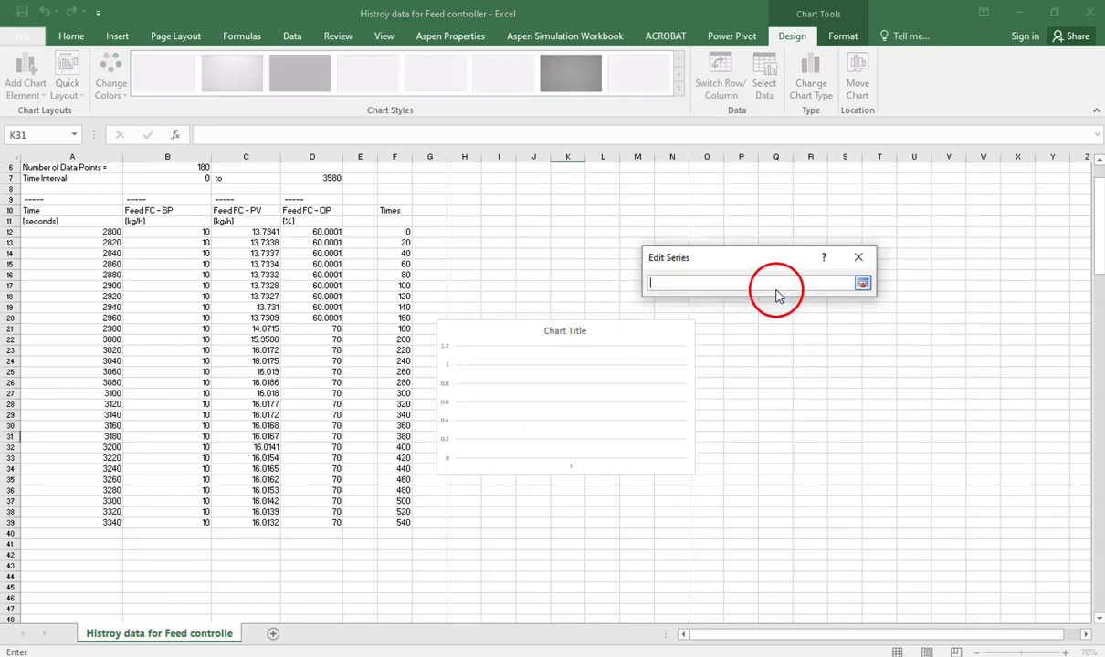
left_click(259, 216)
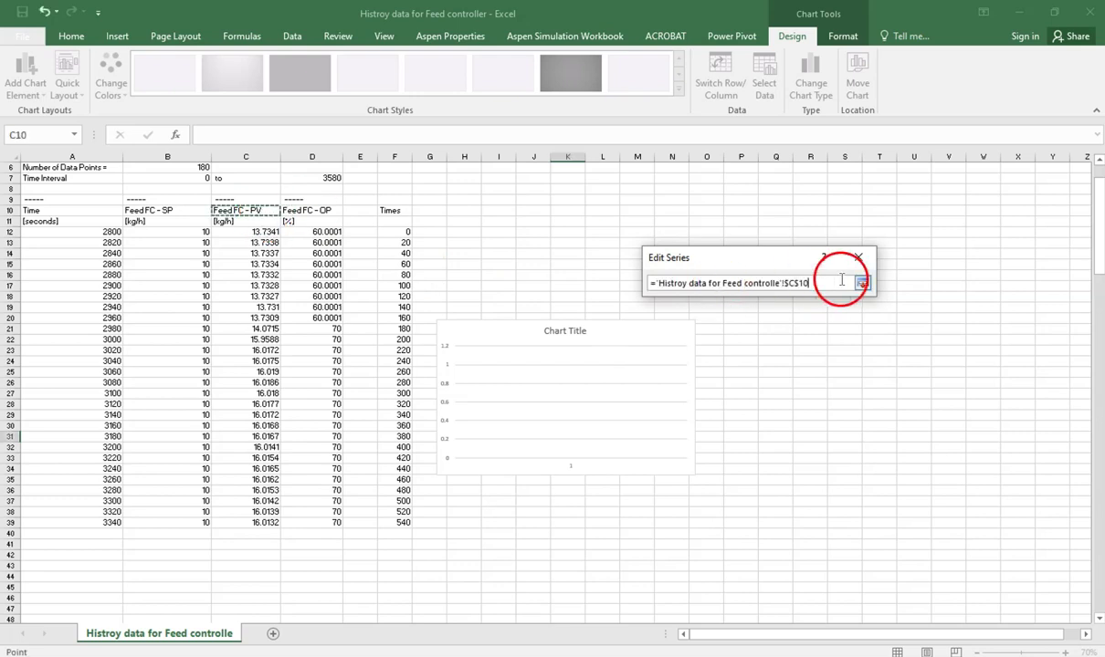
left_click(862, 283)
left_click(719, 327)
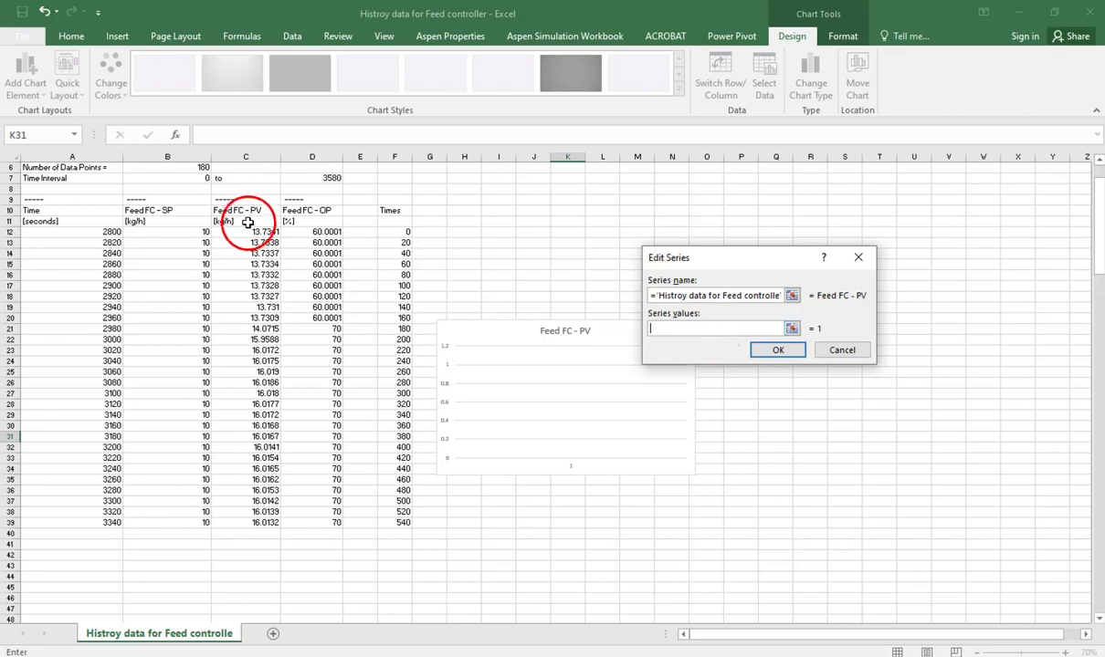
left_click_drag(255, 232, 269, 521)
left_click(777, 350)
- Use the Times values in F12:F39 as the chart's horizontal axis labels and apply the data source
left_click(797, 304)
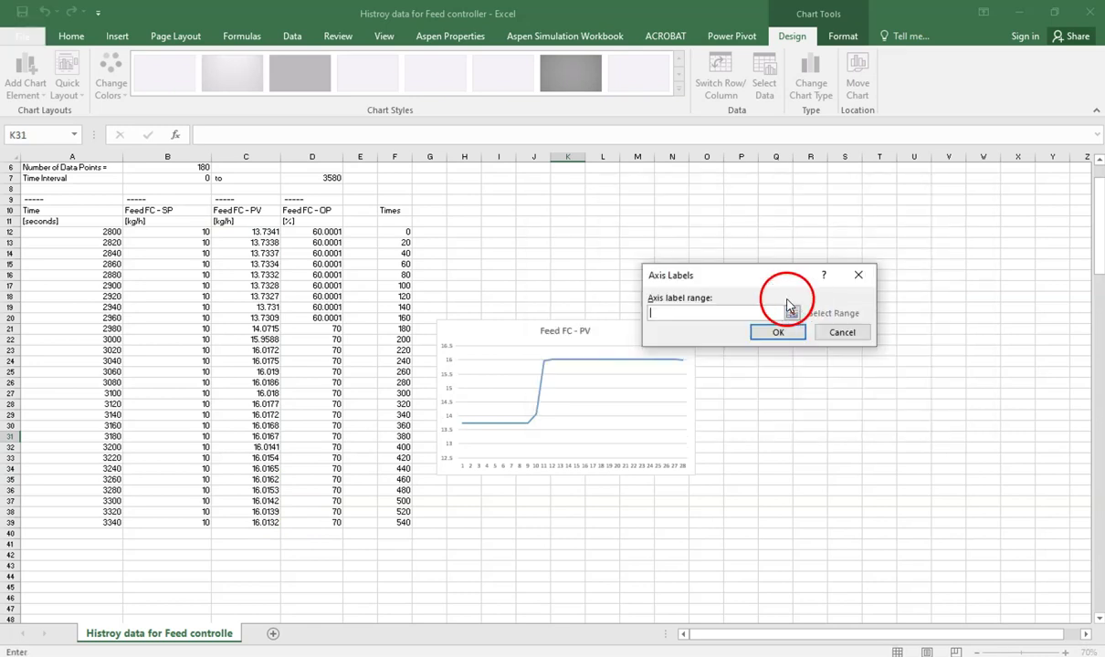
left_click_drag(393, 230, 400, 519)
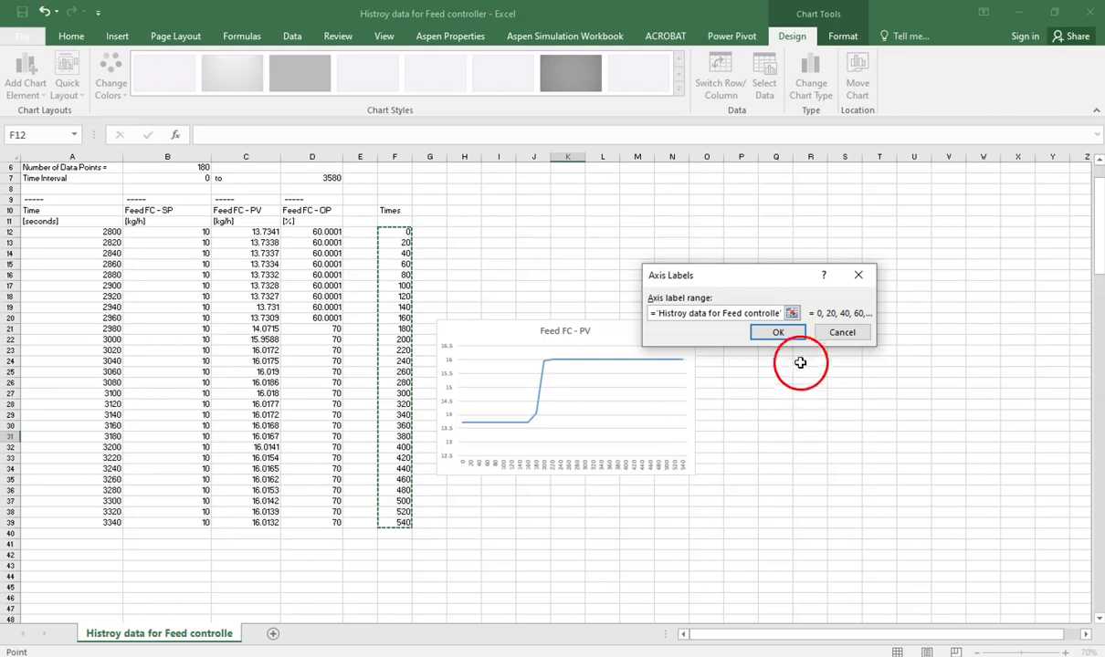
left_click(778, 334)
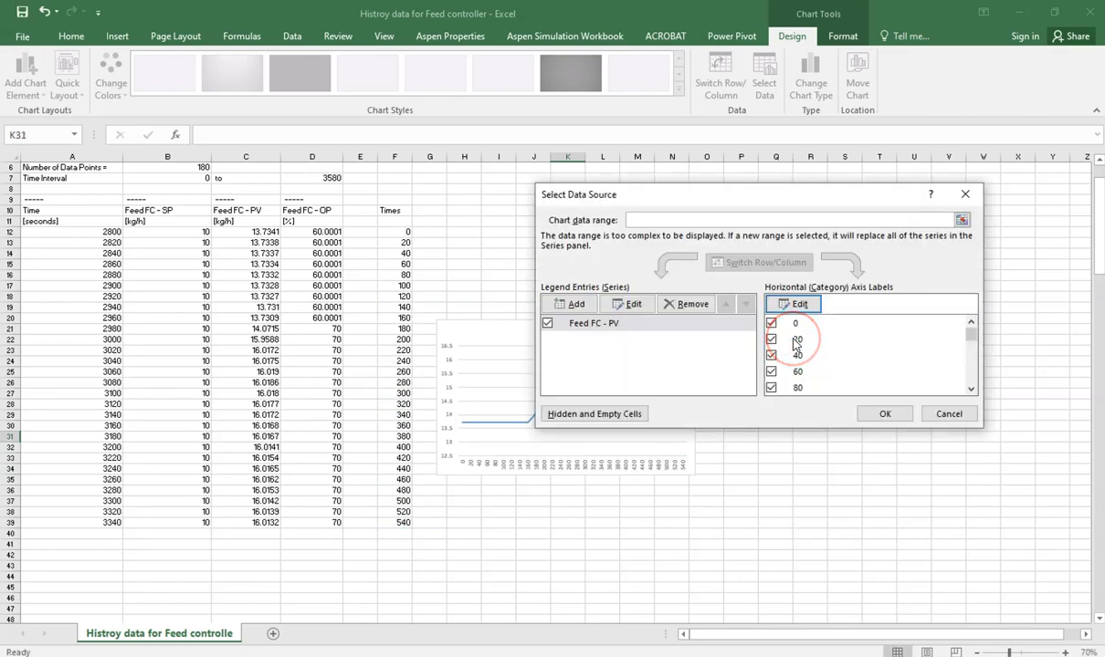
left_click(875, 413)
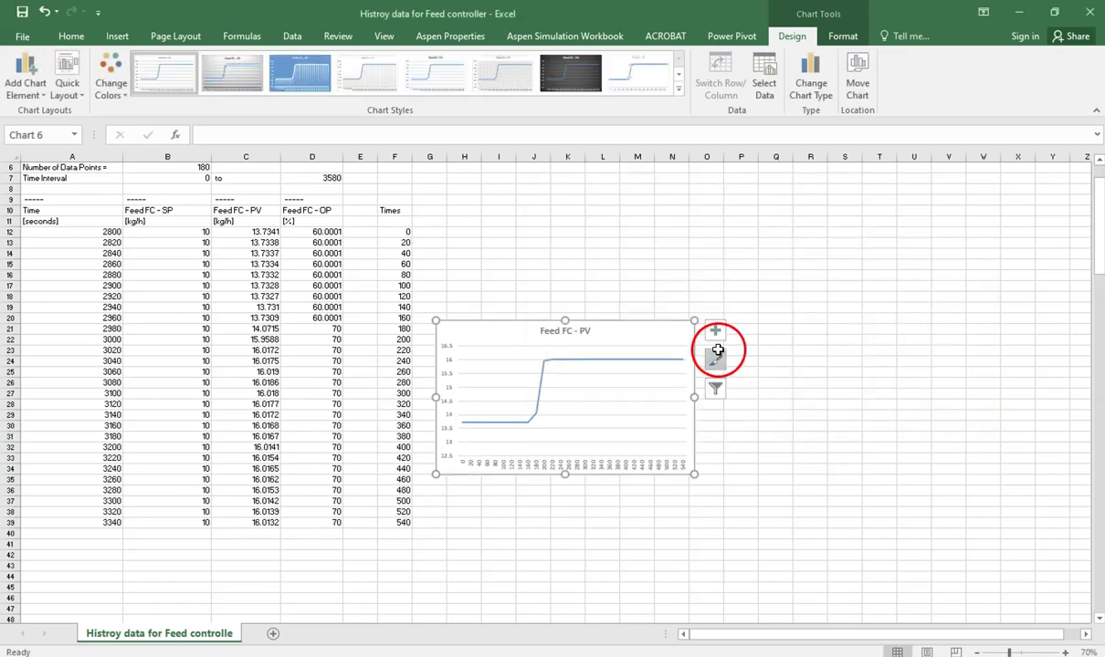
- Move the Feed FC - PV chart up over columns J to Q and insert another empty 2-D line chart
left_click_drag(654, 331, 749, 229)
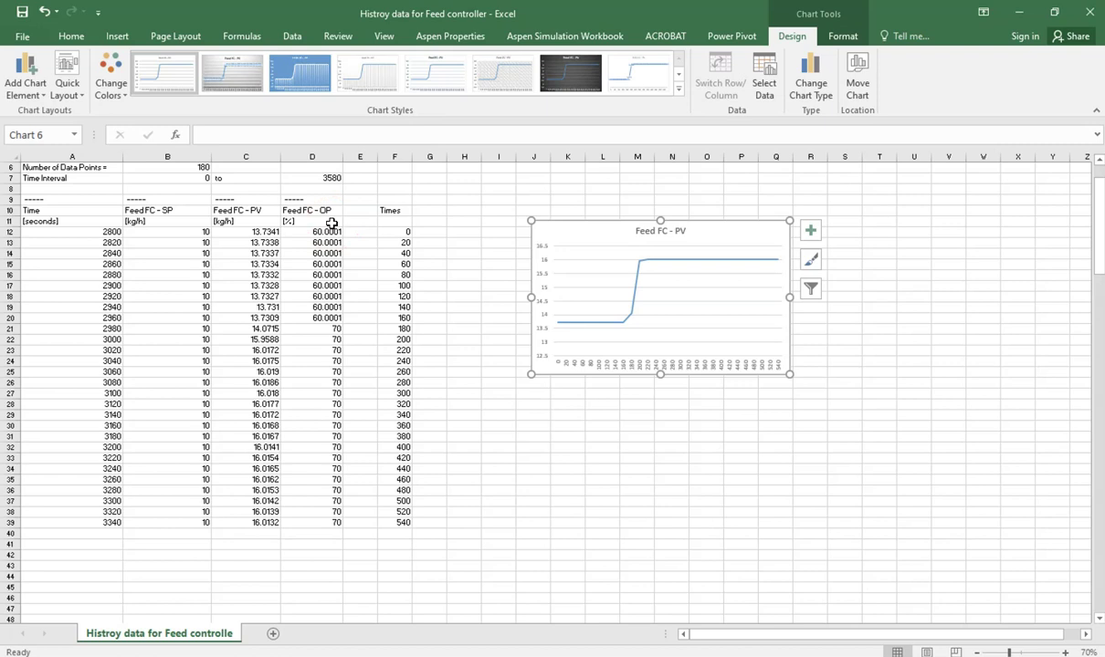
key("Escape")
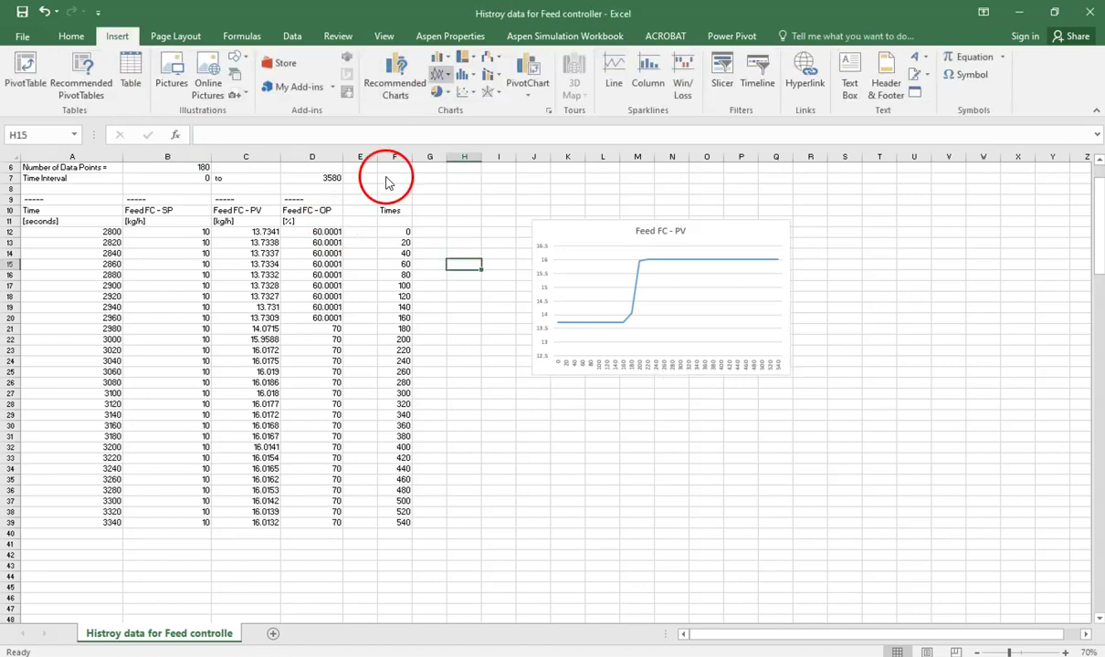
left_click(443, 75)
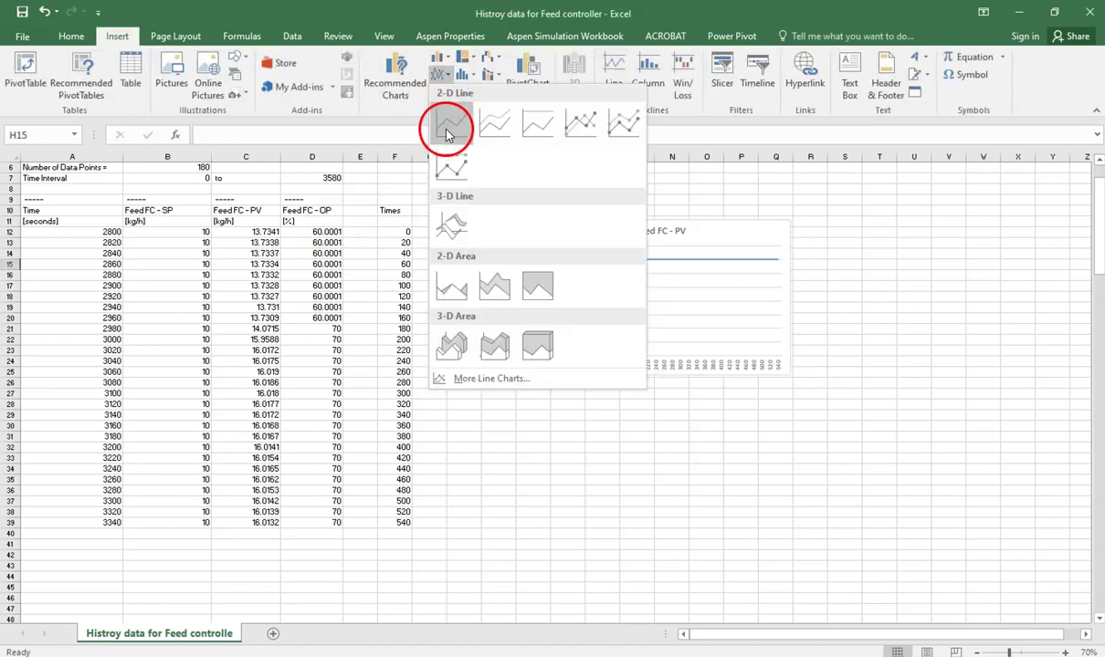
left_click(448, 134)
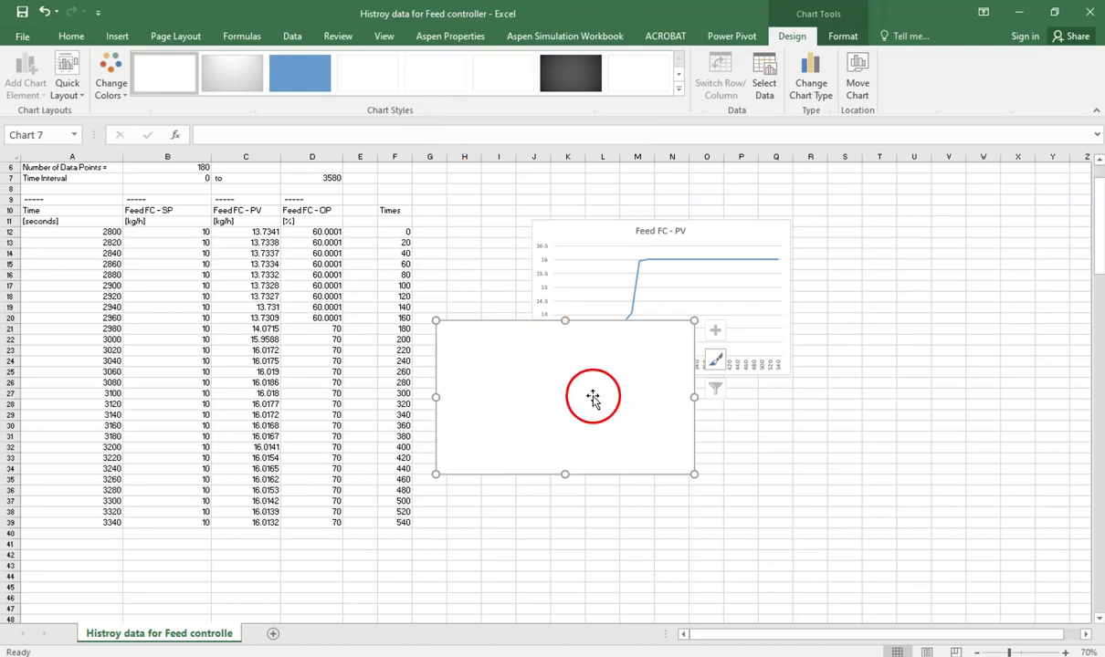
- Add a data series to the new empty chart, named from D10 (Feed FC - OP) with values from D12:D39
right_click(592, 397)
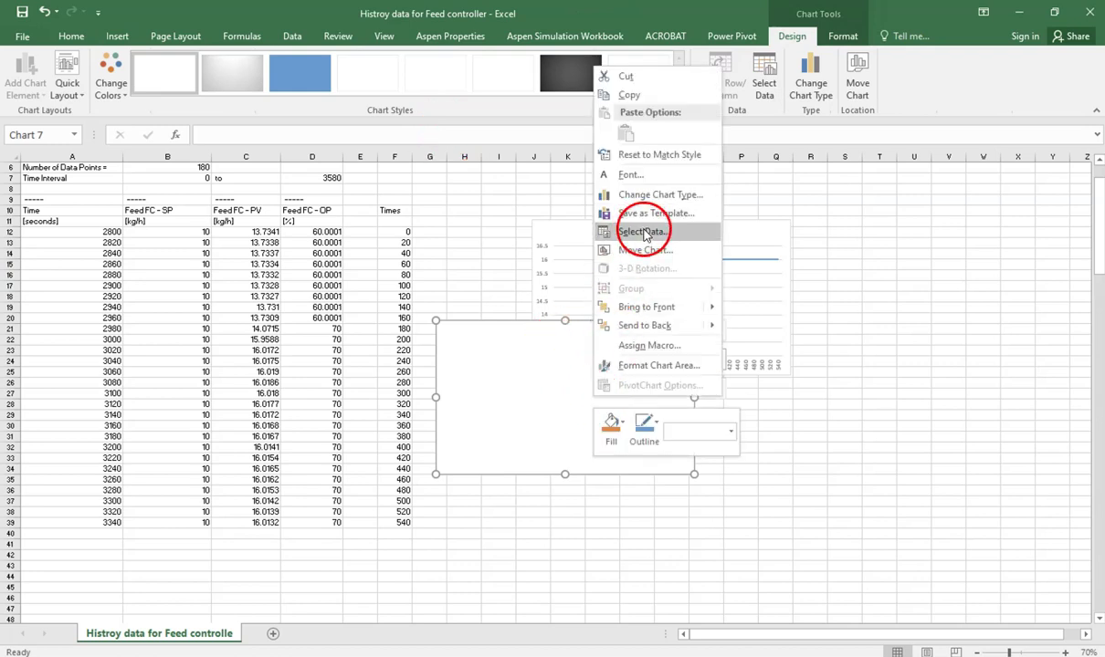
left_click(644, 231)
left_click(562, 373)
left_click(702, 298)
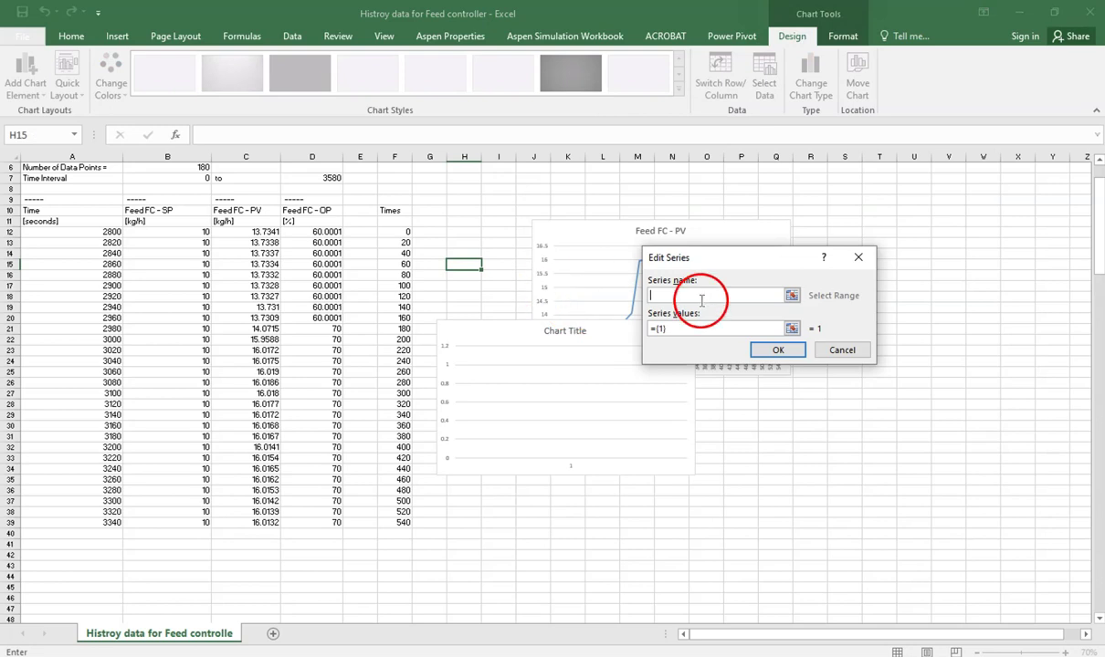
left_click(301, 211)
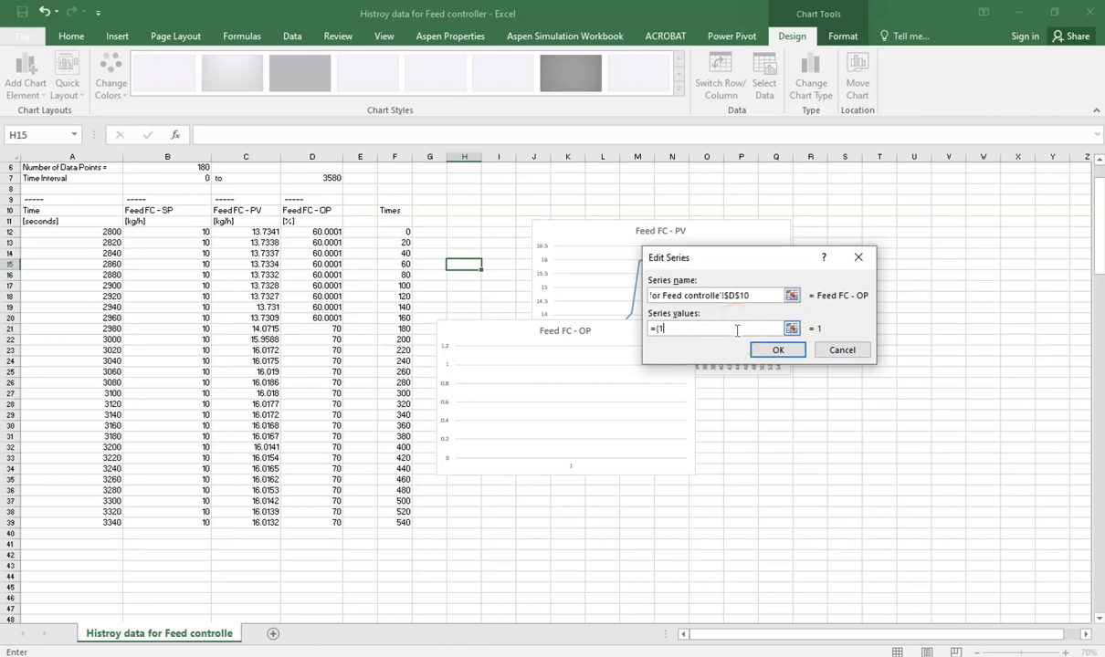
left_click_drag(319, 237, 335, 522)
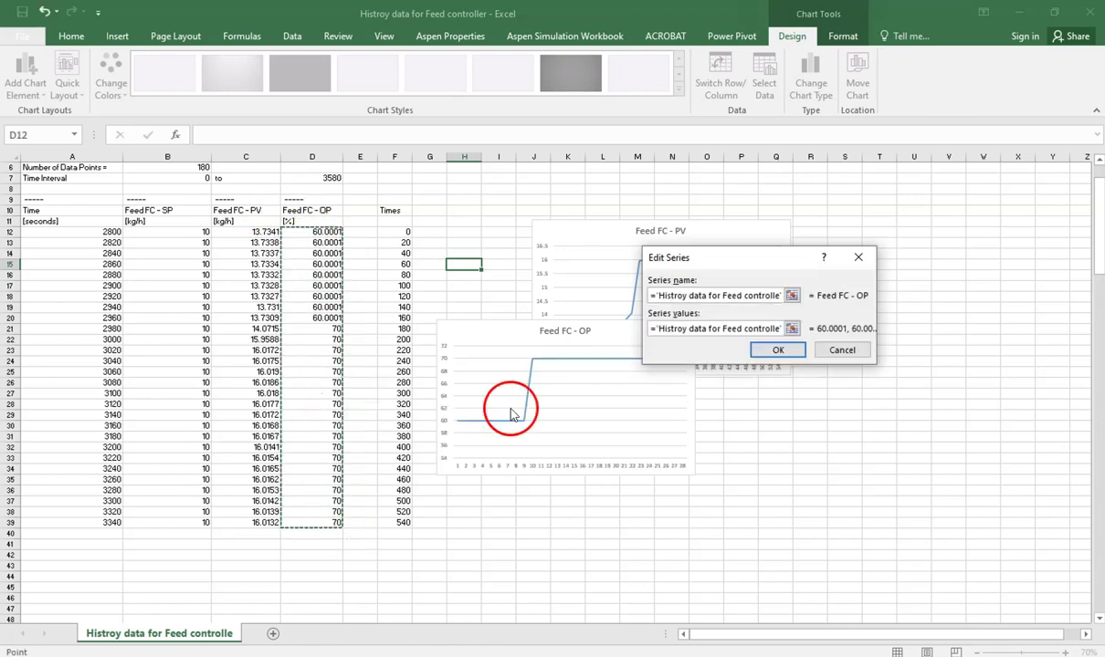
left_click(778, 350)
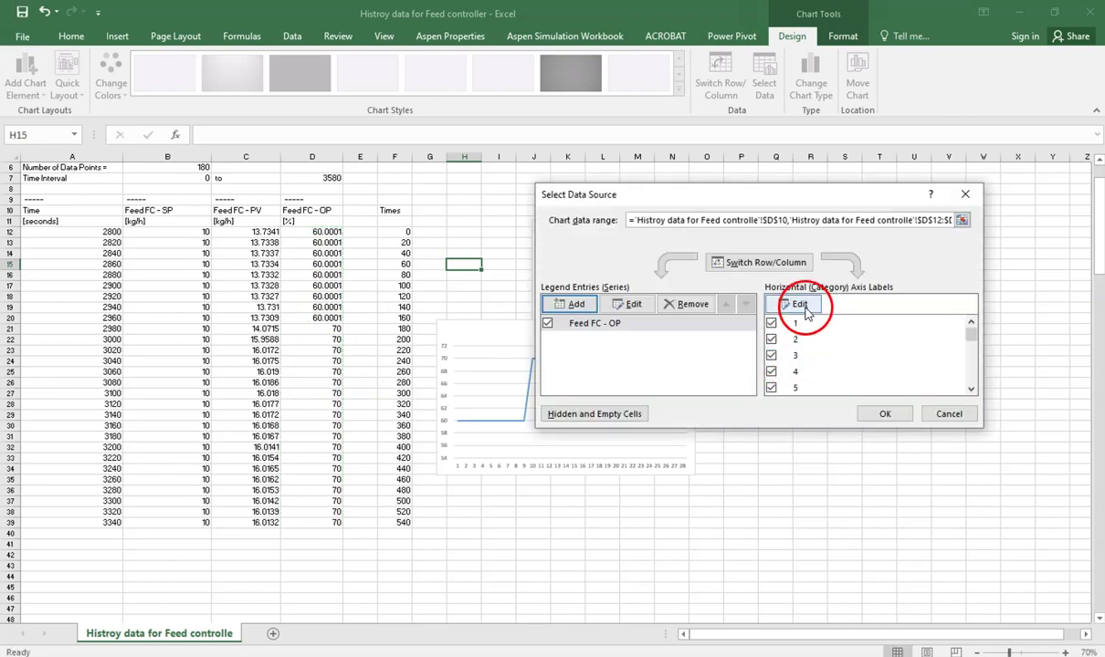
- Use the Times values in F12:F39 as the Feed FC - OP chart's horizontal axis labels and apply the data source
left_click(803, 309)
left_click_drag(397, 235, 402, 525)
left_click(771, 338)
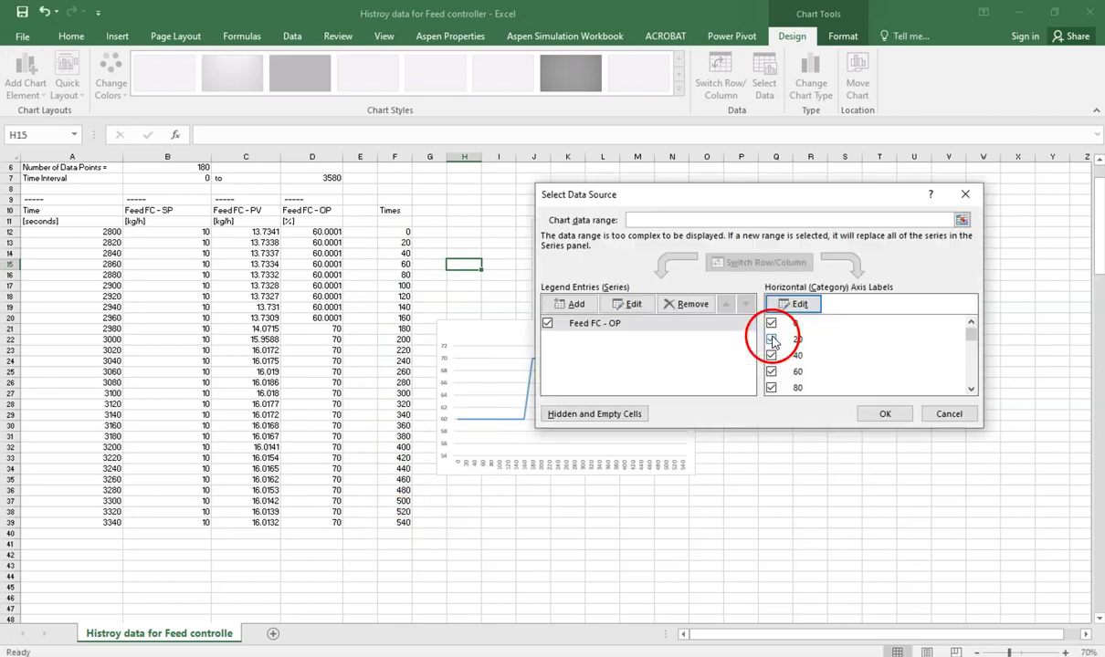
left_click(888, 412)
- Move the Feed FC - OP chart over columns A to D and enlarge the Feed FC - PV chart to span columns I to W
left_click(646, 344)
left_click_drag(661, 331, 296, 340)
left_click(758, 236)
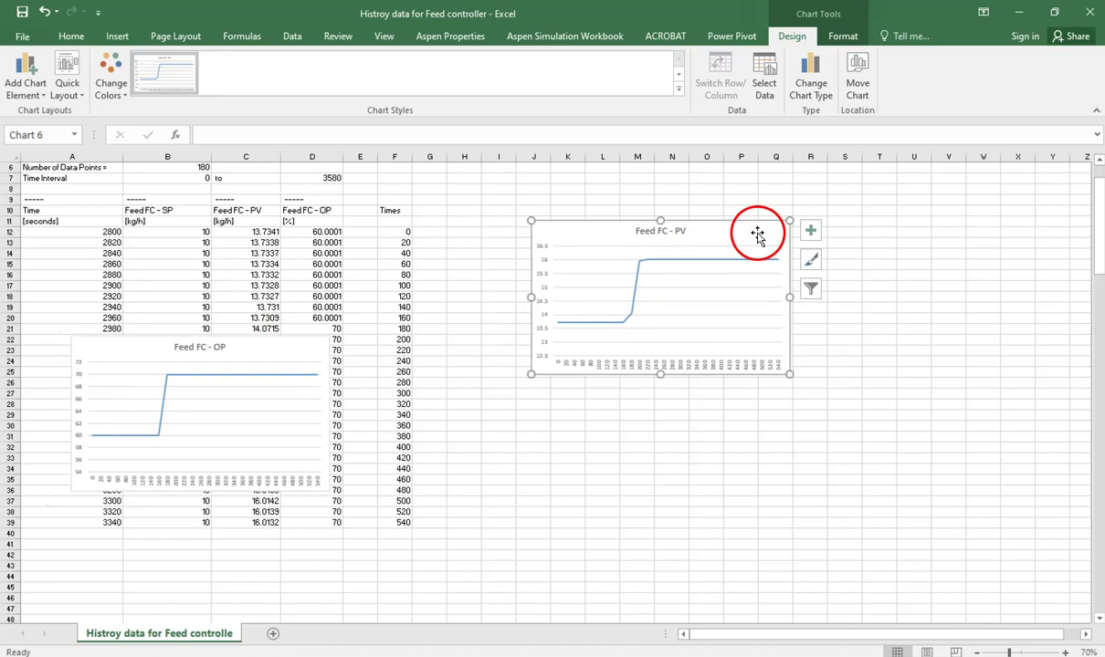
left_click_drag(790, 374, 968, 505)
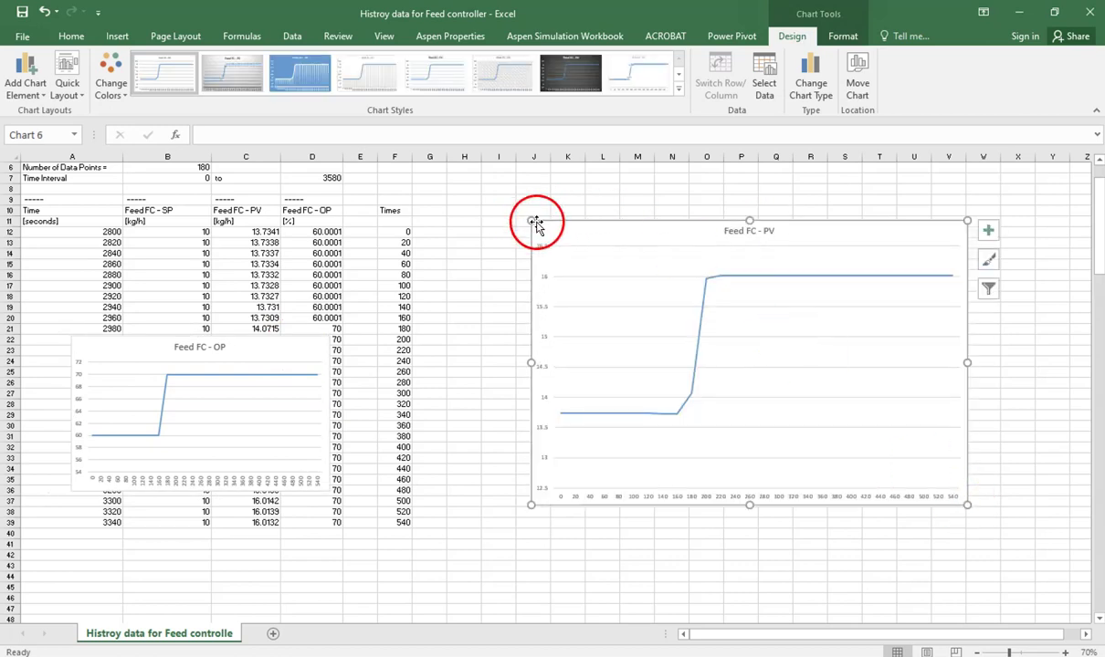
left_click_drag(530, 220, 476, 218)
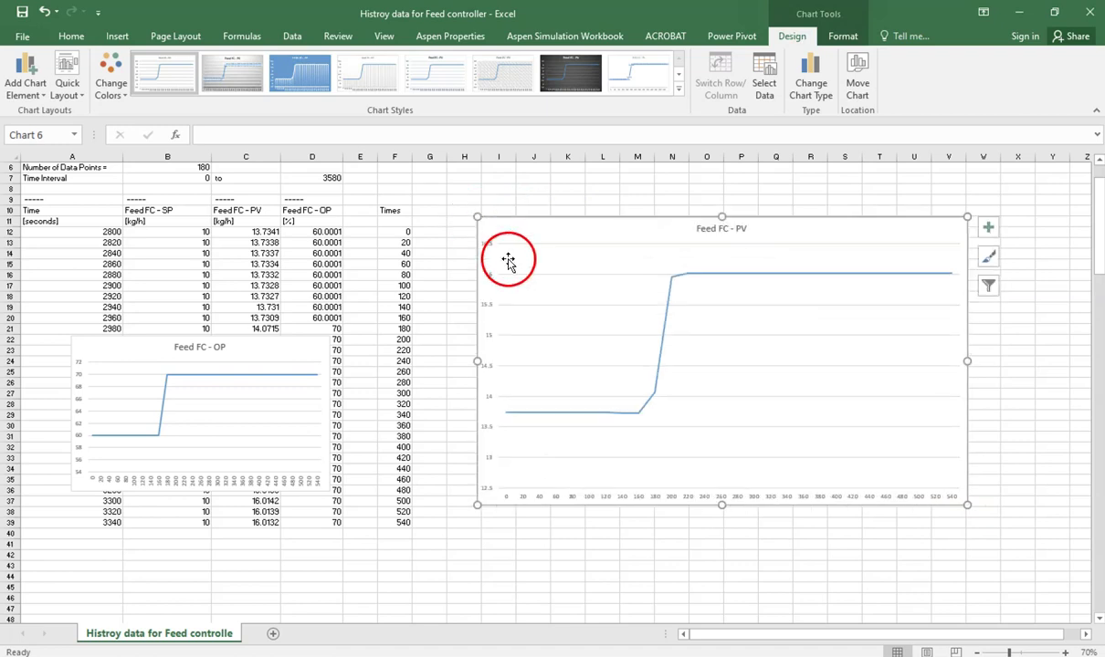
- Set the PV chart's vertical and horizontal axis labels to font size 14 and enlarge the chart so the time labels fit
left_click(491, 248)
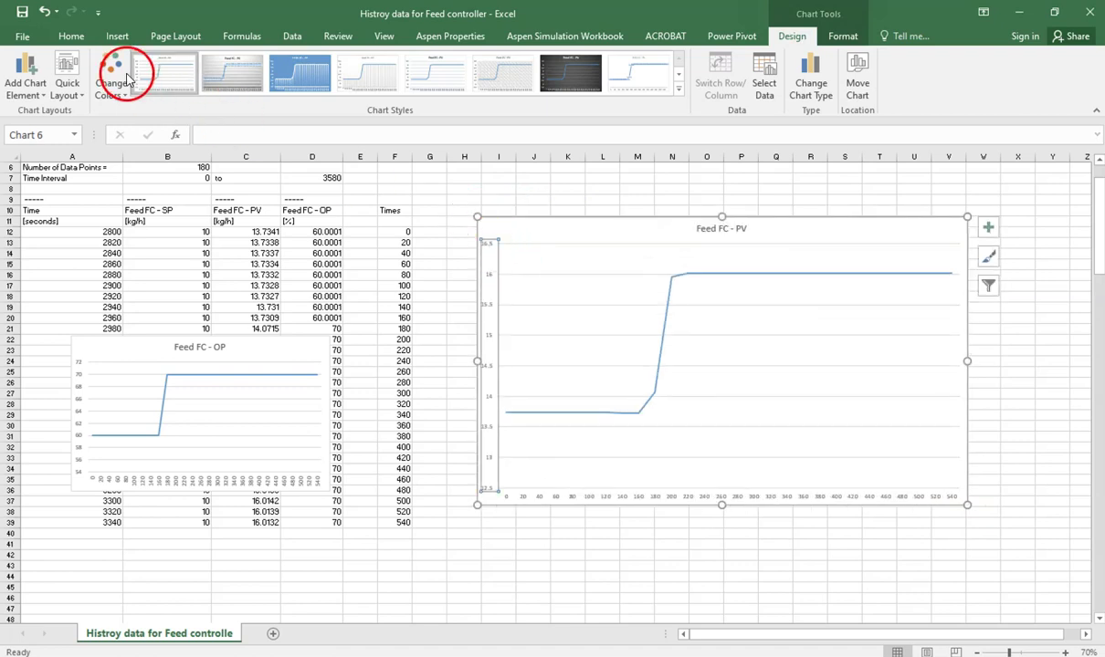
left_click(74, 37)
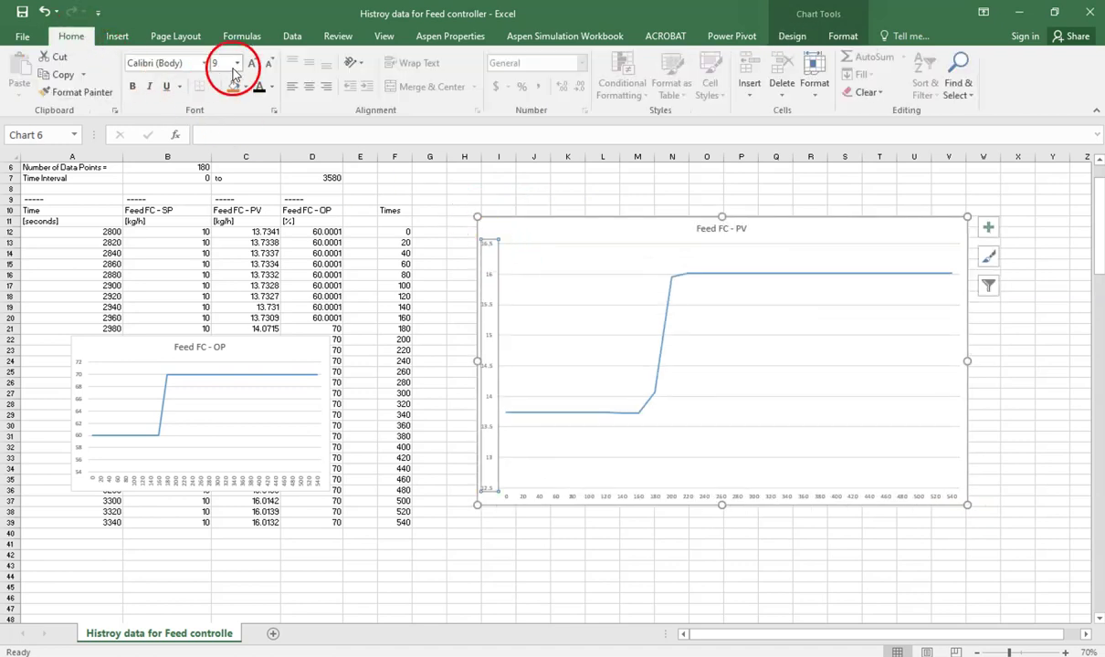
left_click(238, 71)
left_click(229, 167)
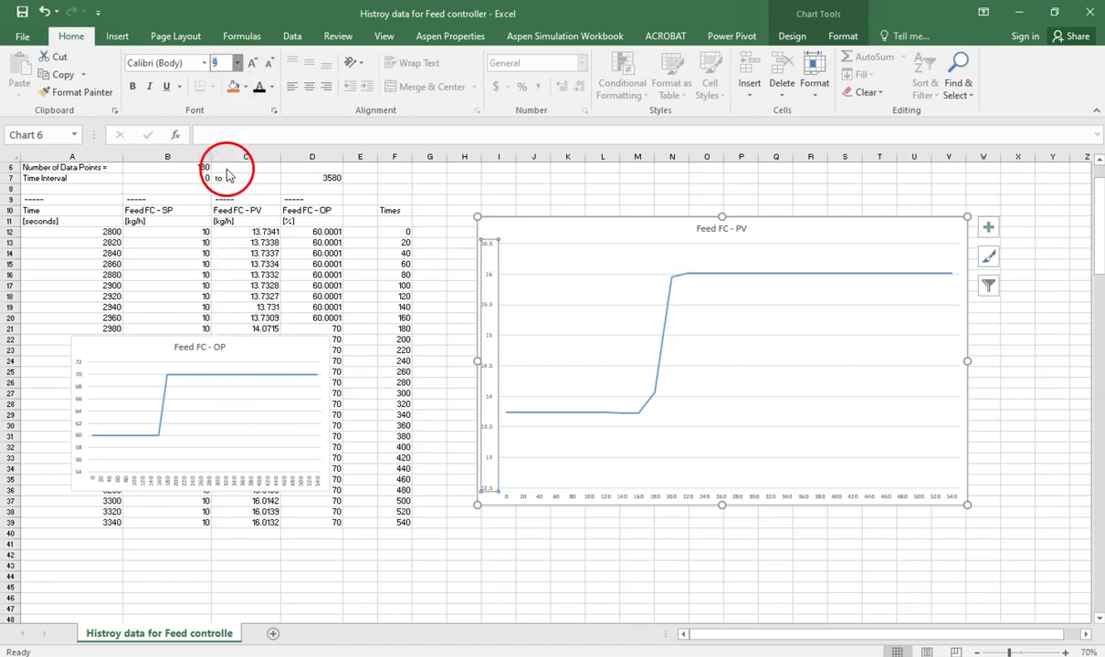
left_click(639, 498)
left_click(237, 64)
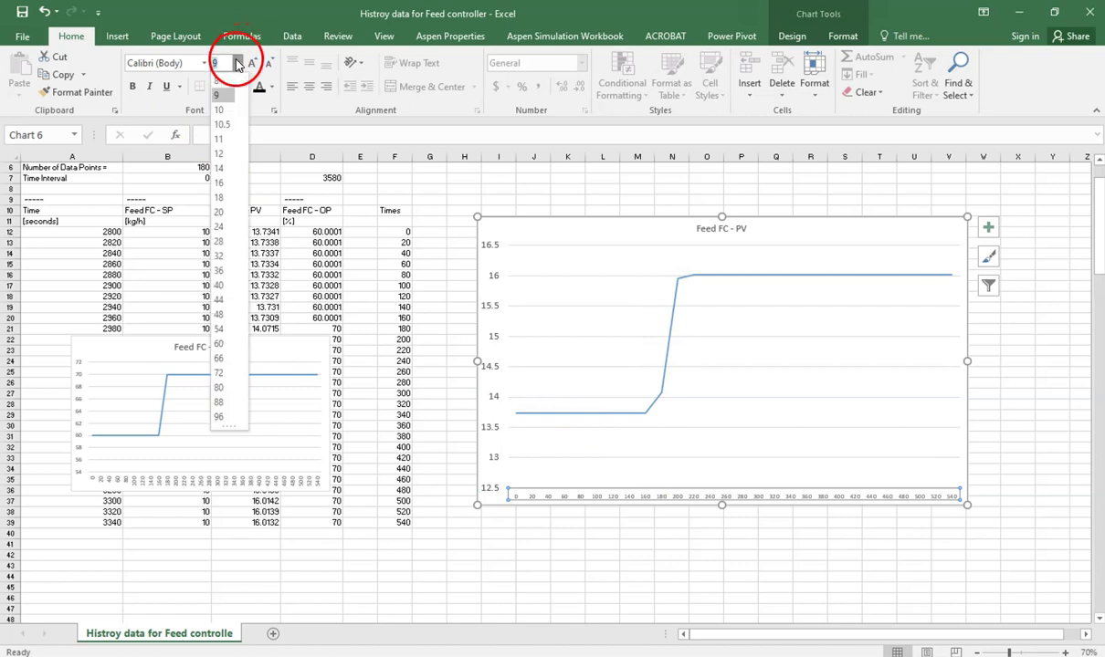
left_click(222, 170)
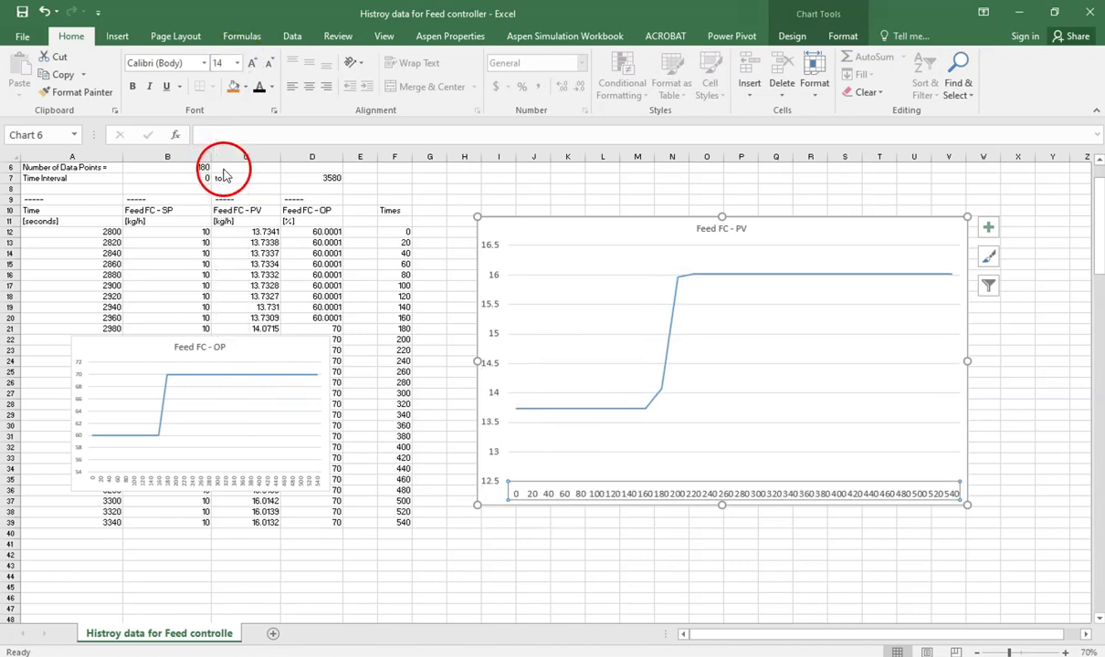
left_click_drag(967, 362, 1027, 361)
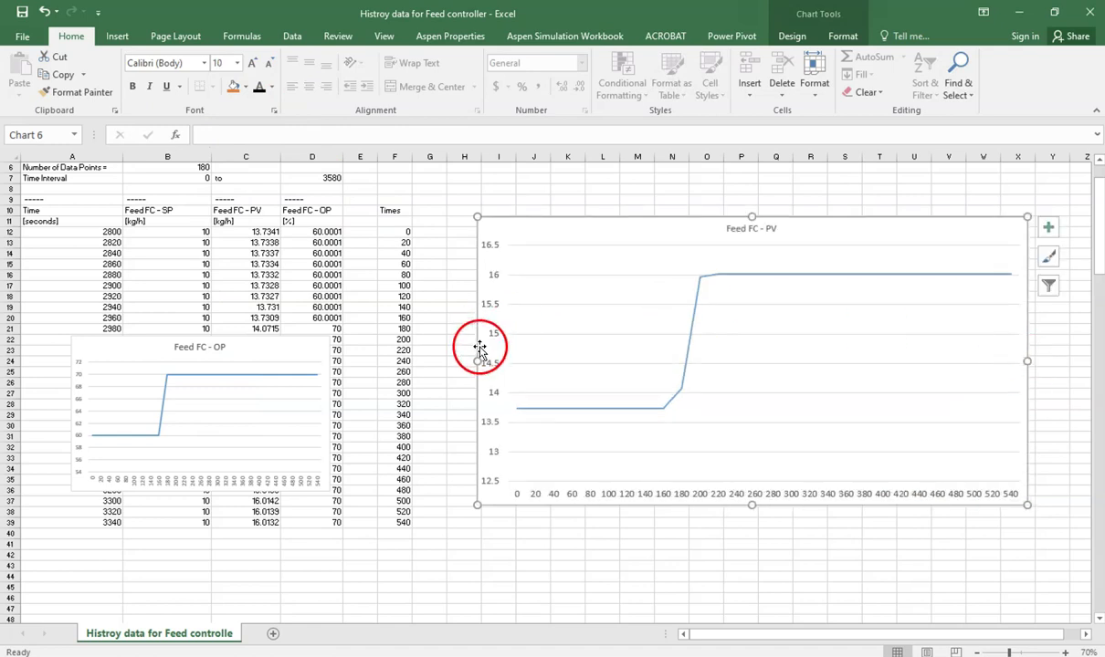
left_click_drag(475, 505, 447, 516)
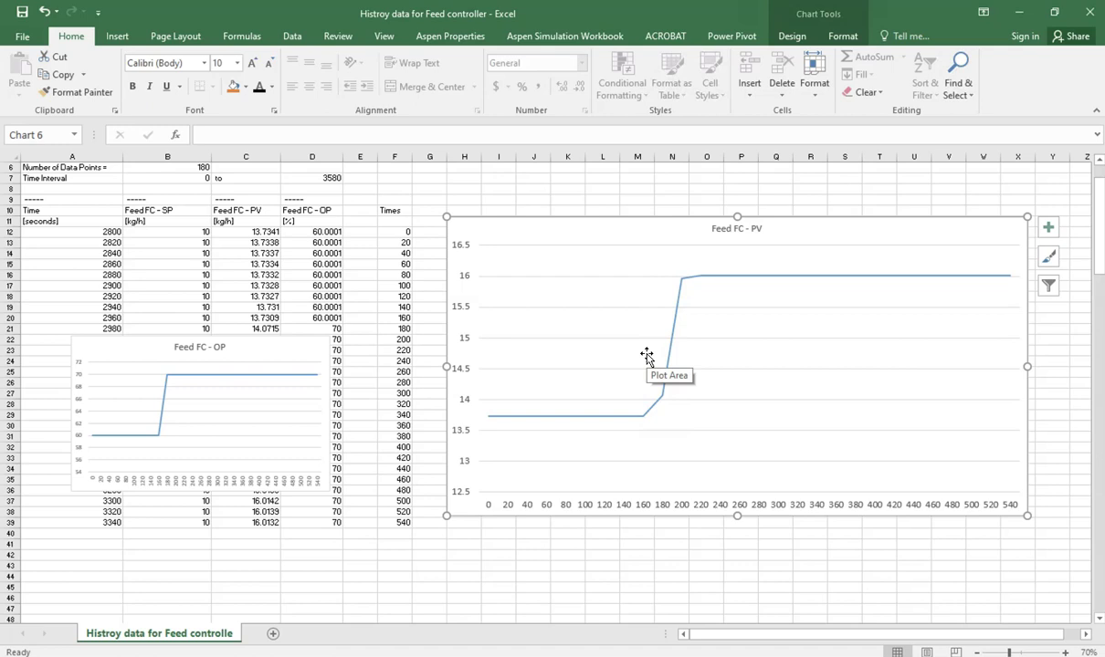
- Switch to the PowerPoint presentation to view the model-fitting example on slide 9, and return to the Feed controller history workbook
mouse_move(585, 654)
left_click(858, 630)
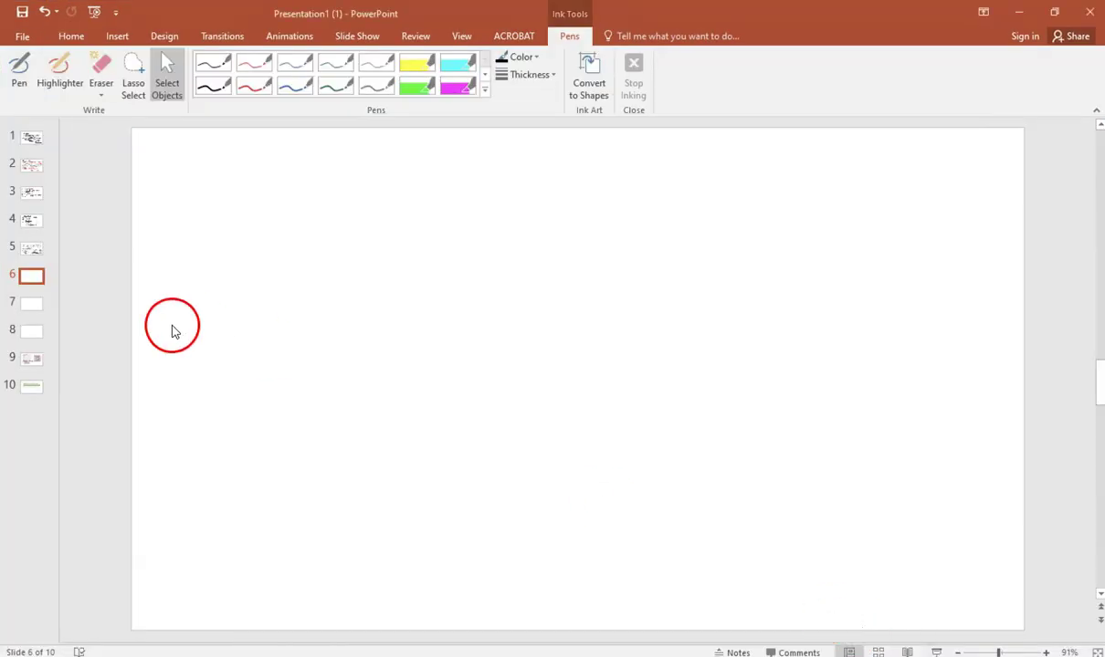
left_click(34, 358)
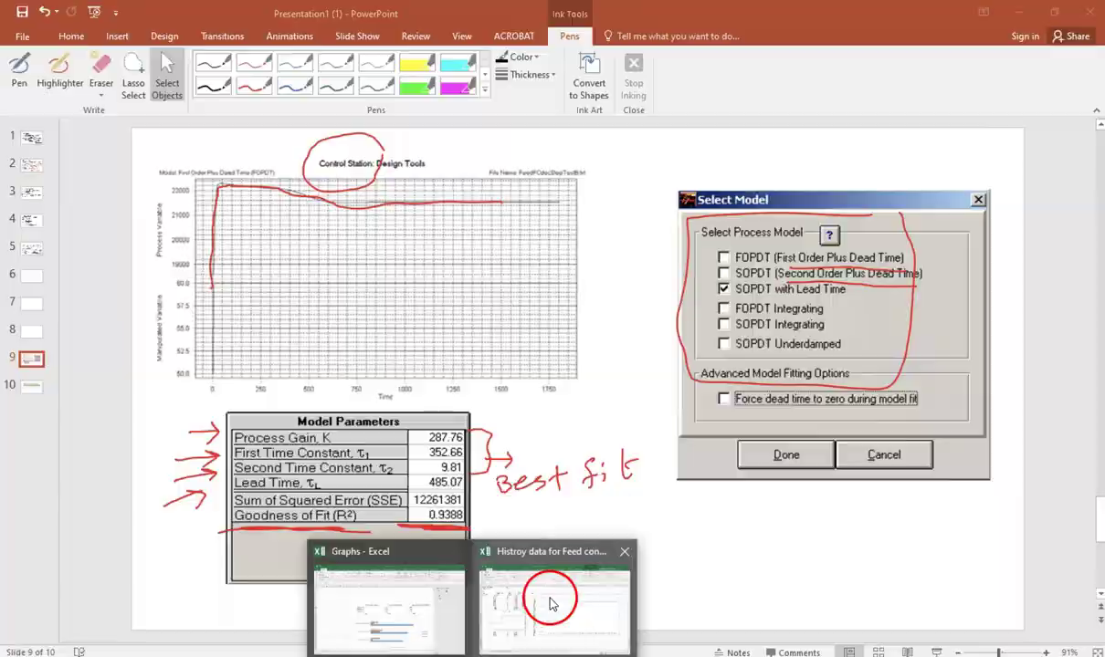
left_click(531, 538)
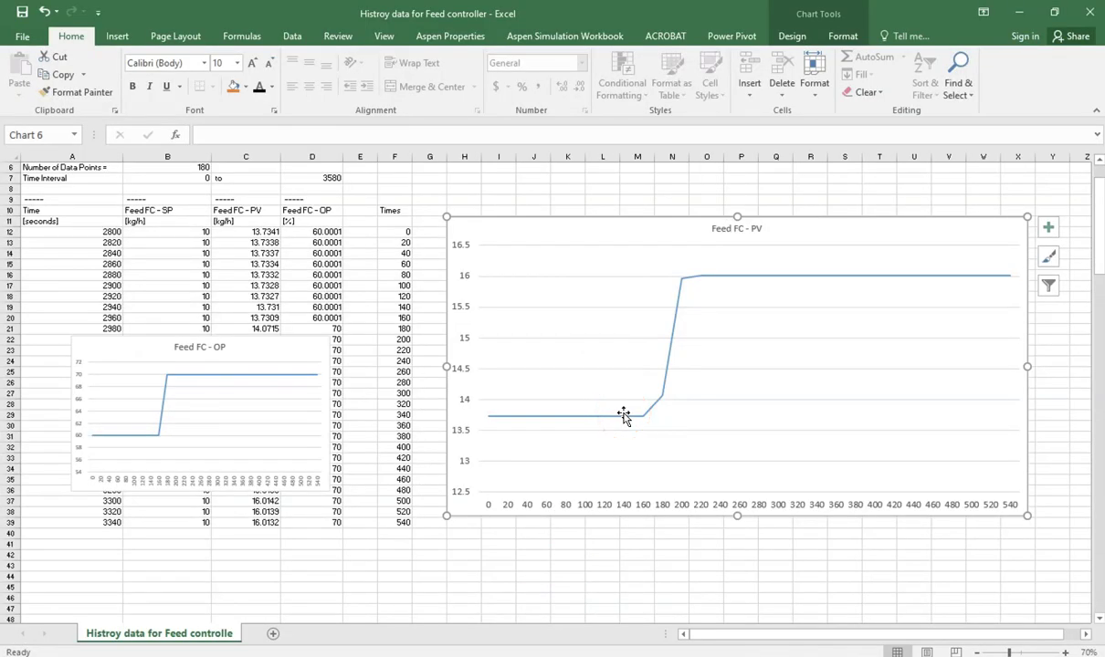
- Draw a straight line about 2.5" high and 0.51" wide along the PV curve's steep rise, adjusting its endpoints to match the slope
left_click(117, 36)
left_click(483, 188)
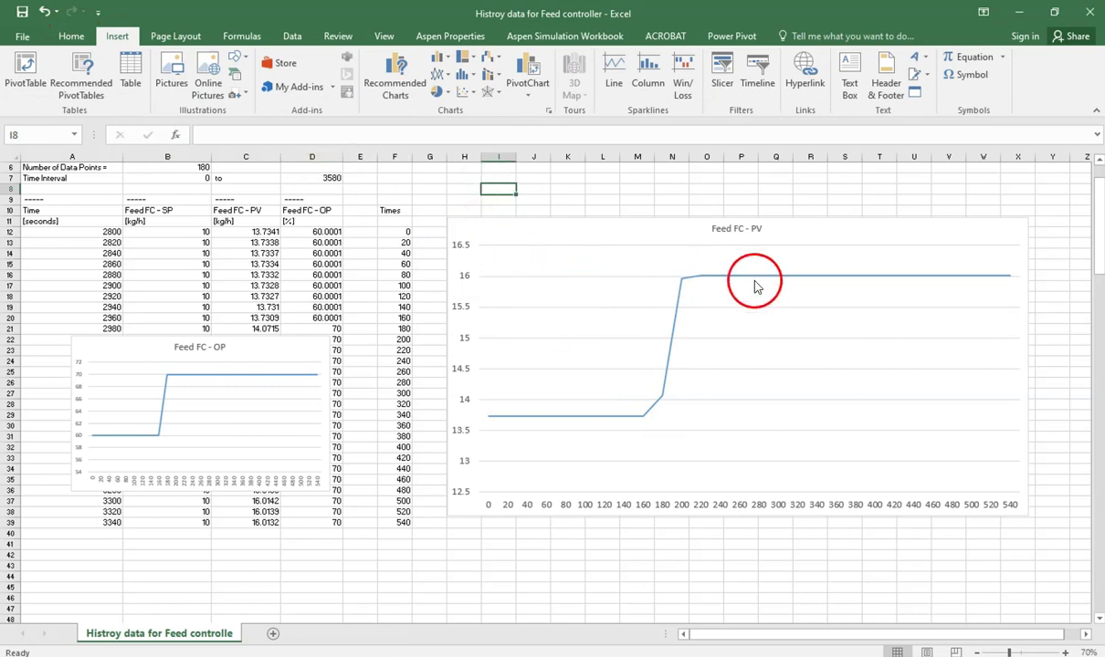
left_click(73, 35)
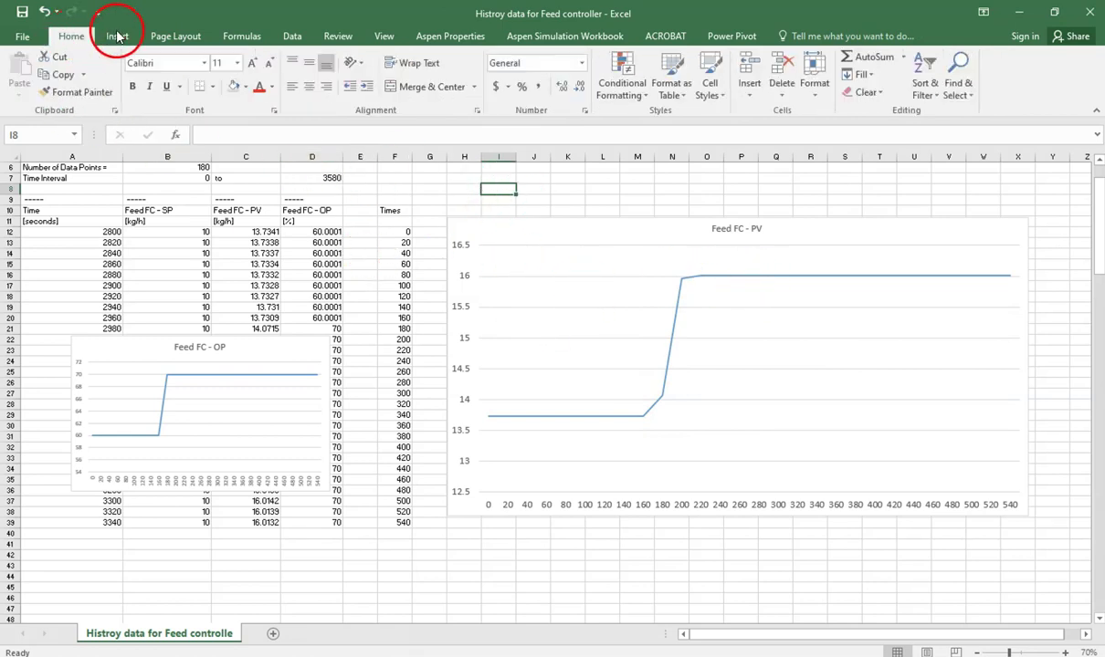
left_click(120, 37)
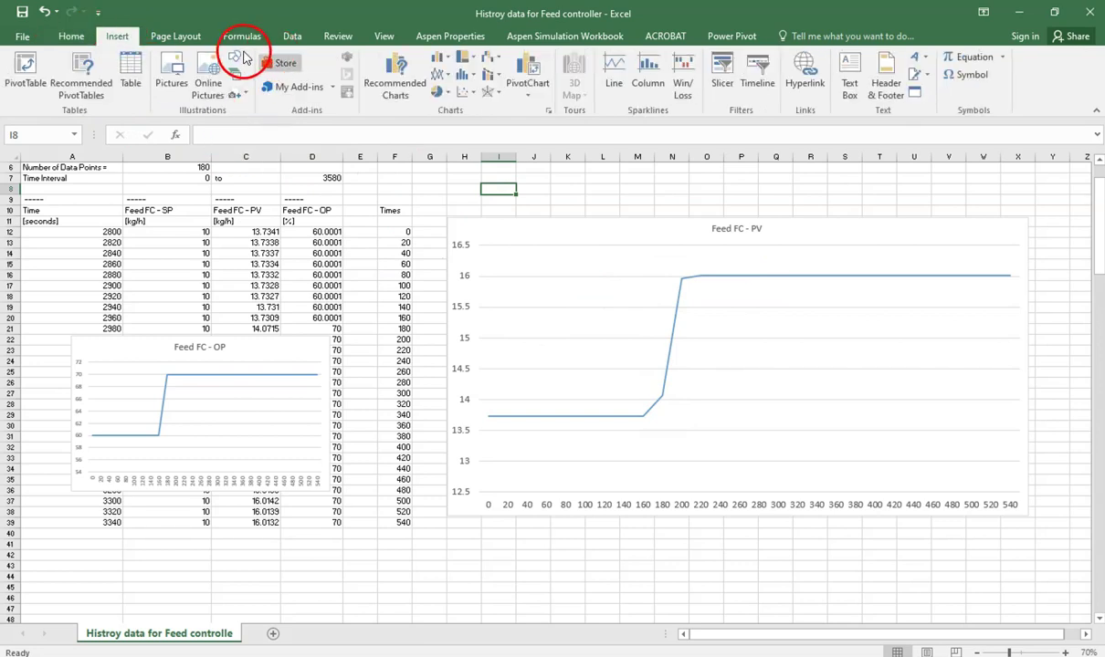
left_click(240, 58)
left_click(249, 82)
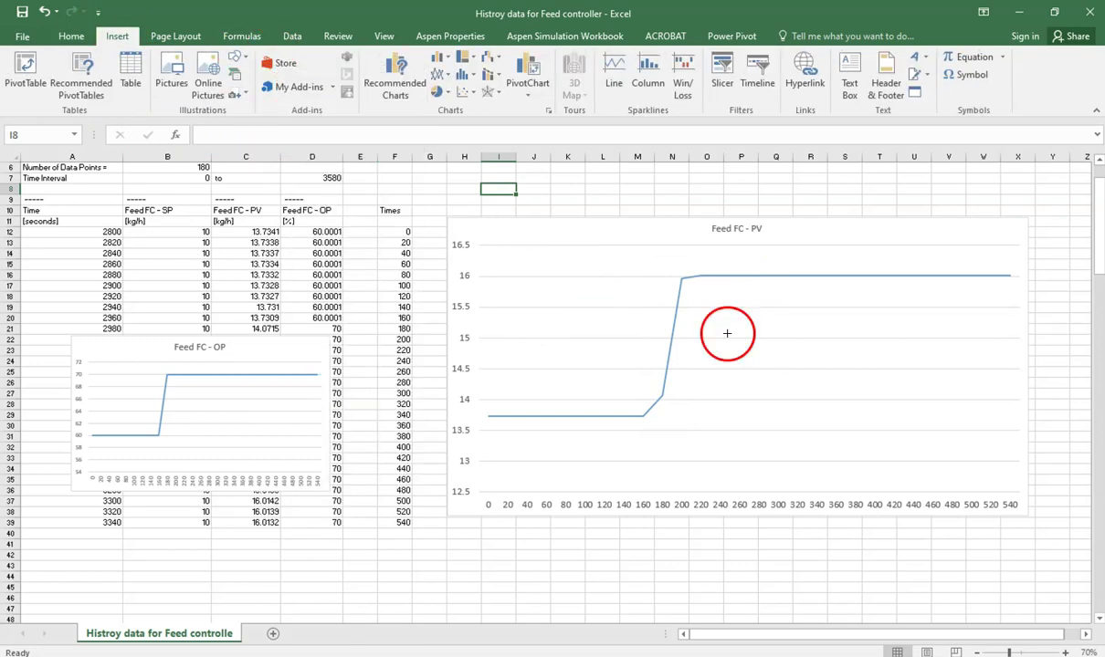
left_click_drag(692, 251, 658, 380)
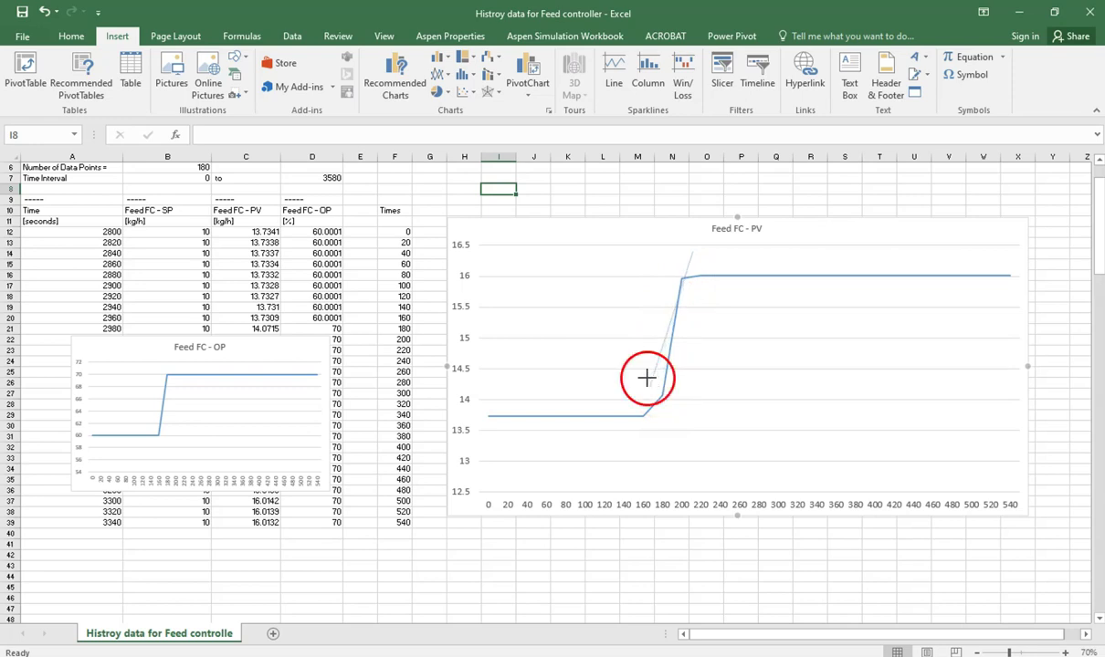
left_click_drag(653, 382, 653, 383)
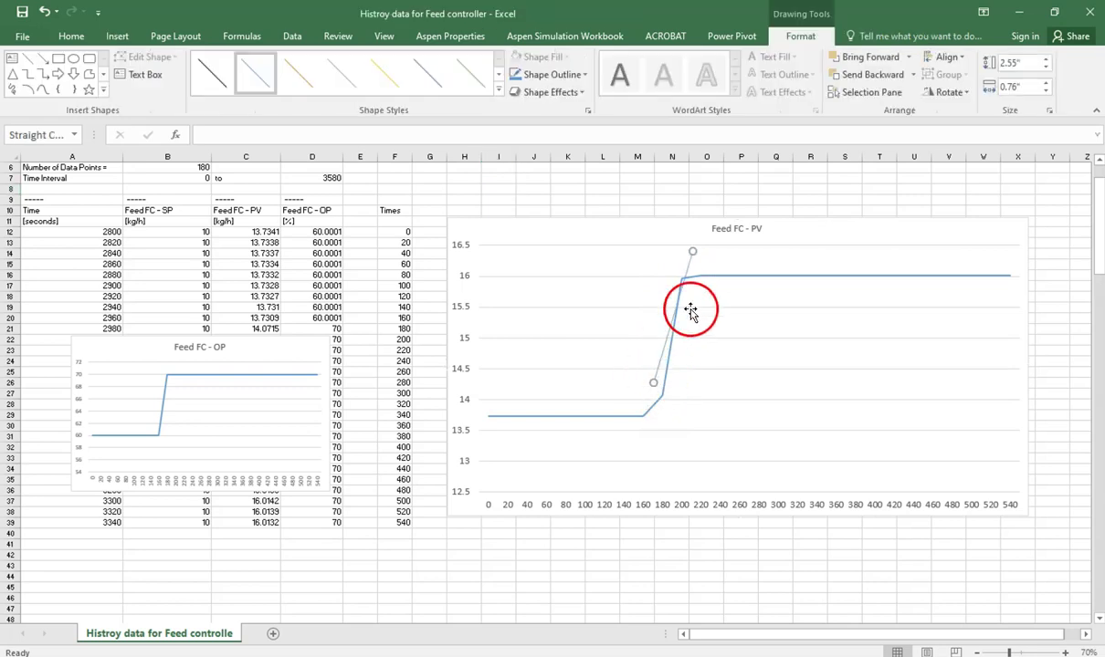
left_click_drag(687, 258, 684, 253)
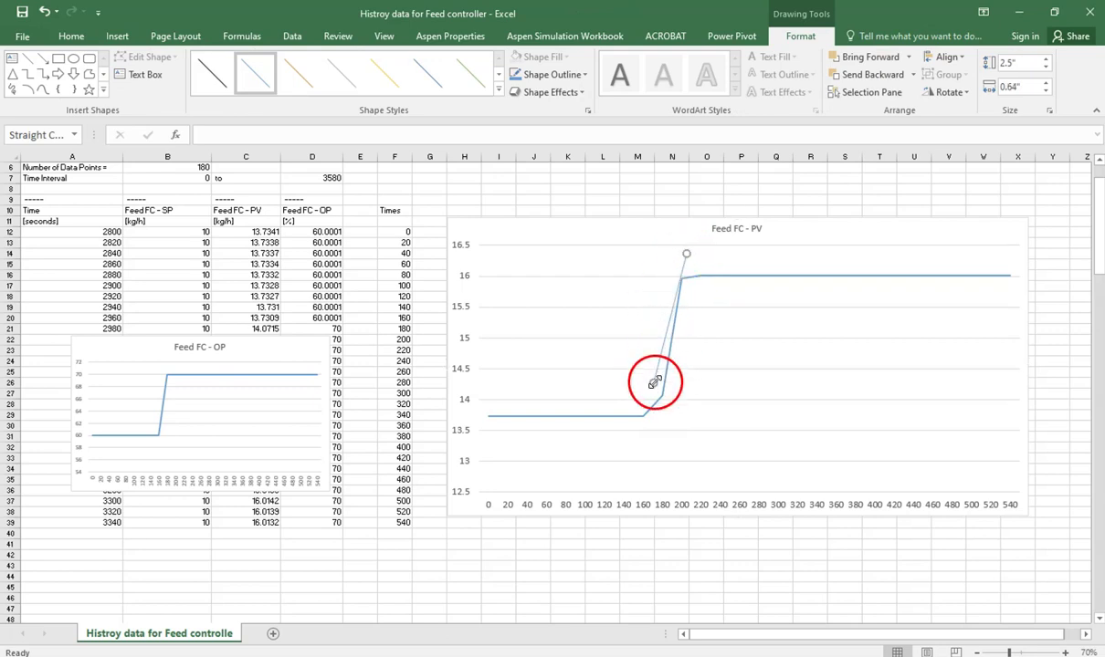
left_click_drag(657, 381, 659, 382)
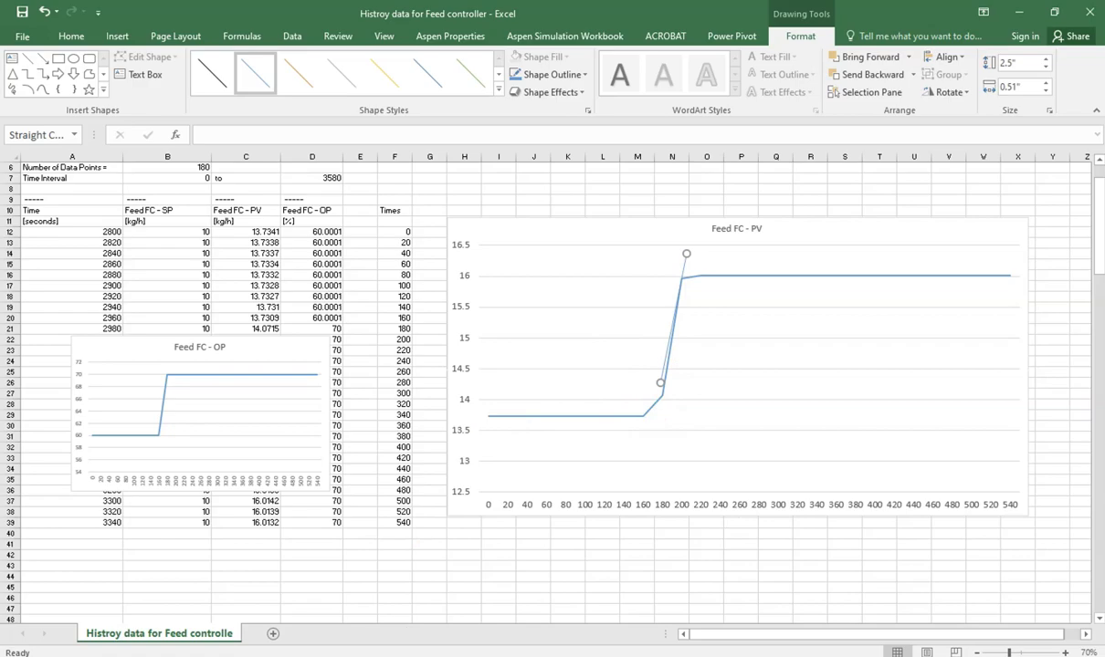
- Review the gain, dead time and time constant calculations on slide 5 in PowerPoint, and return to the PV chart in Excel
mouse_move(554, 656)
left_click(838, 612)
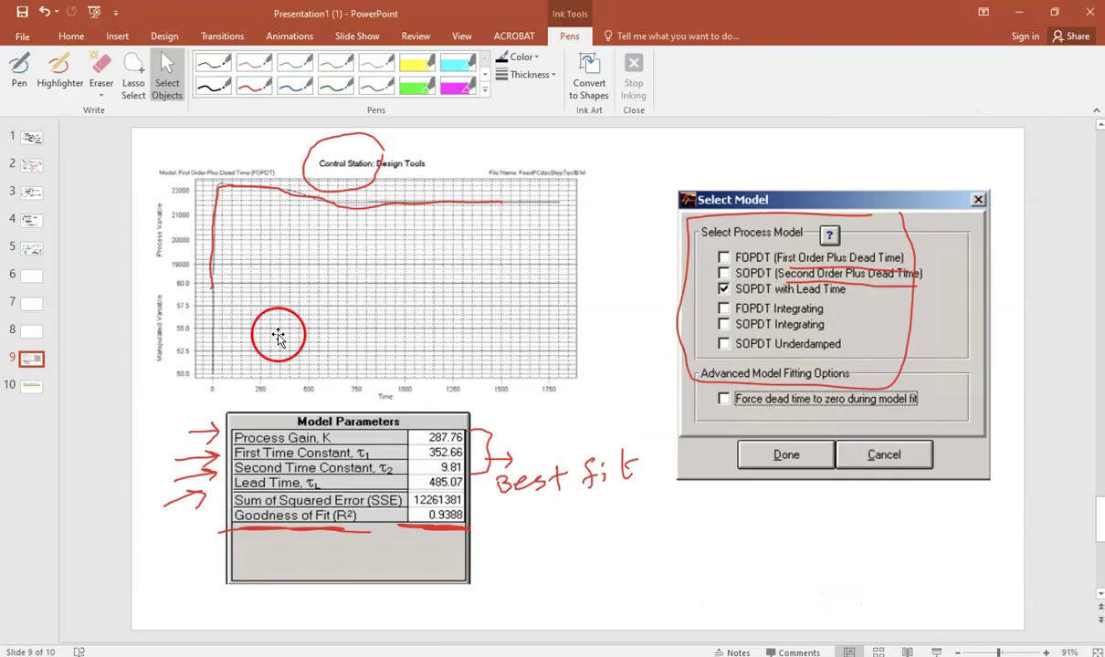
left_click(32, 249)
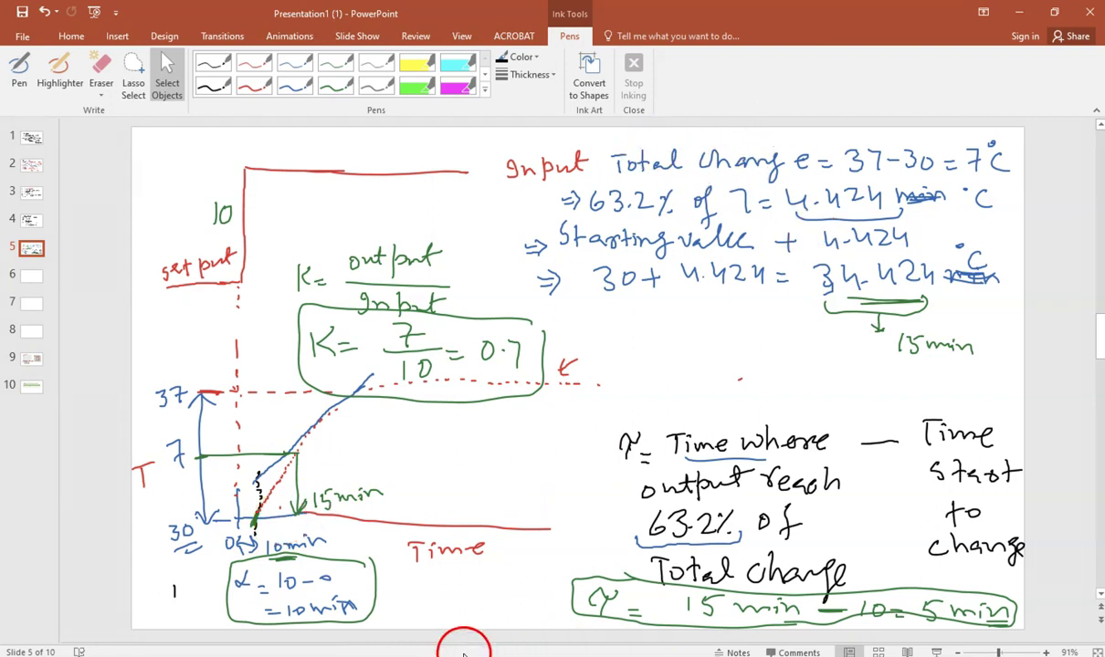
left_click(517, 594)
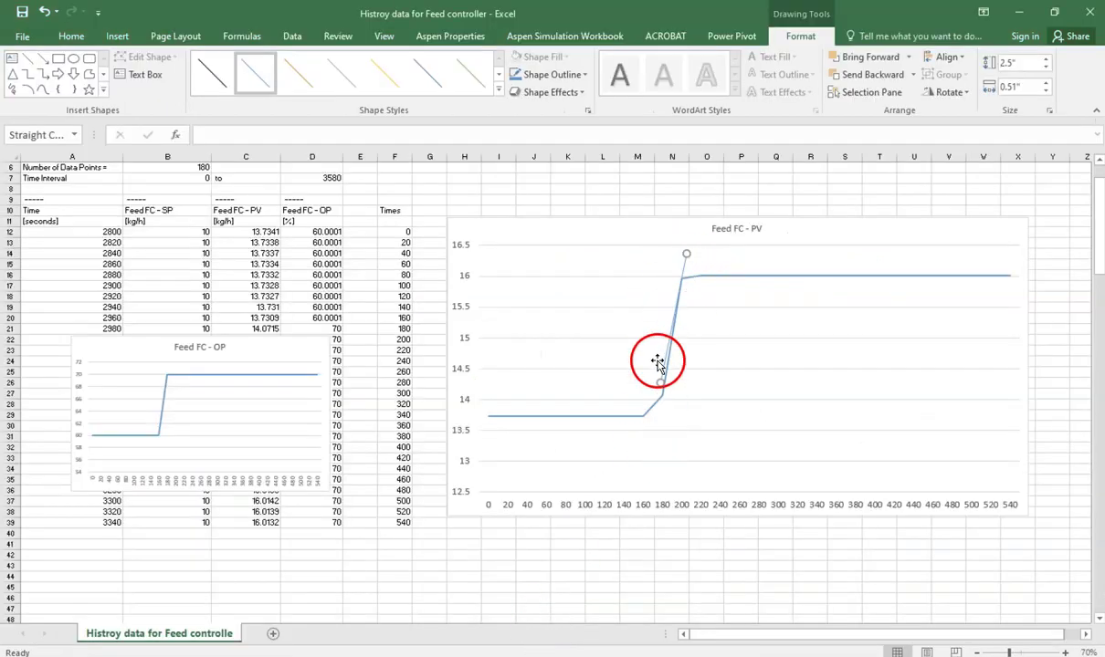
mouse_move(645, 421)
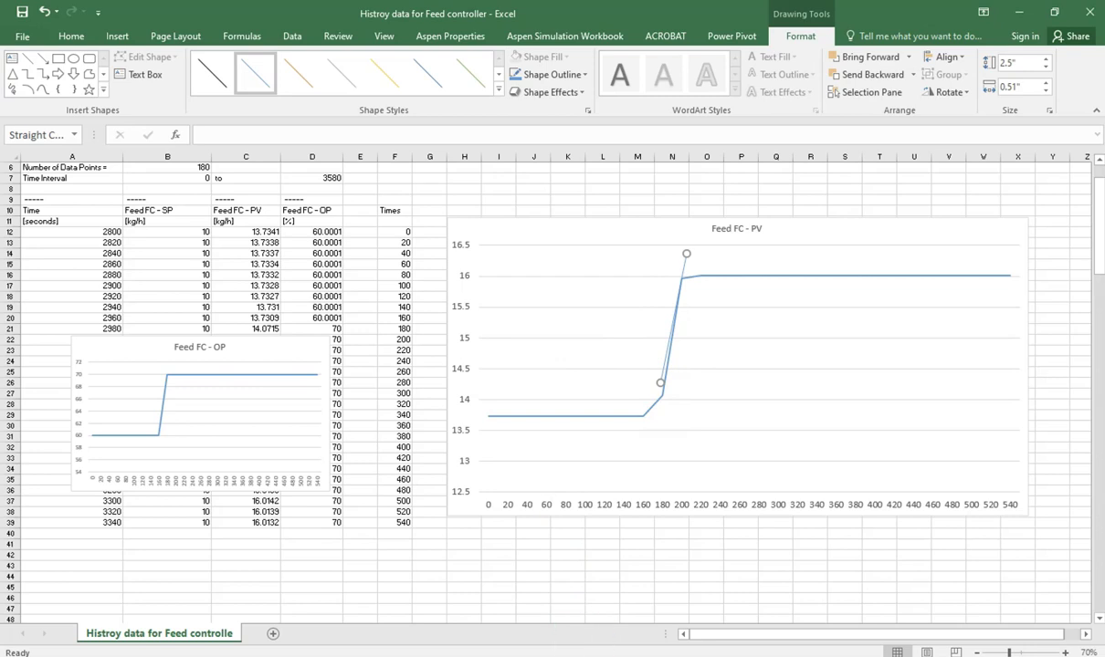
- Switch to PowerPoint and handwrite "Total change = 16 - 13.7309 = 2.2691 kg/h" in black ink on the blank slide 6
left_click(584, 656)
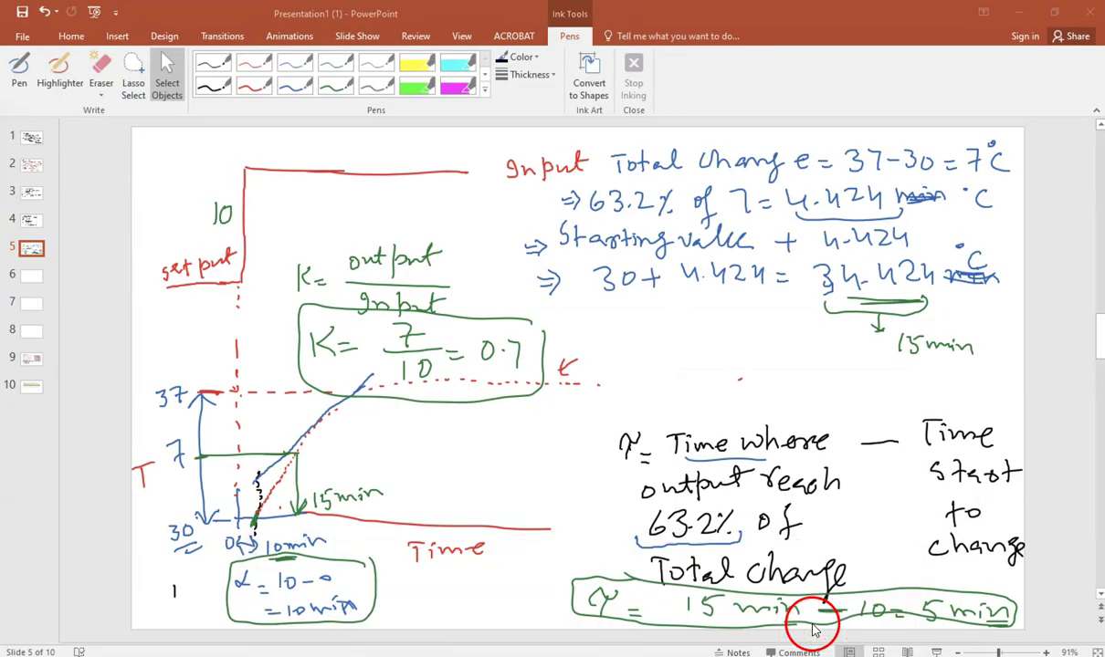
left_click(787, 614)
left_click(31, 276)
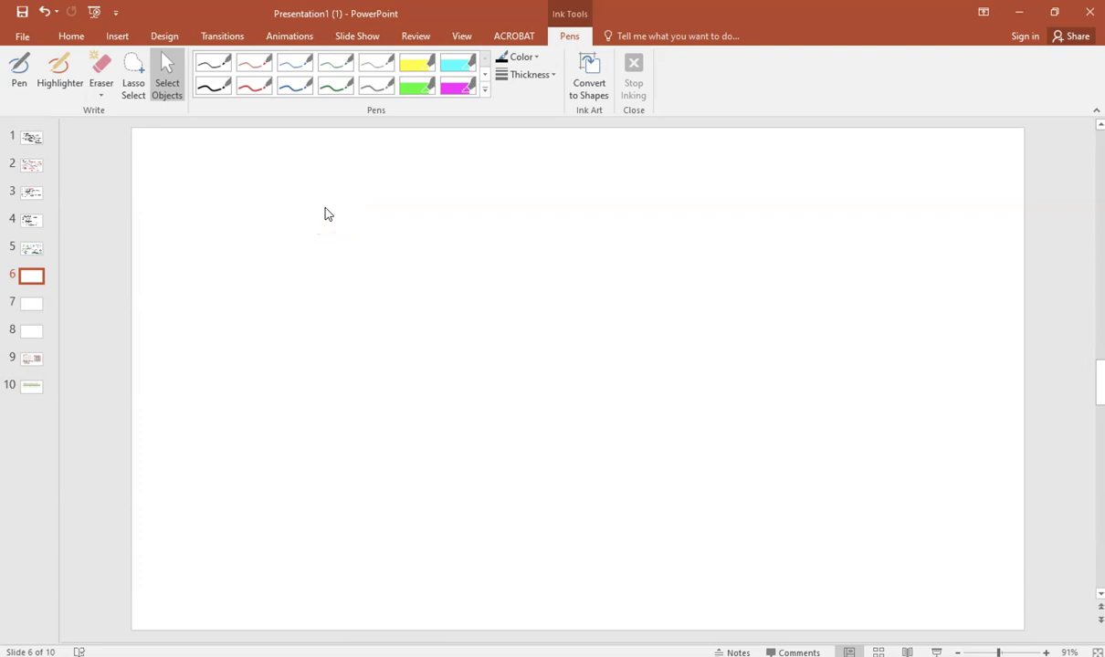
left_click(214, 87)
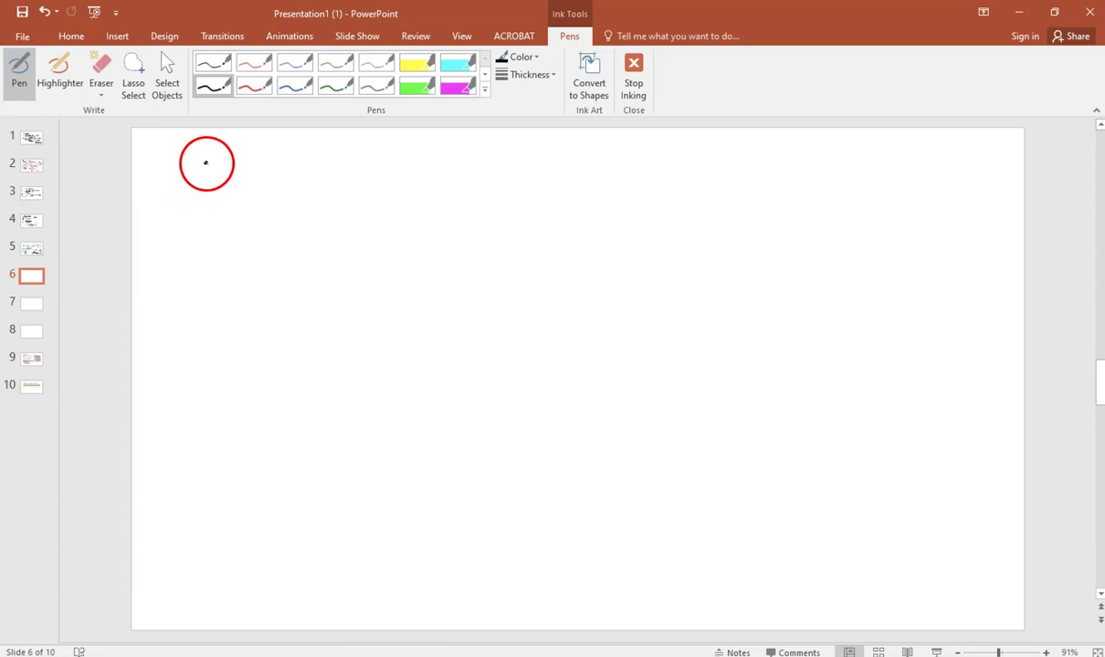
mouse_move(202, 161)
left_mouse_down()
mouse_move(231, 179)
mouse_move(267, 160)
mouse_move(309, 180)
mouse_move(325, 162)
mouse_move(332, 175)
mouse_move(459, 169)
left_mouse_up()
mouse_move(447, 178)
left_mouse_down()
mouse_move(568, 176)
mouse_move(605, 162)
mouse_move(615, 172)
mouse_move(636, 160)
mouse_move(645, 172)
mouse_move(678, 179)
left_mouse_up()
mouse_move(698, 165)
left_mouse_down()
mouse_move(708, 183)
mouse_move(747, 168)
left_mouse_up()
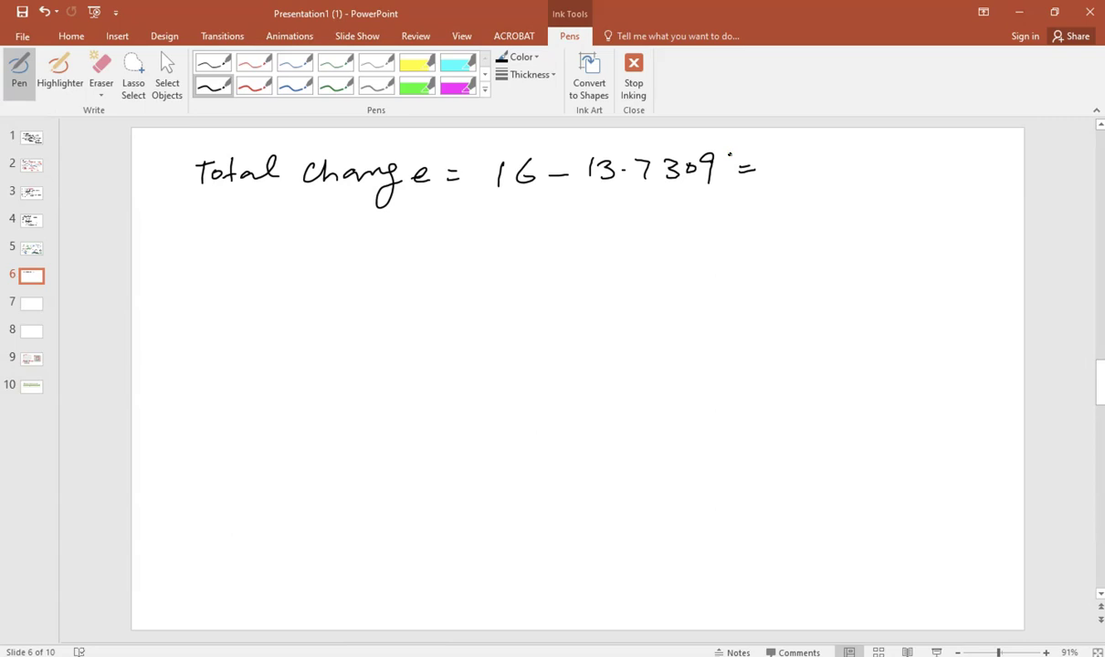
mouse_move(791, 158)
left_mouse_down()
mouse_move(845, 161)
mouse_move(871, 177)
mouse_move(906, 163)
mouse_move(903, 177)
mouse_move(915, 162)
mouse_move(913, 176)
mouse_move(934, 181)
mouse_move(967, 160)
mouse_move(967, 183)
mouse_move(980, 209)
left_mouse_up()
left_click(824, 175)
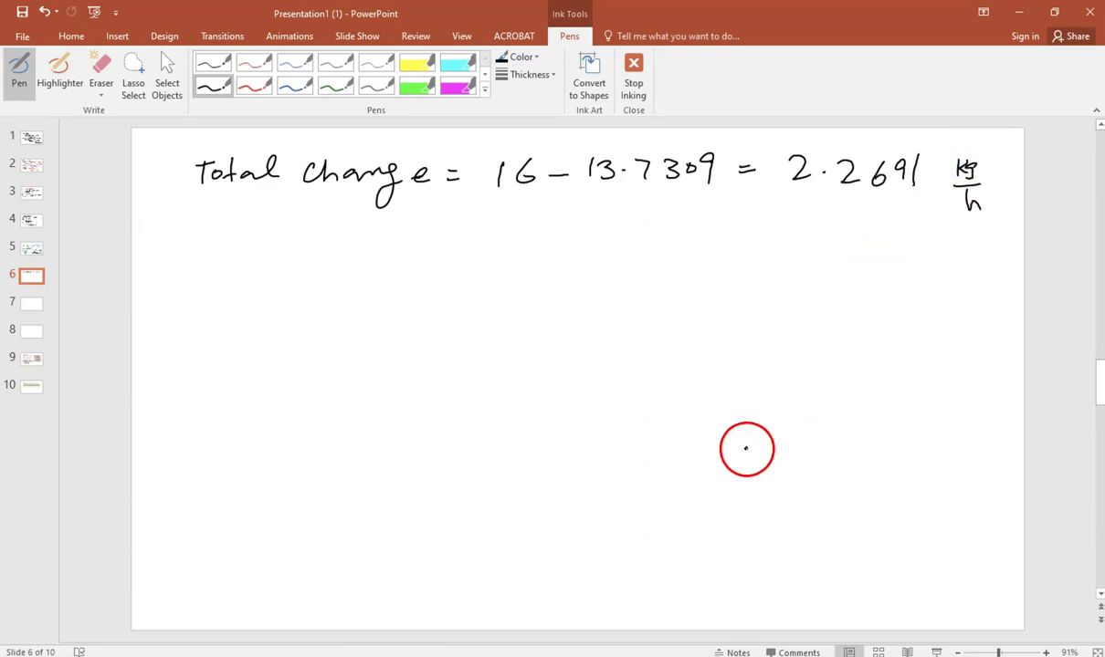
- Check where the PV curve starts to rise in the Excel chart, review the worked example on slide 5 in PowerPoint, and return to slide 6
mouse_move(475, 654)
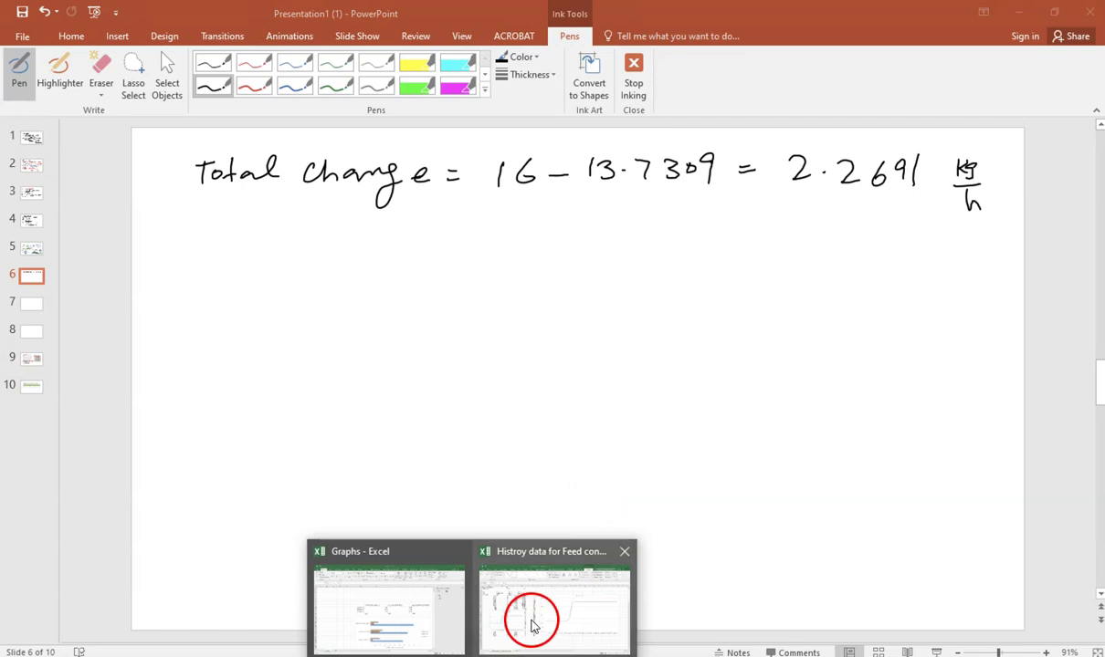
left_click(505, 589)
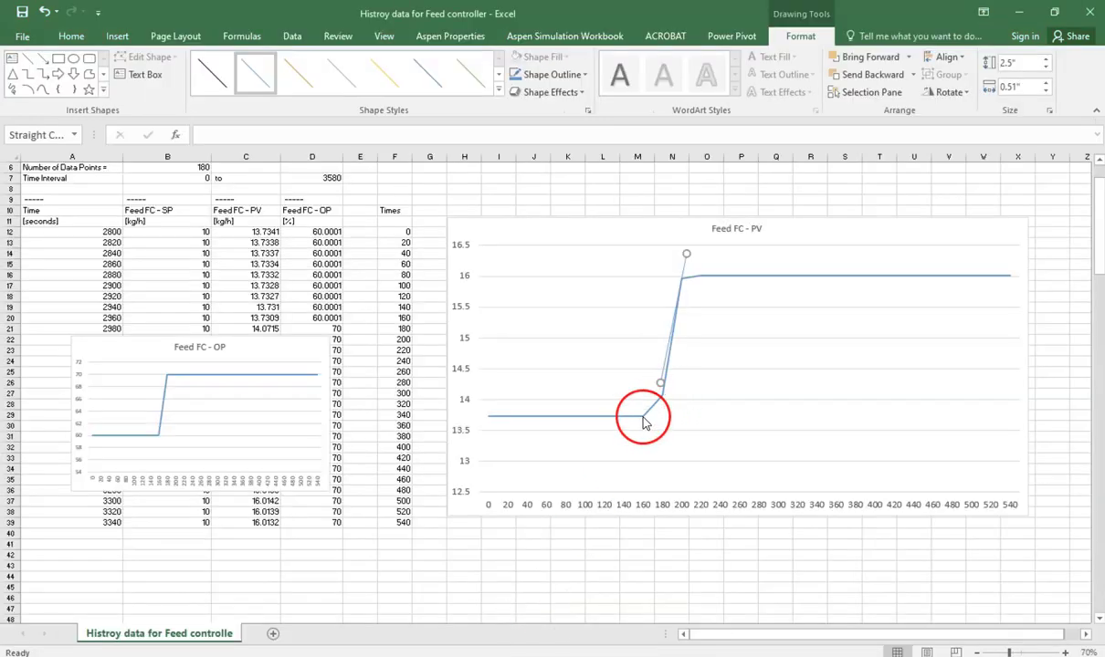
mouse_move(644, 422)
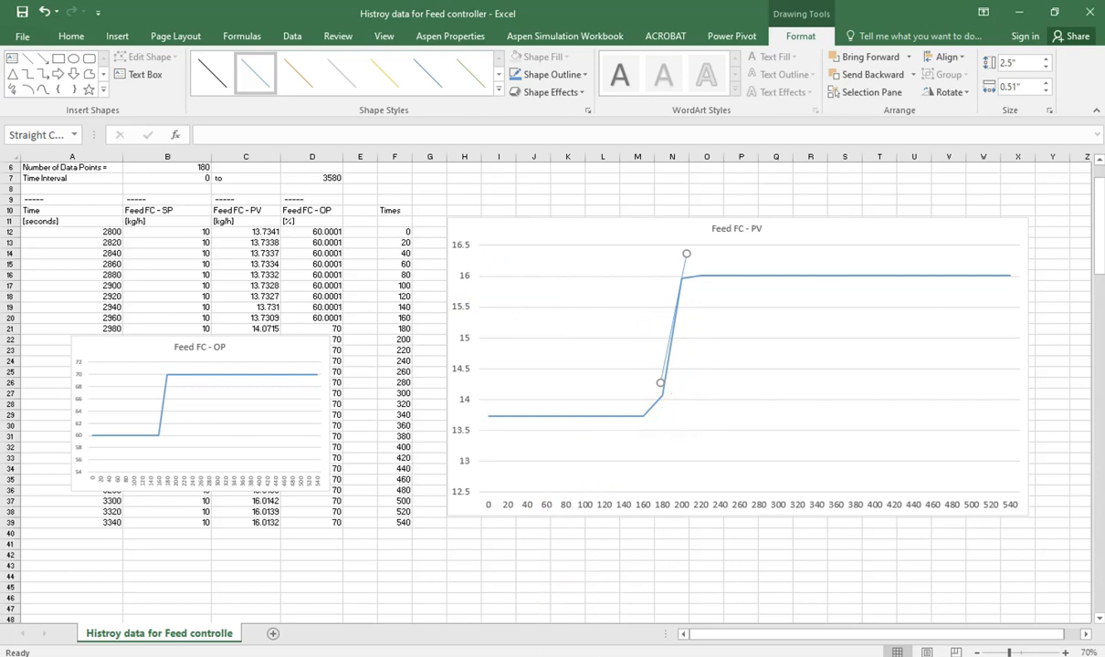
left_click(784, 626)
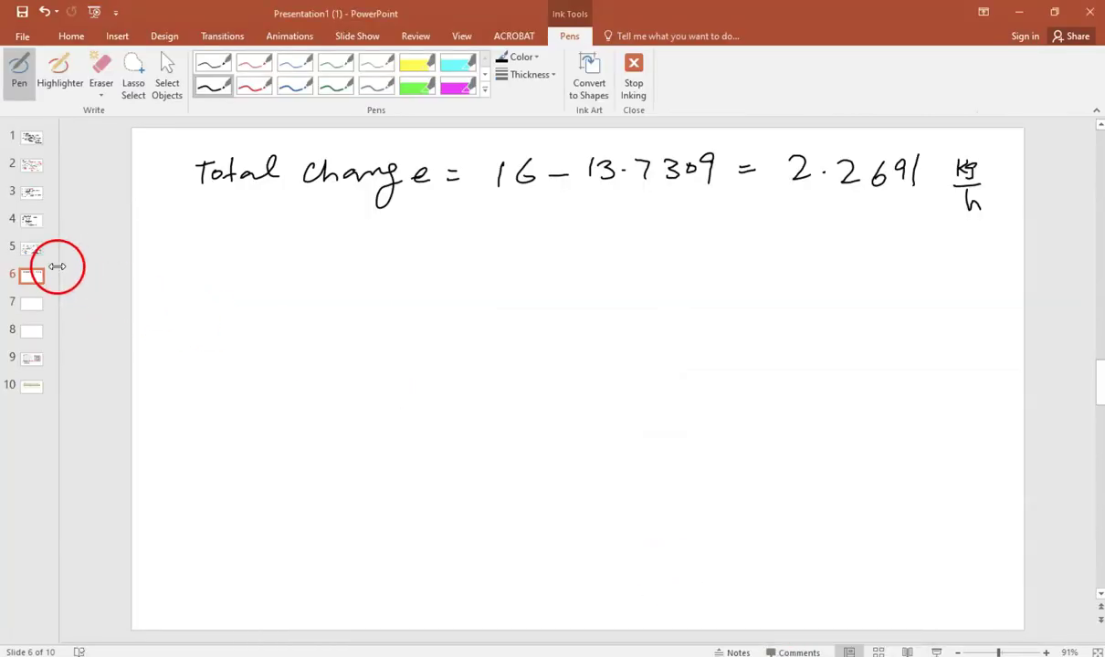
left_click(33, 248)
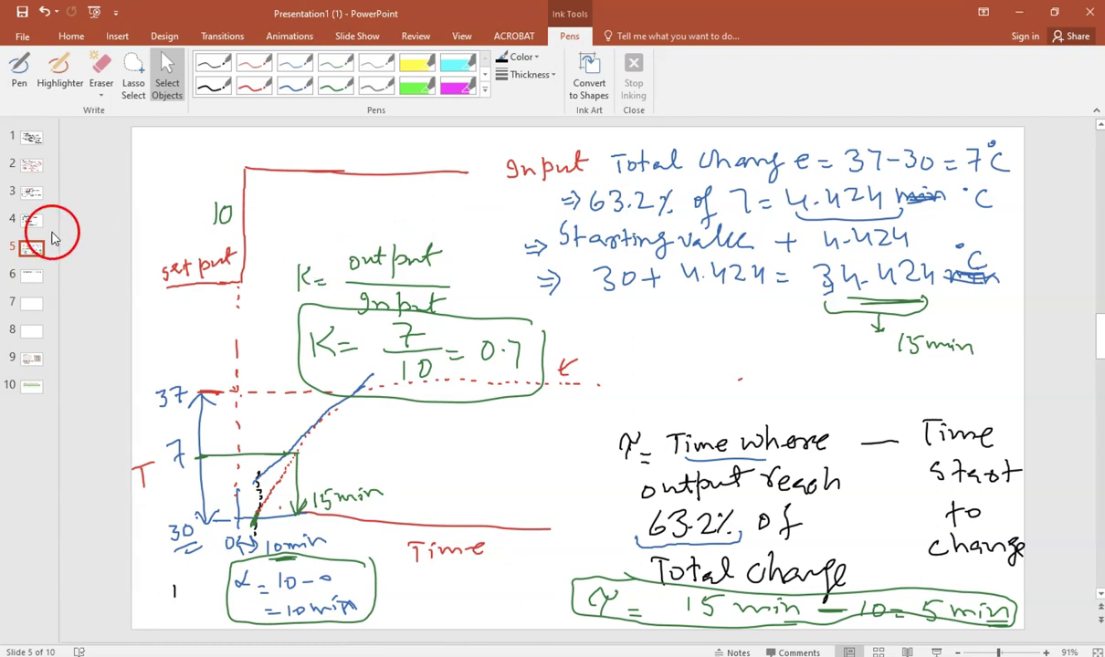
left_click(33, 276)
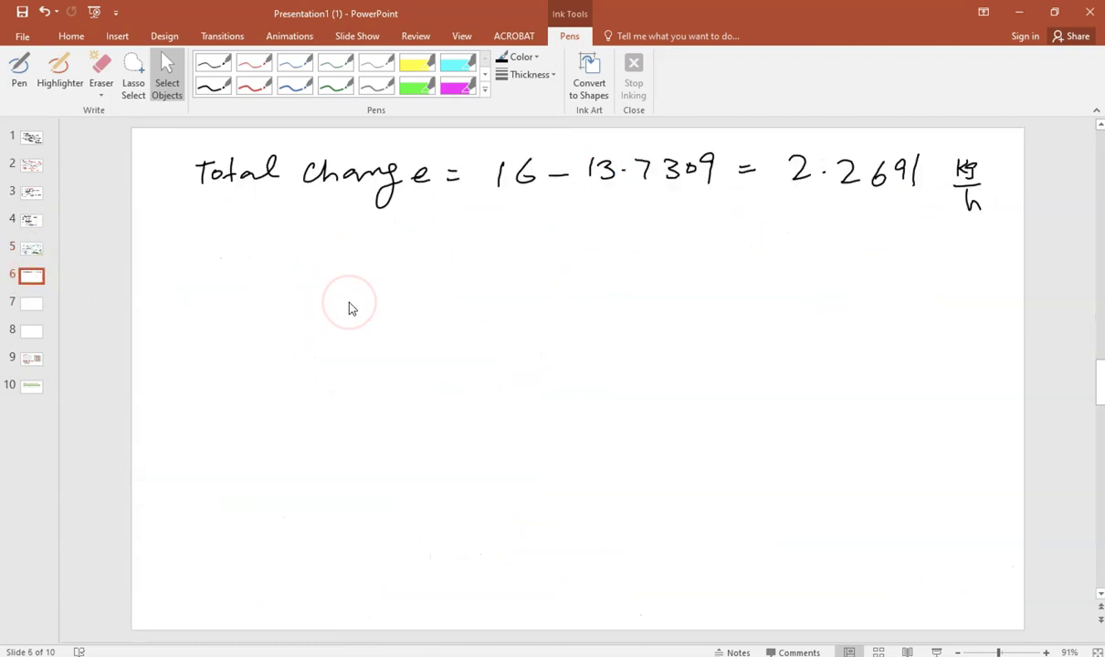
- Handwrite "63.2% of 2.2691 = 1.434 kg/hr" in red ink below the total change line
left_click(254, 87)
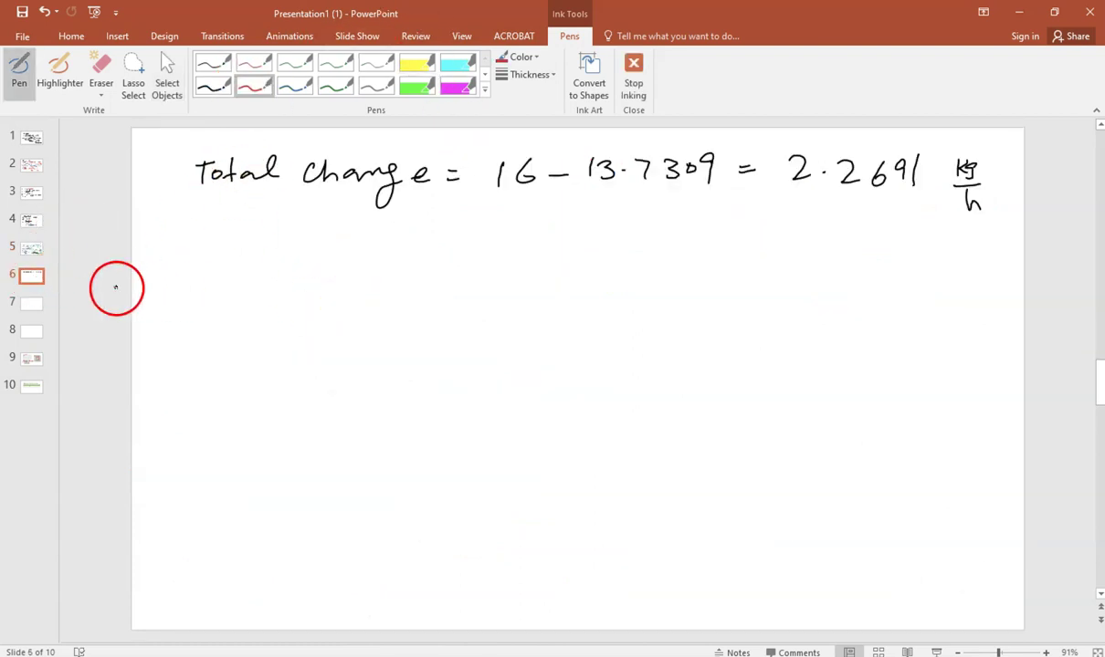
mouse_move(194, 218)
left_mouse_down()
mouse_move(272, 247)
mouse_move(349, 223)
mouse_move(341, 252)
mouse_move(368, 233)
mouse_move(378, 245)
mouse_move(398, 233)
mouse_move(402, 245)
mouse_move(436, 228)
mouse_move(433, 247)
mouse_move(477, 229)
mouse_move(498, 255)
mouse_move(503, 243)
mouse_move(536, 254)
mouse_move(570, 246)
left_mouse_up()
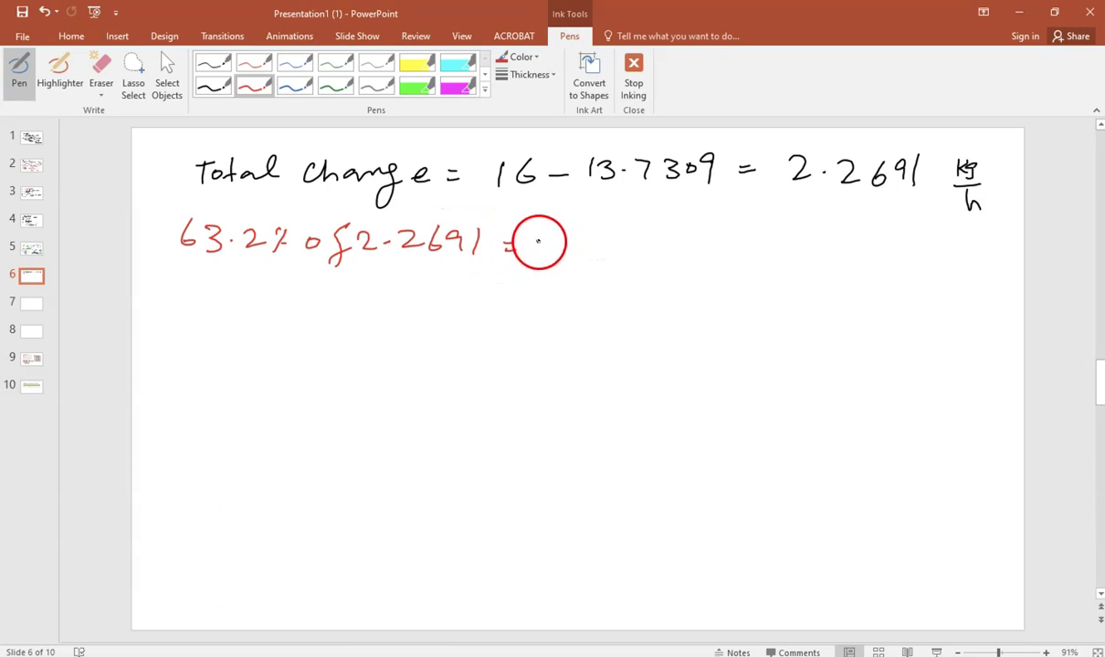
mouse_move(543, 235)
left_mouse_down()
mouse_move(545, 252)
mouse_move(582, 253)
left_mouse_up()
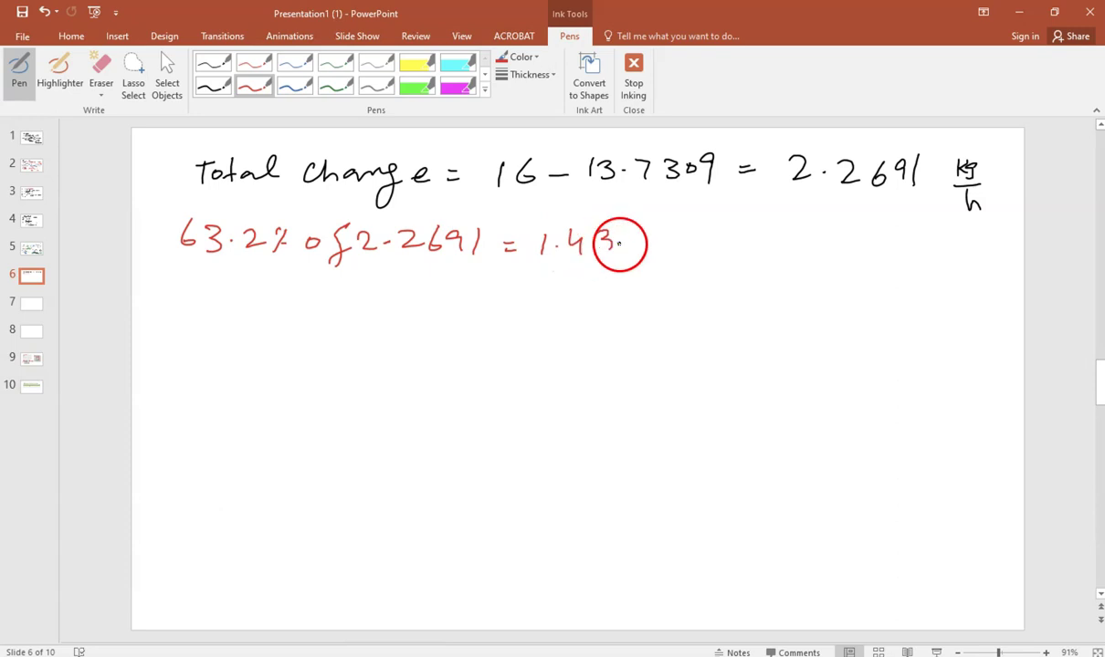
mouse_move(628, 233)
left_mouse_down()
mouse_move(649, 257)
mouse_move(704, 240)
mouse_move(702, 255)
mouse_move(720, 232)
mouse_move(745, 257)
left_mouse_up()
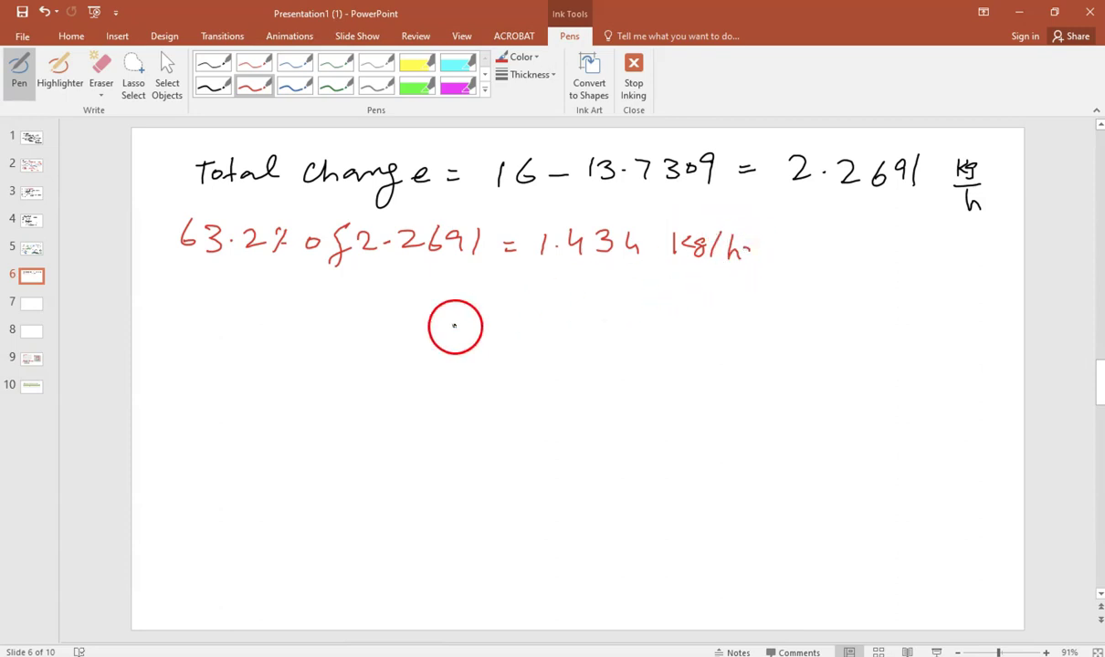
- Underline the "Starting value + 4.424" line in red ink on slide 5
left_click(36, 247)
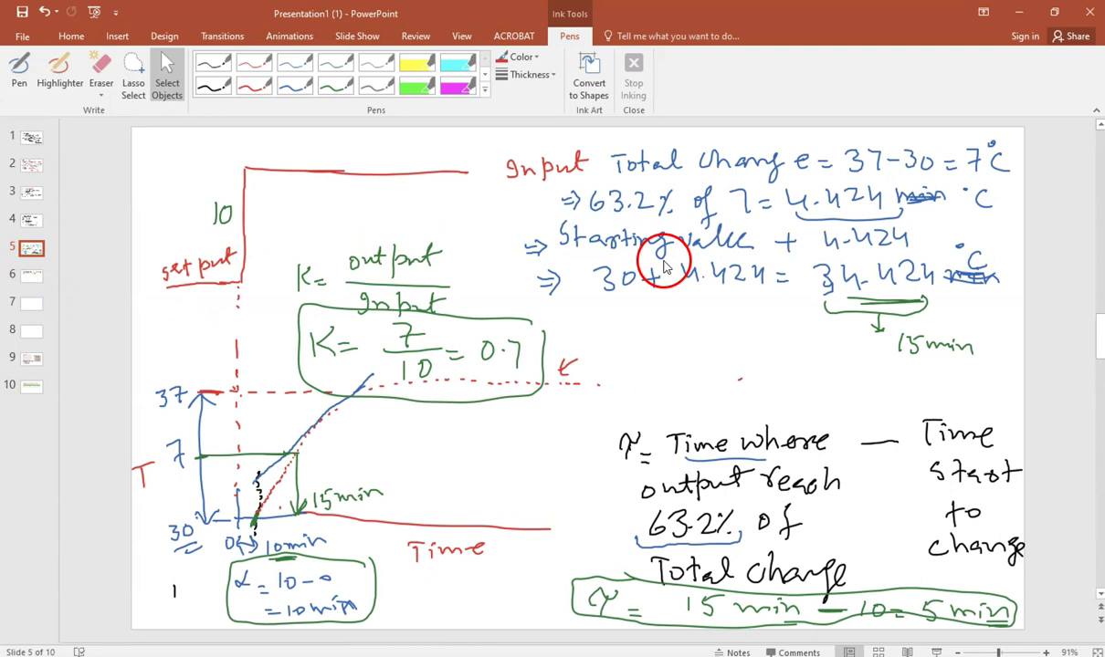
left_click(256, 92)
left_click_drag(552, 247, 904, 265)
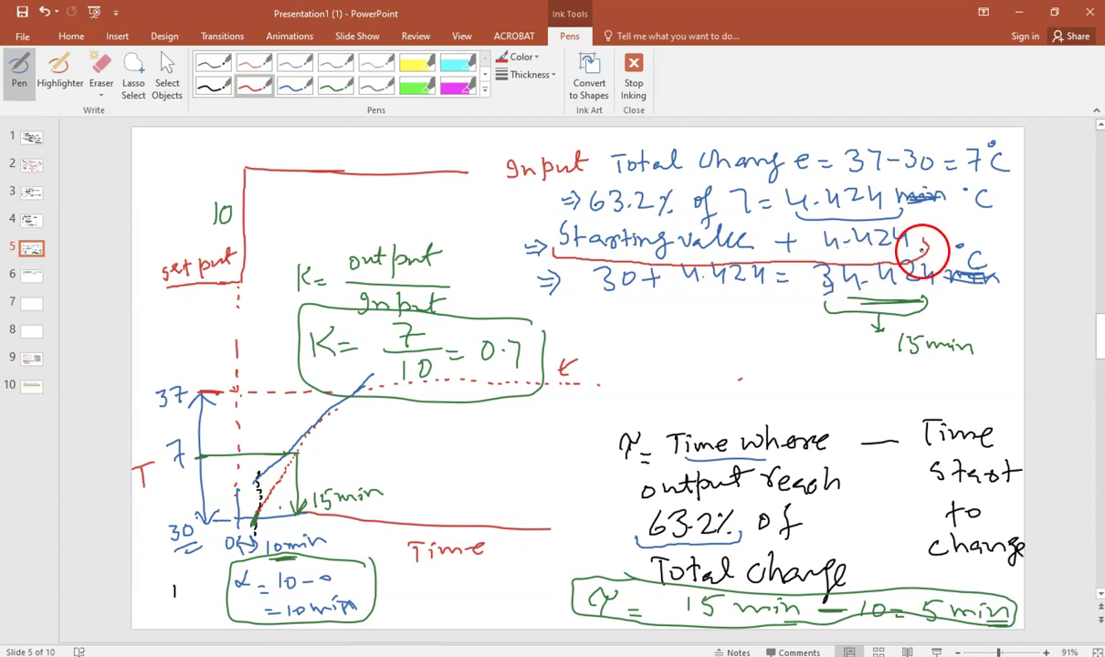
- Handwrite "Starting value + 1.434" in blue ink on slide 6, with an arrow before it and another arrow on the line below
left_click(31, 275)
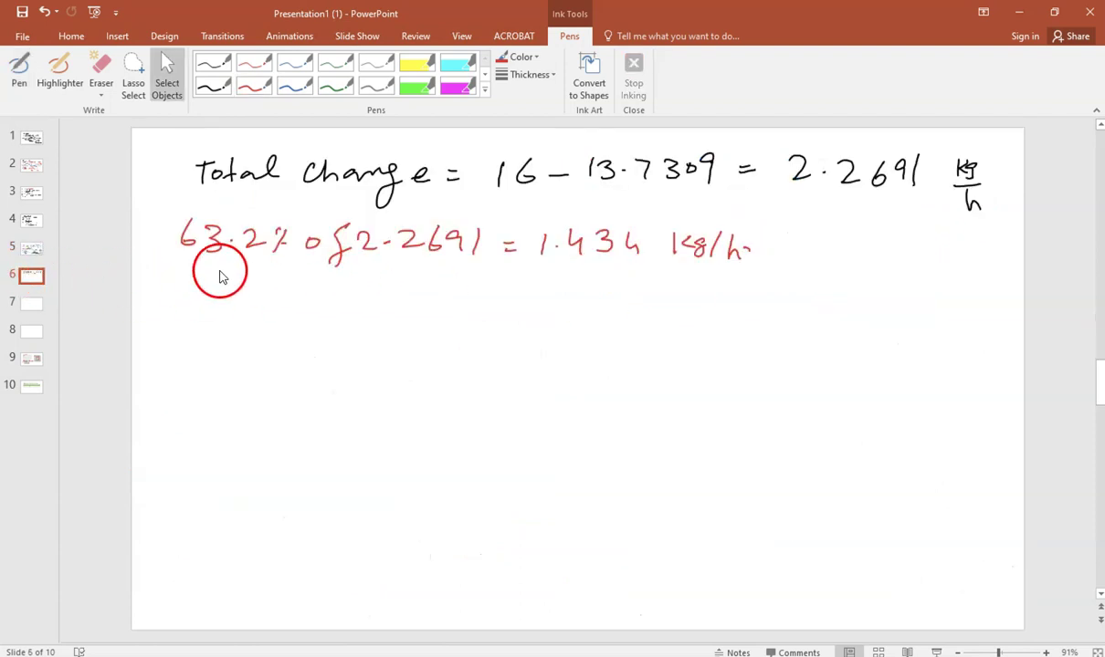
left_click(296, 89)
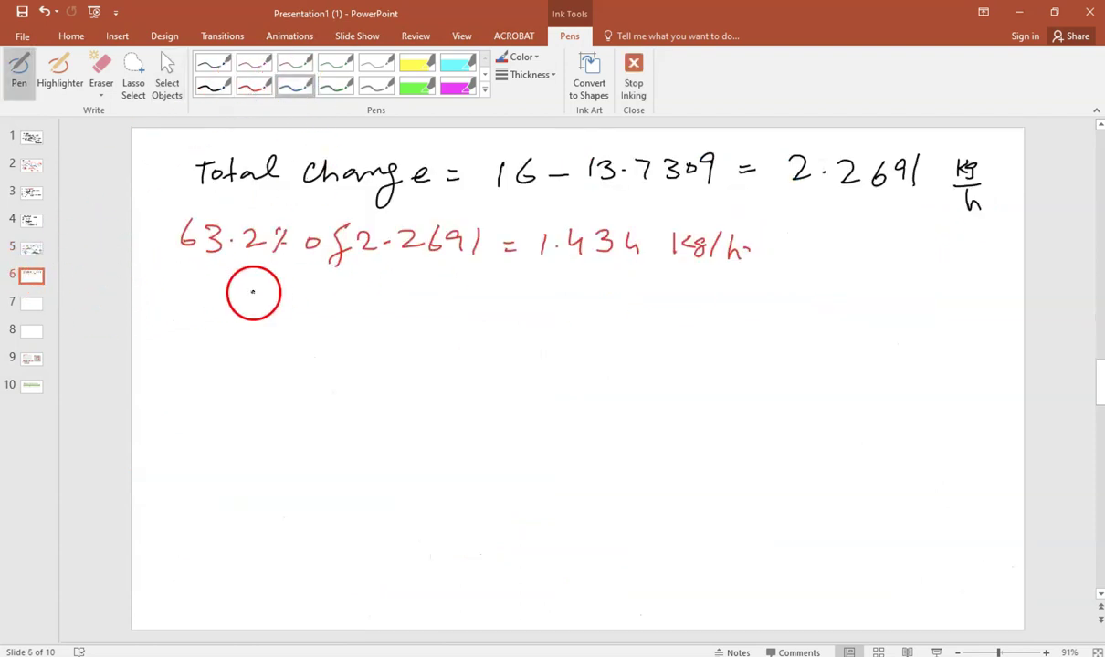
mouse_move(230, 276)
left_mouse_down()
mouse_move(224, 299)
mouse_move(267, 296)
mouse_move(298, 276)
mouse_move(316, 295)
mouse_move(336, 288)
mouse_move(362, 317)
mouse_move(454, 269)
mouse_move(486, 301)
mouse_move(562, 297)
left_mouse_up()
left_click_drag(553, 284, 550, 320)
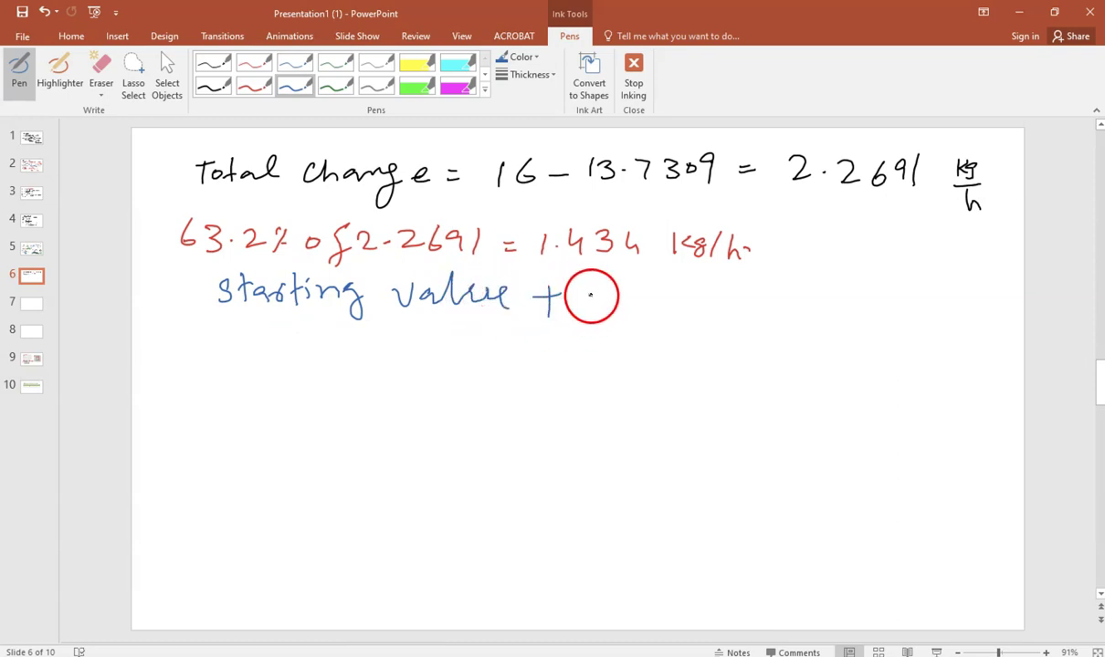
mouse_move(592, 283)
left_mouse_down()
mouse_move(622, 278)
mouse_move(643, 283)
mouse_move(649, 302)
mouse_move(692, 299)
left_mouse_up()
left_click(617, 302)
left_click_drag(686, 283, 689, 310)
left_click_drag(179, 308, 199, 298)
left_click_drag(193, 292, 201, 334)
left_click_drag(182, 343, 196, 349)
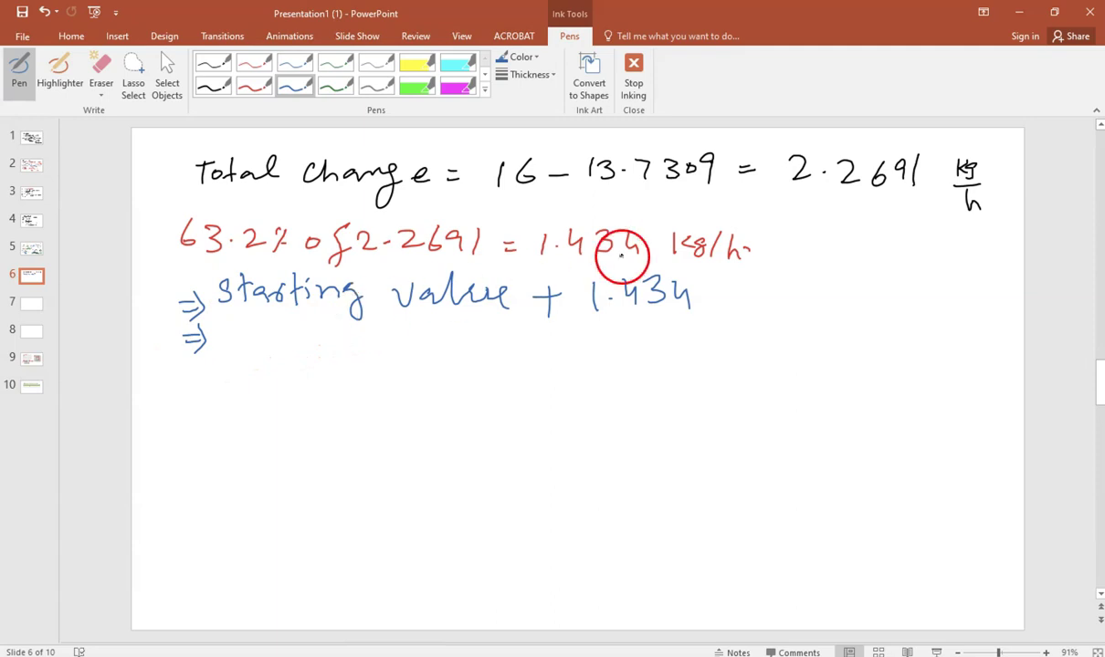
- Bracket 13.7309 in the total change line and handwrite "13.709 + 1.434 = 15.16 kg/hr" in blue beside the second arrow
left_click_drag(599, 185, 715, 186)
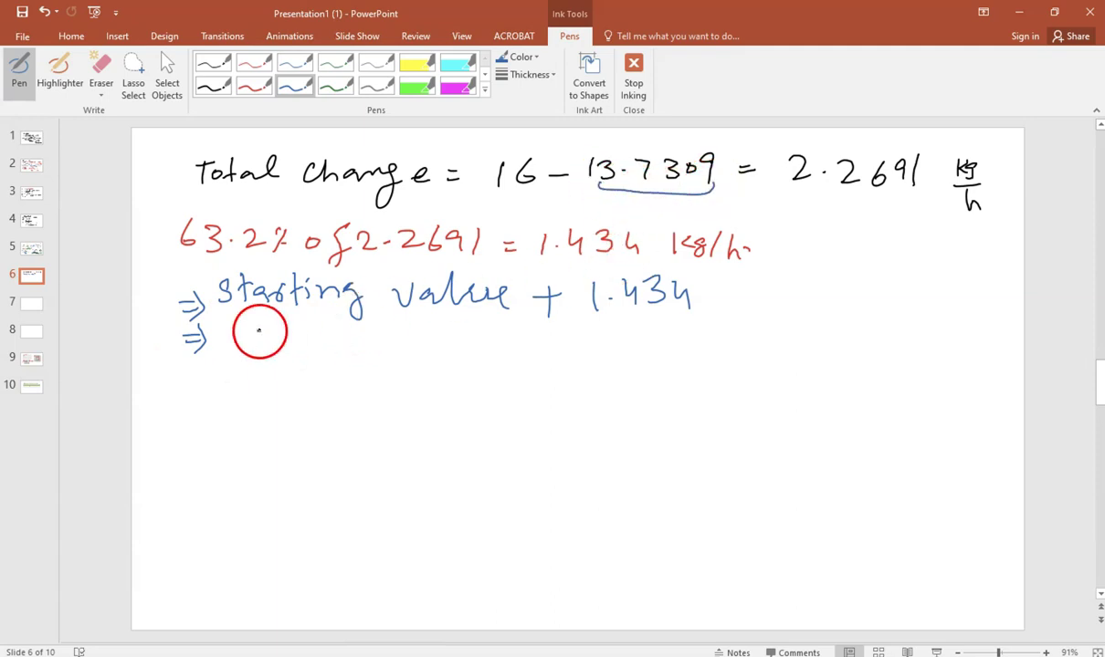
mouse_move(256, 339)
left_mouse_down()
mouse_move(298, 334)
mouse_move(331, 347)
mouse_move(345, 335)
mouse_move(358, 359)
mouse_move(391, 341)
mouse_move(383, 358)
mouse_move(443, 343)
mouse_move(463, 356)
mouse_move(490, 339)
mouse_move(487, 349)
mouse_move(522, 364)
mouse_move(577, 351)
left_mouse_up()
left_click_drag(560, 358, 576, 358)
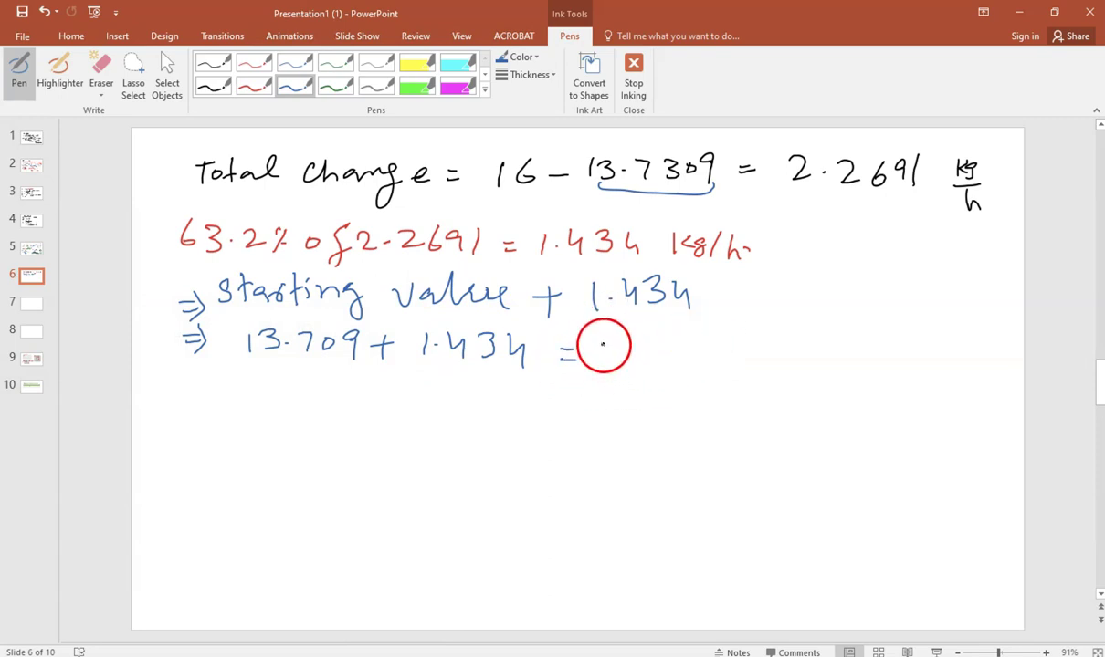
mouse_move(599, 335)
left_mouse_down()
mouse_move(636, 354)
mouse_move(656, 335)
mouse_move(665, 349)
mouse_move(690, 330)
mouse_move(691, 354)
mouse_move(708, 353)
mouse_move(710, 341)
mouse_move(711, 354)
mouse_move(725, 342)
mouse_move(761, 363)
left_mouse_up()
left_click(638, 356)
mouse_move(779, 336)
left_mouse_down()
mouse_move(793, 361)
mouse_move(812, 344)
left_mouse_up()
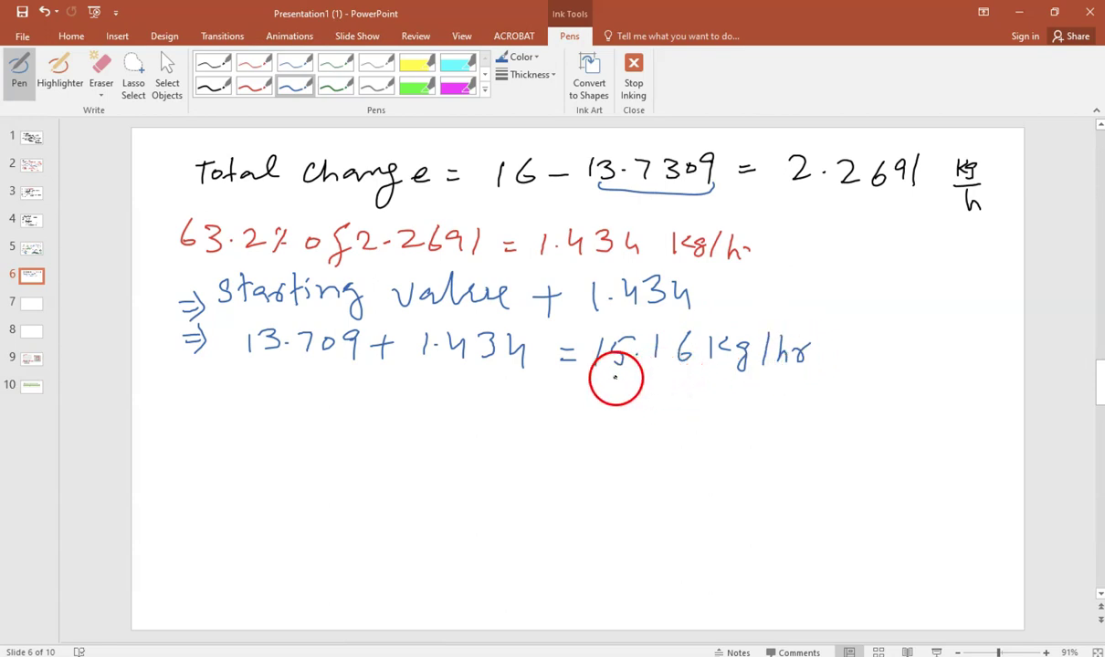
- Bracket the 15.16 result and sketch a small response graph beside it, with arrows leading to a circled question mark on the time axis
mouse_move(577, 374)
left_mouse_down()
mouse_move(615, 389)
mouse_move(686, 374)
left_mouse_up()
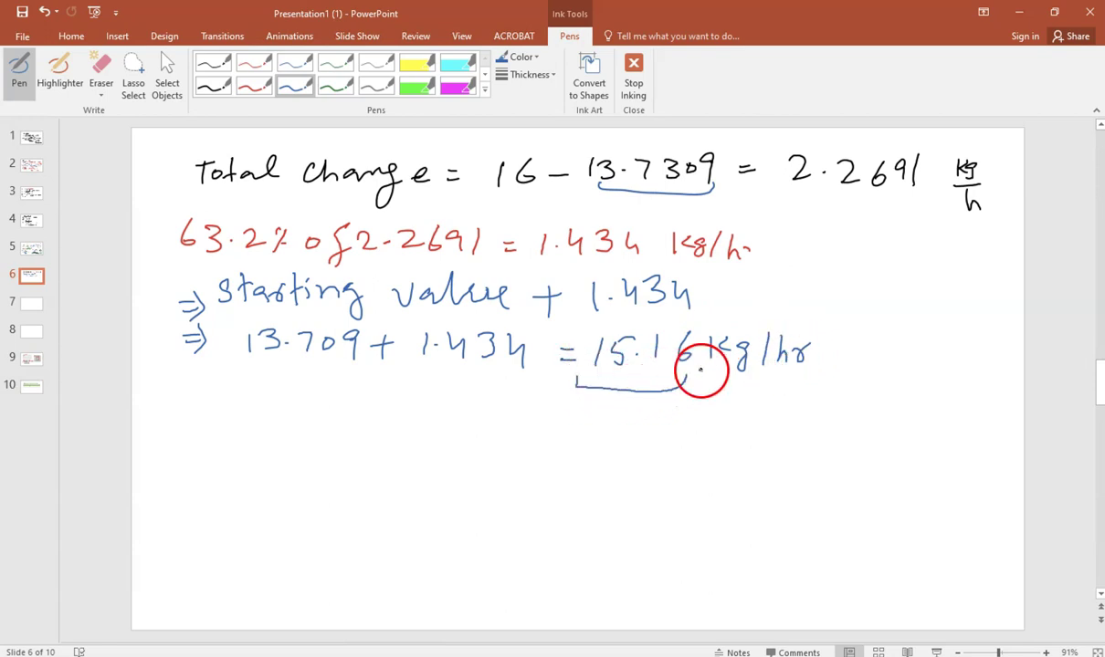
mouse_move(843, 320)
left_mouse_down()
mouse_move(843, 385)
mouse_move(939, 387)
left_mouse_up()
left_click_drag(851, 382, 934, 337)
mouse_move(824, 337)
left_mouse_down()
mouse_move(892, 345)
mouse_move(889, 389)
mouse_move(869, 394)
mouse_move(891, 398)
left_mouse_up()
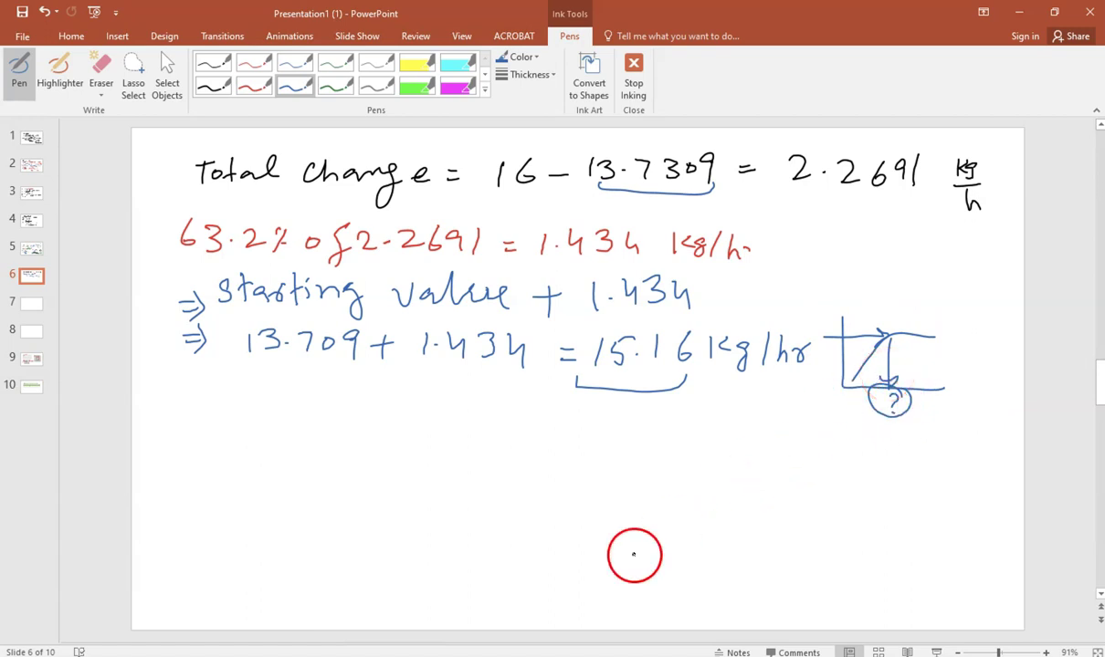
- Switch to the Feed controller history workbook in Excel and examine the time on the PV chart's tangent line where PV reaches 15.16 kg/hr
mouse_move(493, 650)
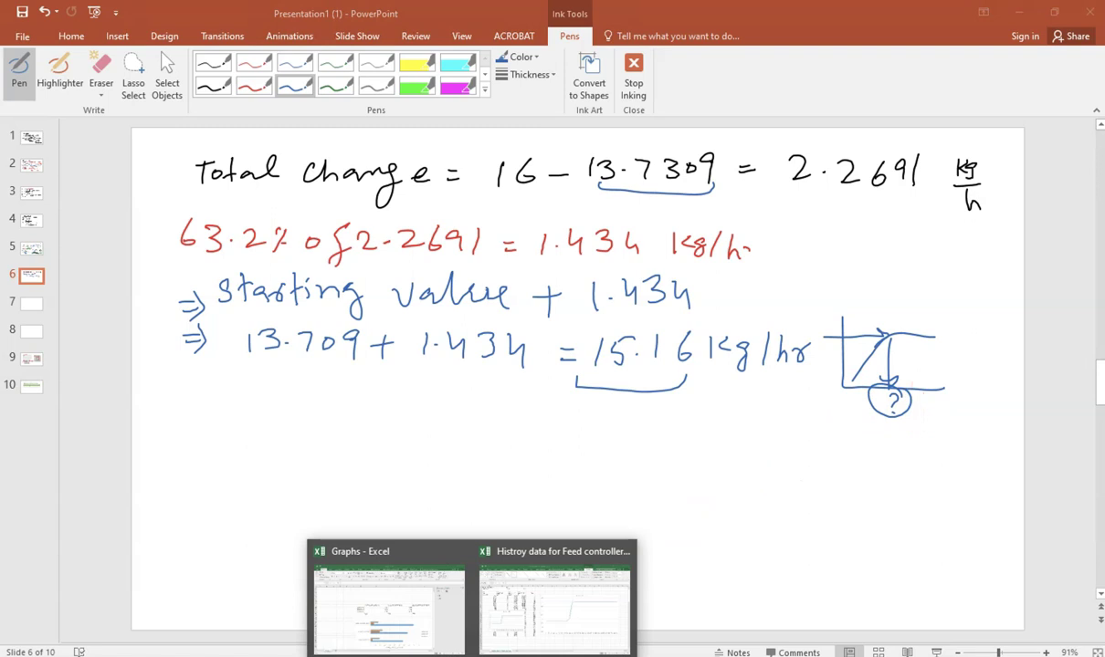
left_click(540, 598)
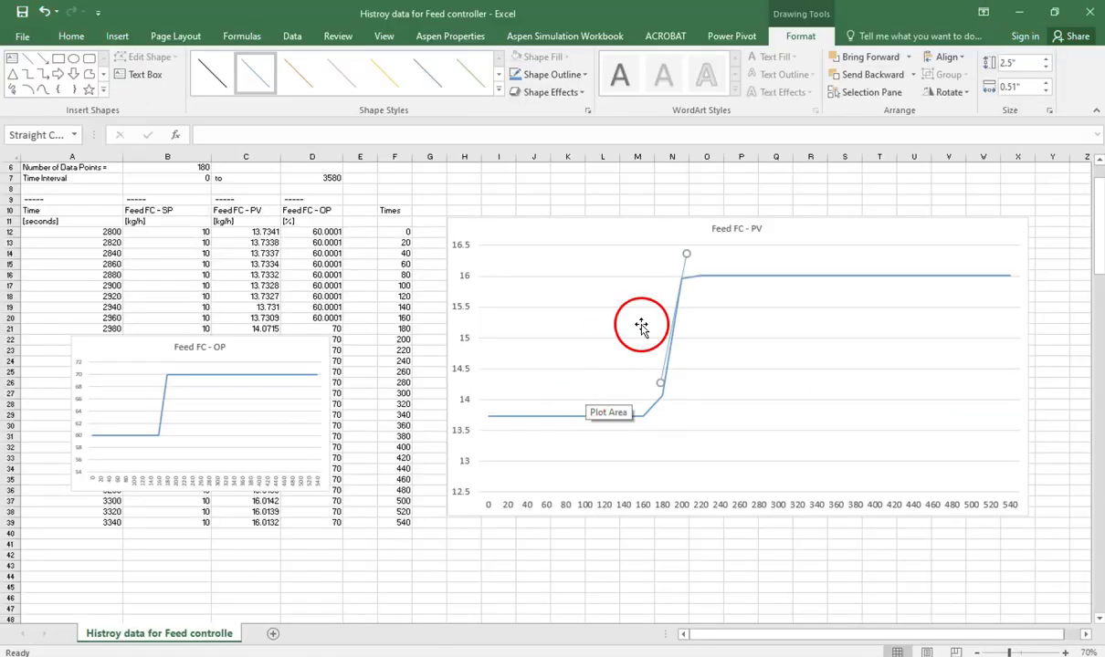
mouse_move(697, 282)
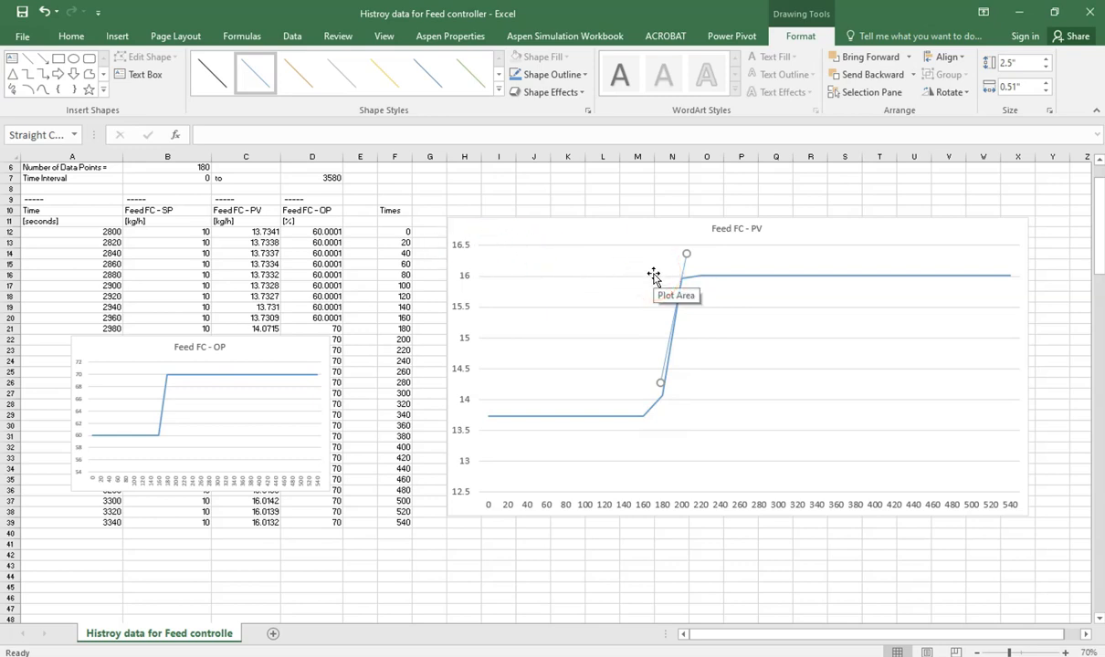
mouse_move(695, 285)
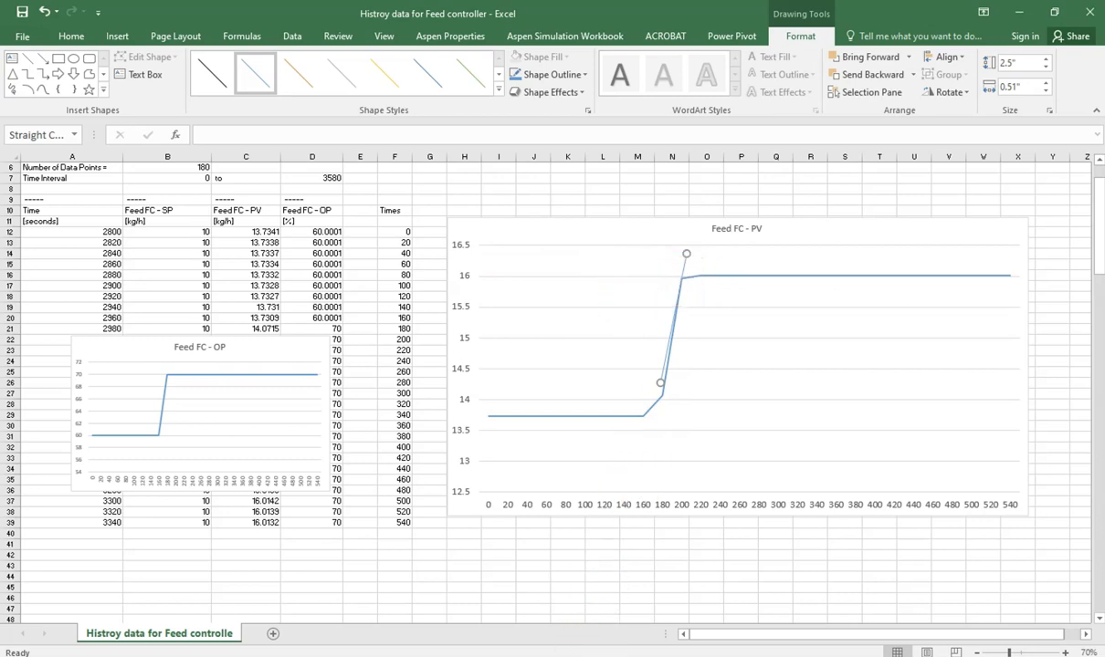
left_click(779, 607)
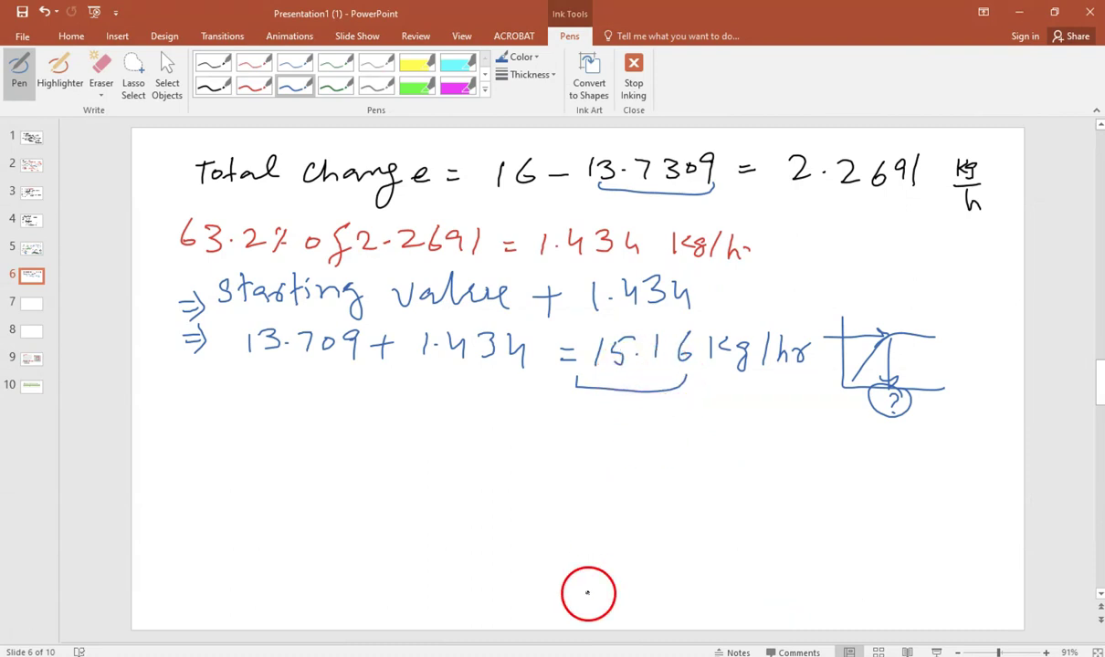
mouse_move(584, 656)
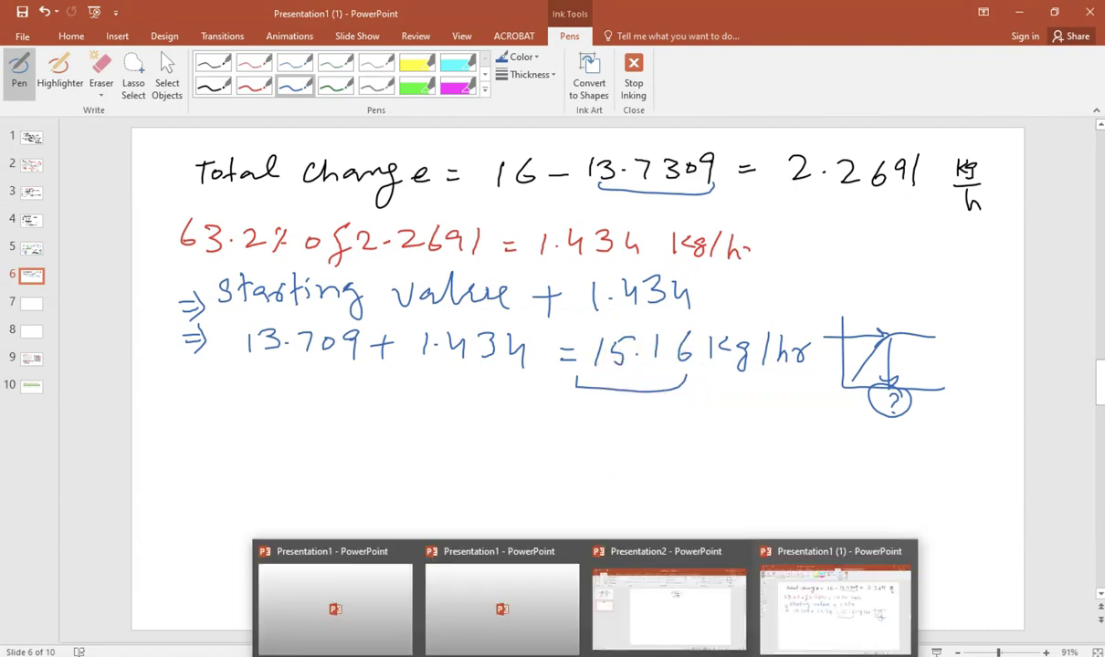
mouse_move(474, 656)
left_click(548, 613)
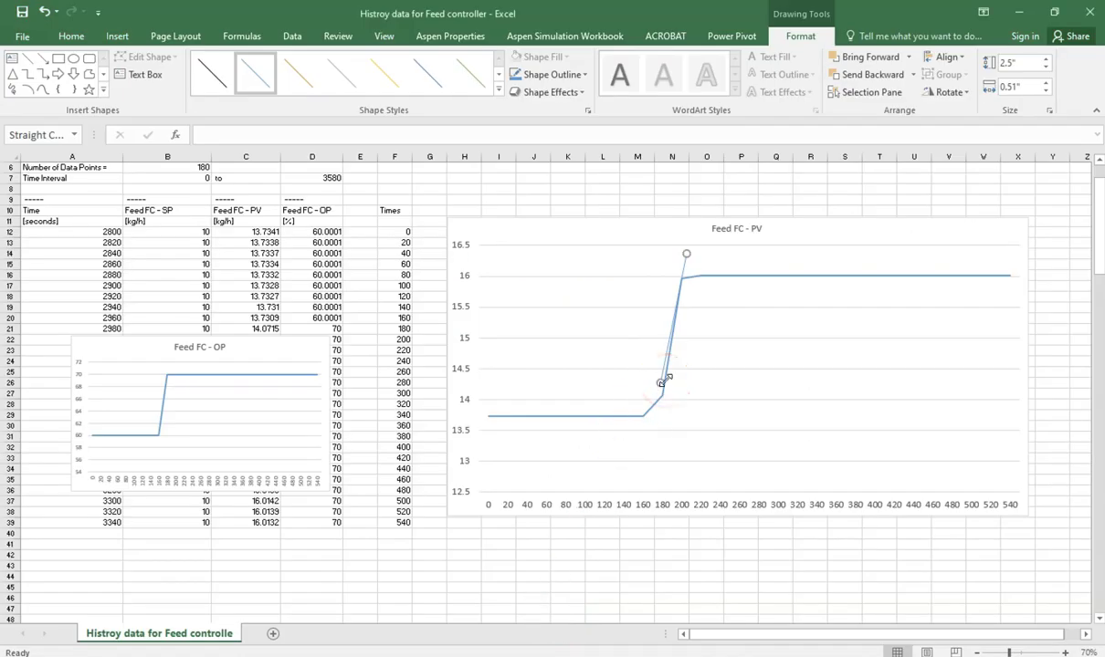
left_click(667, 352)
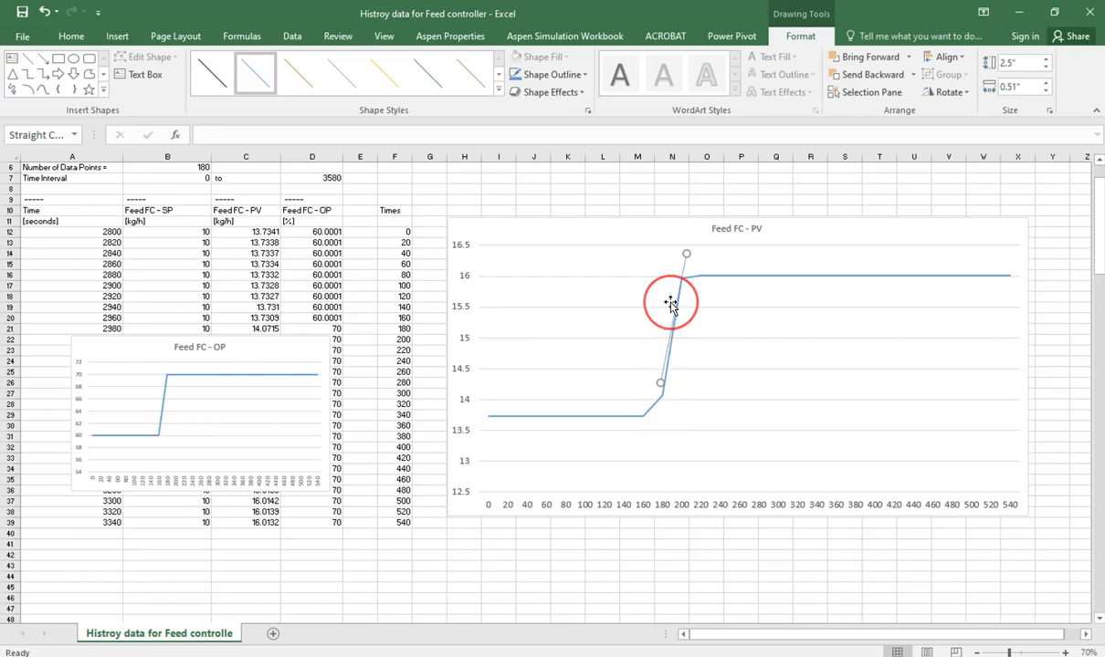
left_click(682, 338)
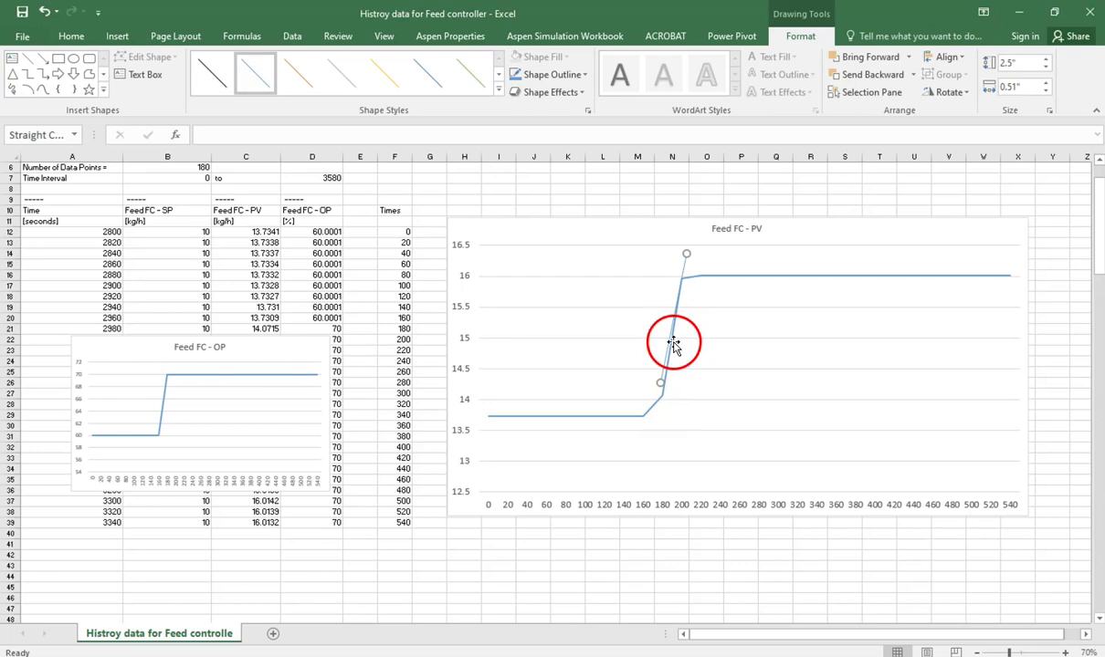
- Recheck the PV chart at the tangent line, switch to PowerPoint and handwrite "200sec = 3.33min" in red with an arrow from the 15.16 bracket
left_click(697, 340)
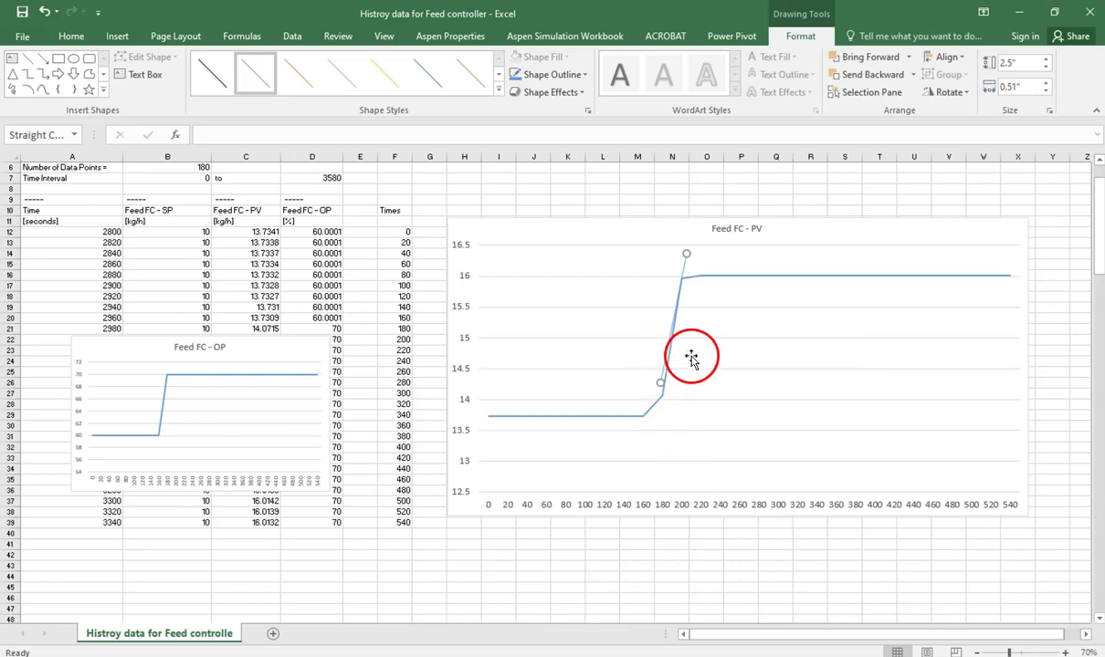
left_click(684, 356)
mouse_move(672, 340)
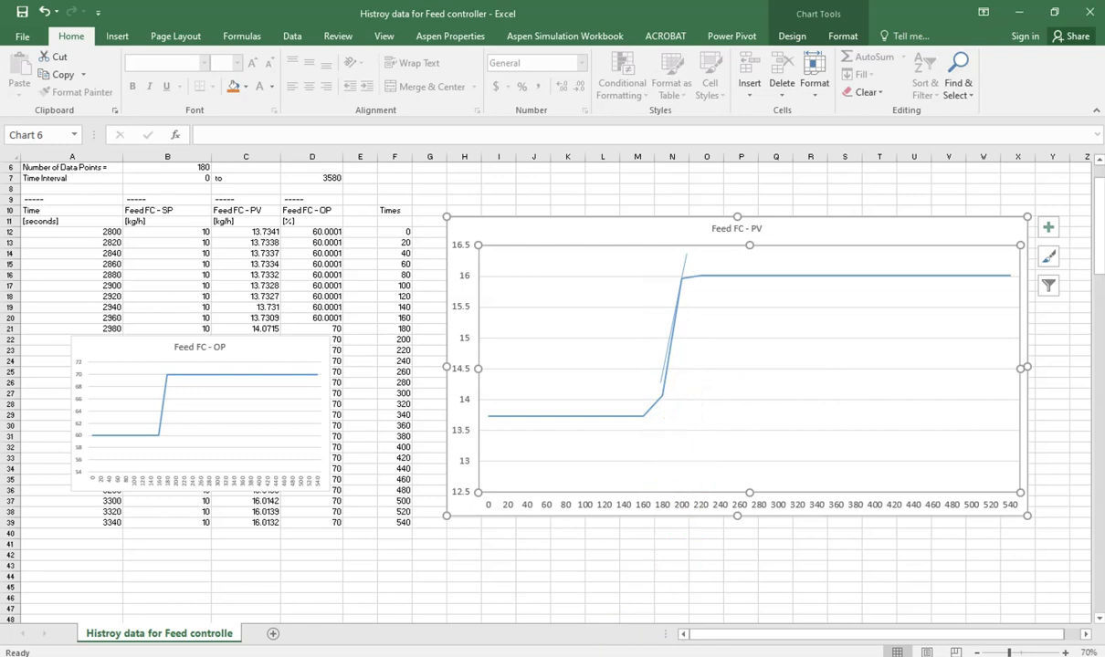
left_click(758, 598)
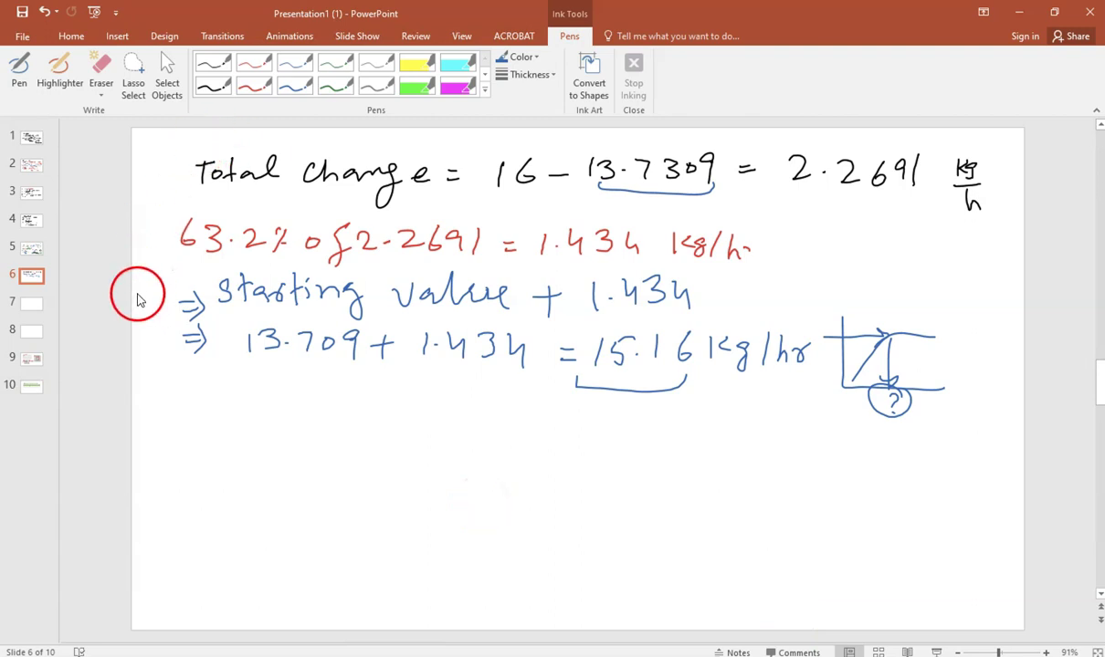
left_click(254, 85)
mouse_move(676, 394)
left_mouse_down()
mouse_move(715, 415)
mouse_move(707, 422)
mouse_move(761, 407)
mouse_move(819, 413)
mouse_move(818, 434)
left_mouse_up()
left_click_drag(806, 443, 873, 446)
mouse_move(879, 427)
left_mouse_down()
mouse_move(902, 448)
mouse_move(945, 446)
left_mouse_up()
left_click_drag(950, 437, 965, 446)
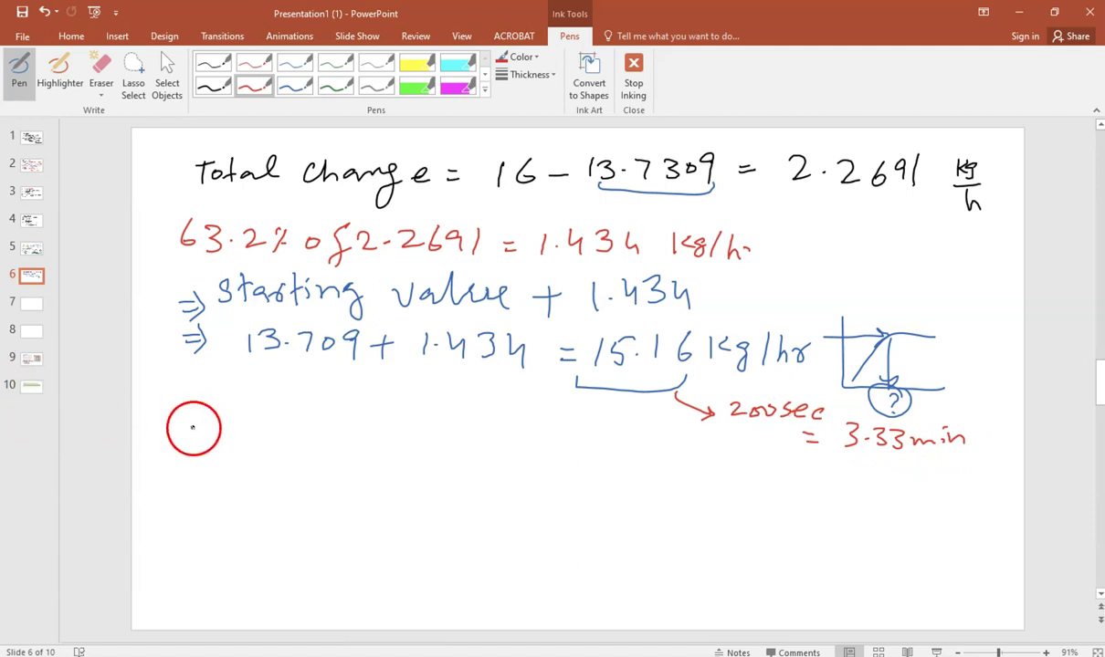
- Handwrite "τ = 3.33 −" in red on a new line below the 15.16 kg/hr calculation on slide 6
mouse_move(180, 415)
left_mouse_down()
mouse_move(211, 408)
mouse_move(190, 438)
mouse_move(223, 434)
left_mouse_up()
mouse_move(209, 441)
left_mouse_down()
mouse_move(324, 427)
mouse_move(328, 444)
mouse_move(316, 434)
left_mouse_up()
left_click(286, 437)
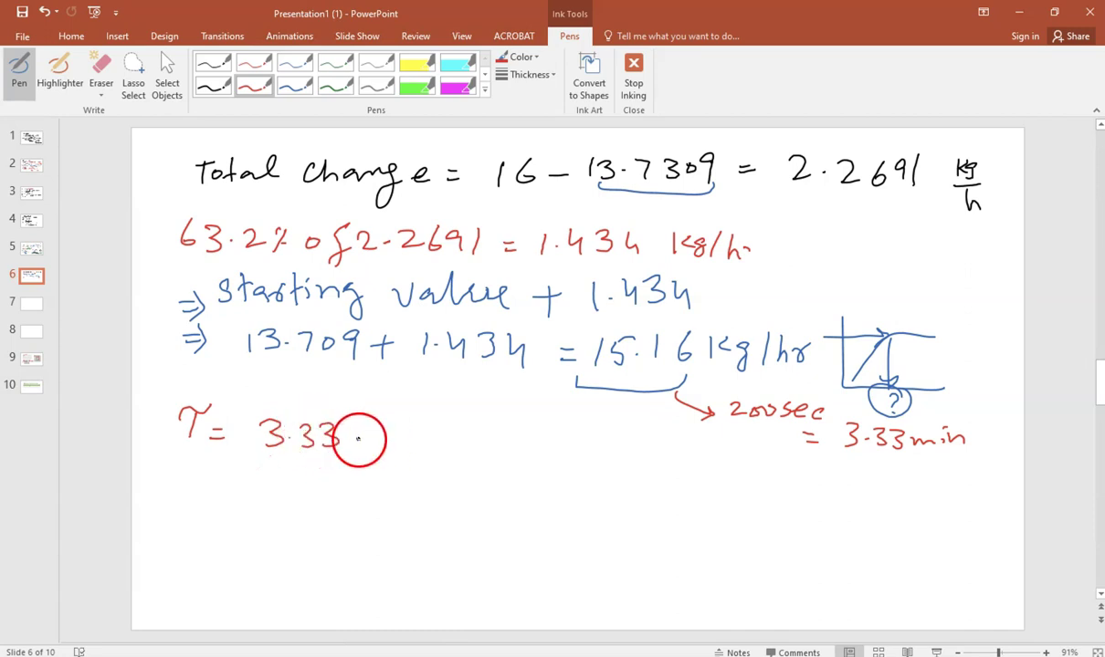
- Review the time constant formula on slide 5 and examine the Excel PV chart for the time where PV starts to change
left_click(31, 247)
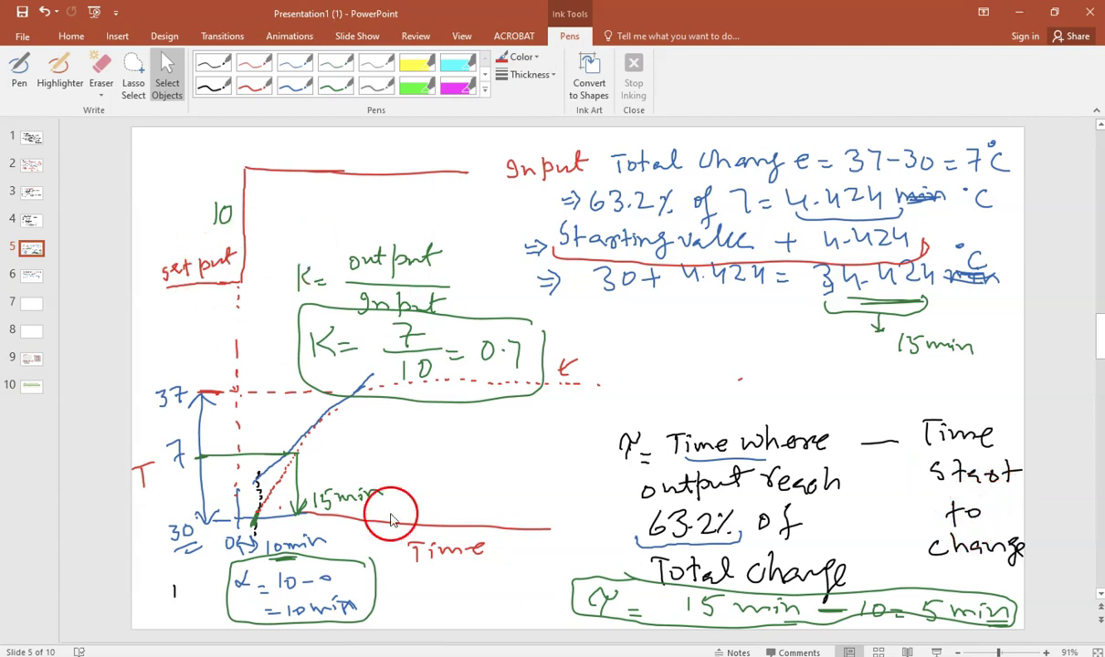
mouse_move(494, 645)
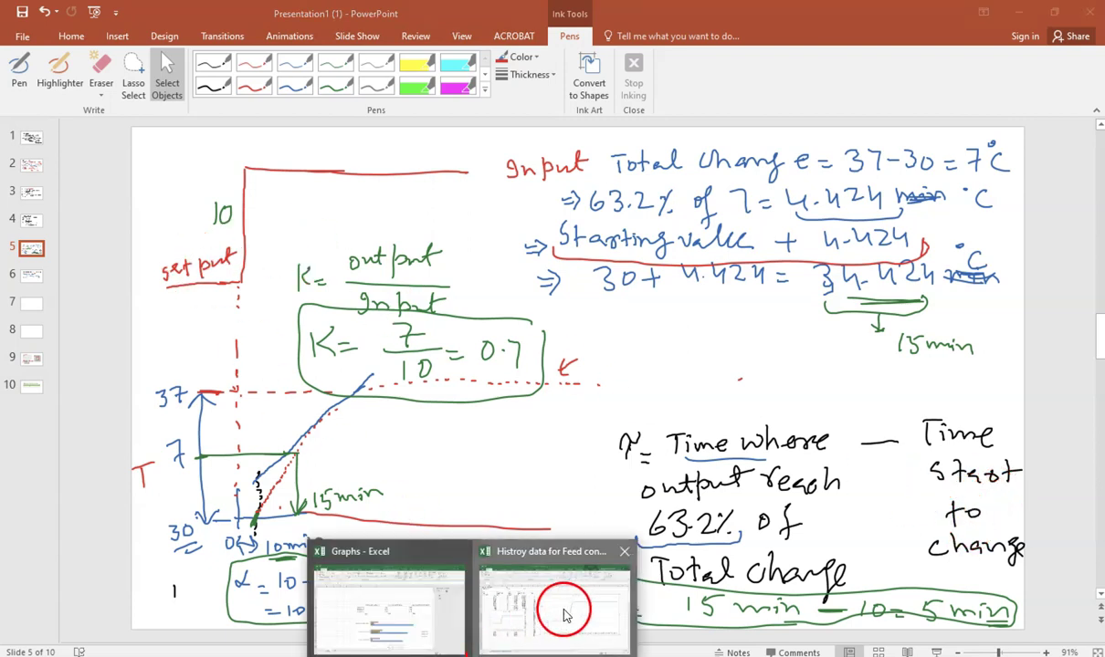
left_click(500, 616)
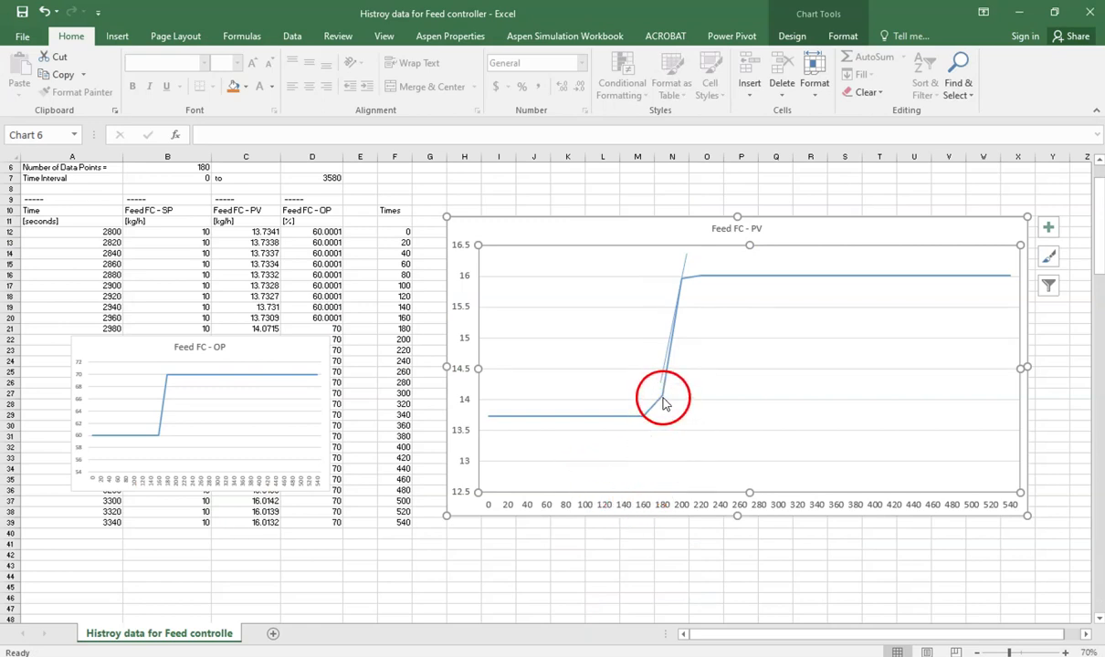
mouse_move(665, 404)
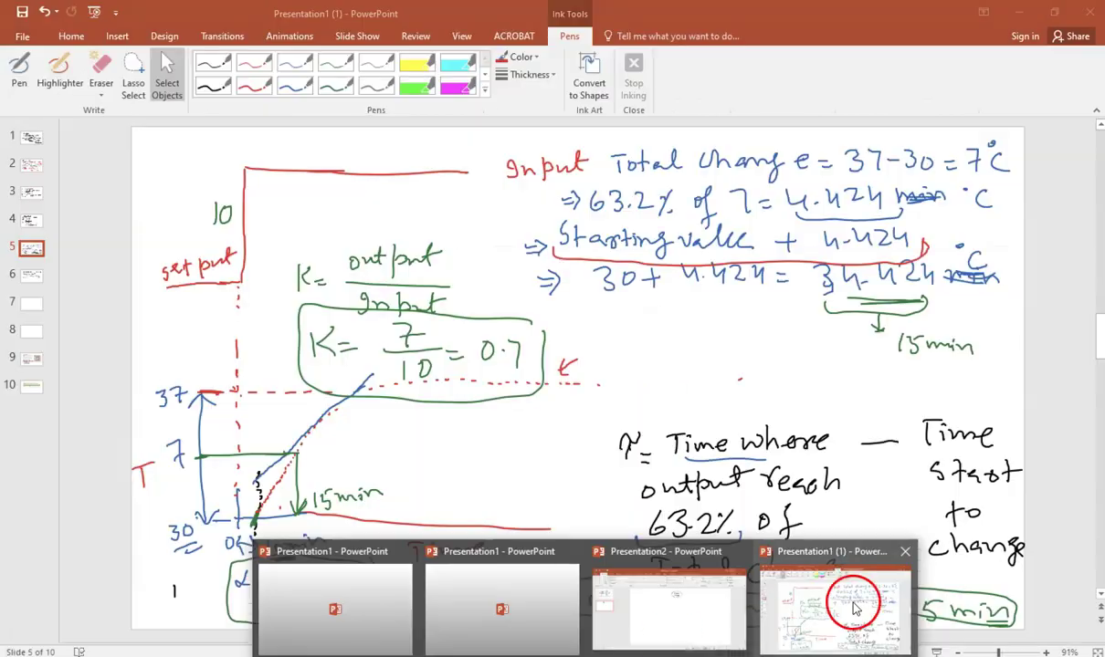
- Return to slide 6 in PowerPoint and handwrite "(180/60)" in blue after the minus sign of the τ equation
left_click(821, 608)
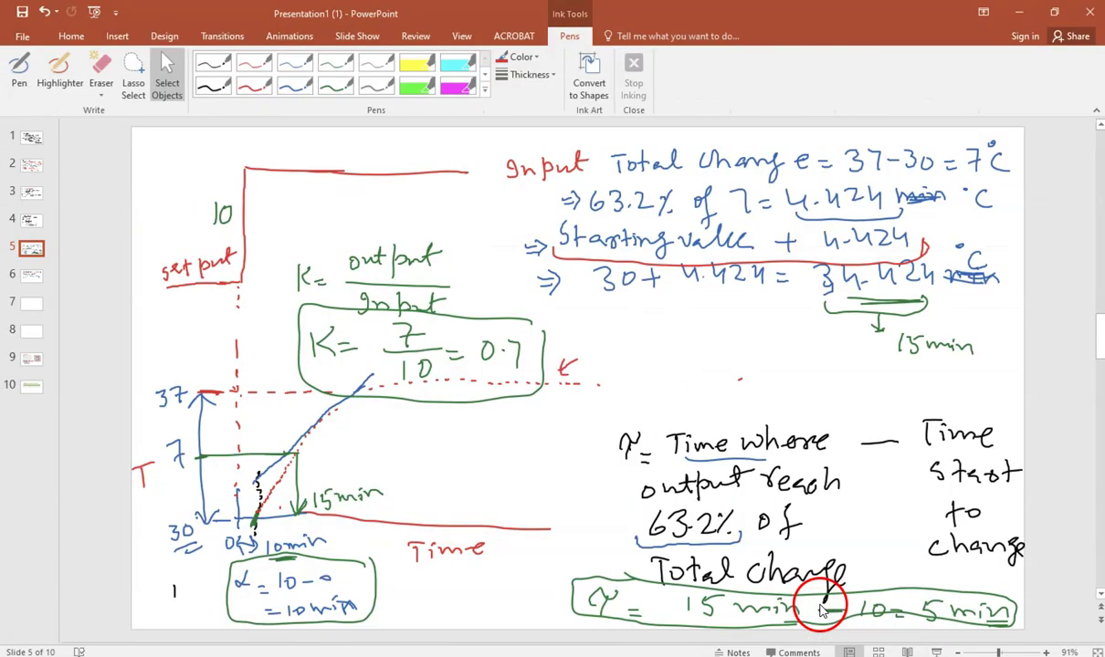
left_click(28, 280)
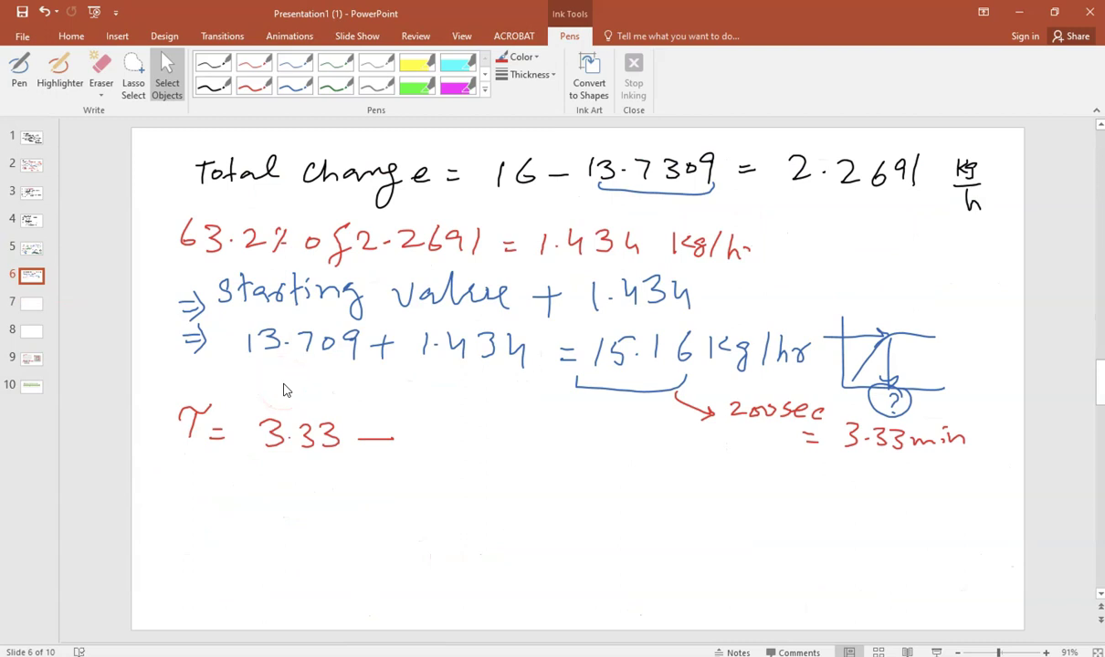
left_click(295, 84)
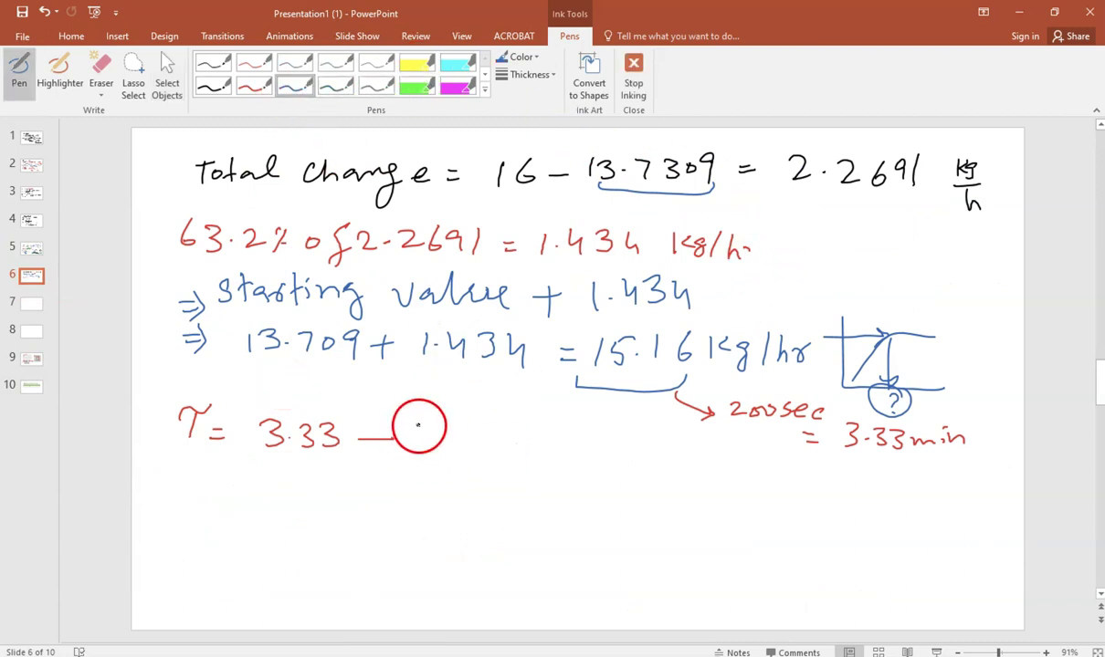
mouse_move(427, 412)
left_mouse_down()
mouse_move(425, 435)
mouse_move(443, 412)
mouse_move(446, 451)
mouse_move(451, 440)
mouse_move(478, 444)
mouse_move(414, 464)
left_mouse_up()
left_click_drag(482, 415, 485, 472)
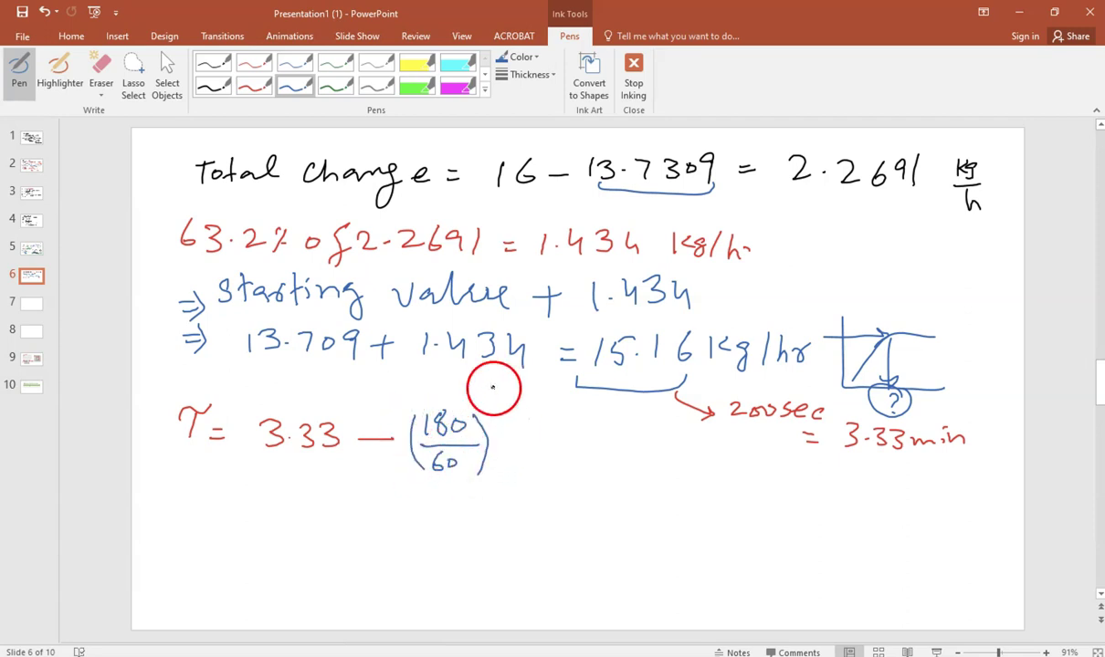
- Finish the τ equation with "= 0.33min" in black ink and write a boxed "τ = 0.33 min" below it
left_click(214, 88)
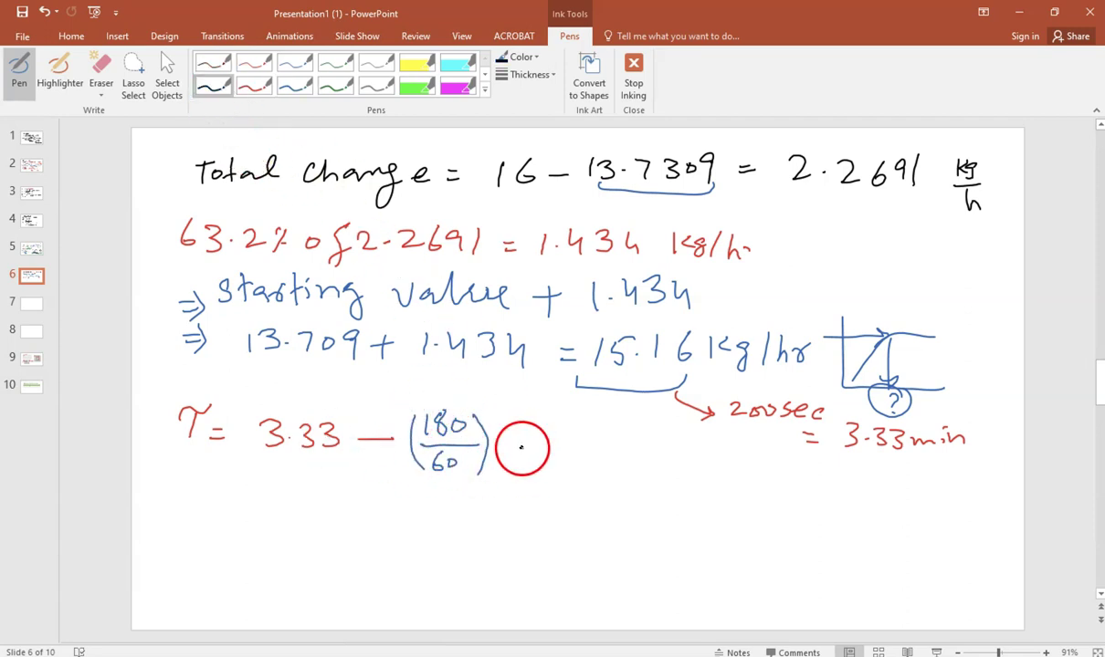
left_click_drag(505, 444, 522, 443)
left_click_drag(506, 450, 523, 449)
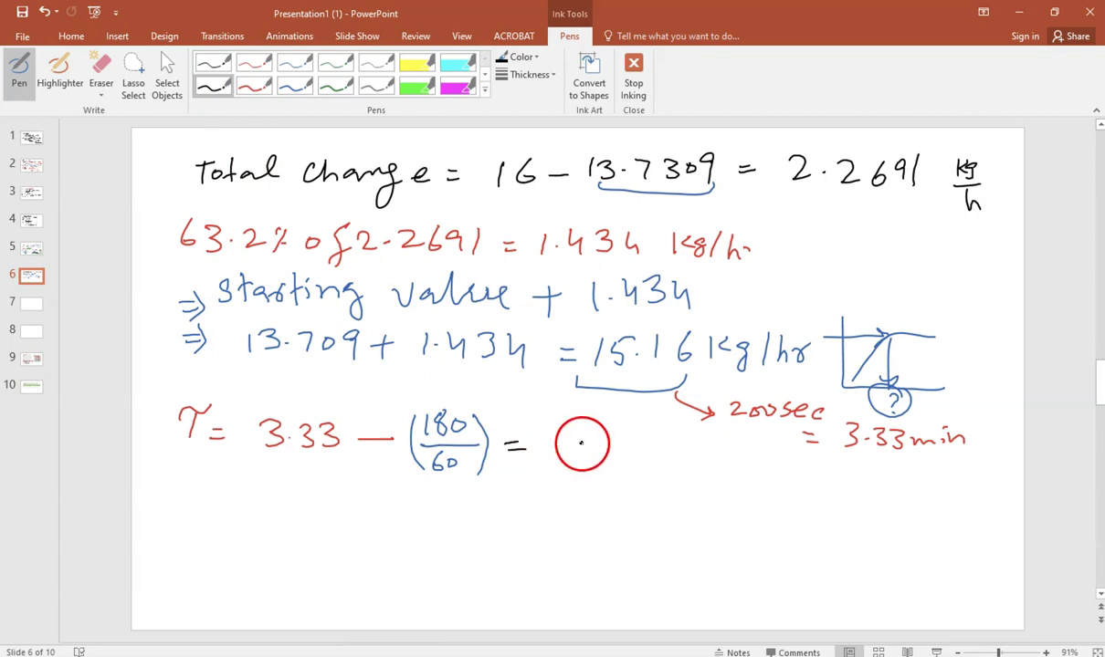
mouse_move(581, 442)
left_mouse_down()
mouse_move(613, 447)
mouse_move(628, 439)
mouse_move(622, 452)
mouse_move(707, 446)
left_mouse_up()
left_click(590, 446)
mouse_move(229, 484)
left_mouse_down()
mouse_move(296, 483)
mouse_move(305, 502)
mouse_move(319, 483)
mouse_move(322, 500)
mouse_move(345, 489)
mouse_move(420, 488)
mouse_move(210, 453)
mouse_move(205, 502)
mouse_move(277, 518)
mouse_move(376, 519)
mouse_move(420, 508)
mouse_move(423, 473)
left_mouse_up()
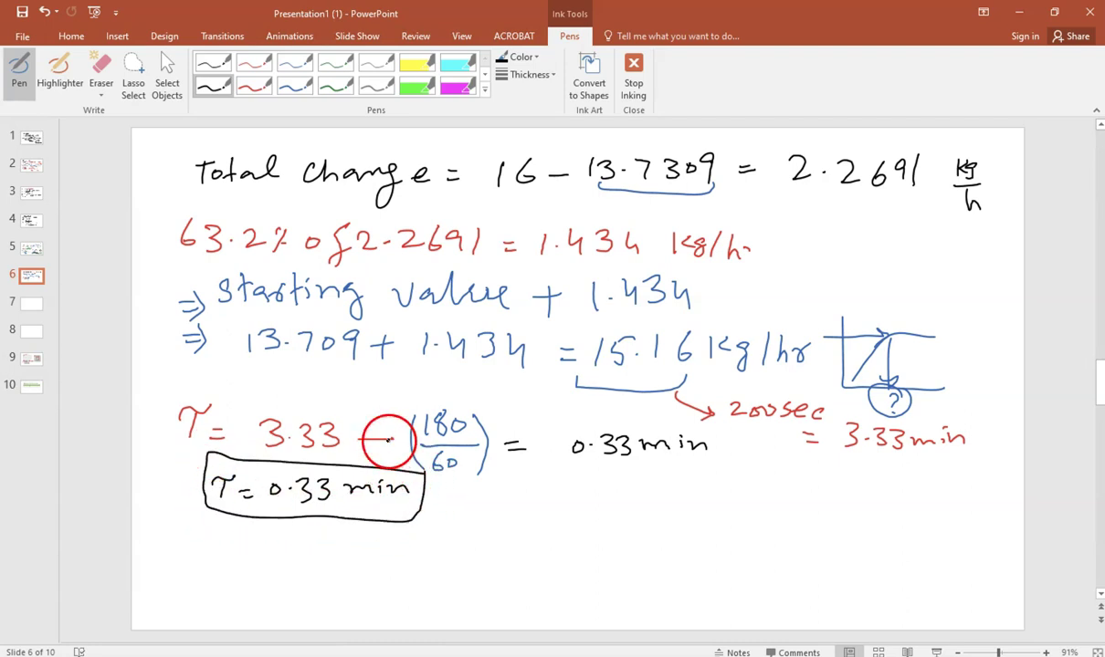
- Handwrite "α = deadtime =" in black on slide 6, and inspect points 160 and 180 on the Excel PV chart
mouse_move(182, 547)
left_mouse_down()
mouse_move(181, 559)
mouse_move(200, 551)
left_mouse_up()
mouse_move(188, 558)
left_mouse_down()
mouse_move(226, 561)
mouse_move(231, 539)
mouse_move(239, 562)
mouse_move(305, 552)
mouse_move(384, 564)
left_mouse_up()
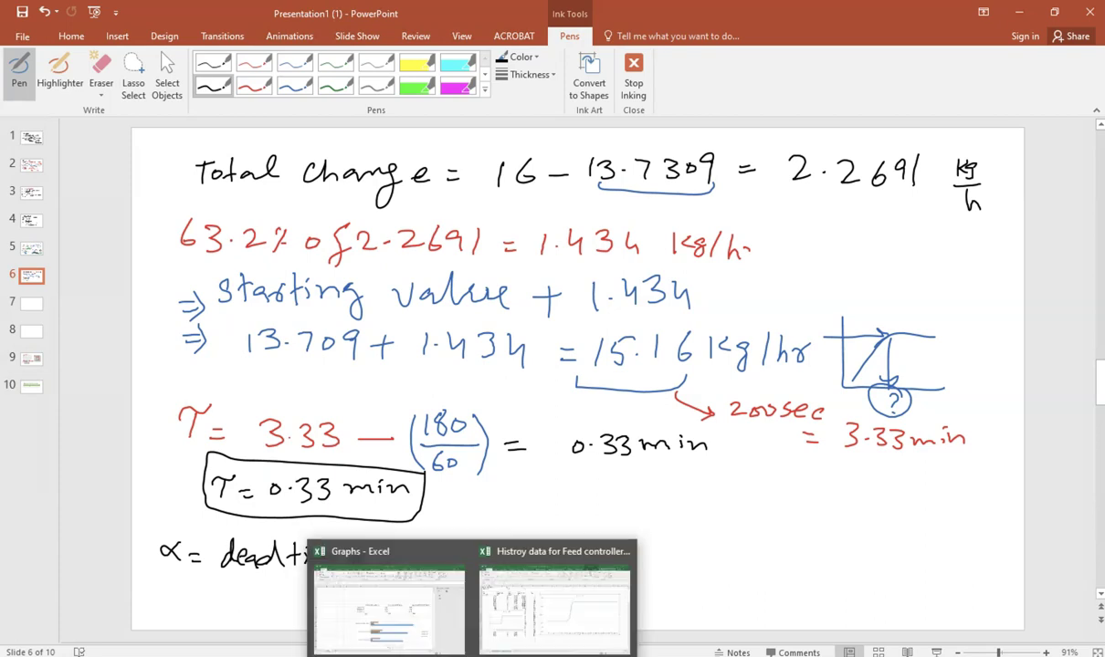
left_click(521, 611)
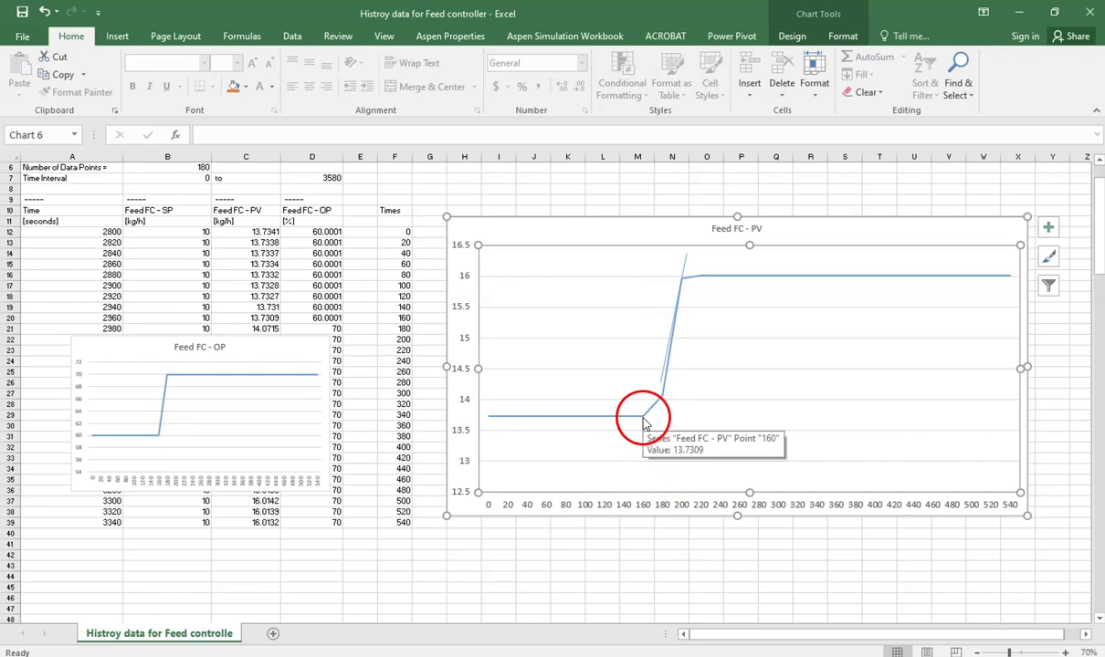
mouse_move(644, 422)
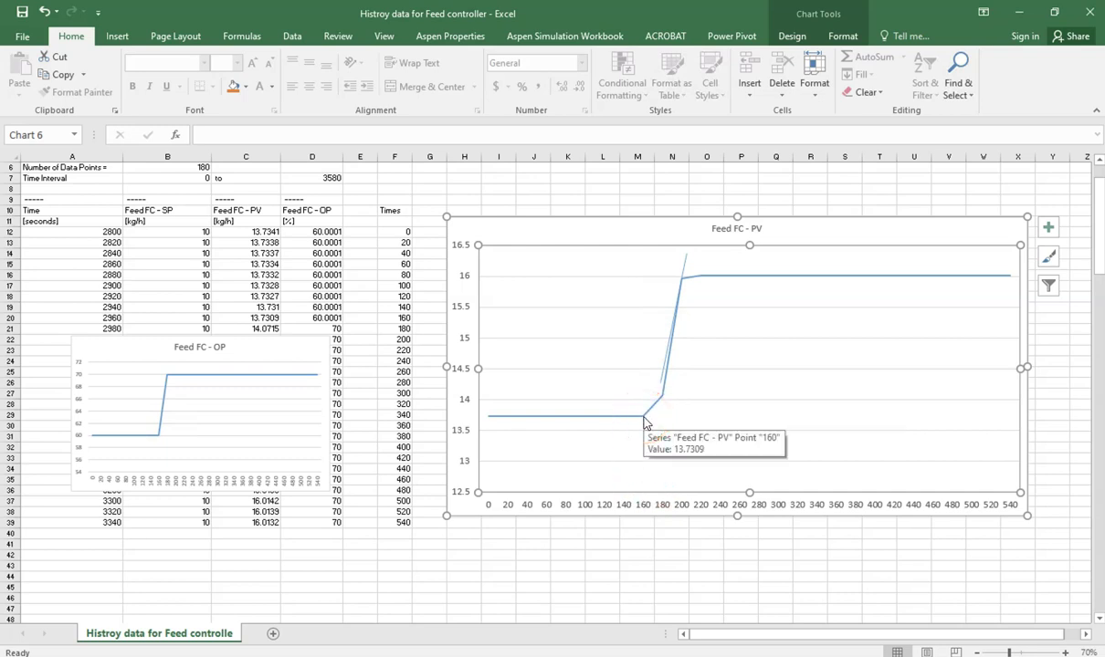
left_click(664, 404)
mouse_move(665, 403)
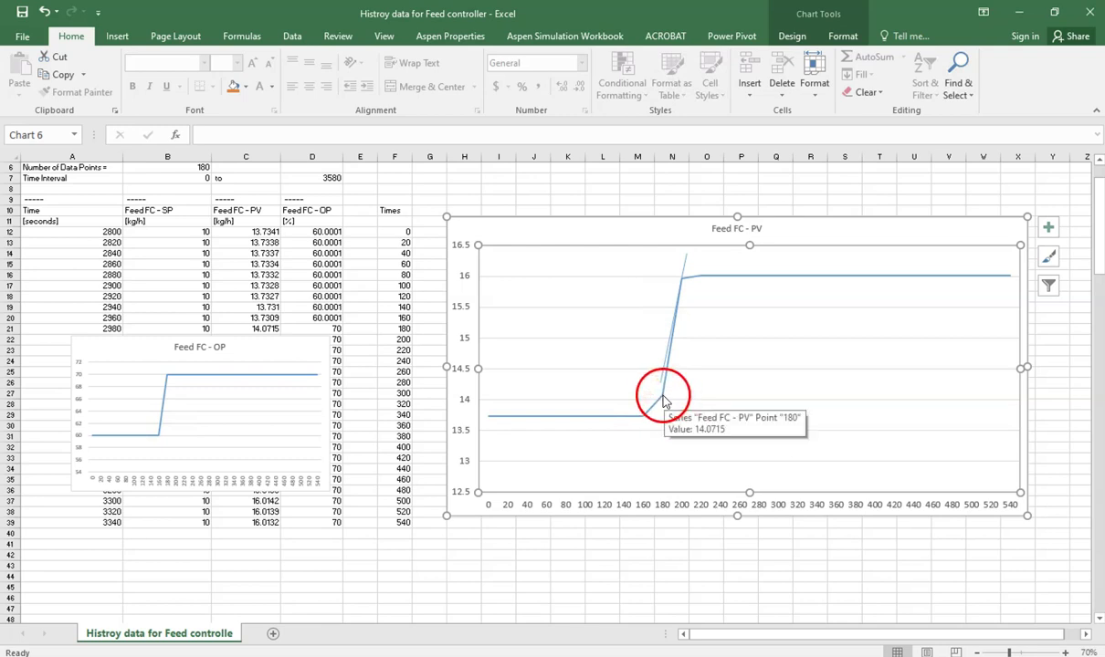
- Return to PowerPoint and complete the dead time line with "180 − 160 = 20sec = 0.33 min" in black ink
mouse_move(584, 654)
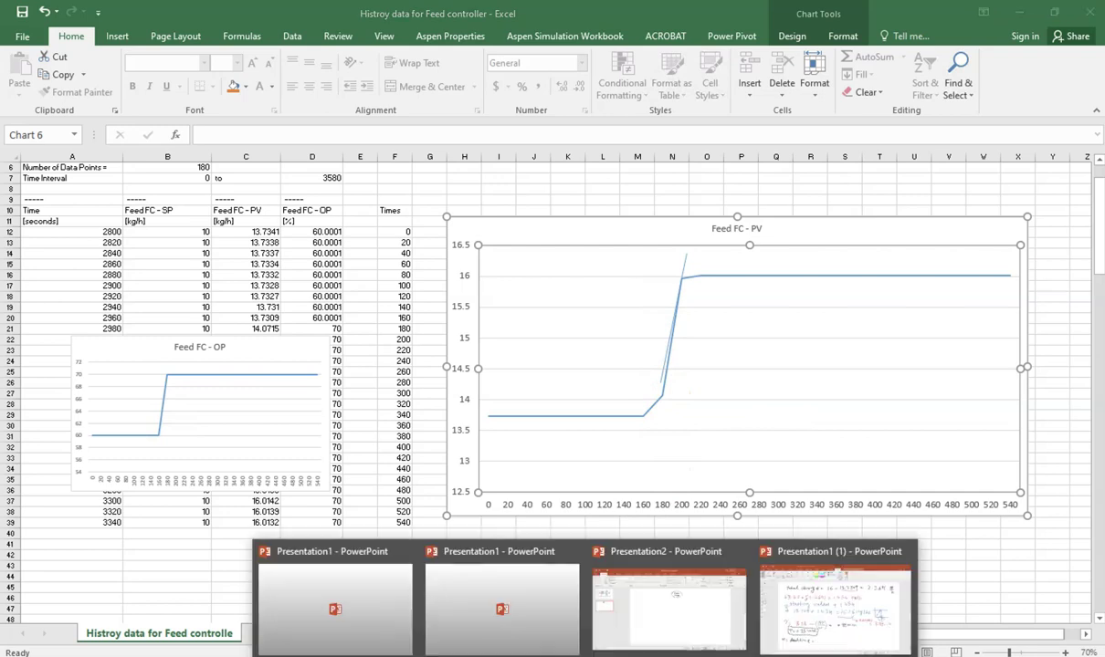
left_click(817, 610)
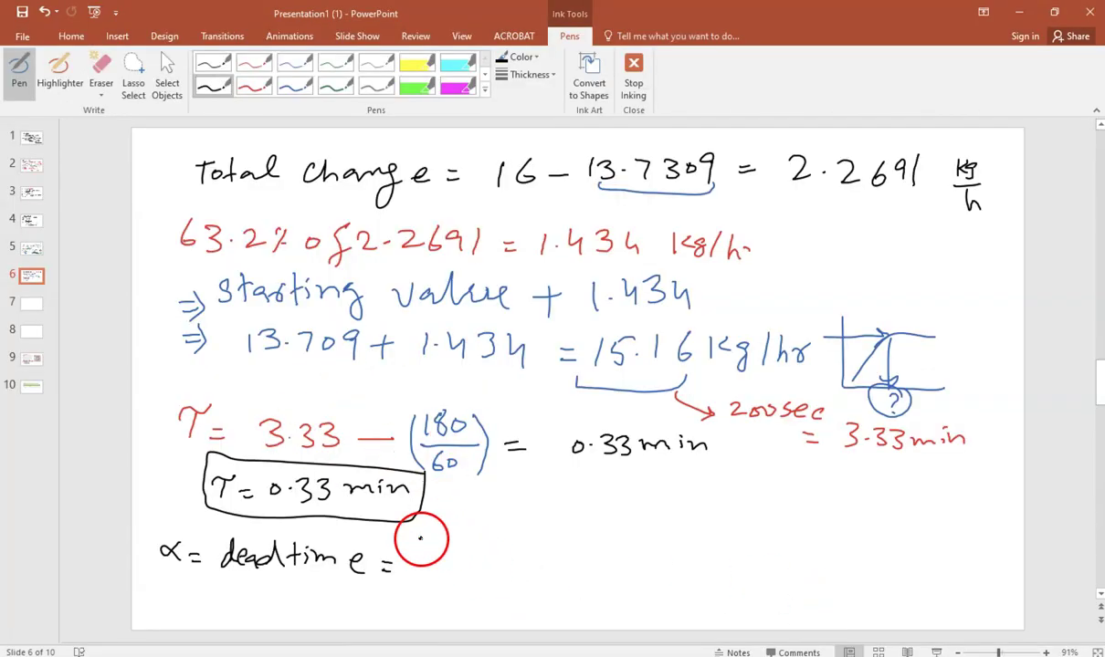
left_click_drag(425, 552, 423, 577)
mouse_move(445, 554)
left_mouse_down()
mouse_move(520, 556)
mouse_move(537, 574)
mouse_move(588, 567)
mouse_move(577, 572)
mouse_move(591, 578)
mouse_move(621, 578)
left_mouse_up()
mouse_move(632, 565)
left_mouse_down()
mouse_move(700, 576)
mouse_move(774, 558)
mouse_move(774, 577)
mouse_move(788, 559)
mouse_move(793, 583)
mouse_move(842, 590)
left_mouse_up()
- Handwrite "α = 0.33" in black below the dead time line and draw a box around it
left_click_drag(471, 605, 504, 610)
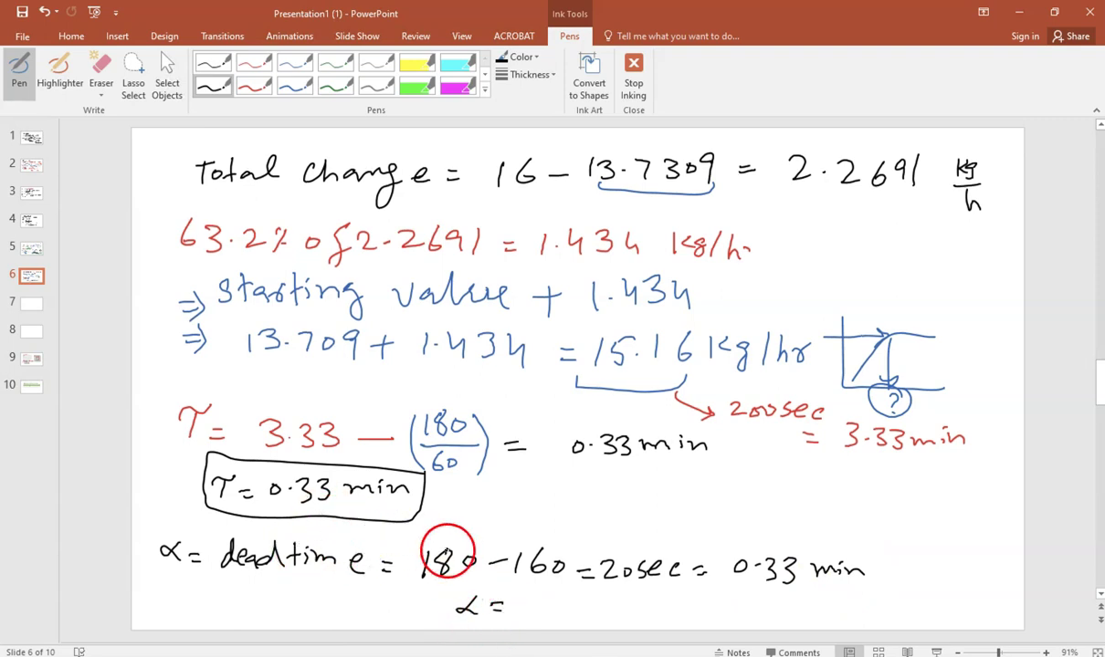
left_click(540, 612)
mouse_move(526, 606)
left_mouse_down()
mouse_move(560, 604)
mouse_move(557, 619)
mouse_move(610, 599)
left_mouse_up()
mouse_move(453, 592)
left_mouse_down()
mouse_move(453, 624)
mouse_move(538, 628)
mouse_move(606, 594)
left_mouse_up()
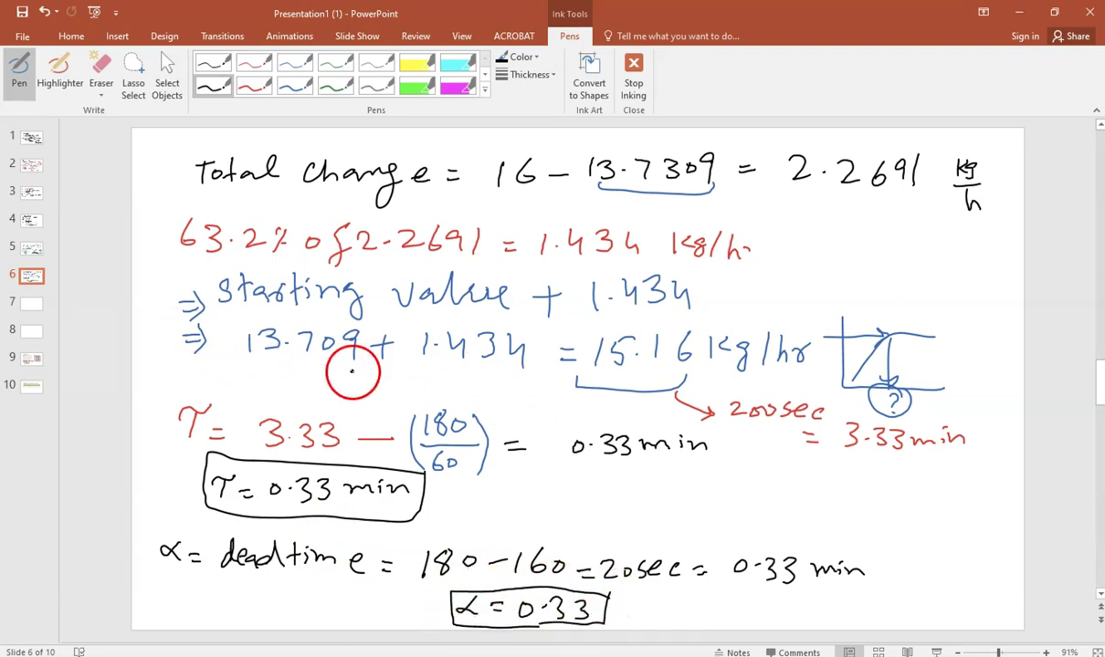
- Handwrite "K =" in black on slide 6, and circle "output" and tick "Input" in red in slide 5's gain formula
mouse_move(790, 489)
left_mouse_down()
mouse_move(791, 504)
mouse_move(805, 504)
left_mouse_up()
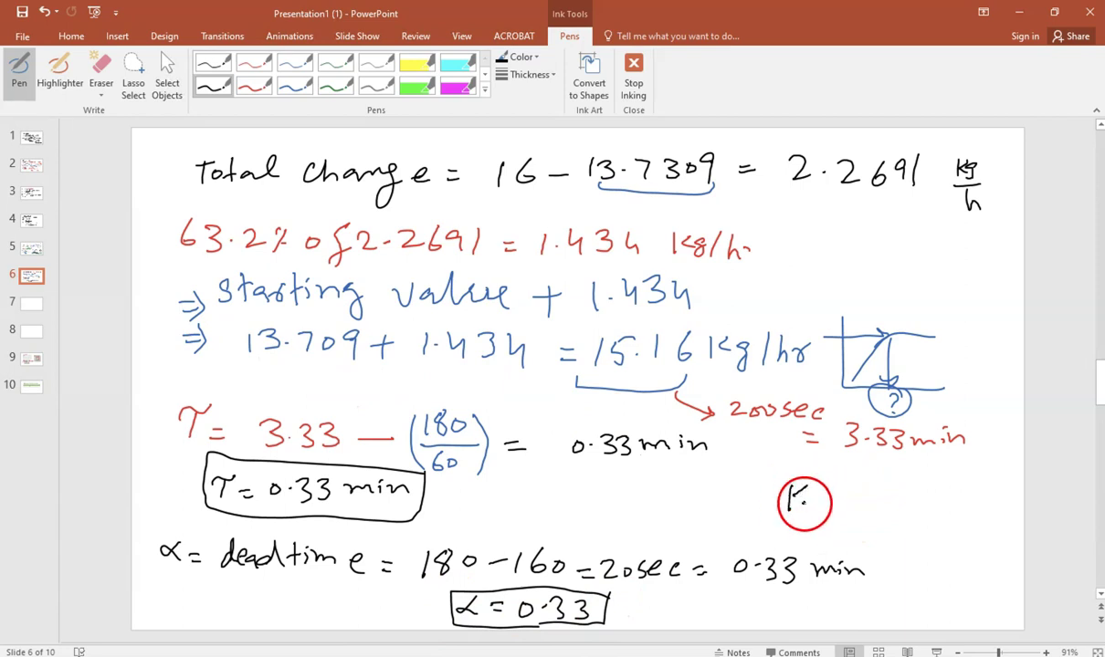
left_click(41, 250)
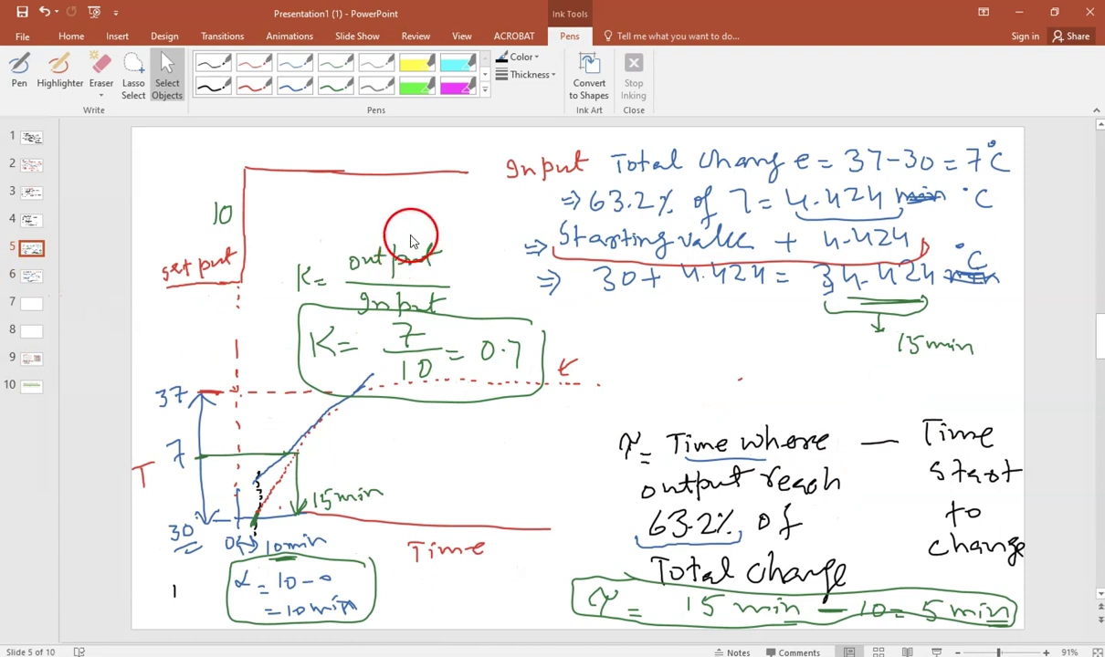
left_click(271, 88)
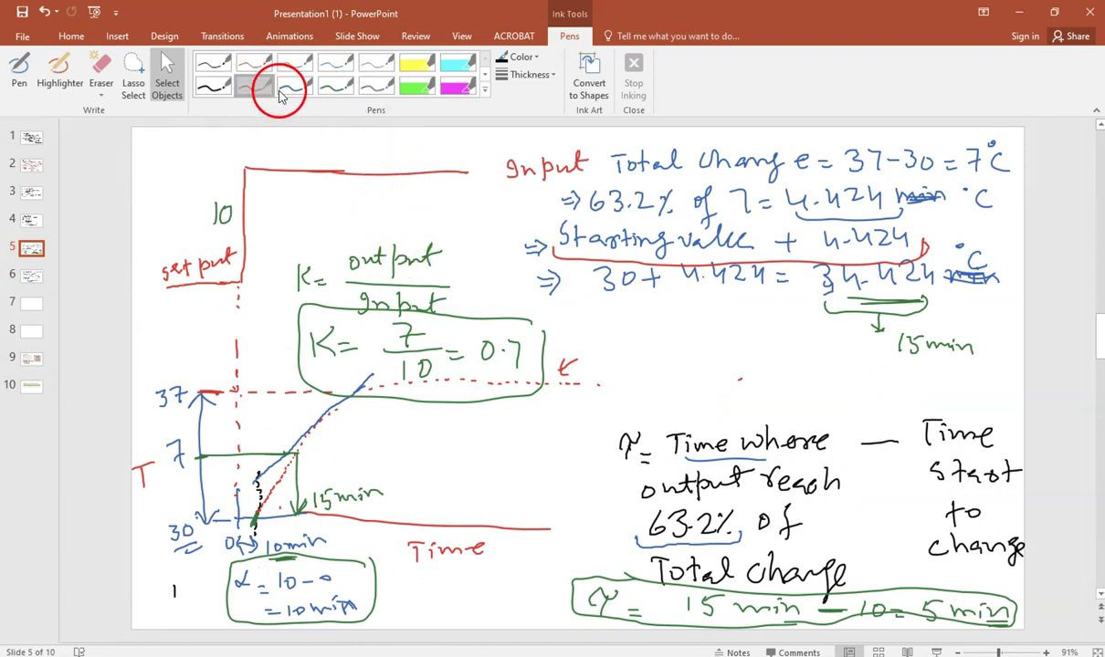
mouse_move(441, 233)
left_mouse_down()
mouse_move(334, 261)
mouse_move(442, 230)
left_mouse_up()
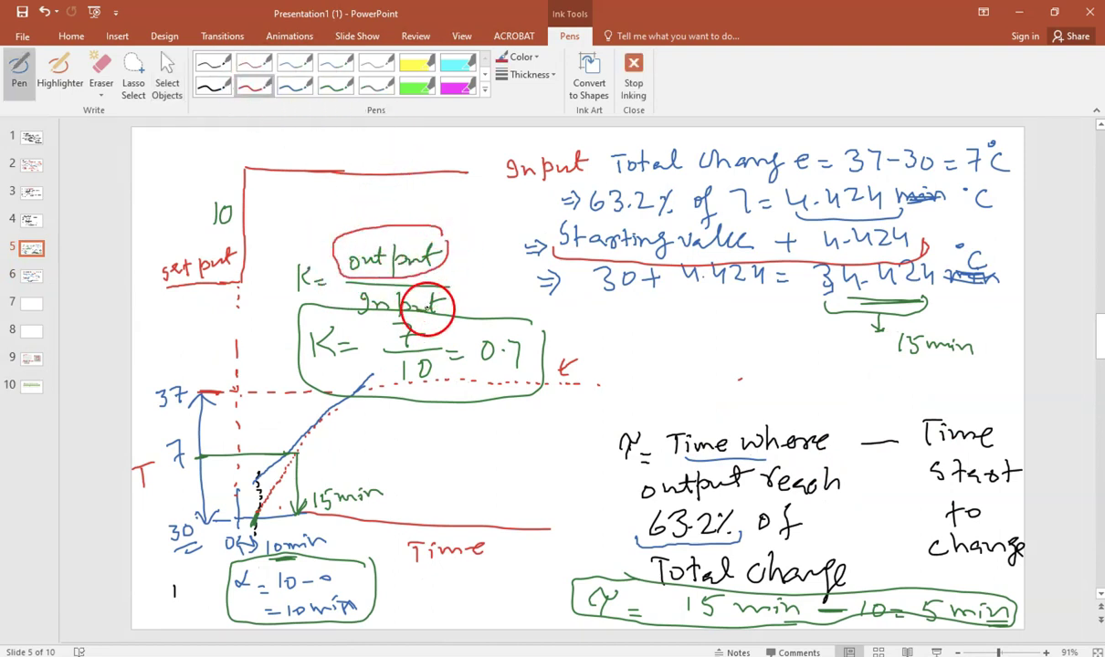
left_click_drag(437, 309, 484, 290)
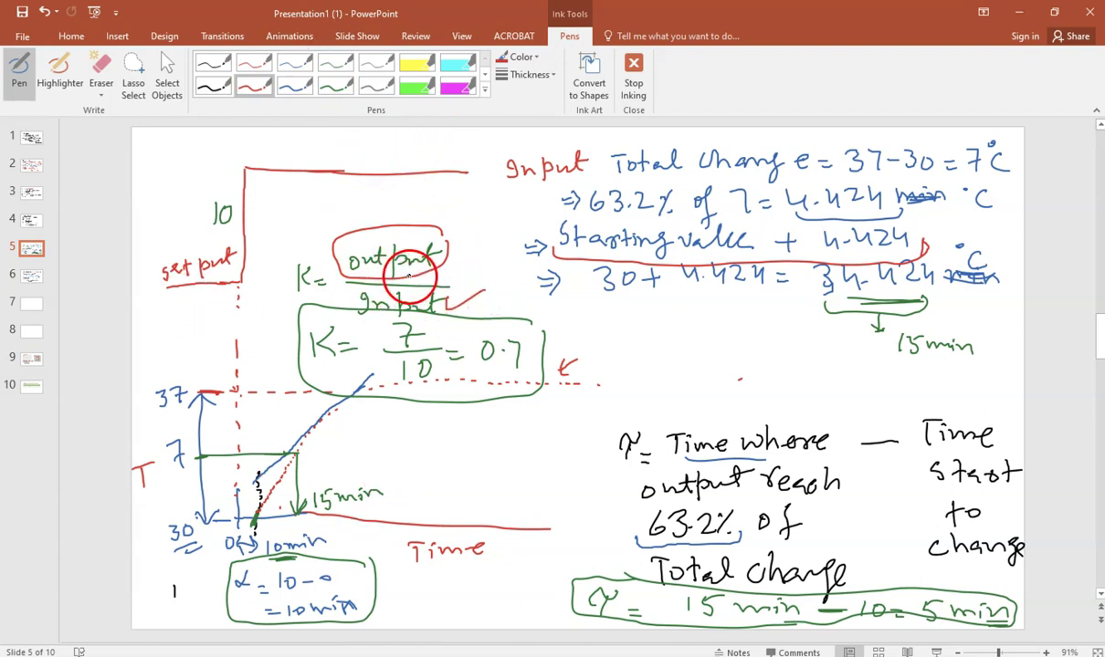
- Bracket 2.2691 in blue in slide 6's total change line and start handwriting the gain expression after "K ="
left_click(32, 282)
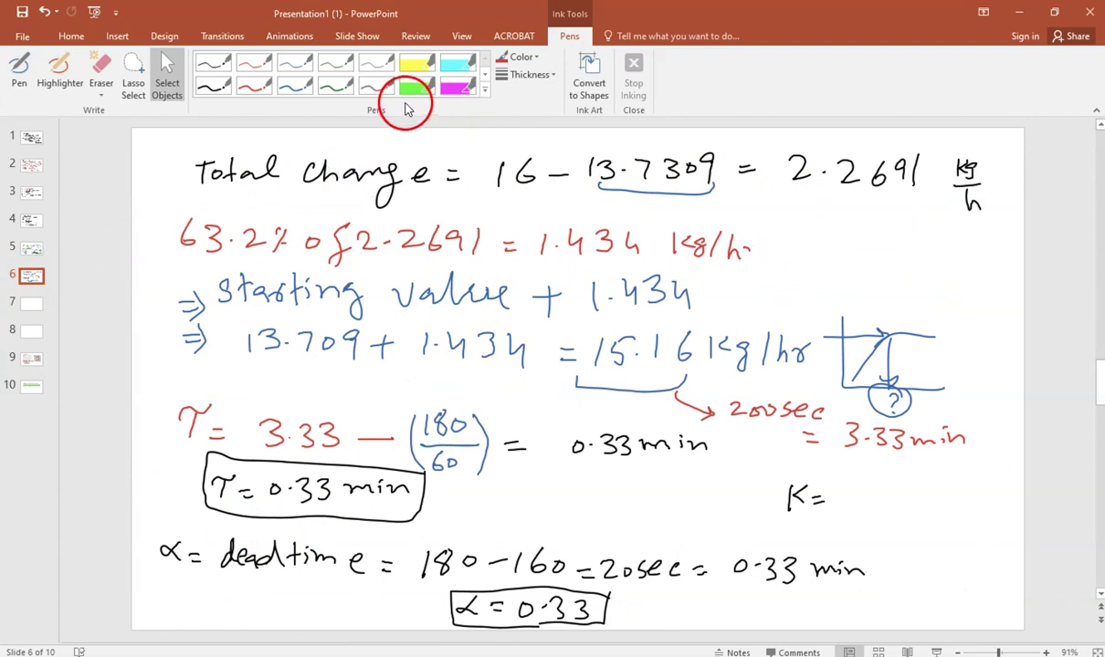
left_click(295, 87)
mouse_move(777, 180)
left_mouse_down()
mouse_move(798, 200)
mouse_move(894, 220)
mouse_move(915, 188)
left_mouse_up()
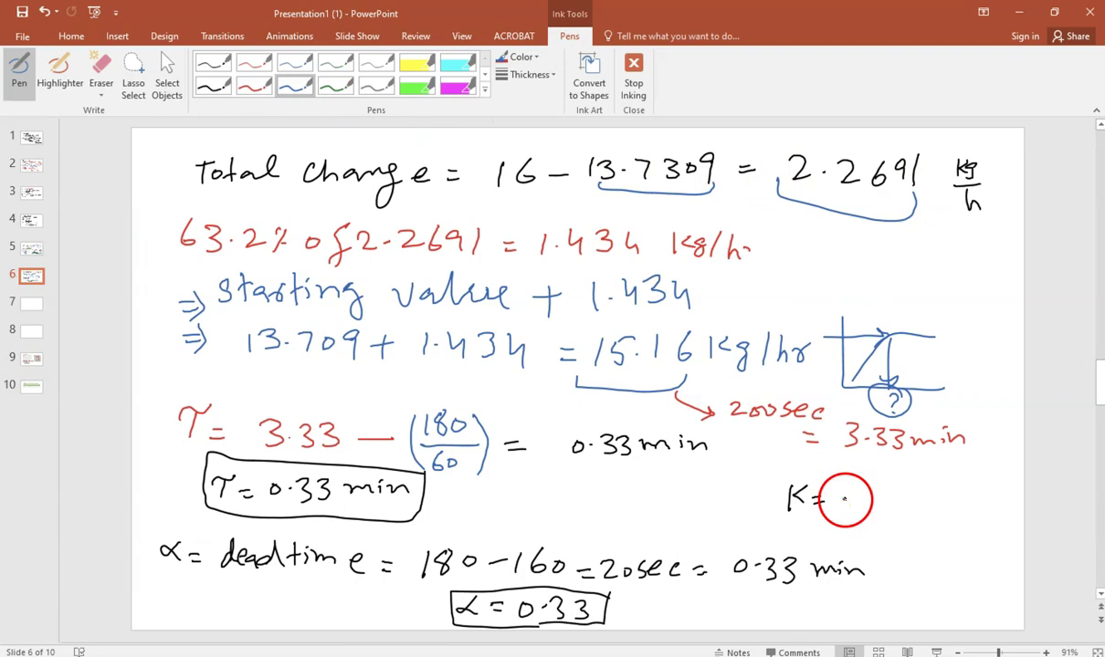
mouse_move(844, 478)
left_mouse_down()
mouse_move(899, 477)
mouse_move(901, 491)
mouse_move(910, 481)
mouse_move(908, 495)
mouse_move(923, 489)
mouse_move(932, 504)
mouse_move(839, 501)
left_mouse_up()
left_click(862, 491)
- Revisit slide 5, switch to the remote desktop simulation and minimize the full-screen Drum PC and Drum LC strip charts
left_click(31, 248)
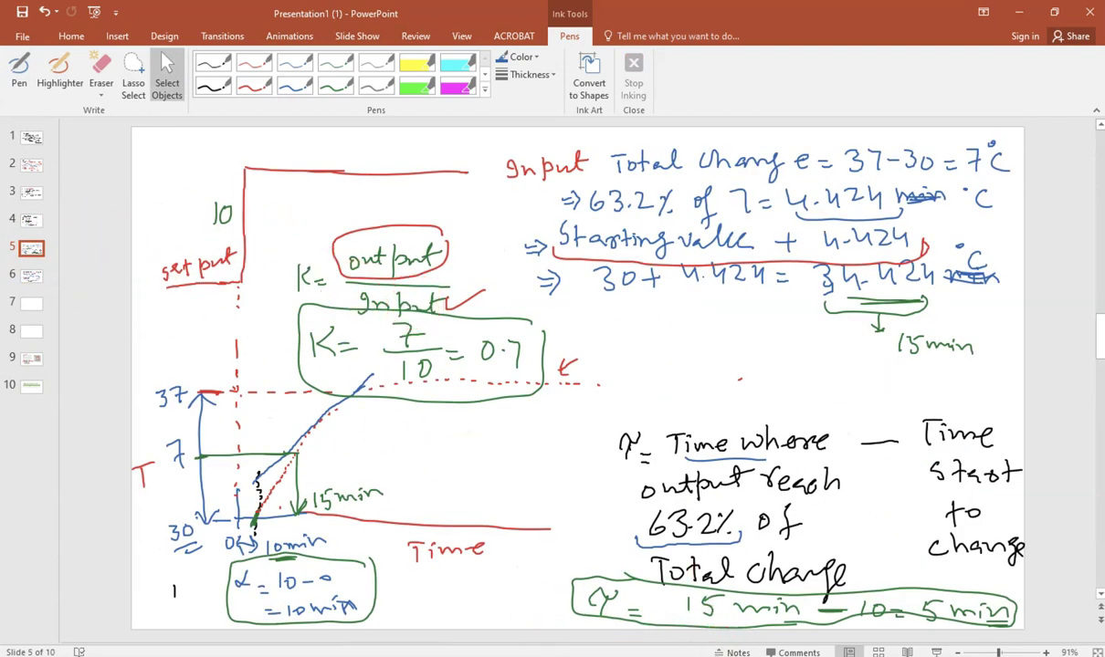
key("alt+Tab")
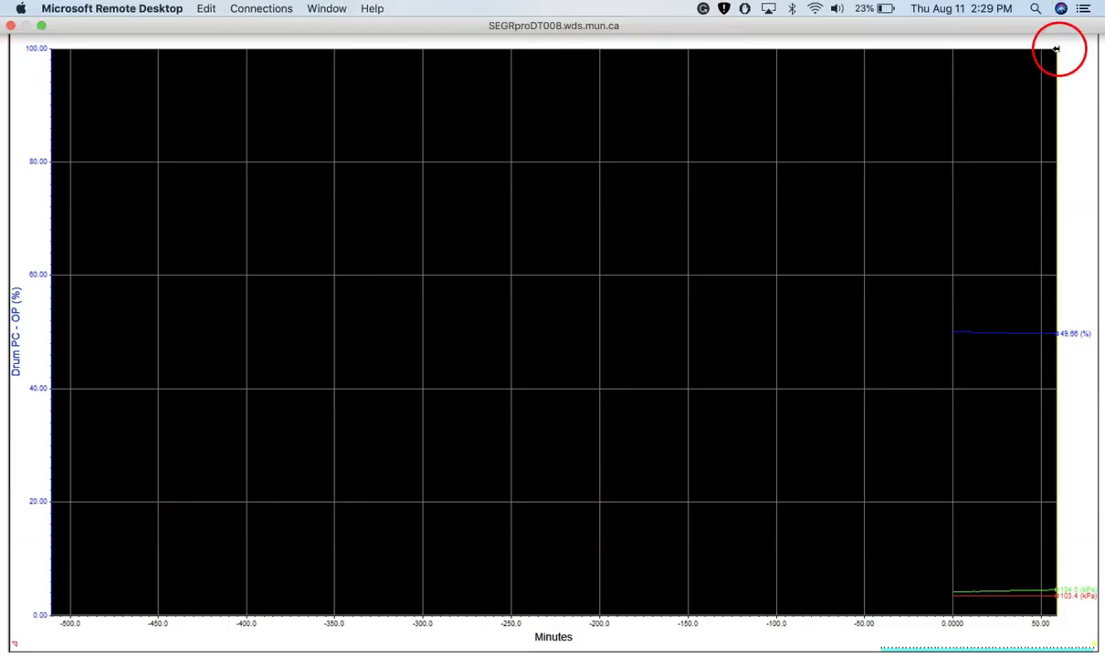
left_click(1072, 11)
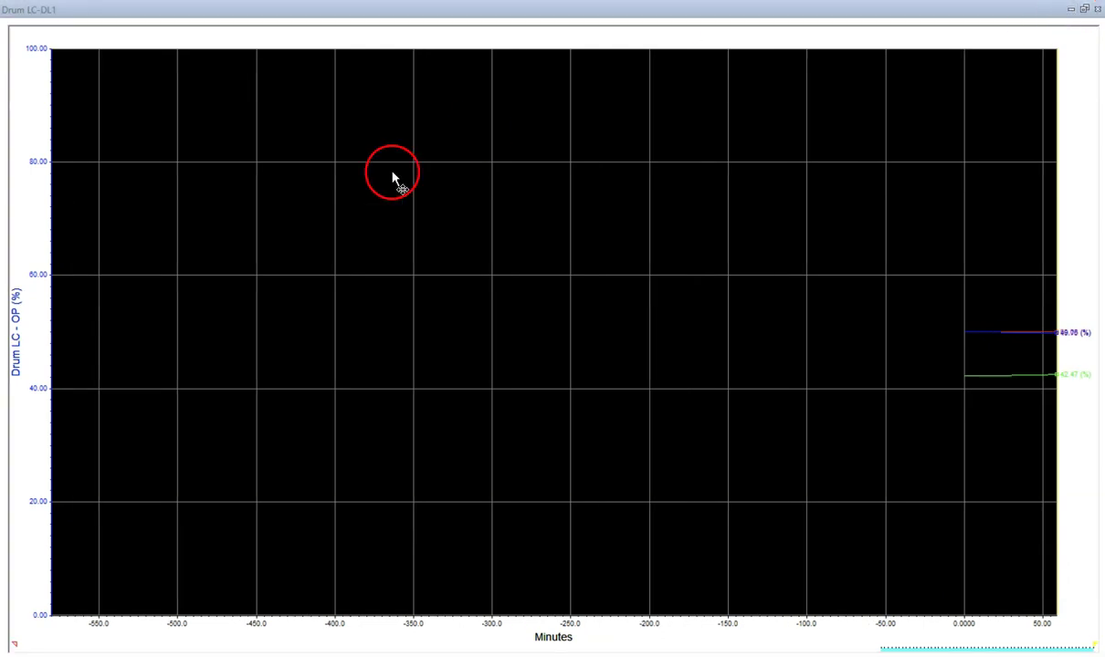
left_click(1072, 11)
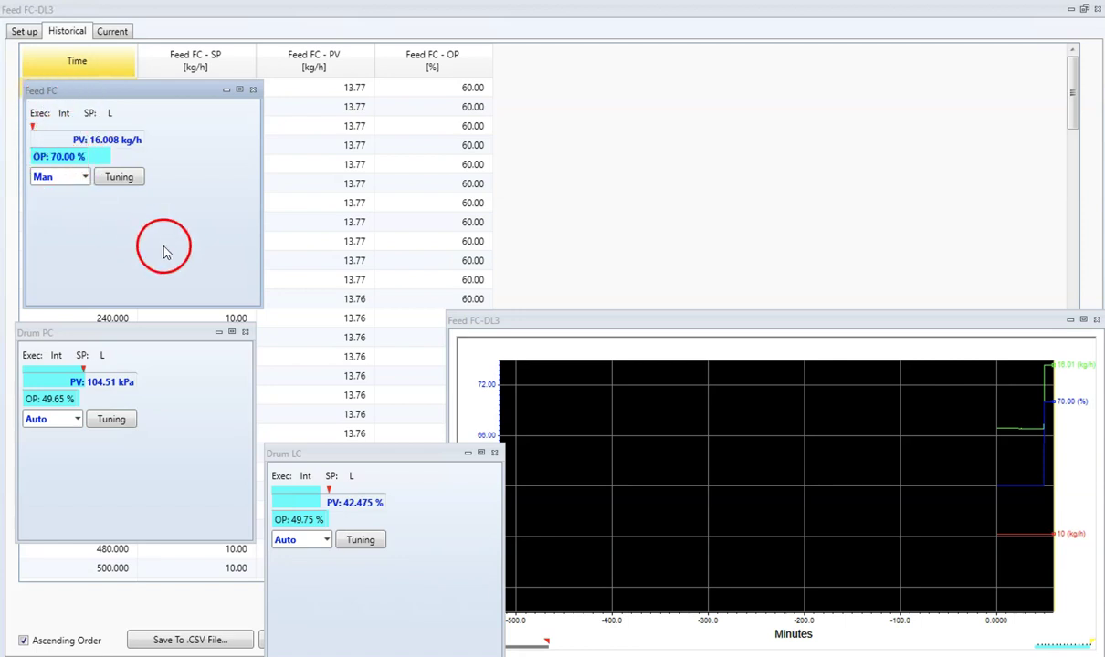
- Return to slide 6 in PowerPoint and complete the gain expression in red with denominator 10 and "= 0.2269"
mouse_move(723, 623)
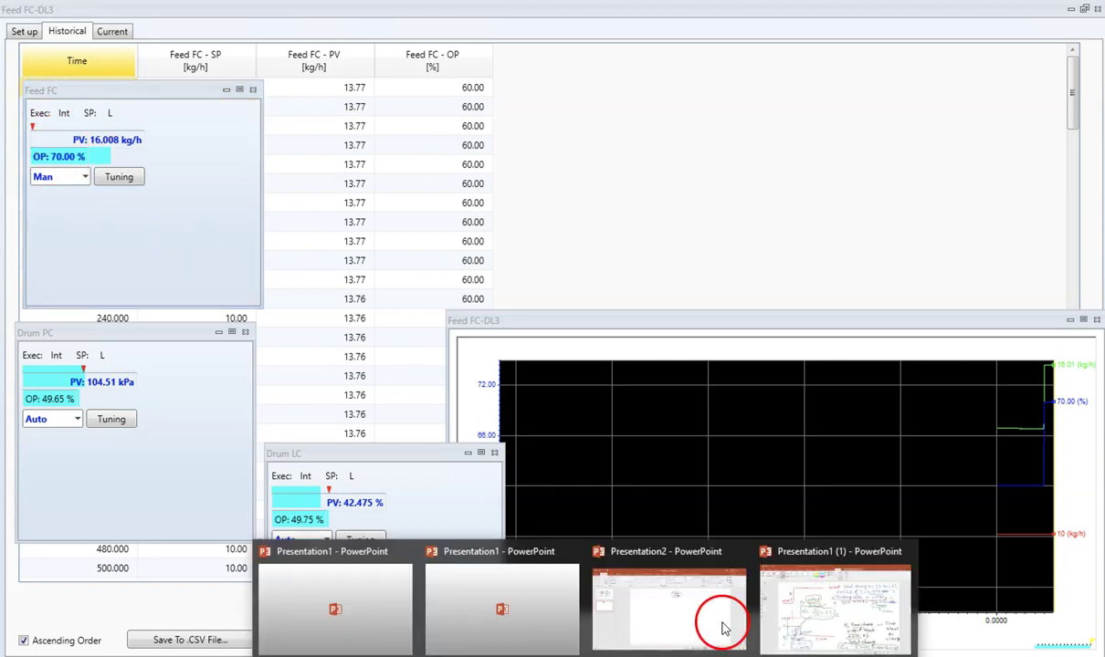
left_click(856, 621)
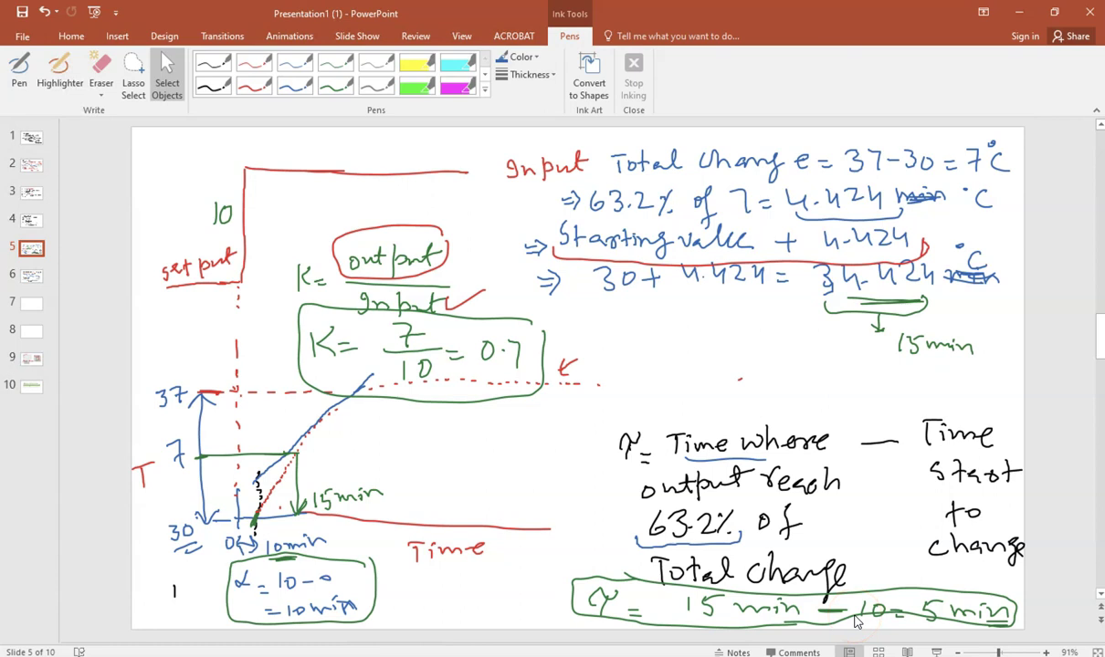
left_click(32, 277)
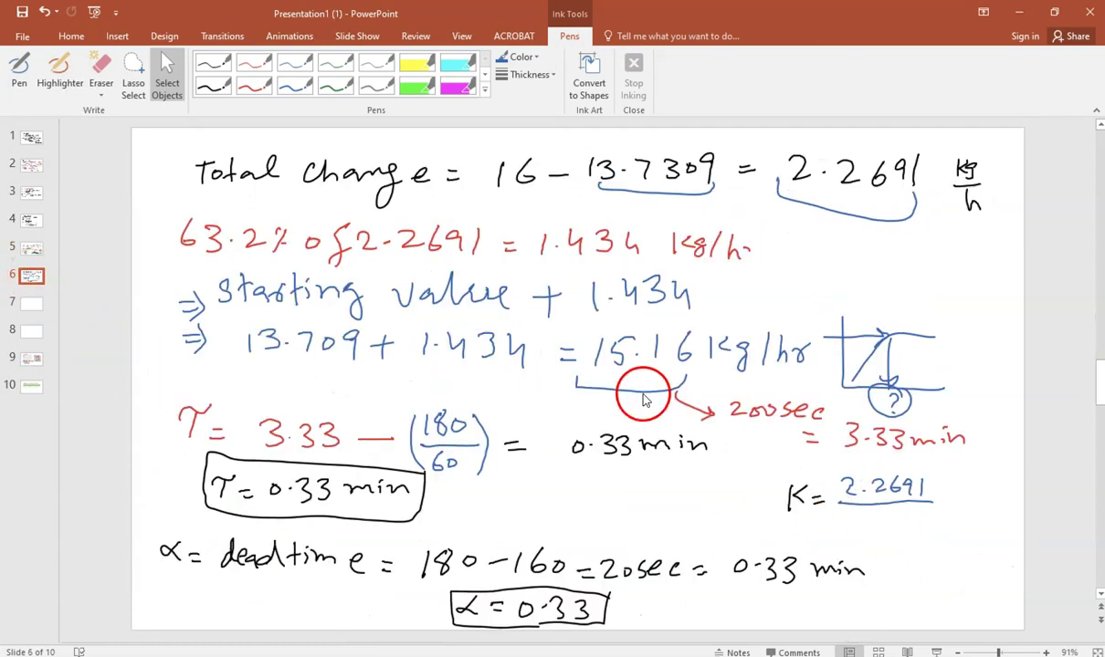
left_click(268, 91)
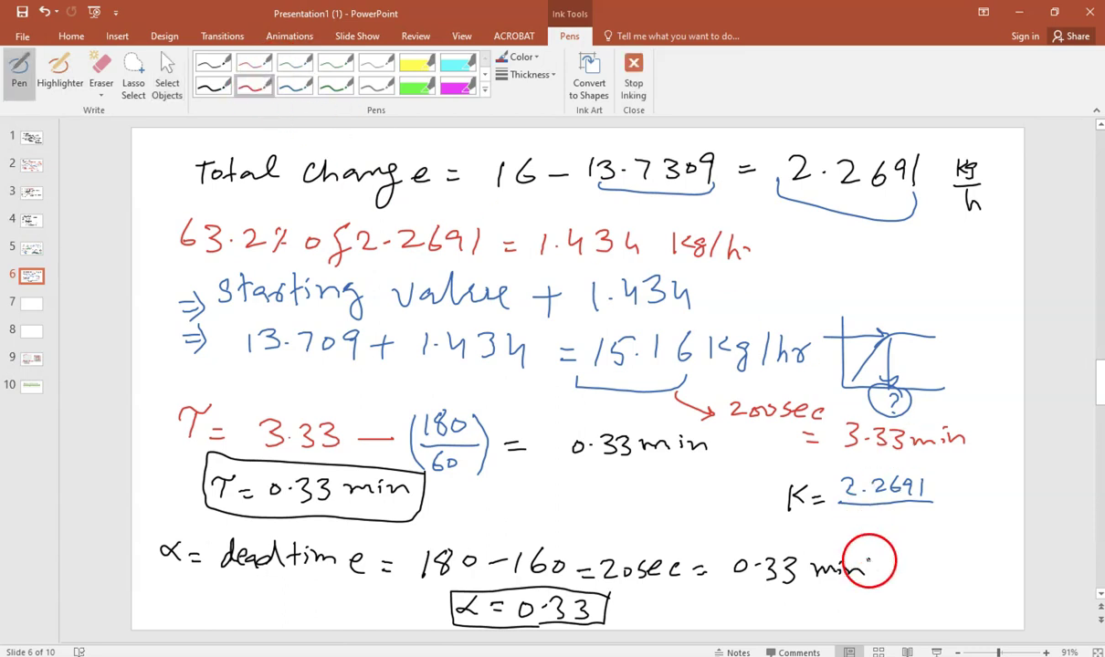
mouse_move(873, 514)
left_mouse_down()
mouse_move(875, 533)
mouse_move(887, 517)
mouse_move(953, 496)
left_mouse_up()
left_click_drag(941, 505, 952, 504)
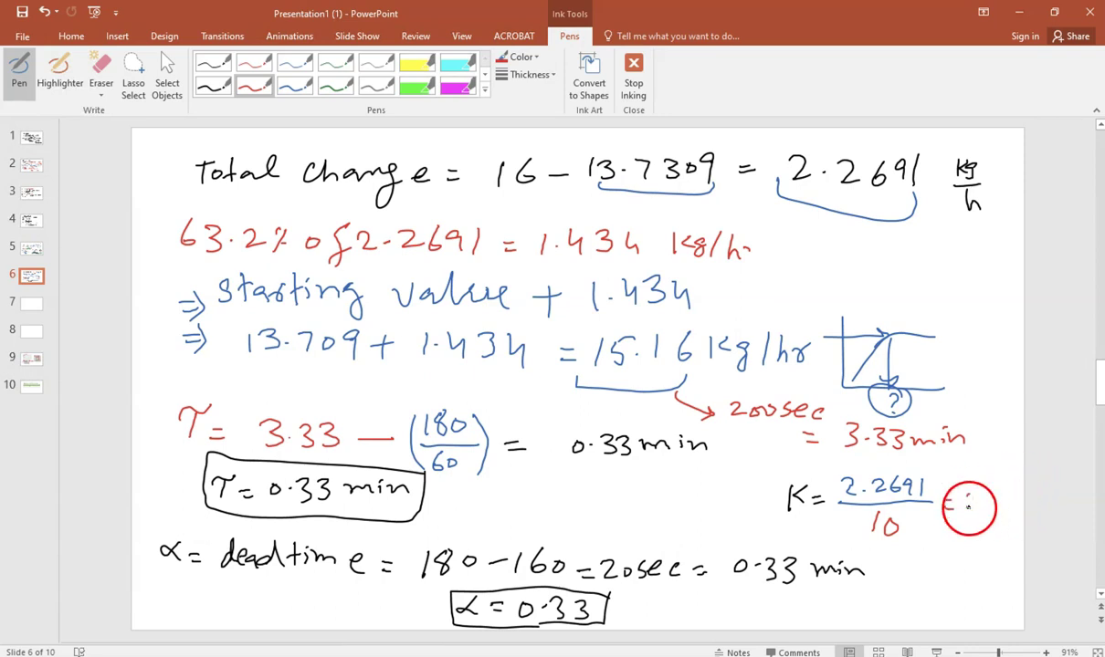
left_click(977, 504)
mouse_move(985, 491)
left_mouse_down()
mouse_move(1020, 491)
mouse_move(1010, 533)
left_mouse_up()
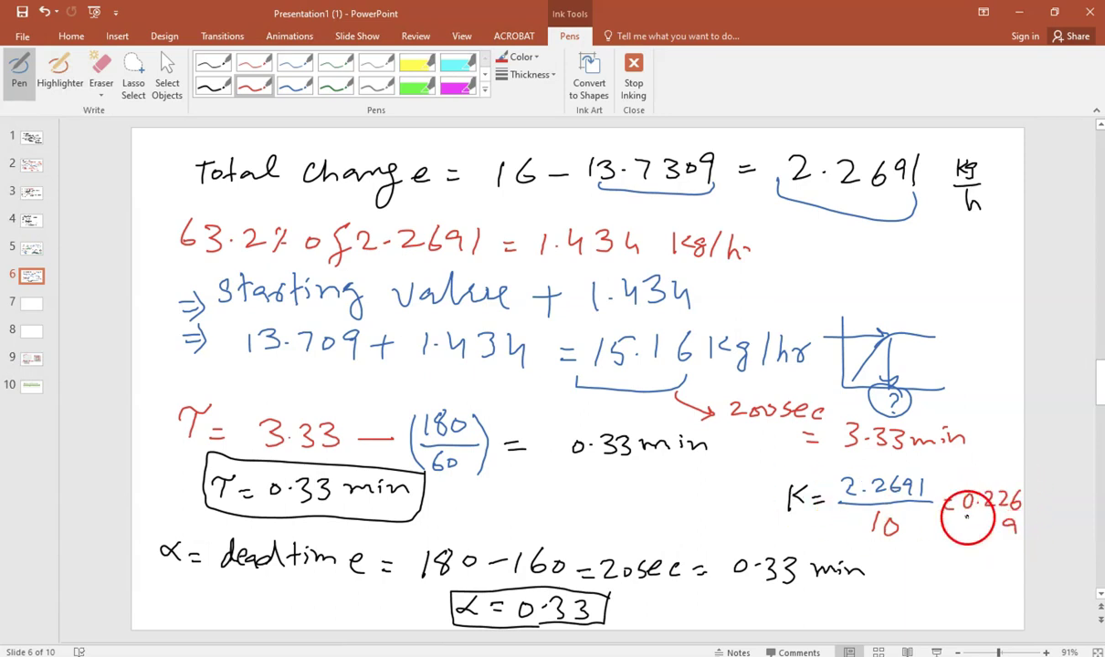
- Mark off the gain area with a red angled line, handwrite "K = 0.2269 min" in green and start a box around it
left_click_drag(756, 527, 781, 535)
mouse_move(855, 552)
left_mouse_down()
mouse_move(872, 578)
mouse_move(797, 621)
left_mouse_up()
left_click(334, 84)
mouse_move(896, 573)
left_mouse_down()
mouse_move(968, 571)
mouse_move(969, 583)
mouse_move(1016, 584)
mouse_move(1005, 607)
mouse_move(972, 612)
mouse_move(1017, 612)
left_mouse_up()
mouse_move(1029, 552)
left_mouse_down()
mouse_move(891, 551)
mouse_move(879, 588)
mouse_move(933, 602)
mouse_move(883, 607)
left_mouse_up()
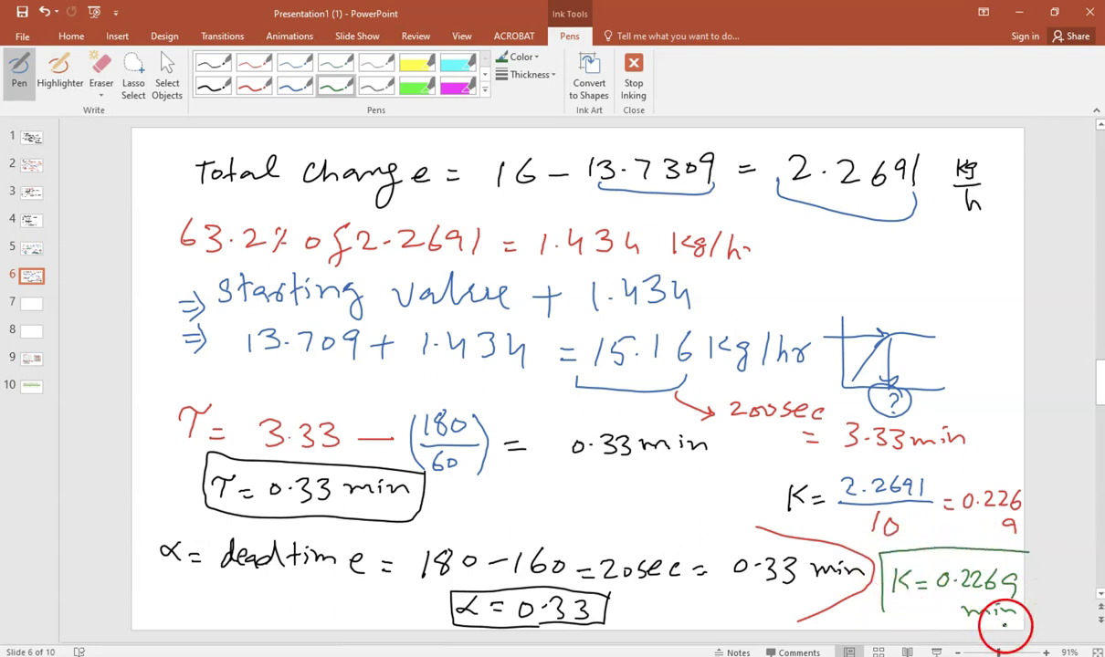
- Strike out "min" under K, finish the green box, add "min" after α and tick the τ, α and K results in green
left_click_drag(965, 612, 997, 612)
left_click_drag(882, 612, 1022, 612)
left_click_drag(1020, 553, 1020, 592)
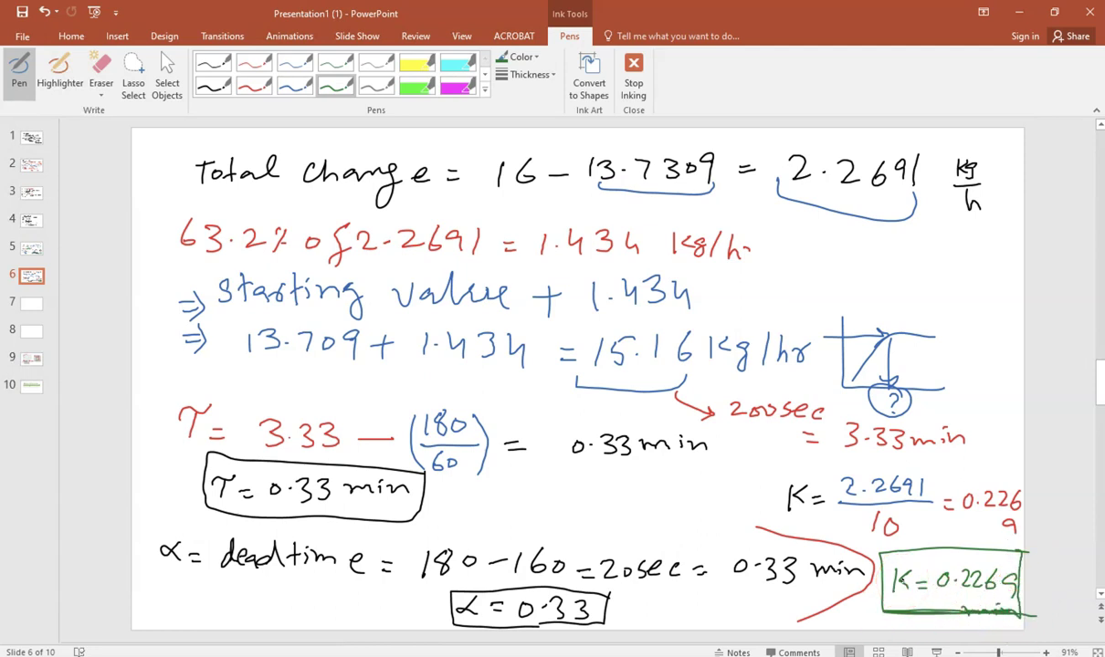
left_click_drag(440, 494, 457, 498)
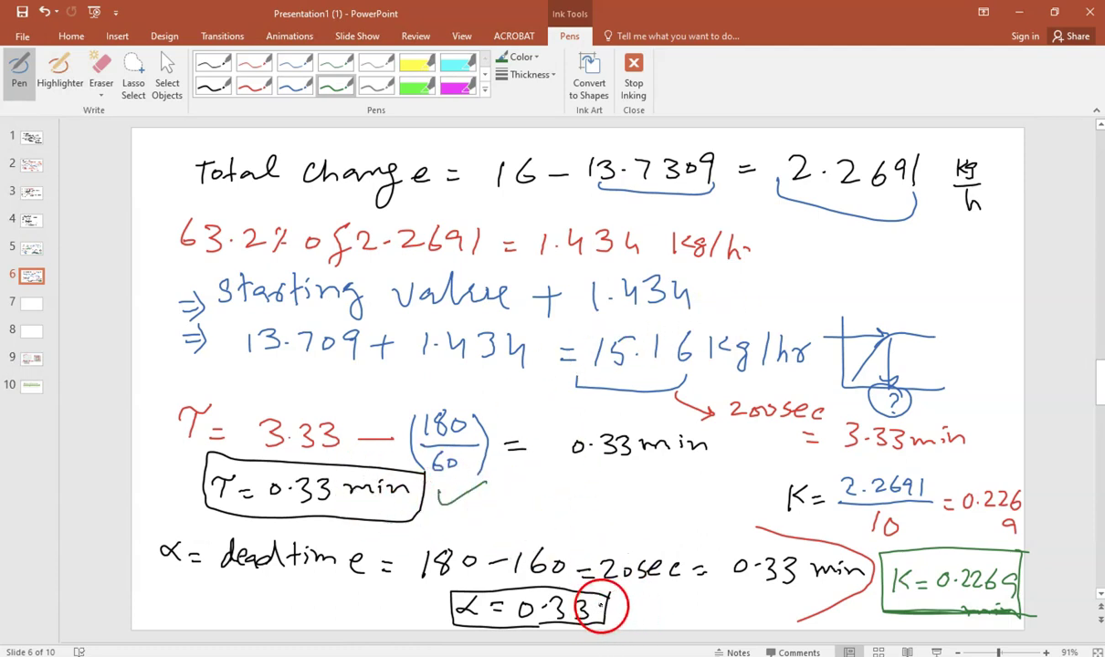
left_click_drag(598, 612, 697, 600)
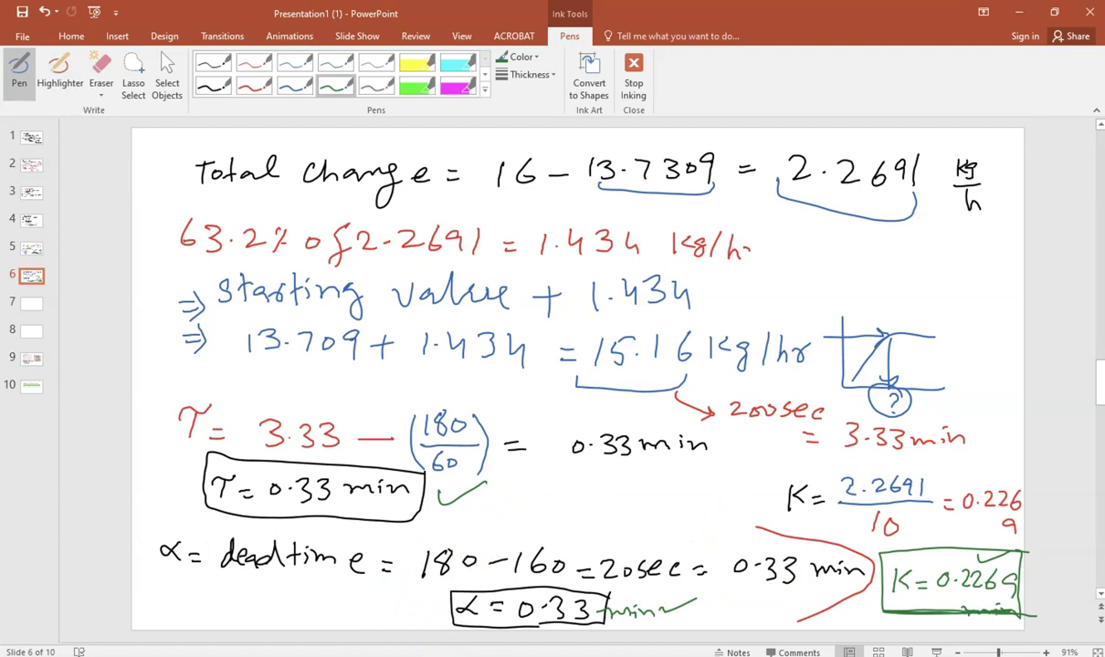
- Switch to the Workbook 14 PDF, mark item d) on finding the parameters in blue and view the tuning method table
left_click(424, 579)
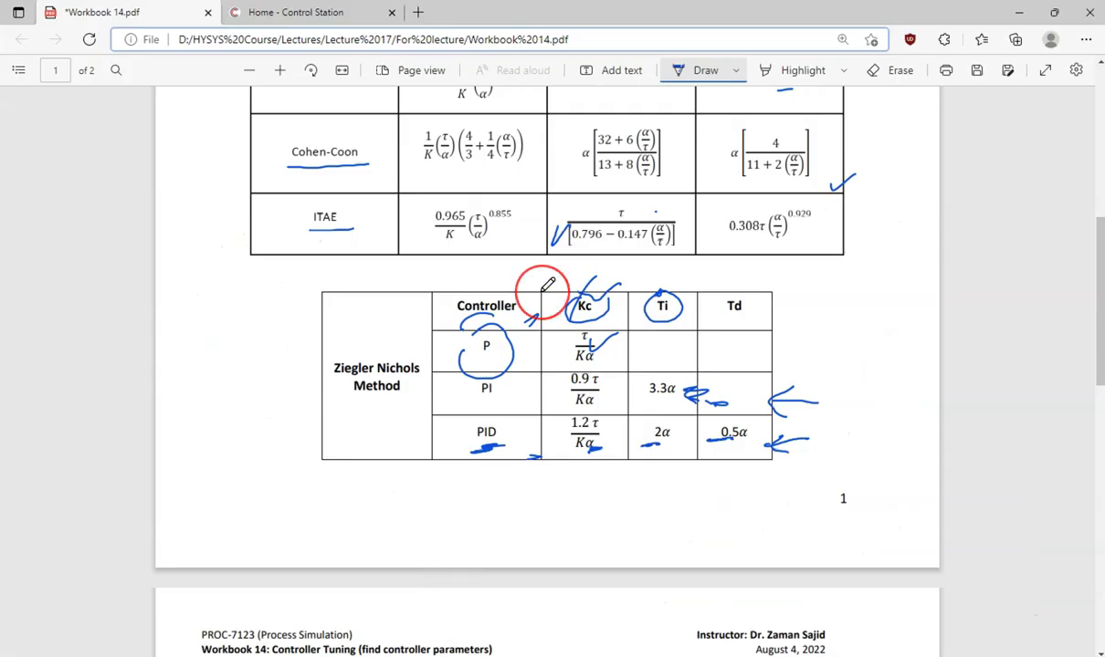
scroll(544, 291, "down", 5)
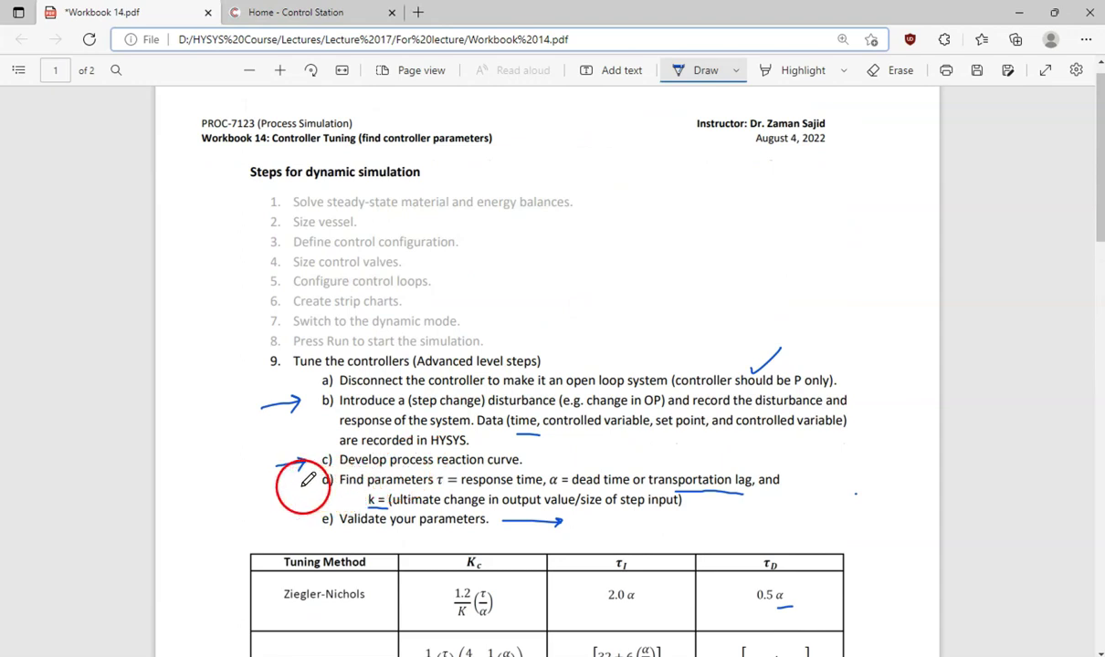
left_click_drag(302, 487, 320, 483)
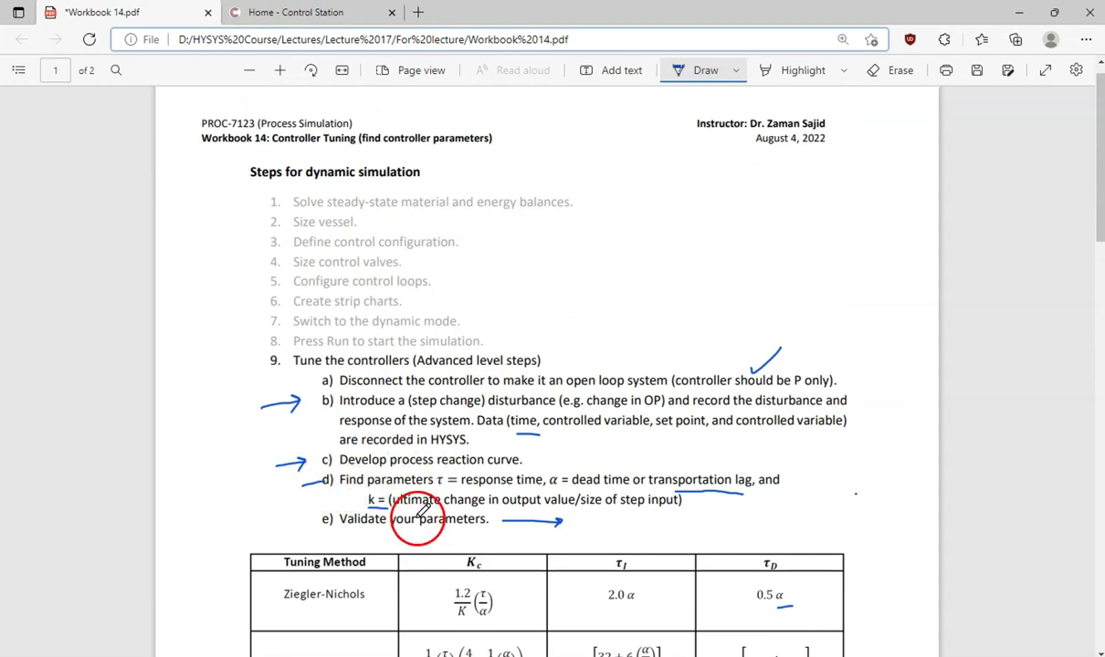
scroll(505, 492, "down", 2)
scroll(505, 492, "down", 6)
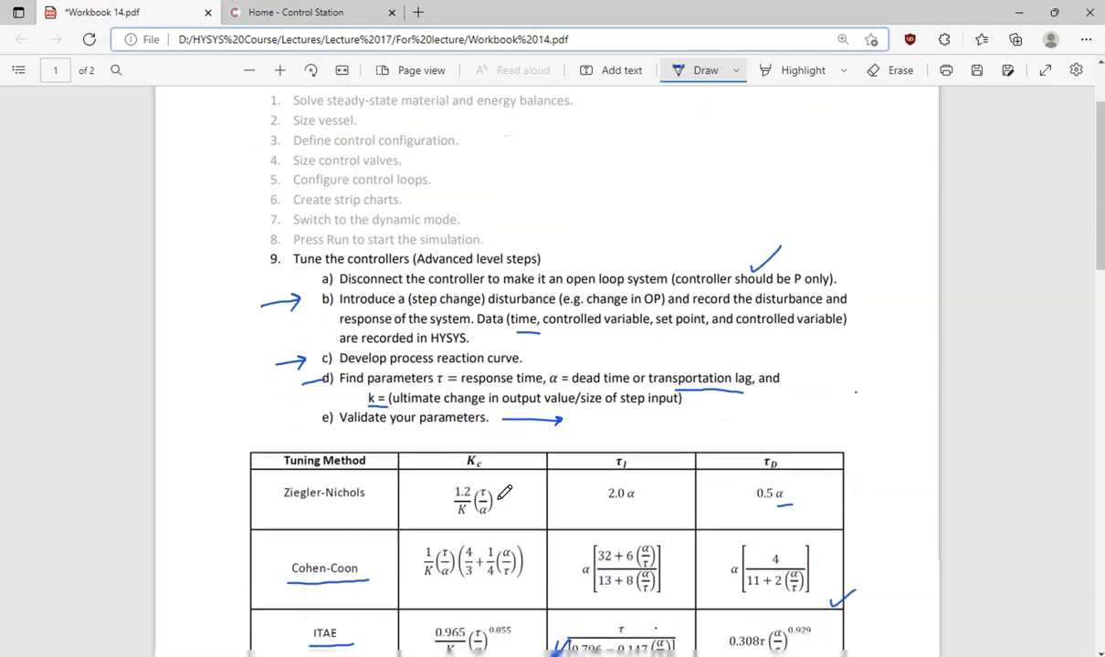
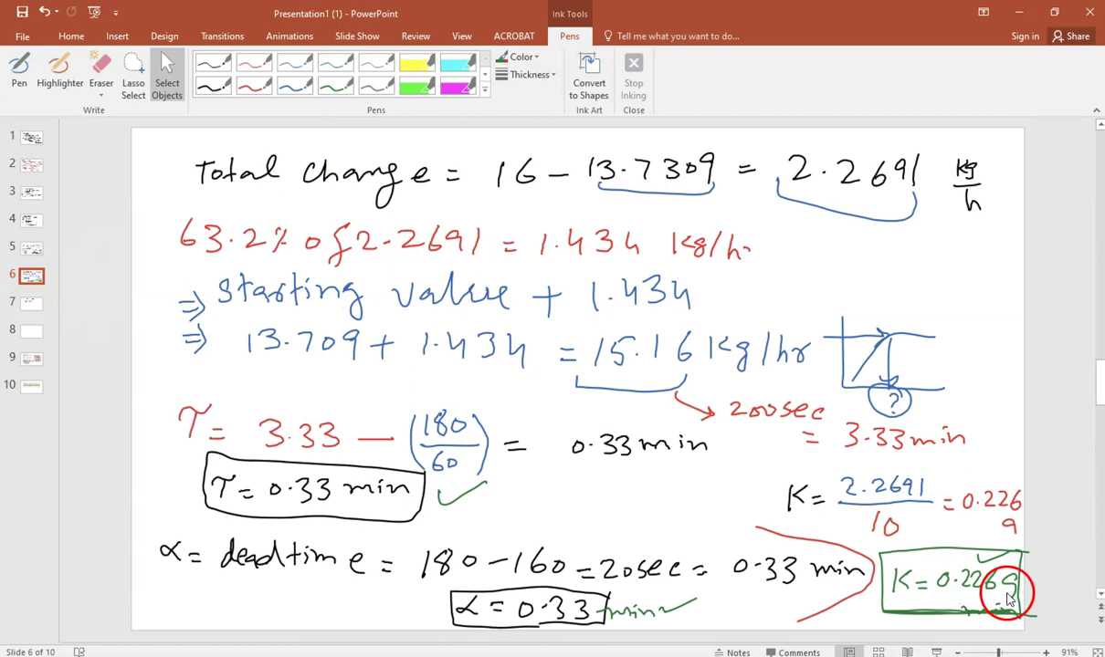
- Fill in the Kc fraction's denominator on slide 7 as "0.2269 ×" in green and "0.33" in blue, checking slide 6 for α
left_click(37, 302)
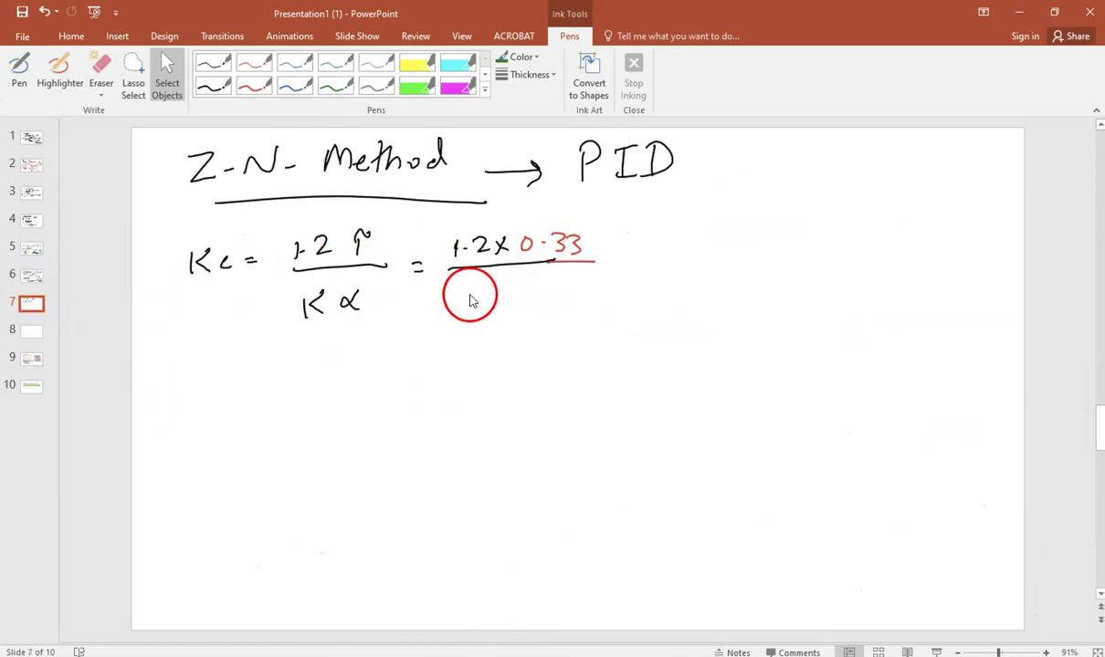
left_click(336, 85)
mouse_move(459, 281)
left_mouse_down()
mouse_move(513, 310)
mouse_move(539, 289)
mouse_move(549, 305)
mouse_move(574, 307)
left_mouse_up()
left_click_drag(573, 285, 558, 308)
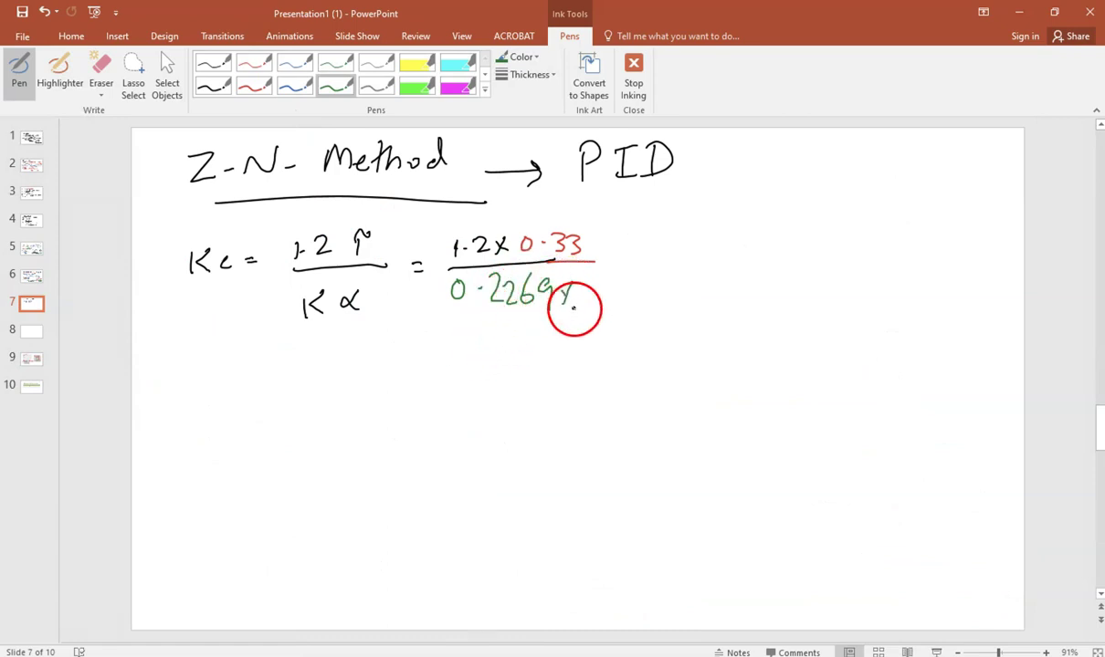
left_click(36, 275)
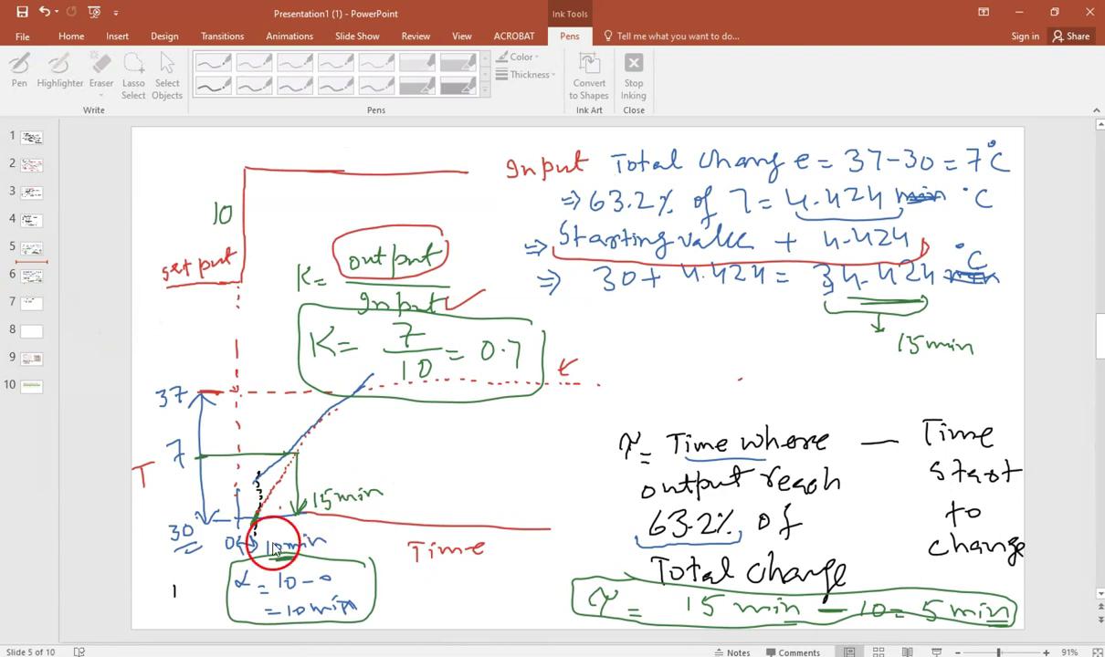
left_click(35, 281)
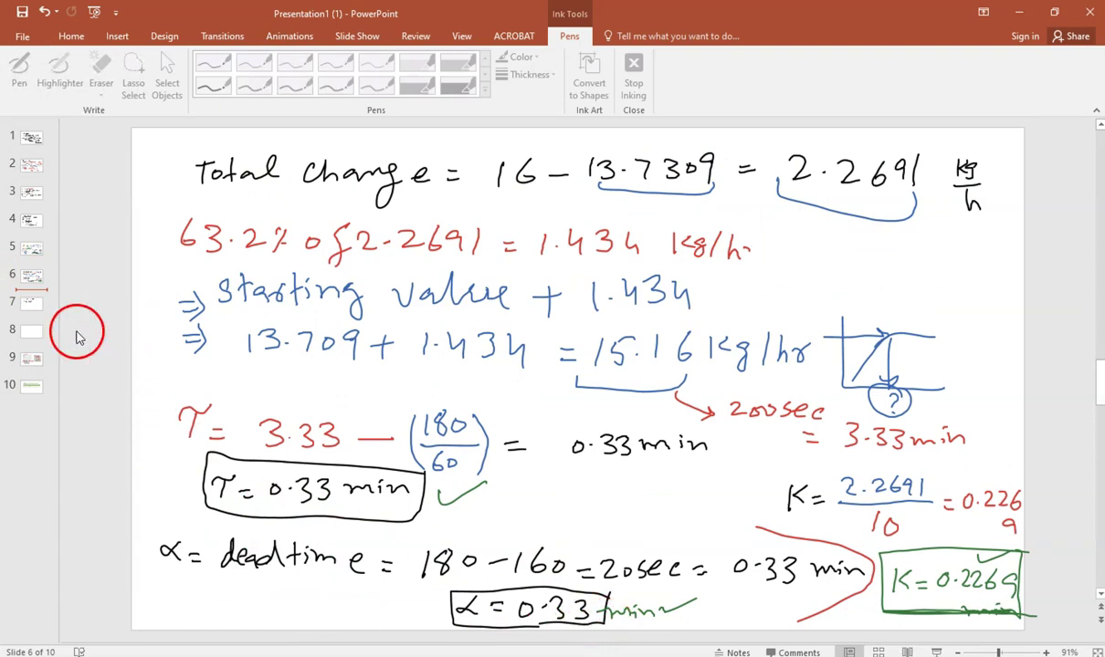
left_click(29, 297)
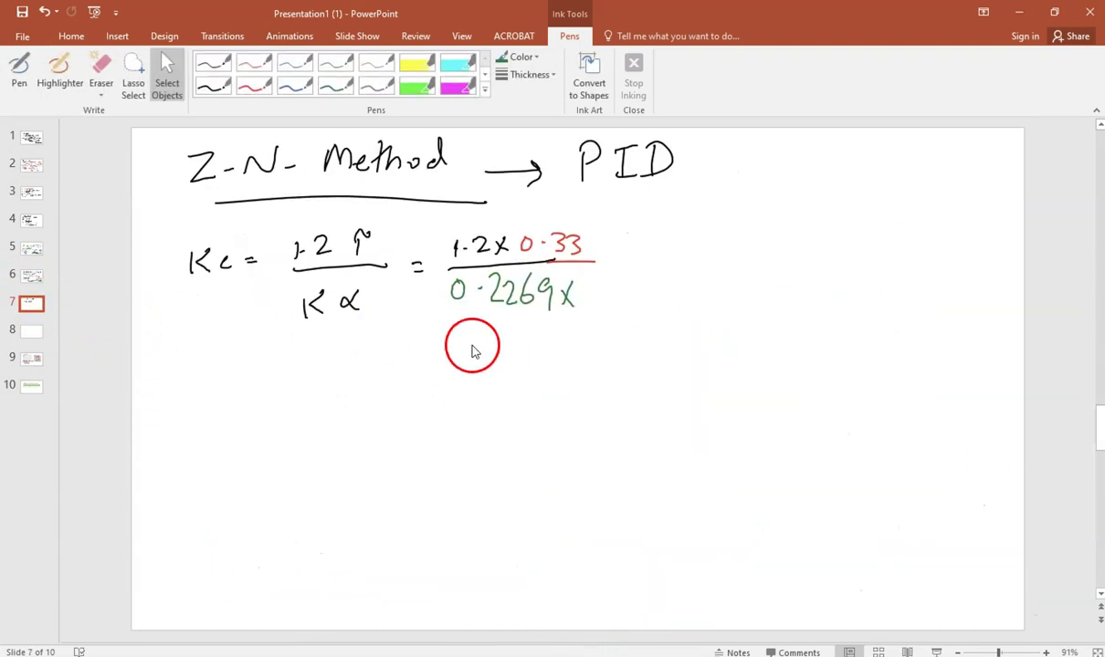
left_click(294, 87)
mouse_move(588, 288)
left_mouse_down()
mouse_move(629, 286)
mouse_move(648, 254)
mouse_move(669, 266)
mouse_move(683, 252)
left_mouse_up()
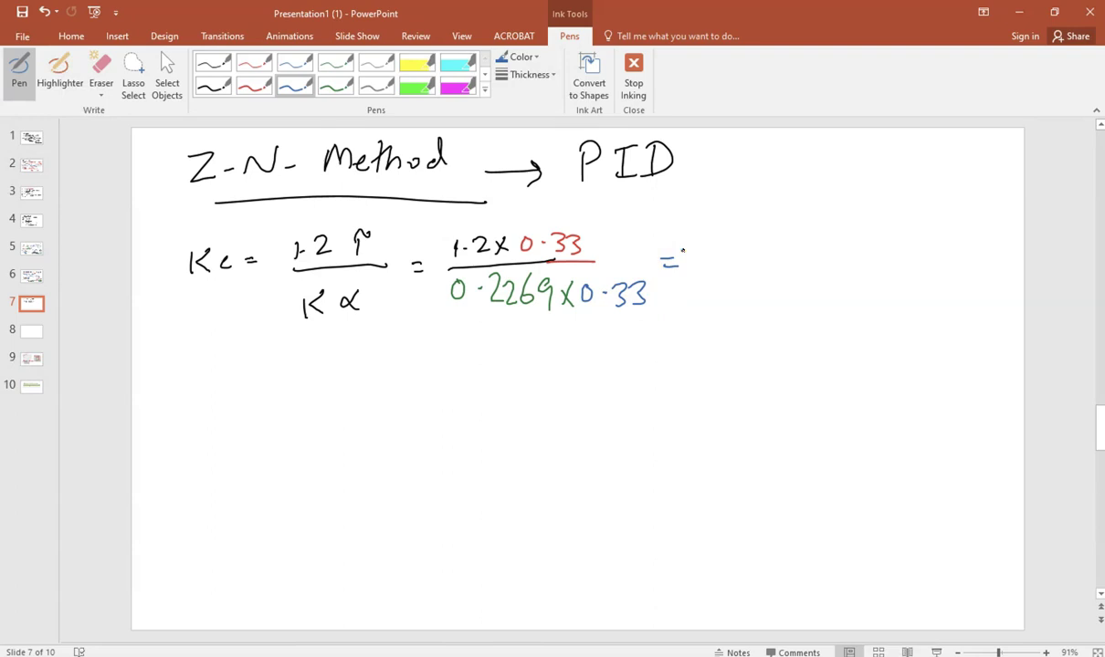
- Handwrite the Kc result 5.288 in red with an arrow to "P", and circle the I in the PID heading
left_click(254, 86)
mouse_move(715, 245)
left_mouse_down()
mouse_move(738, 258)
mouse_move(758, 245)
mouse_move(768, 262)
mouse_move(805, 250)
mouse_move(809, 270)
mouse_move(776, 265)
left_mouse_up()
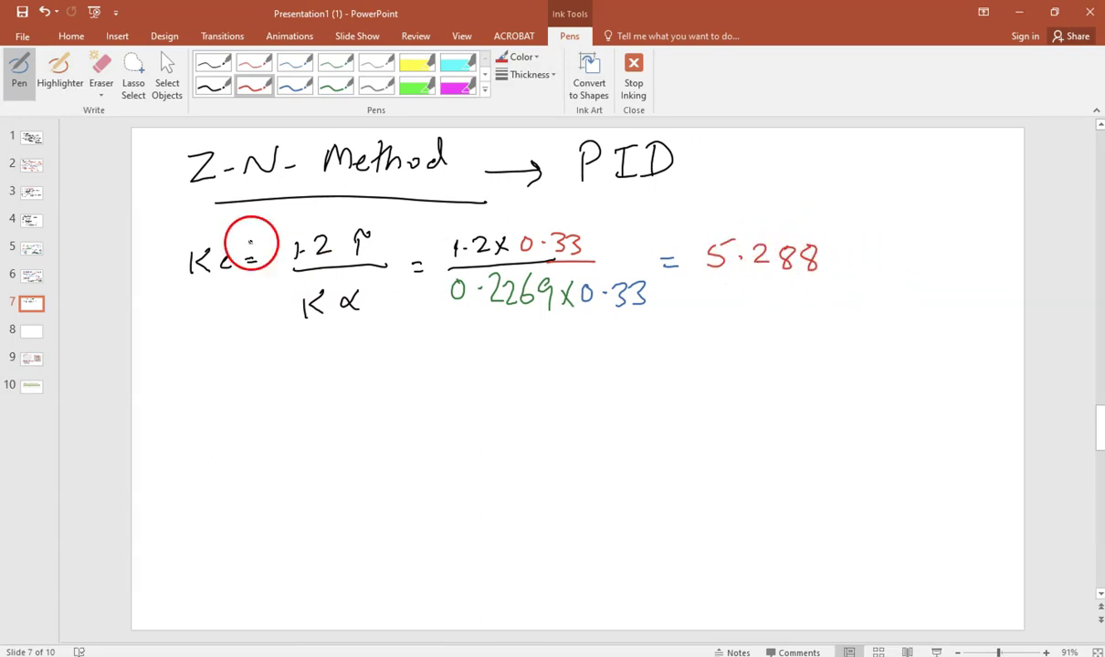
left_click_drag(851, 266, 904, 269)
mouse_move(891, 259)
left_mouse_down()
mouse_move(889, 283)
mouse_move(938, 239)
mouse_move(941, 256)
left_mouse_up()
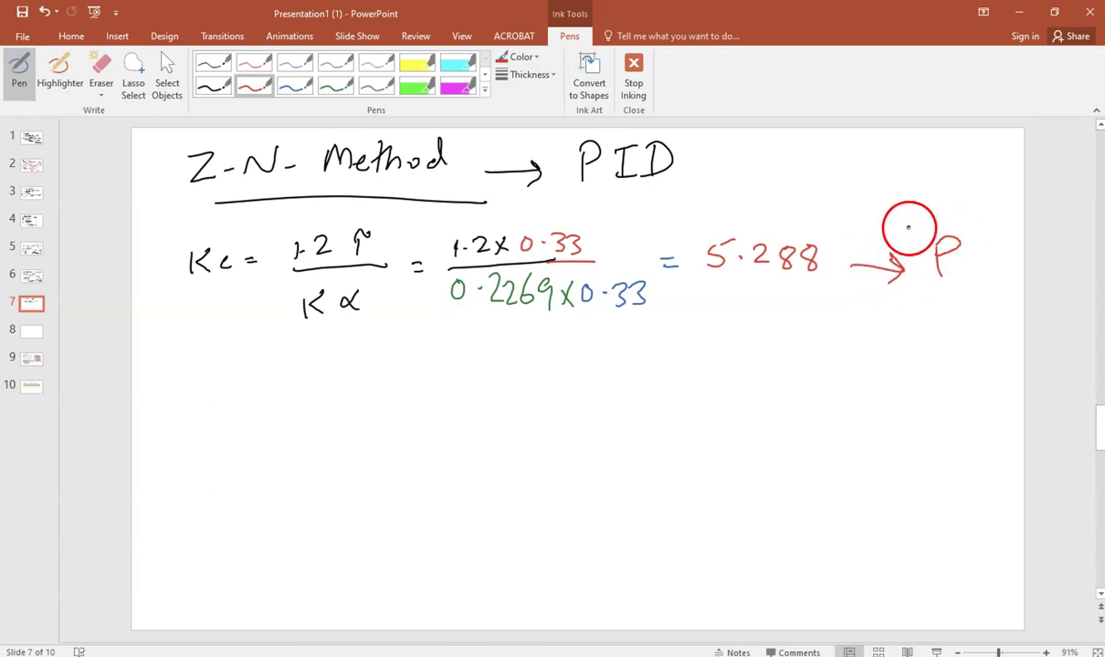
mouse_move(641, 137)
left_mouse_down()
mouse_move(617, 192)
mouse_move(642, 135)
left_mouse_up()
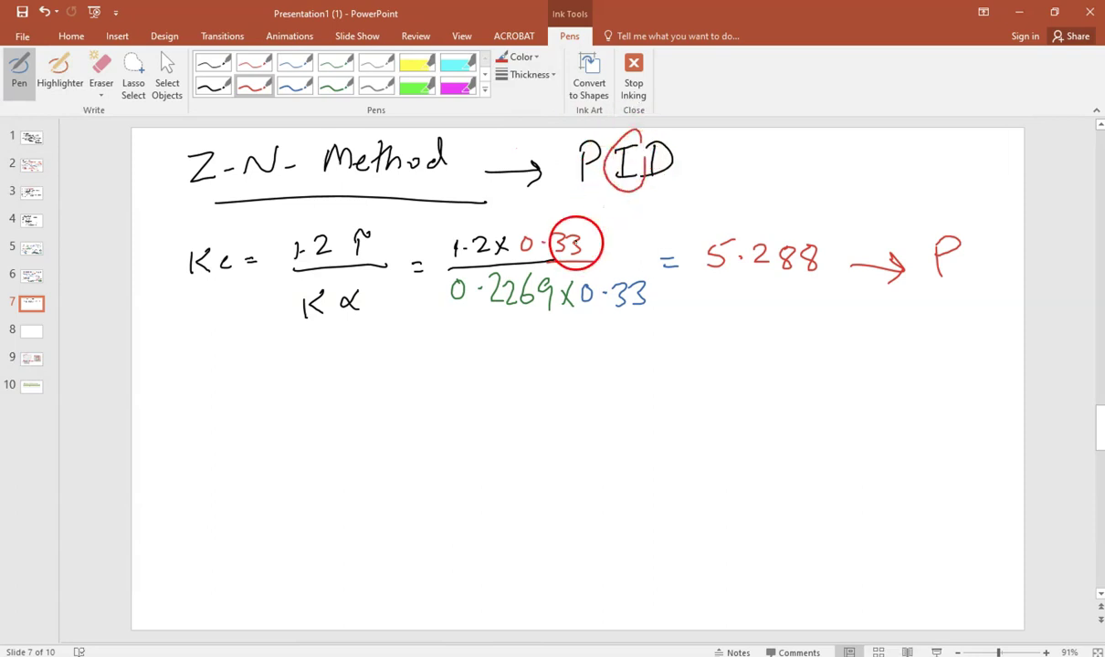
- Start a red "I =" line below Kc and check the PID row's Ti formula in Workbook 14's Ziegler Nichols table
mouse_move(222, 350)
left_mouse_down()
mouse_move(201, 352)
mouse_move(209, 390)
mouse_move(226, 391)
left_mouse_up()
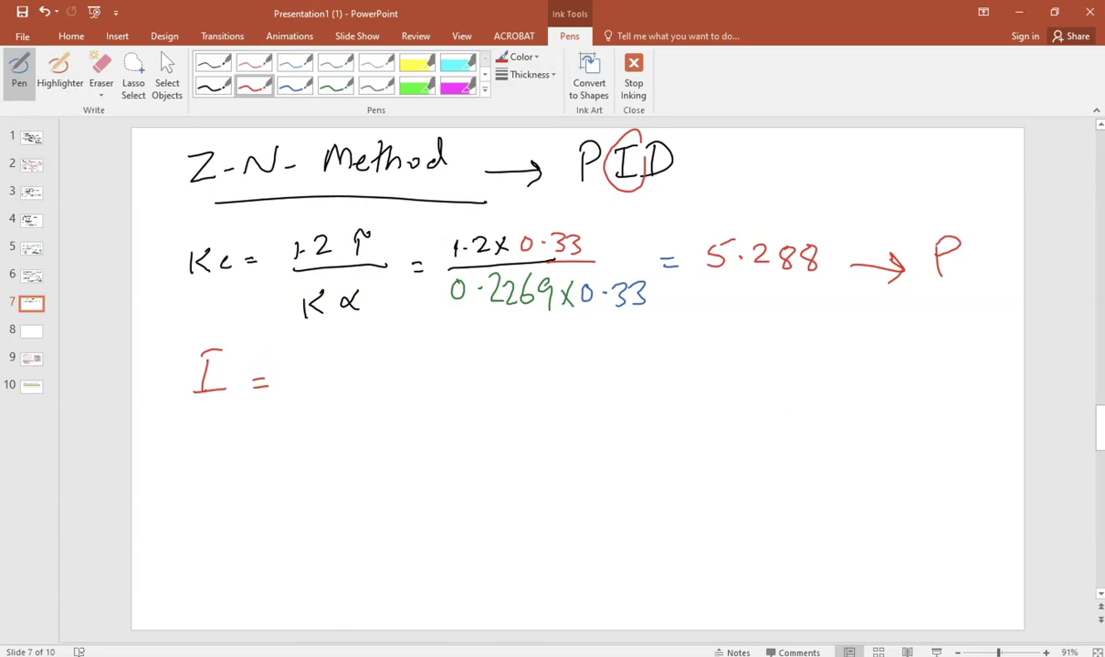
left_click(420, 630)
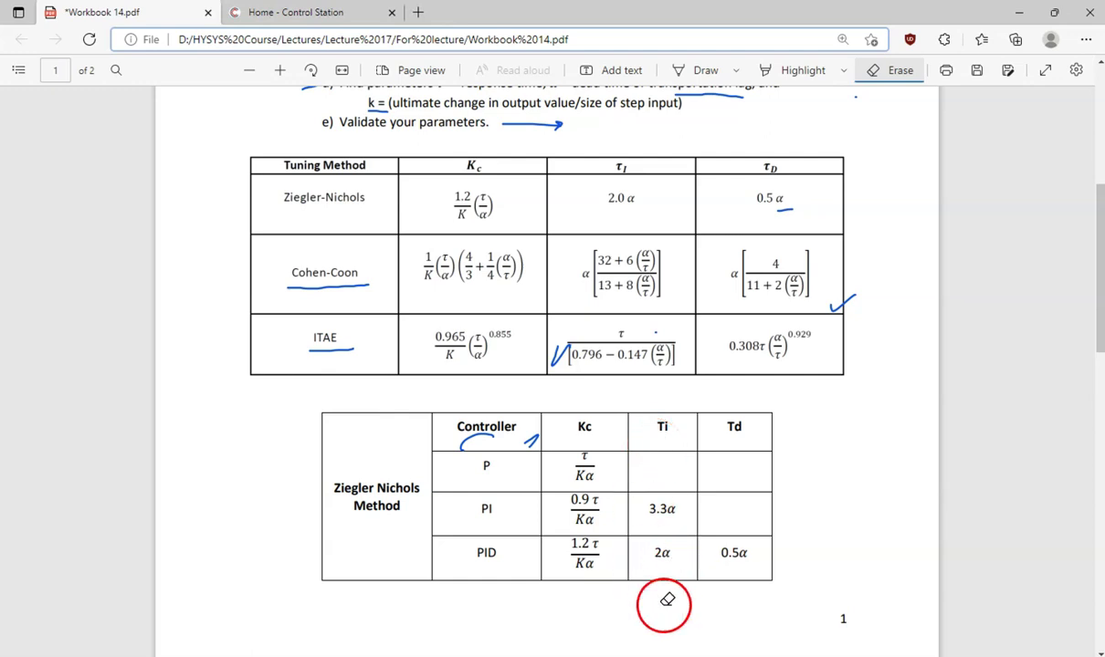
mouse_move(728, 603)
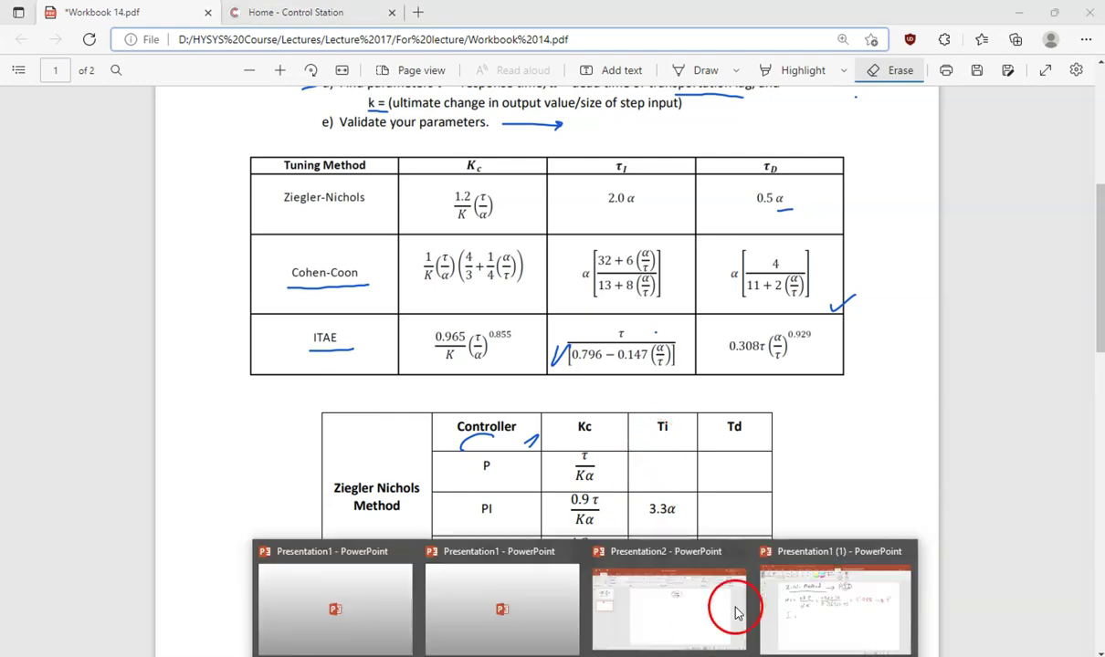
left_click(813, 602)
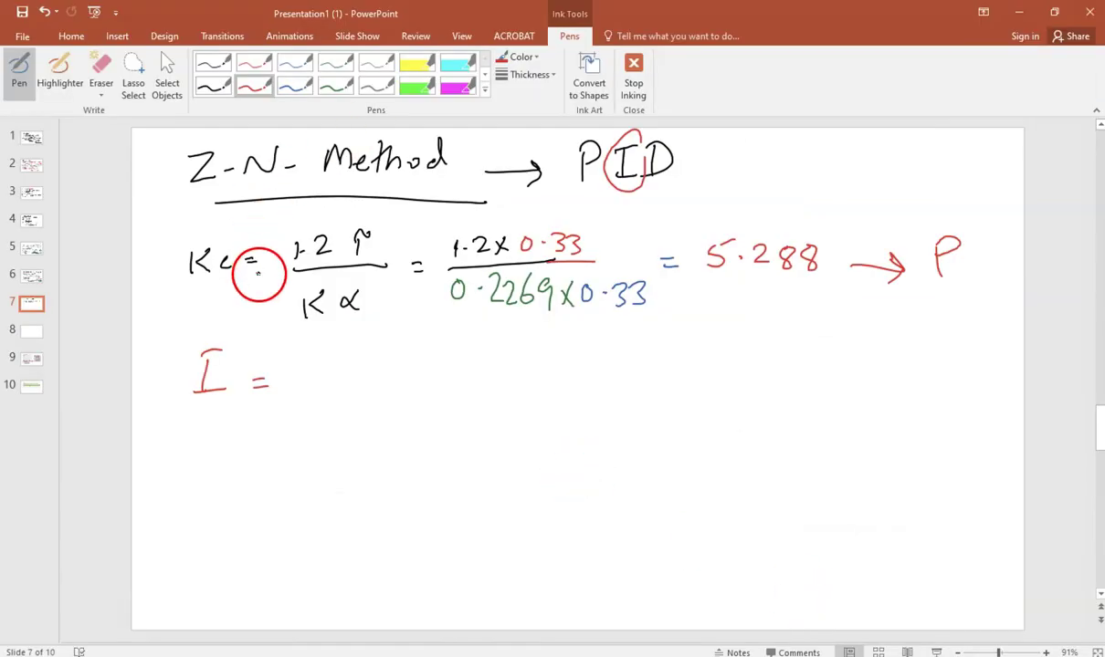
- Turn the I line's equals sign into an arrow and handwrite "Ti = 2 × α = 2 × 0.33 = 0.66" in red
left_click_drag(264, 368, 266, 400)
mouse_move(335, 393)
left_mouse_down()
mouse_move(356, 361)
mouse_move(313, 370)
mouse_move(347, 398)
mouse_move(581, 383)
left_mouse_up()
left_click_drag(566, 392, 613, 394)
mouse_move(624, 377)
left_mouse_down()
mouse_move(694, 378)
mouse_move(693, 397)
mouse_move(705, 376)
mouse_move(720, 390)
mouse_move(761, 384)
left_mouse_up()
left_click(671, 388)
mouse_move(747, 393)
left_mouse_down()
mouse_move(778, 378)
mouse_move(801, 385)
left_mouse_up()
mouse_move(825, 373)
left_mouse_down()
mouse_move(821, 388)
mouse_move(854, 388)
left_mouse_up()
- Handwrite "D ⇒ TD = 0.5 × α = 0.5 × 0.33 = 0.165" in red, checking the Td formula in Workbook 14
mouse_move(189, 453)
left_mouse_down()
mouse_move(185, 482)
mouse_move(246, 471)
mouse_move(244, 491)
left_mouse_up()
mouse_move(340, 654)
left_click(454, 589)
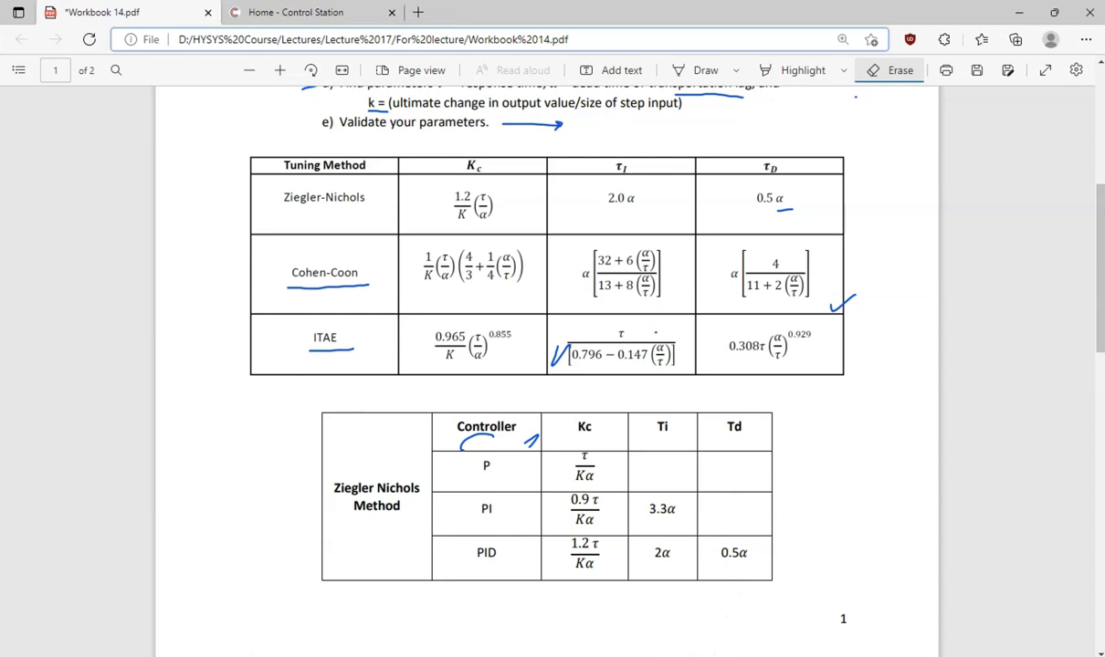
mouse_move(548, 653)
left_click(845, 589)
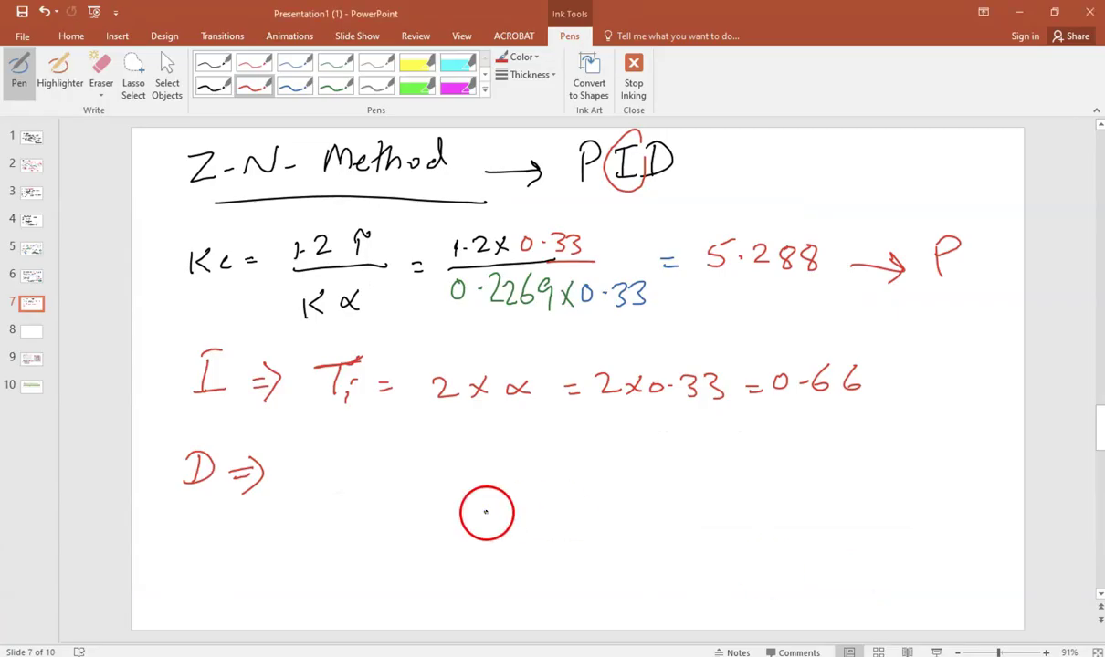
mouse_move(332, 451)
left_mouse_down()
mouse_move(329, 489)
mouse_move(358, 447)
left_mouse_up()
mouse_move(348, 469)
left_mouse_down()
mouse_move(445, 482)
mouse_move(484, 464)
mouse_move(583, 481)
mouse_move(670, 452)
mouse_move(666, 472)
mouse_move(733, 459)
mouse_move(732, 475)
mouse_move(745, 455)
mouse_move(870, 477)
mouse_move(825, 458)
mouse_move(832, 467)
mouse_move(875, 455)
mouse_move(879, 474)
mouse_move(891, 477)
mouse_move(918, 459)
mouse_move(916, 481)
mouse_move(941, 457)
left_mouse_up()
- Draw blue boxes around the results 5.288, 0.66 and 0.165 and handwrite "Ans" beside each one
left_click(293, 86)
mouse_move(850, 223)
left_mouse_down()
mouse_move(715, 215)
mouse_move(691, 247)
mouse_move(692, 297)
mouse_move(810, 299)
mouse_move(838, 281)
mouse_move(846, 216)
left_mouse_up()
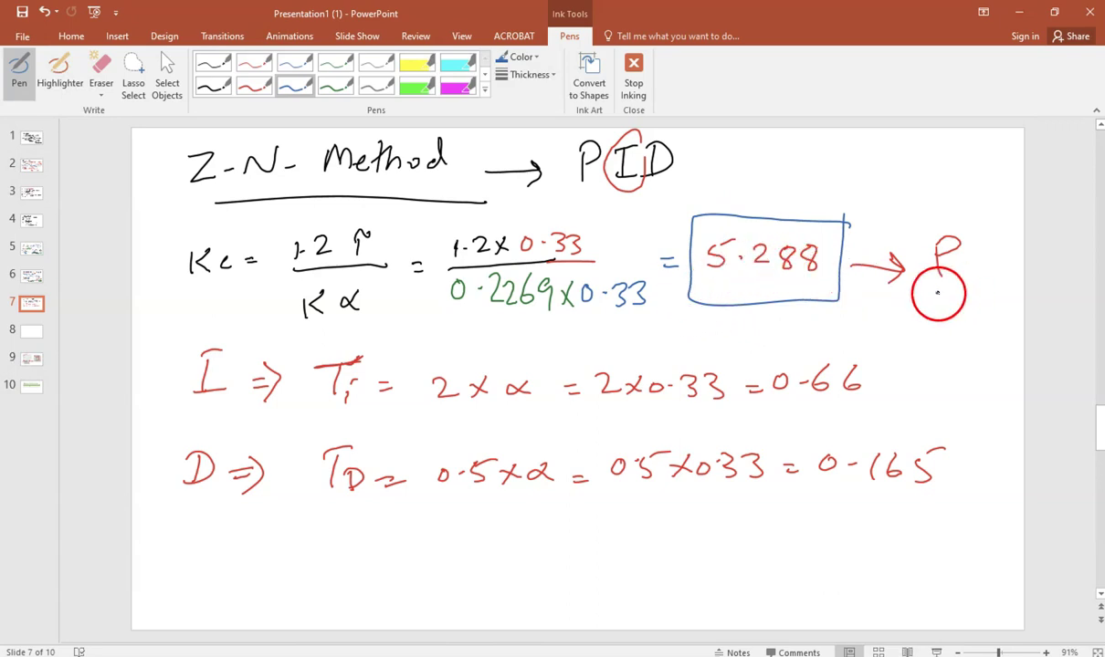
mouse_move(907, 348)
left_mouse_down()
mouse_move(764, 345)
mouse_move(755, 419)
mouse_move(868, 418)
mouse_move(885, 367)
left_mouse_up()
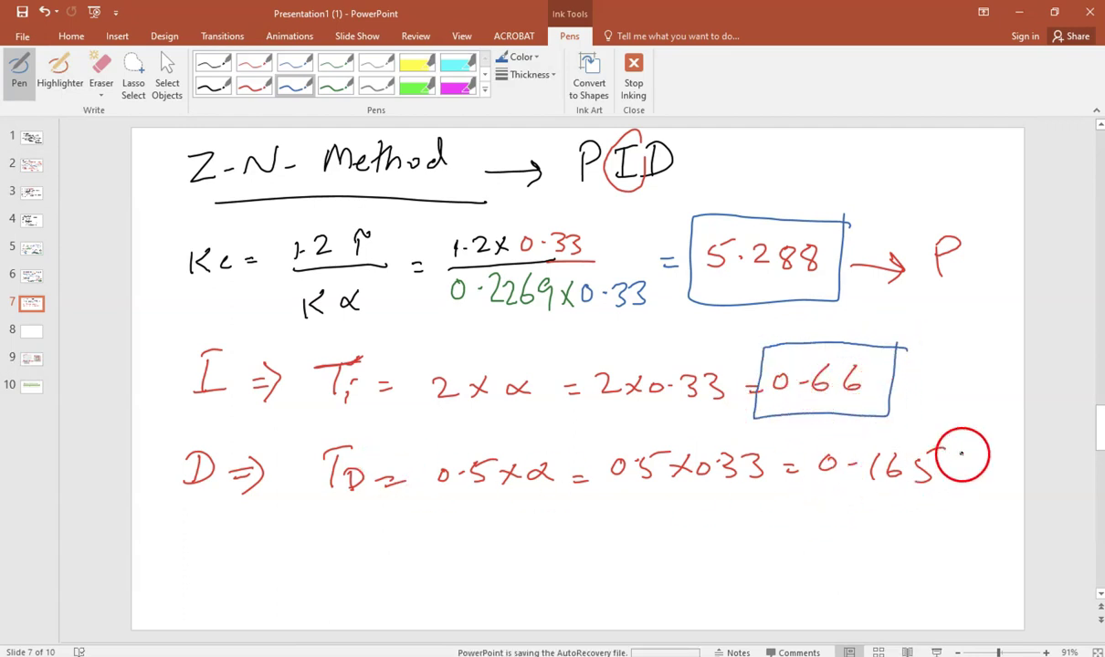
mouse_move(970, 436)
left_mouse_down()
mouse_move(796, 438)
mouse_move(797, 483)
mouse_move(816, 513)
mouse_move(923, 522)
mouse_move(974, 502)
mouse_move(975, 446)
left_mouse_up()
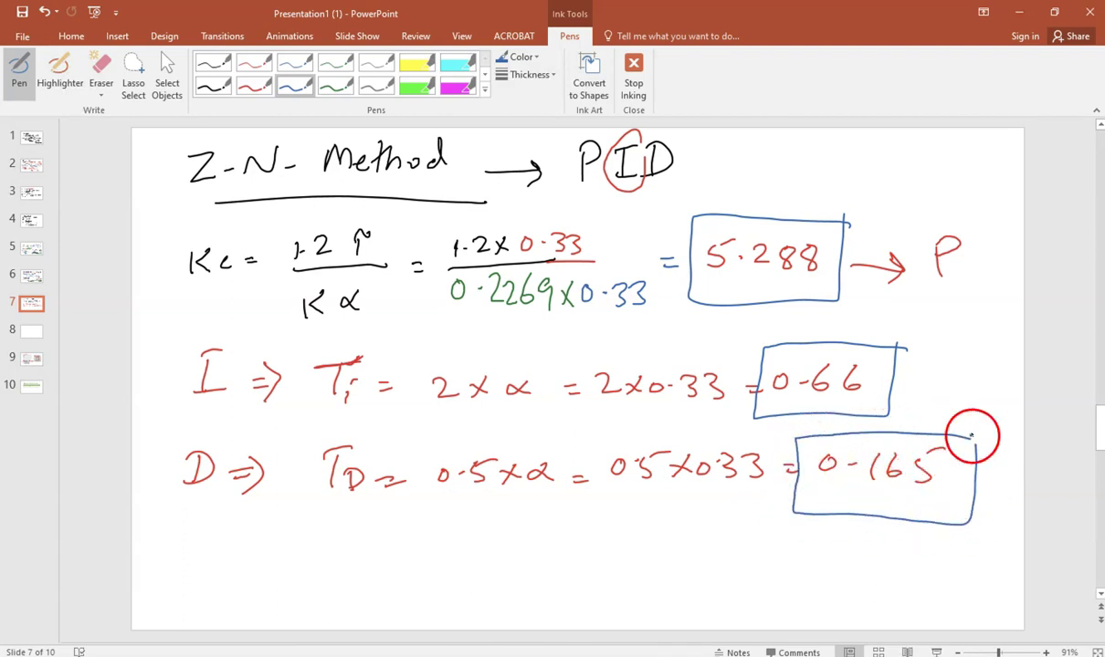
left_click_drag(849, 316, 902, 304)
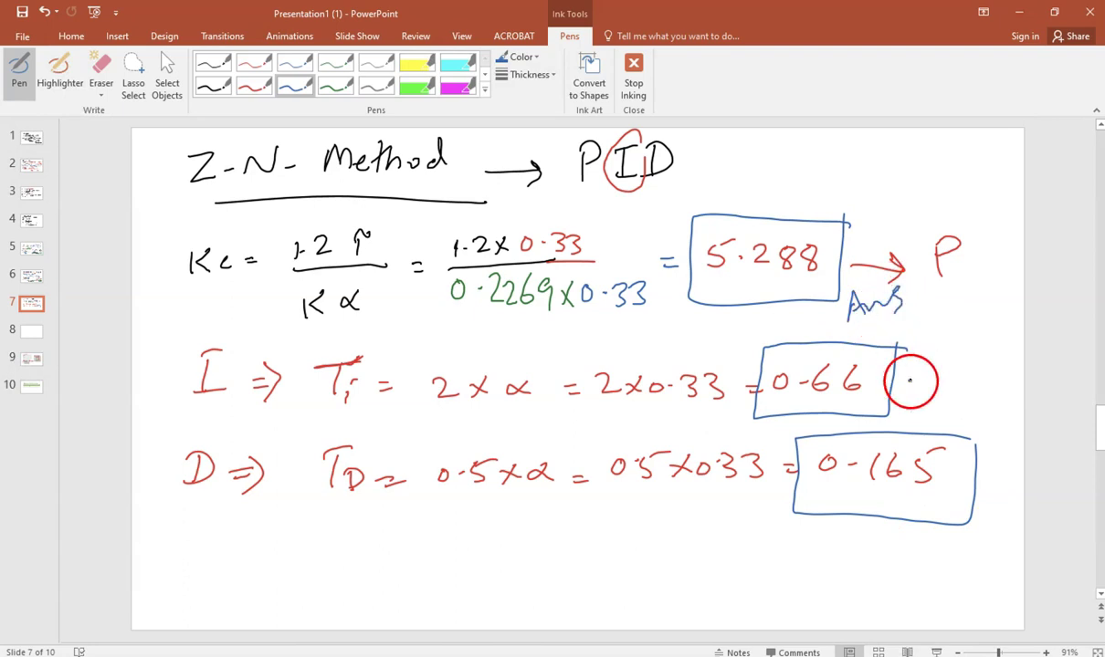
left_click_drag(909, 388, 973, 384)
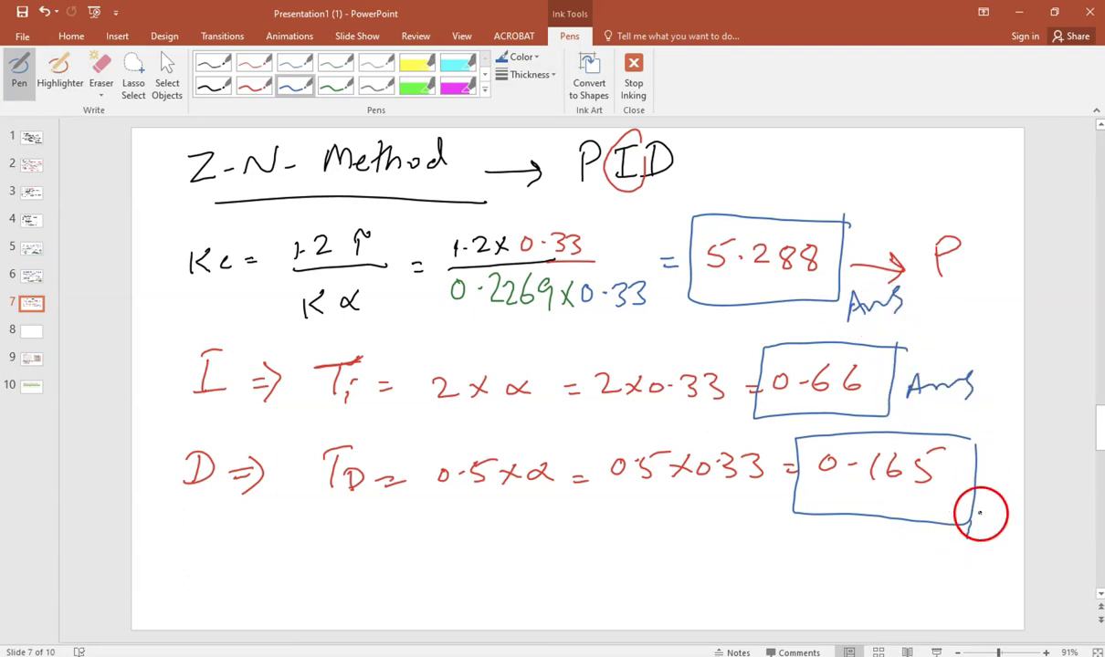
left_click_drag(968, 534, 1017, 545)
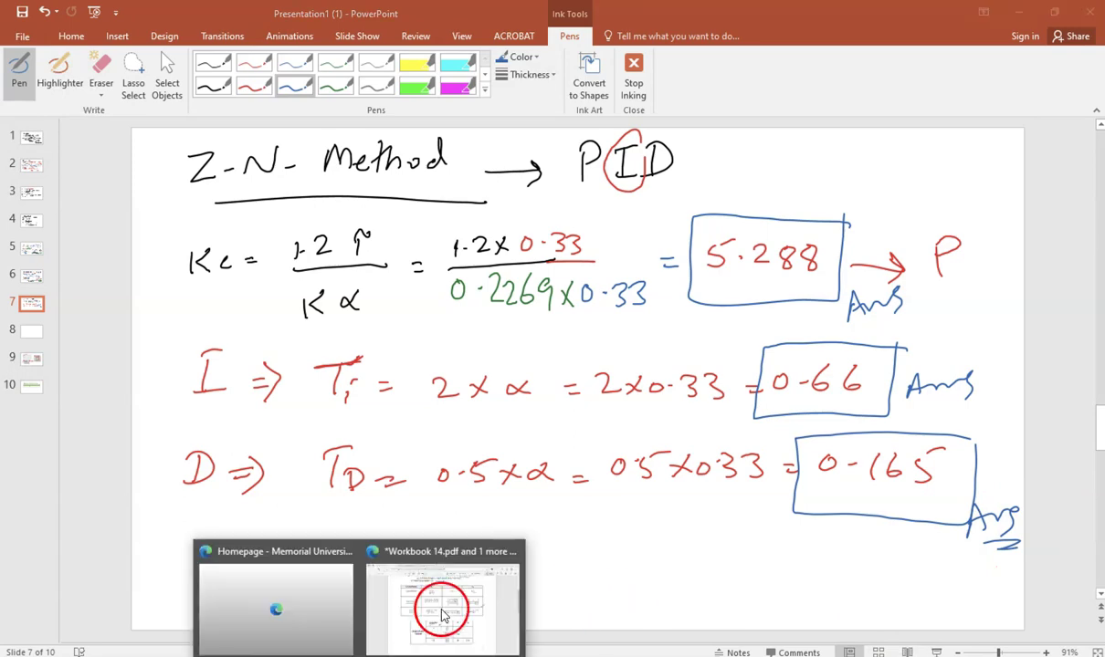
- Erase the blue ink marks under "k =" and beside "Validate your parameters" in Workbook 14
left_click(468, 609)
scroll(482, 340, "up", 3)
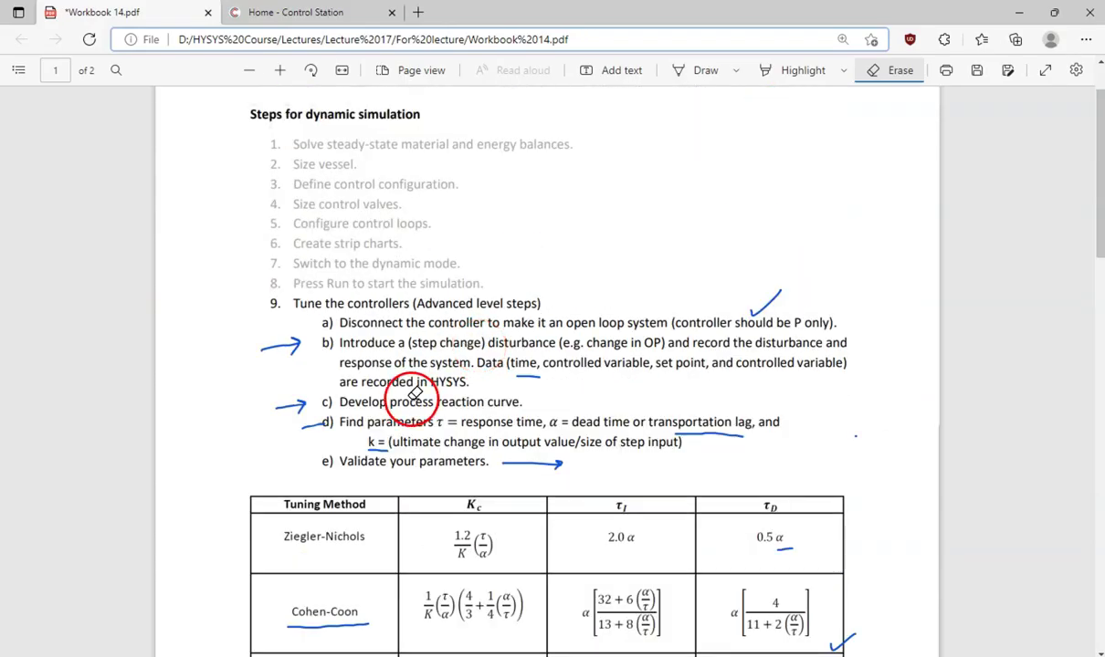
left_click(388, 446)
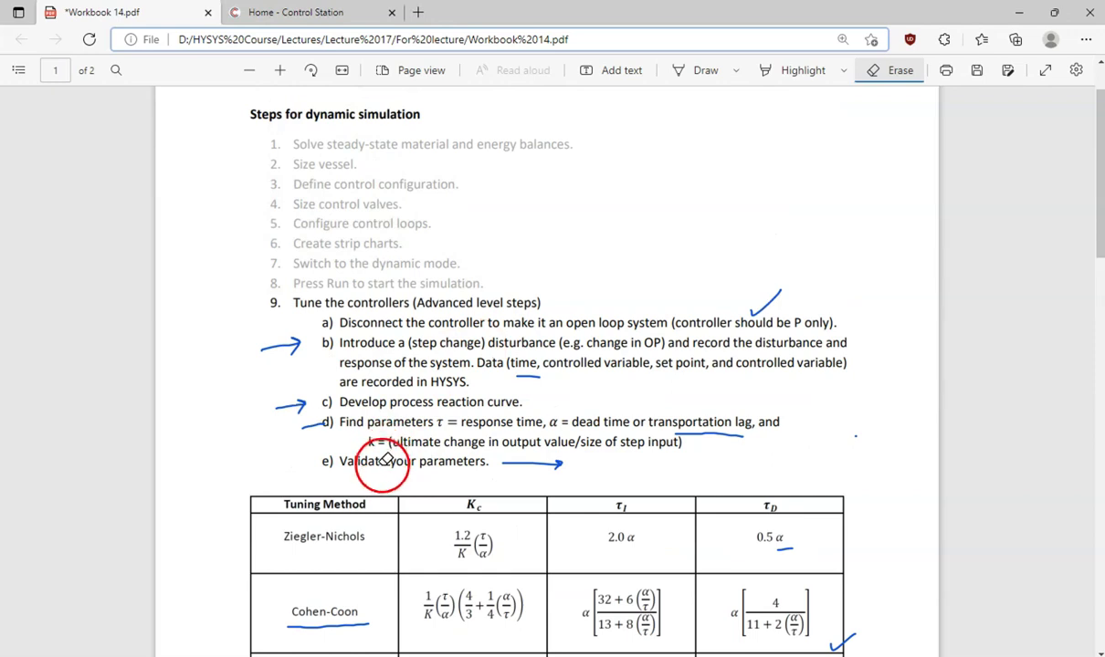
left_click(527, 464)
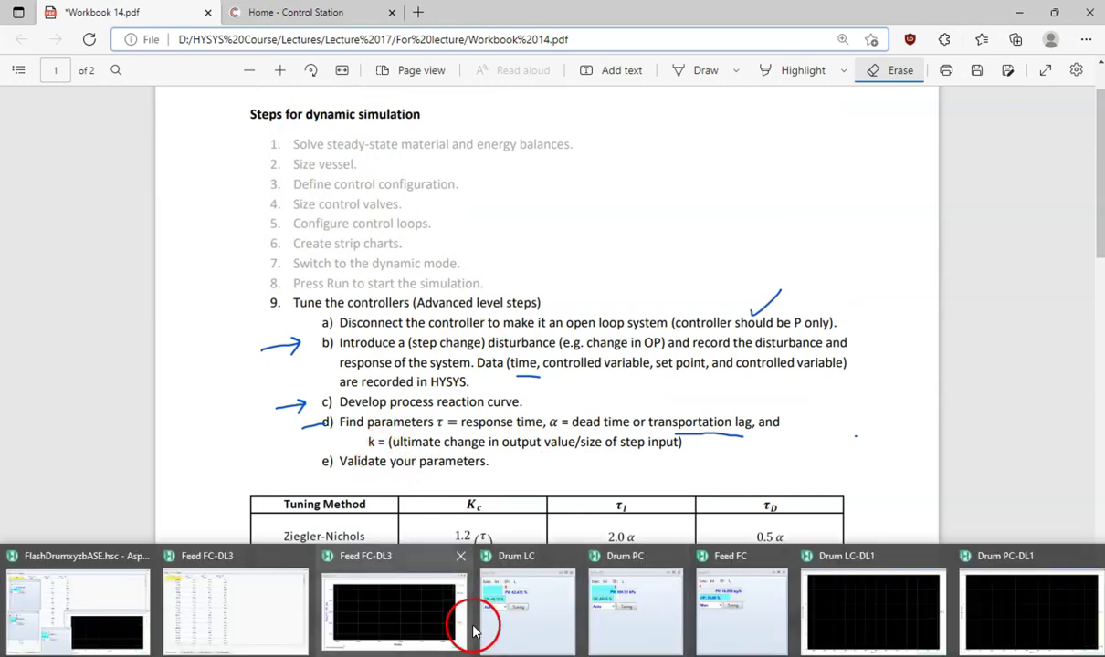
- Switch to the FlashDrumxyzbASE case in Aspen HYSYS and close the Feed FC-DL3 strip chart and its historical data window
left_click(44, 617)
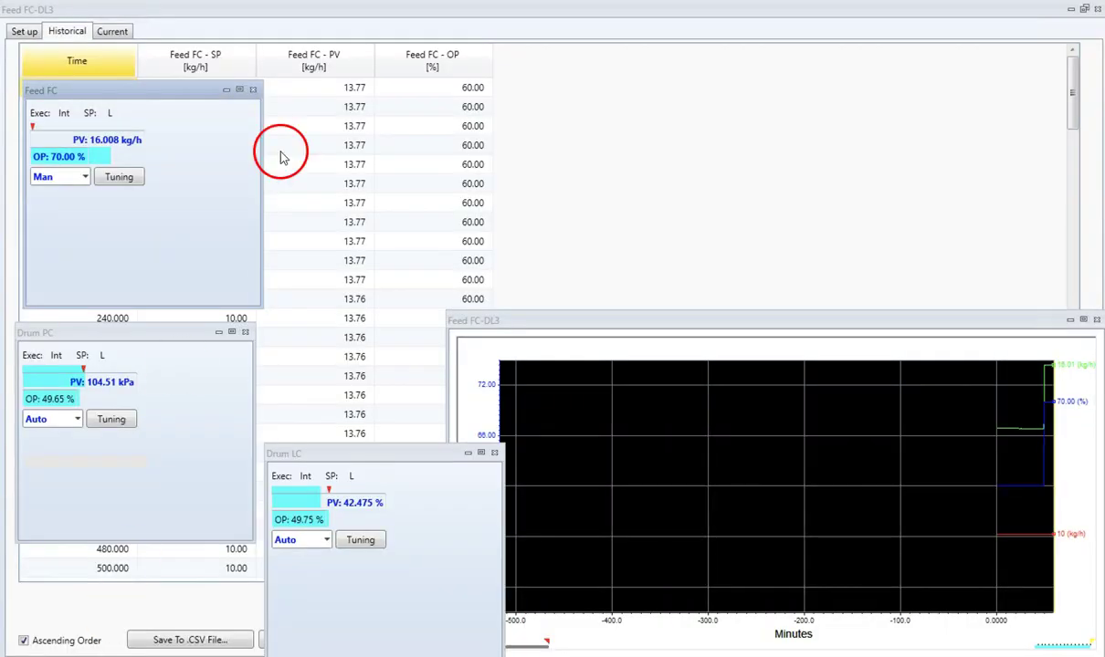
left_click(1095, 320)
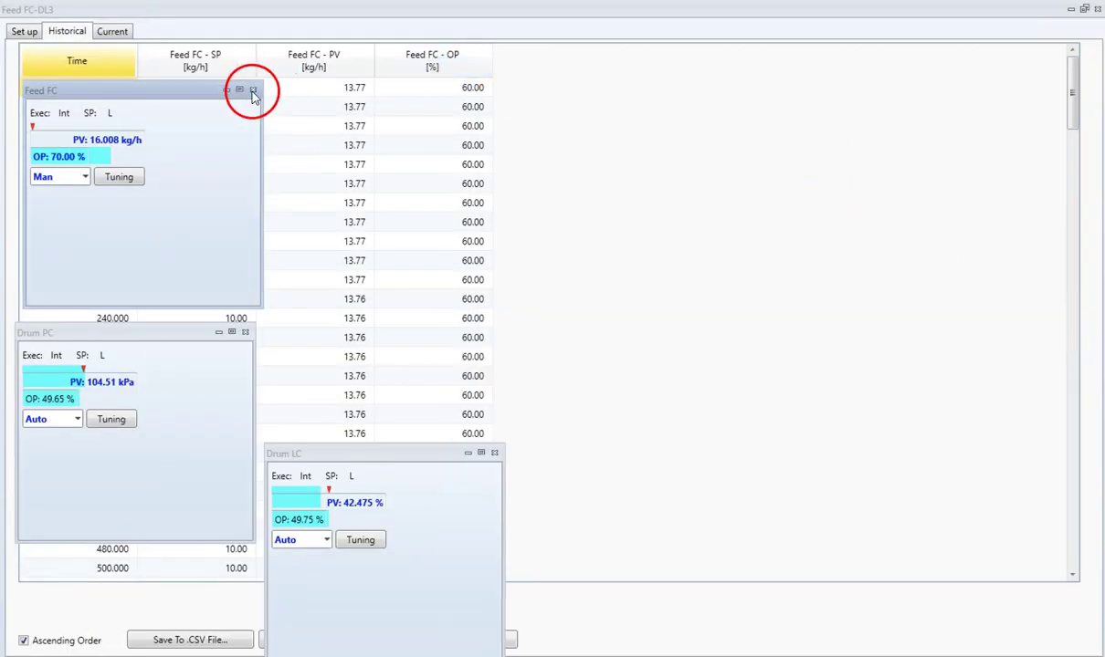
mouse_move(1075, 19)
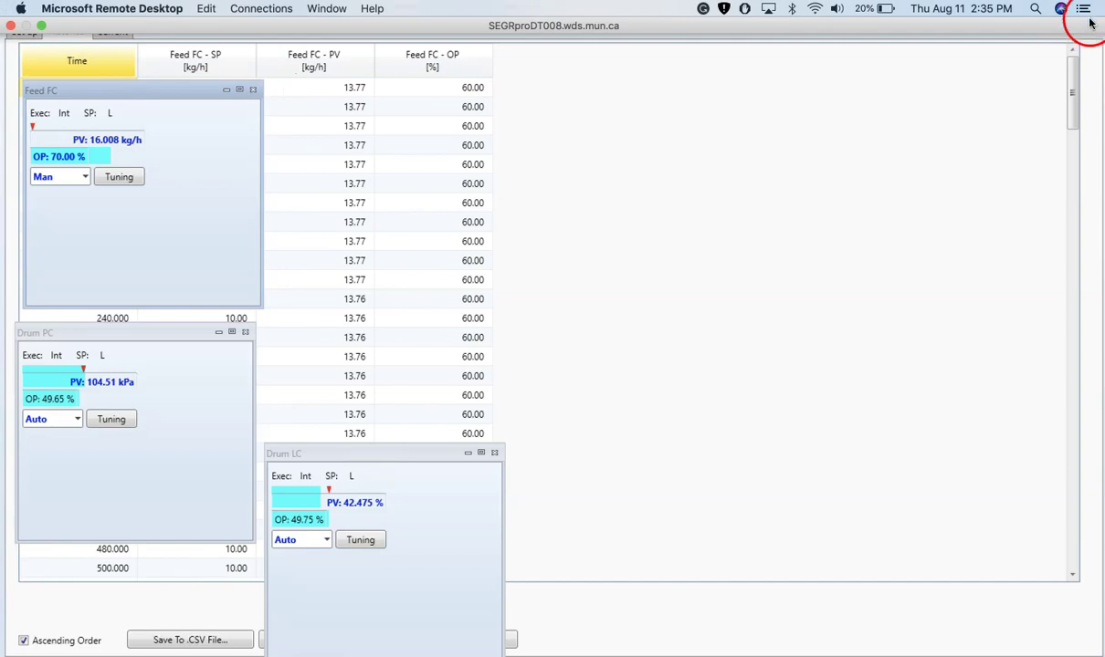
left_click(1097, 11)
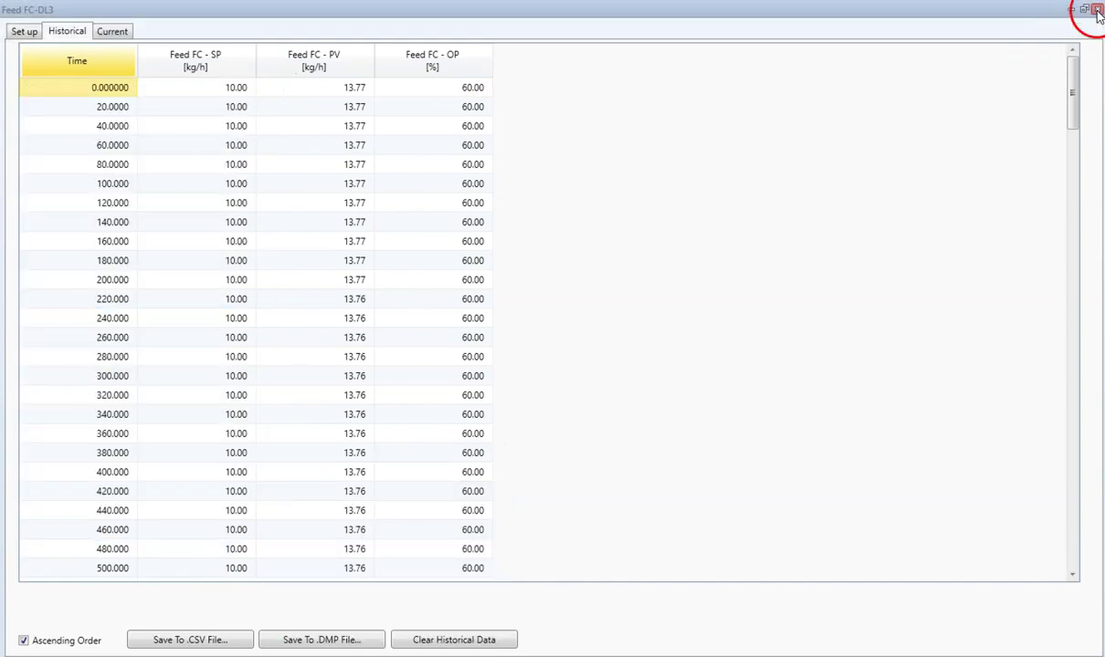
left_click(1098, 11)
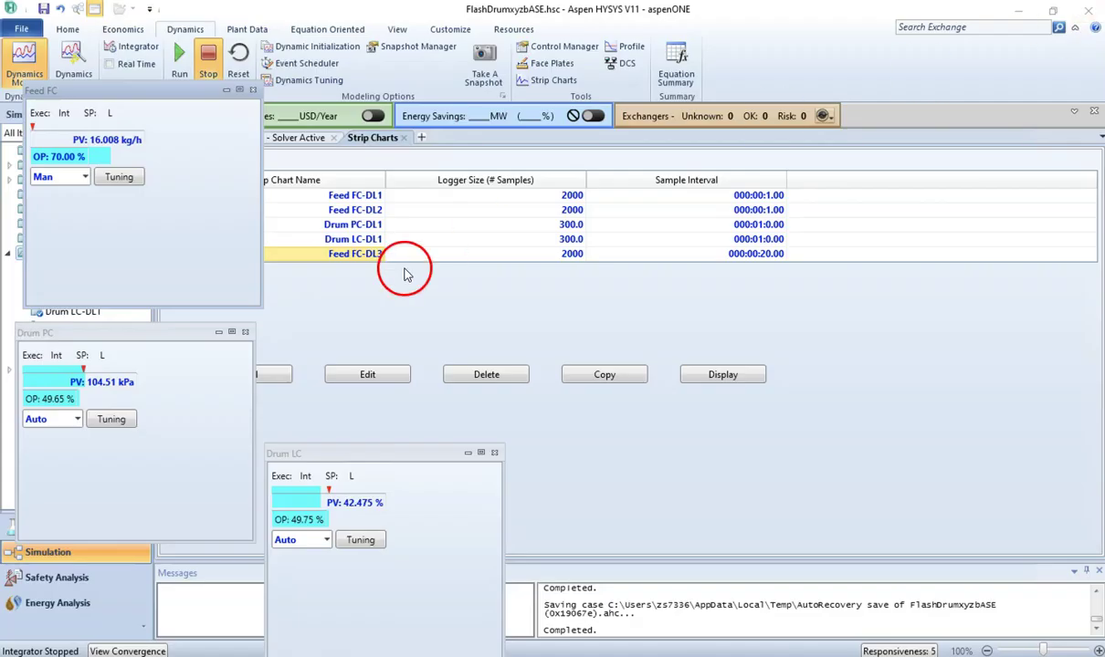
- Show the flowsheet, set the Feed FC controller to Auto, and open its tuning parameters clear of the face plates
left_click(292, 144)
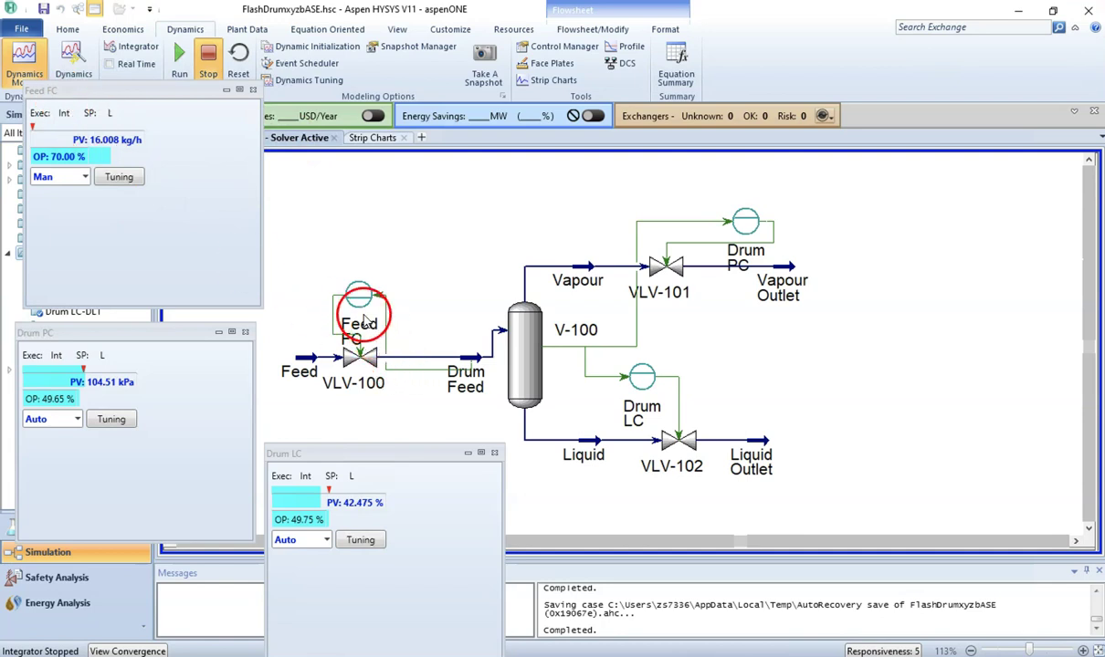
left_click(85, 177)
left_click(64, 229)
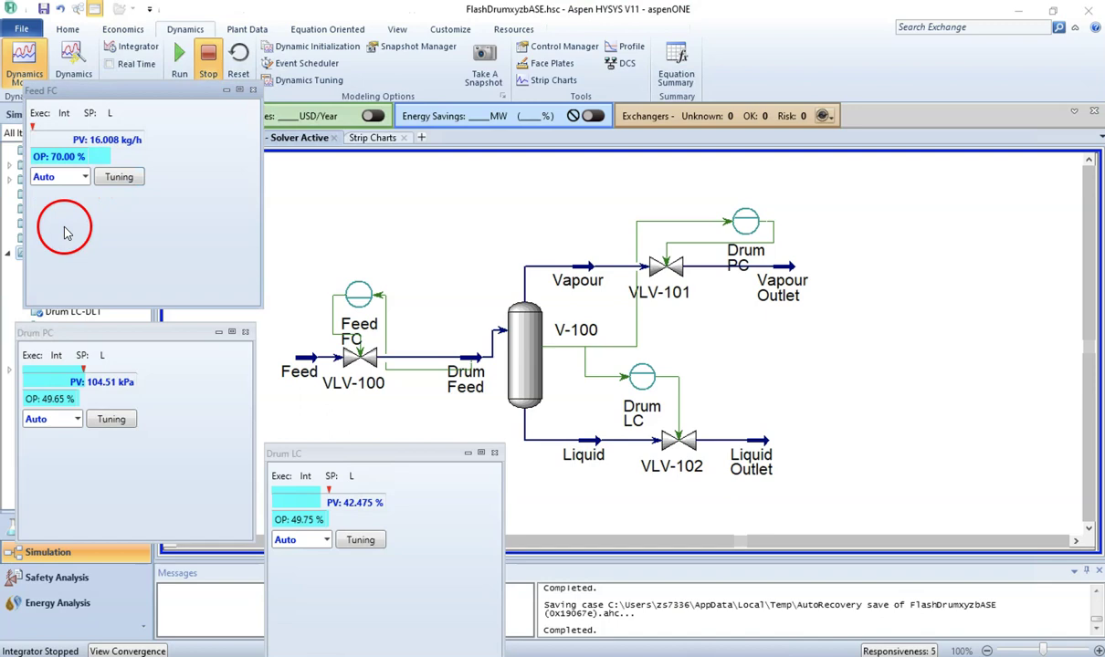
left_click(108, 186)
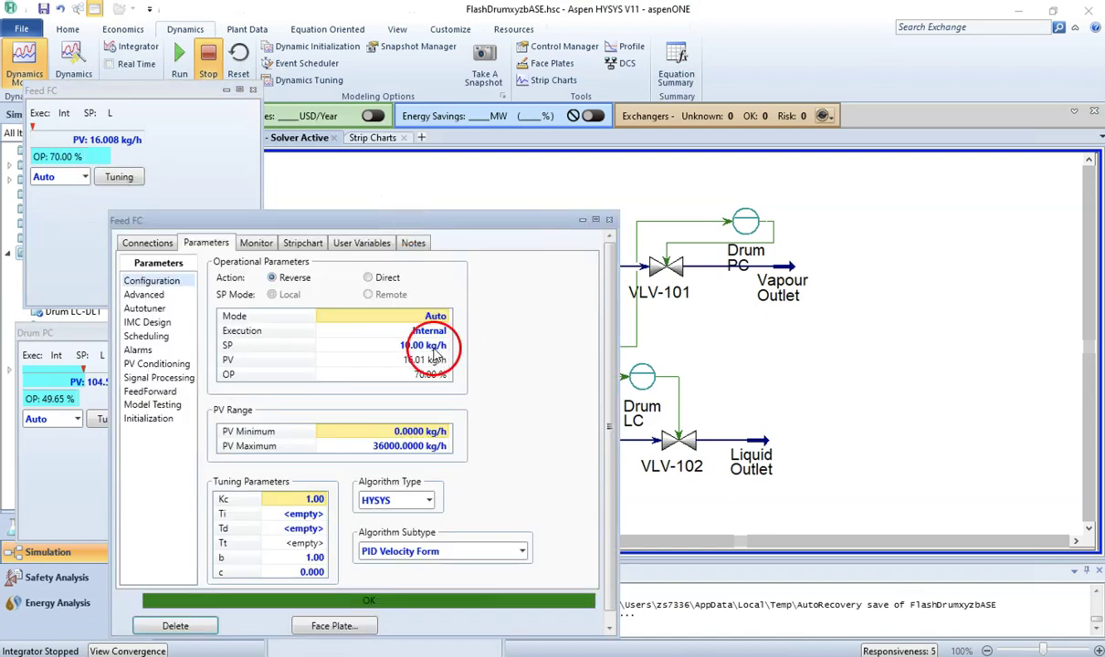
left_click_drag(399, 225, 642, 12)
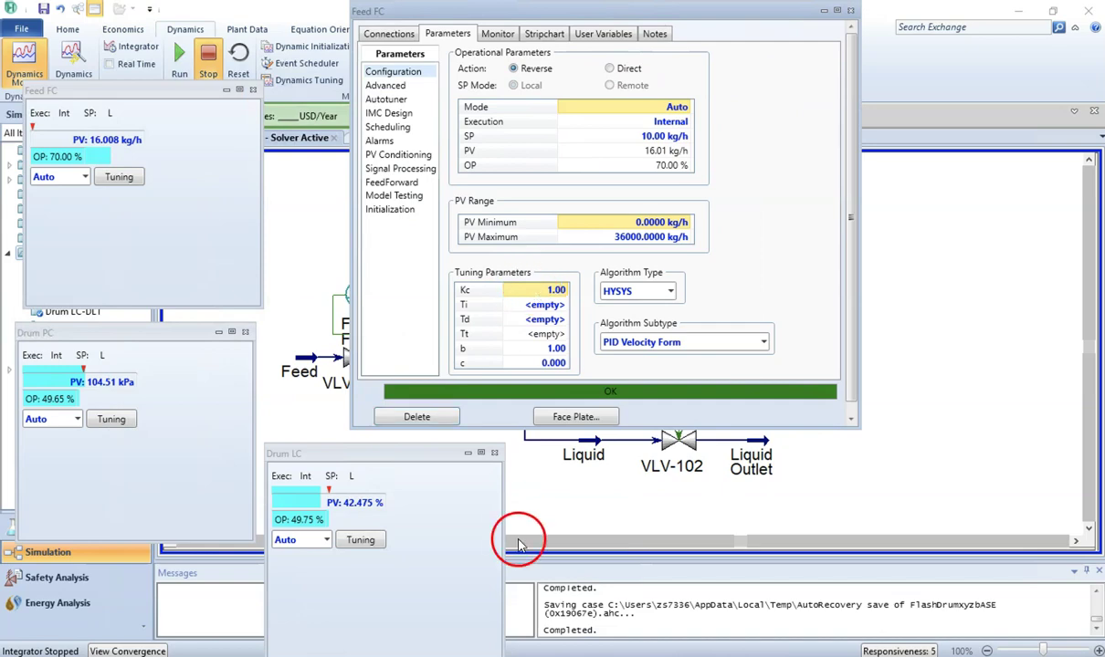
- Set the Feed FC tuning parameters Kc to 5.29 and Ti to 0.66, checking the boxed results on the PowerPoint slide
left_click(758, 587)
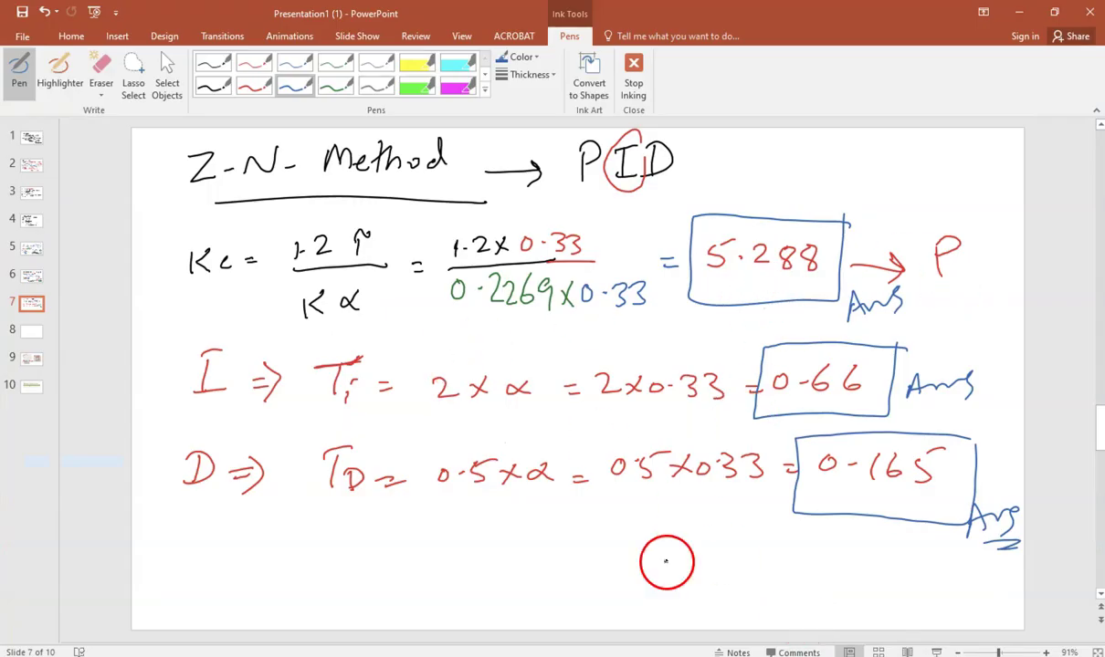
mouse_move(639, 654)
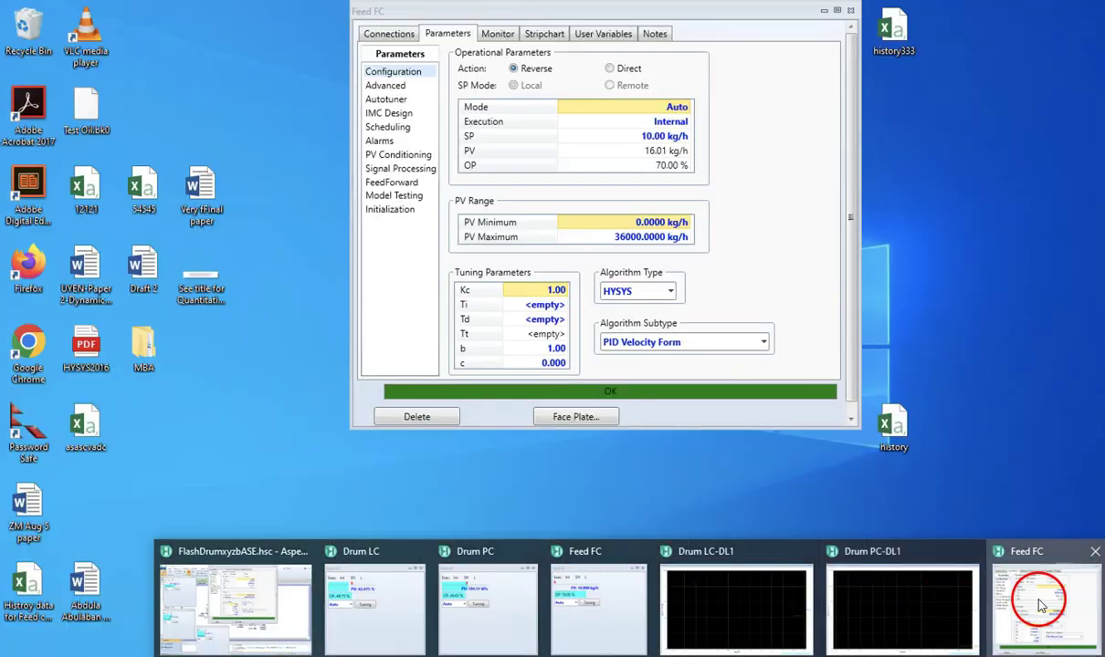
left_click(1034, 599)
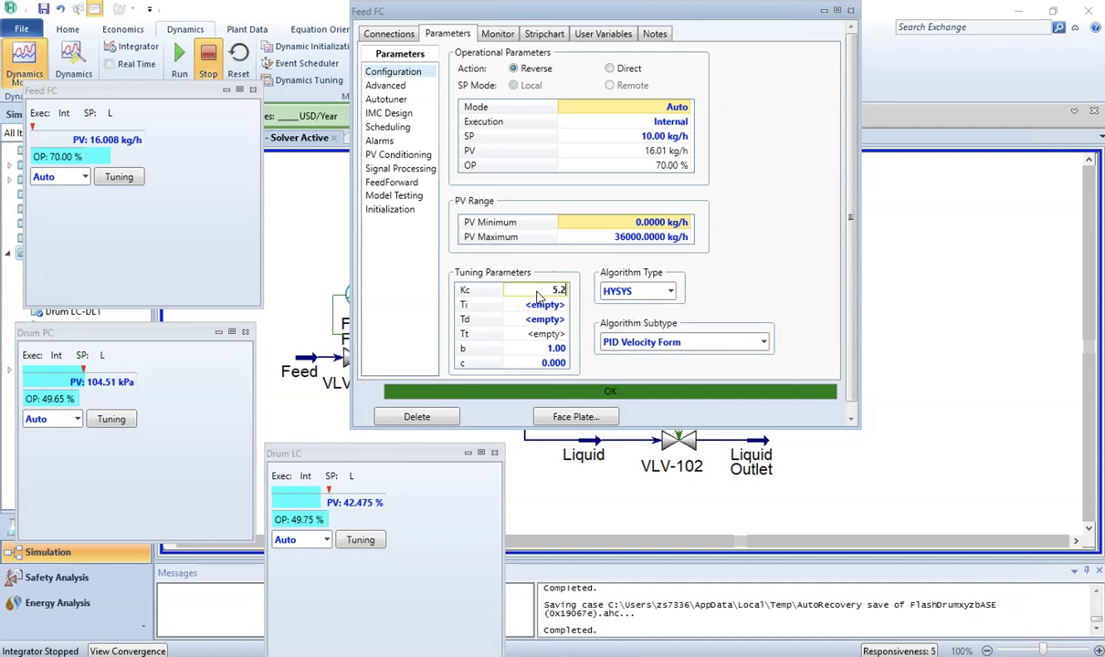
key("Return")
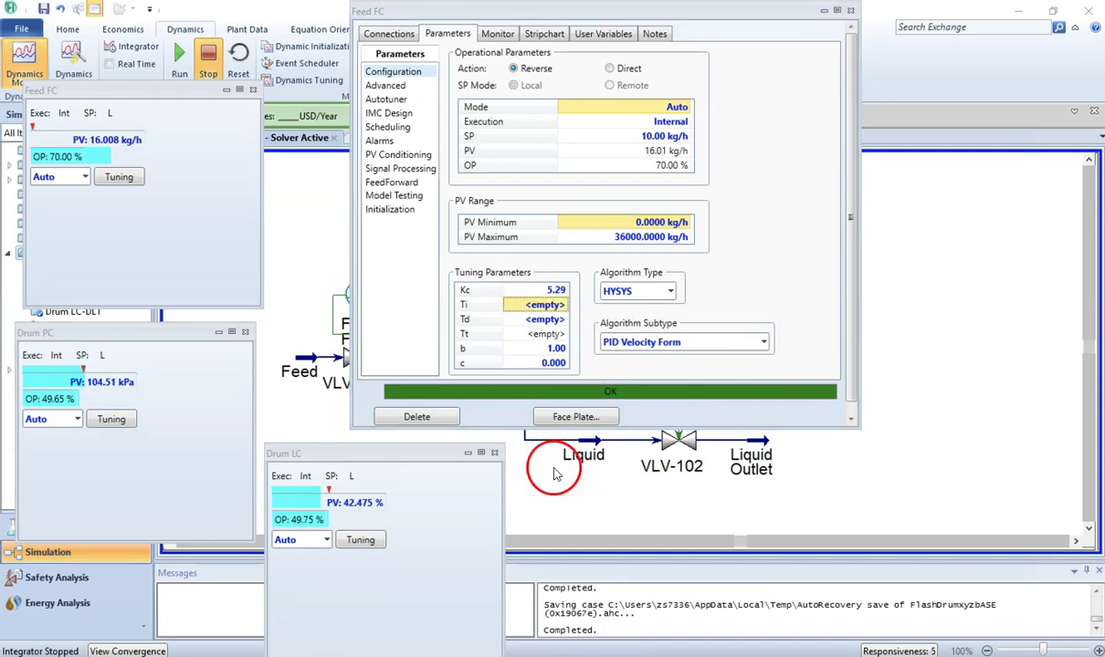
left_click(823, 605)
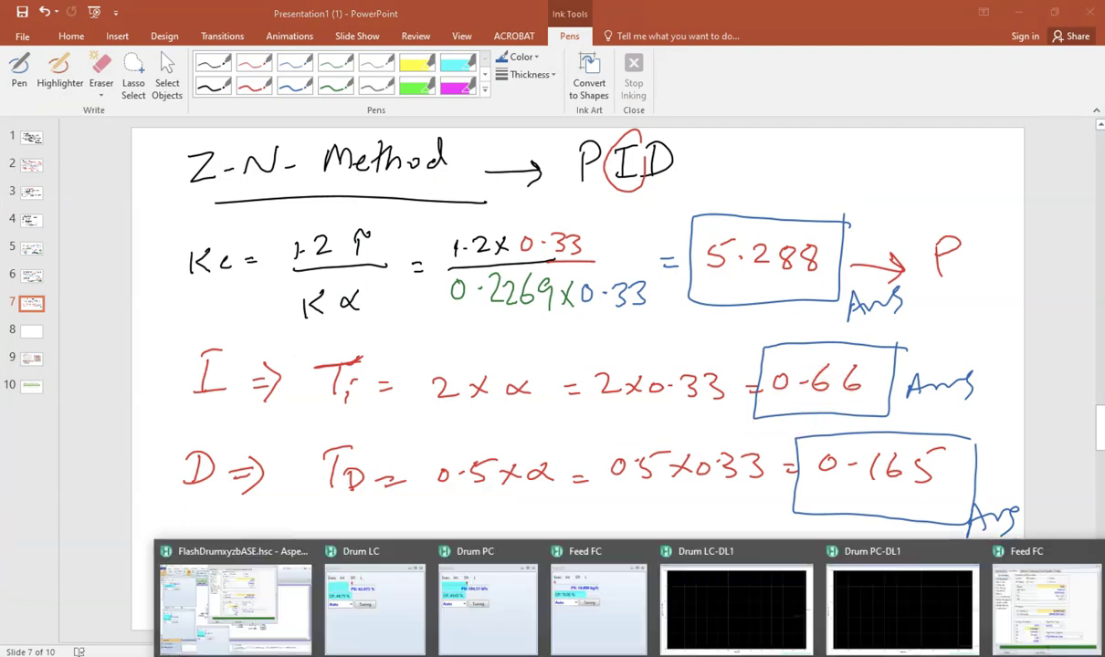
left_click(1040, 610)
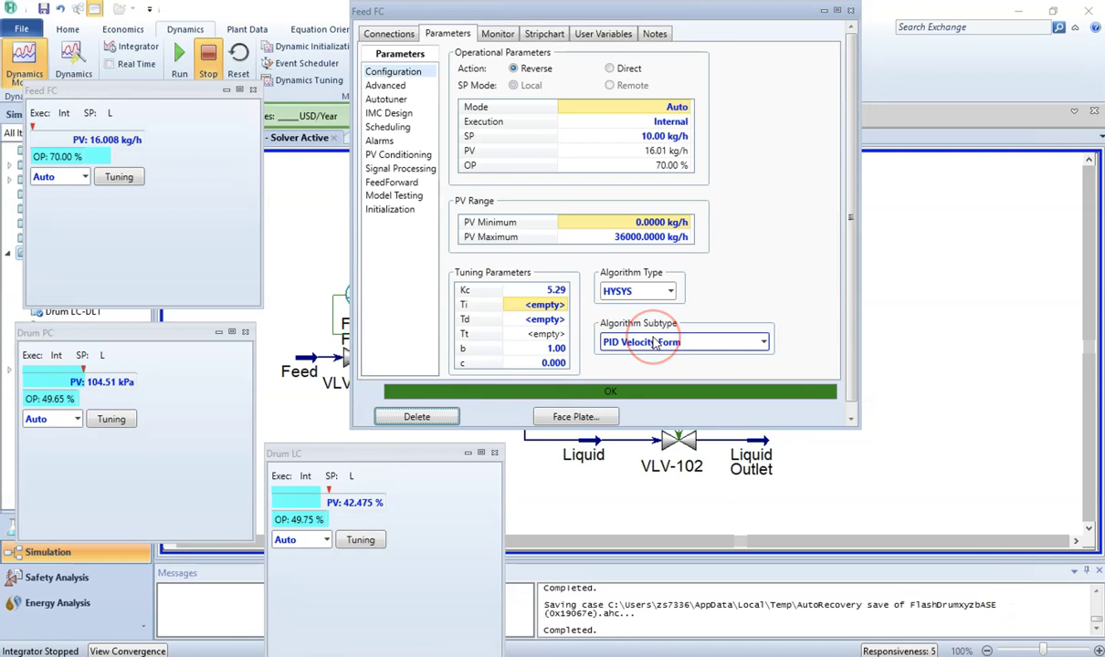
left_click(545, 307)
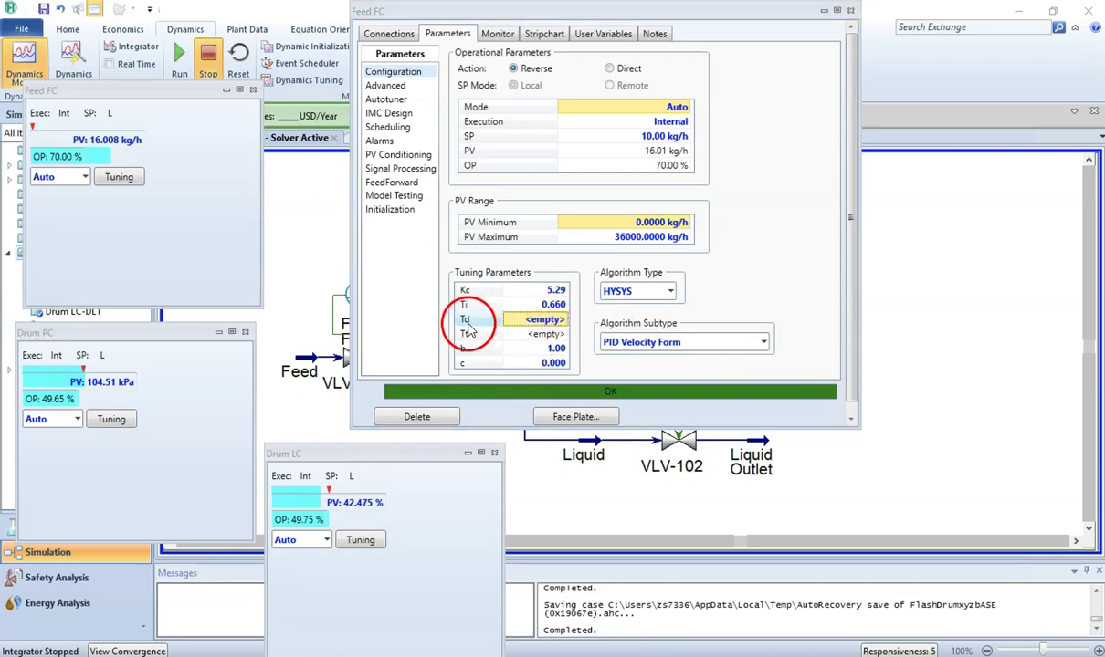
- Check the Td result on the PowerPoint slide and set the Feed FC controller's Td to .0165 minutes
left_click(548, 304)
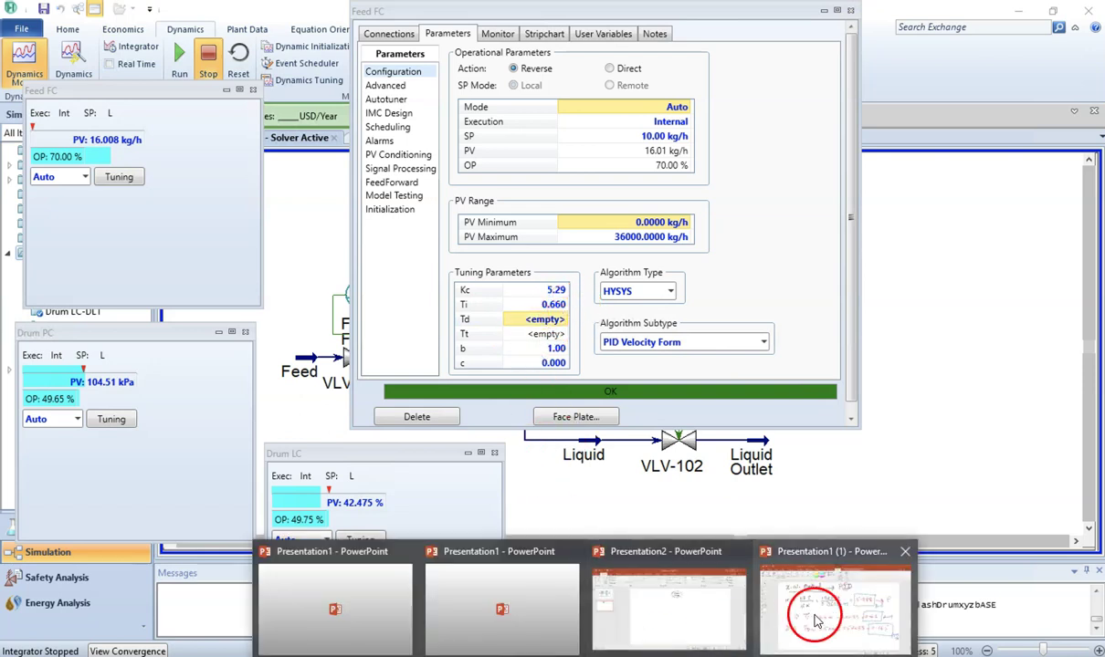
left_click(806, 609)
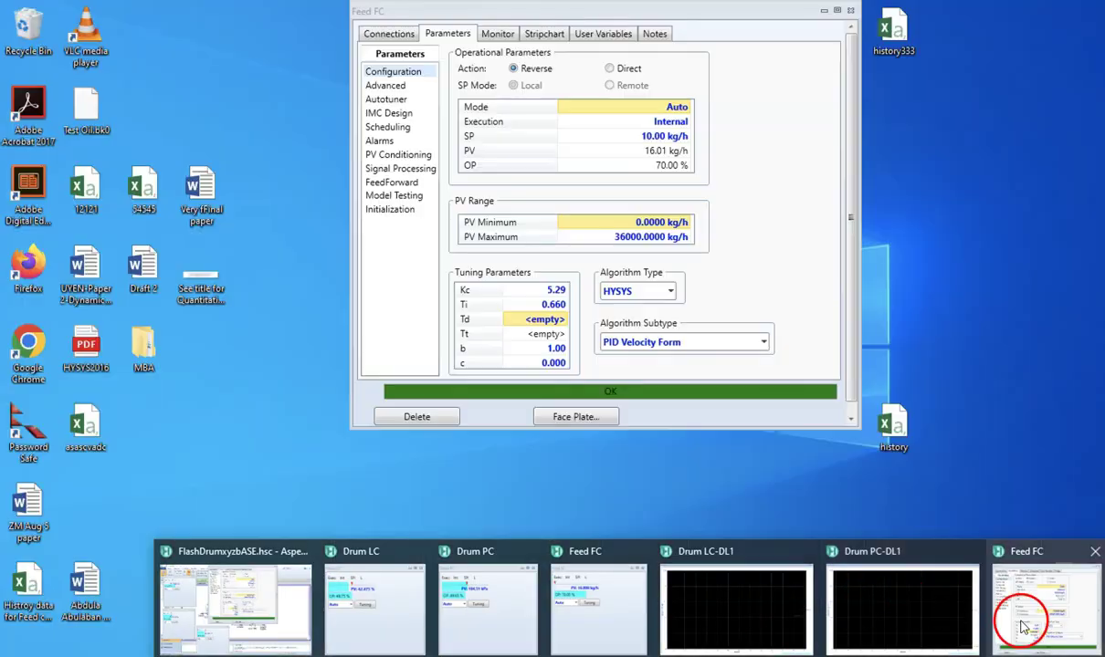
left_click(1011, 614)
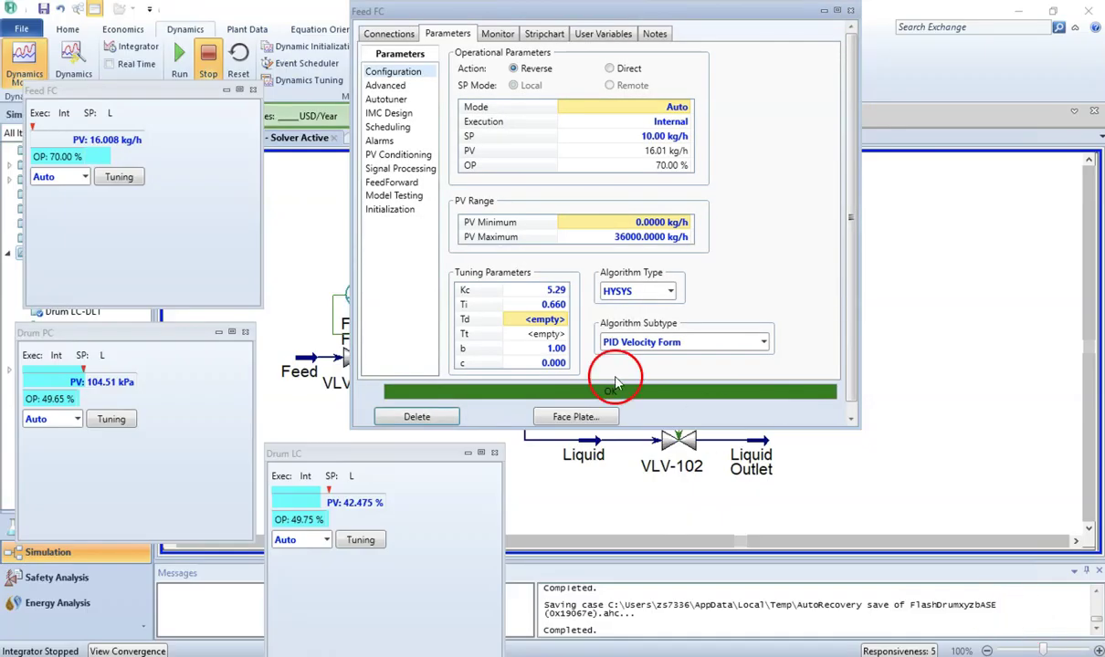
left_click(556, 319)
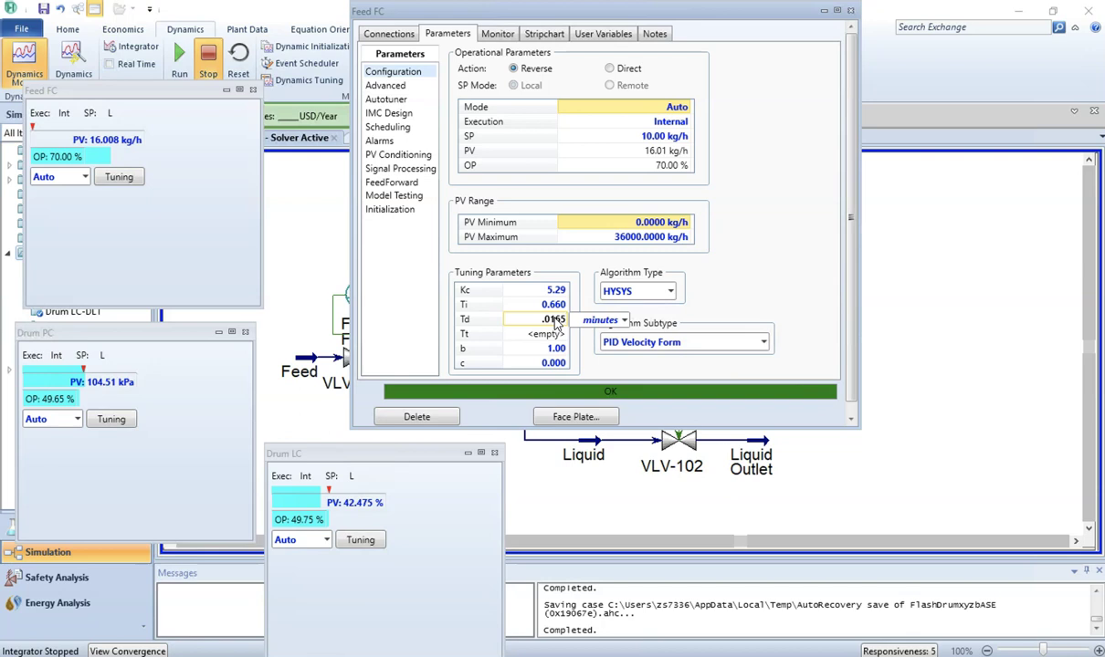
key("Return")
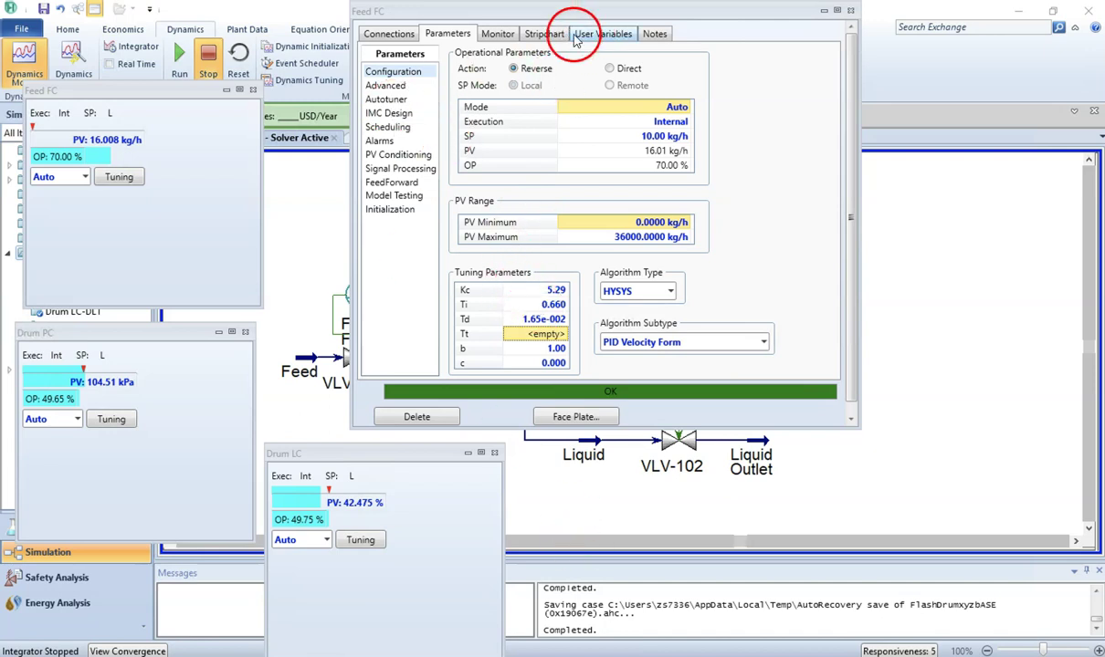
- Create a Feed FC strip chart from the SP, PV, OP Only variable set and display its plot
left_click(543, 37)
left_click(589, 106)
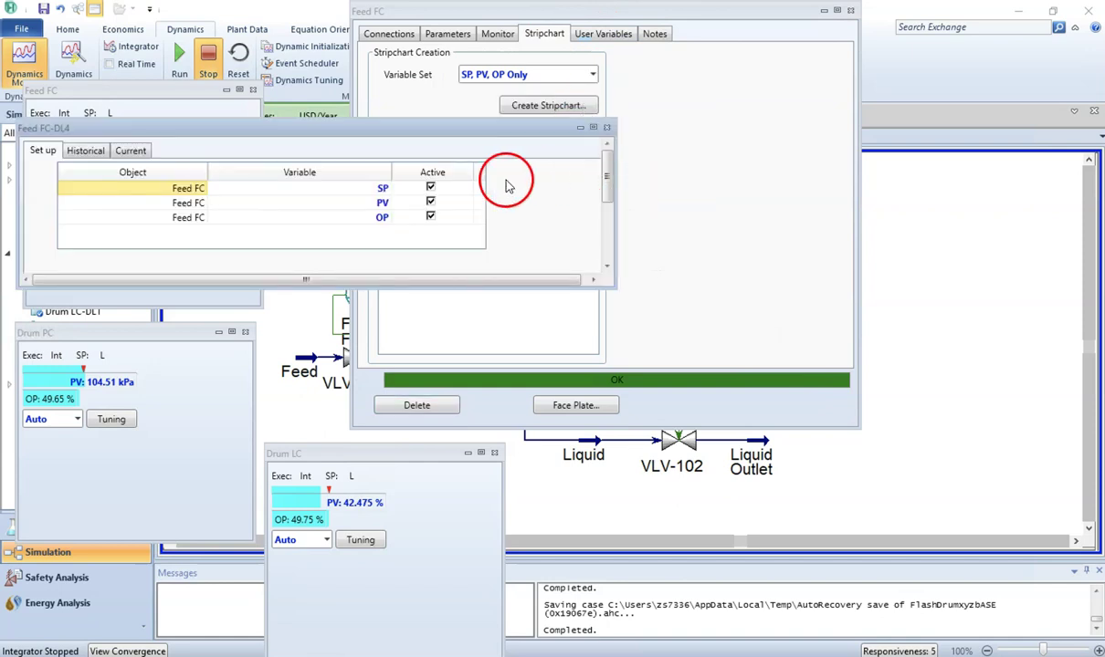
left_click(606, 237)
left_click(556, 264)
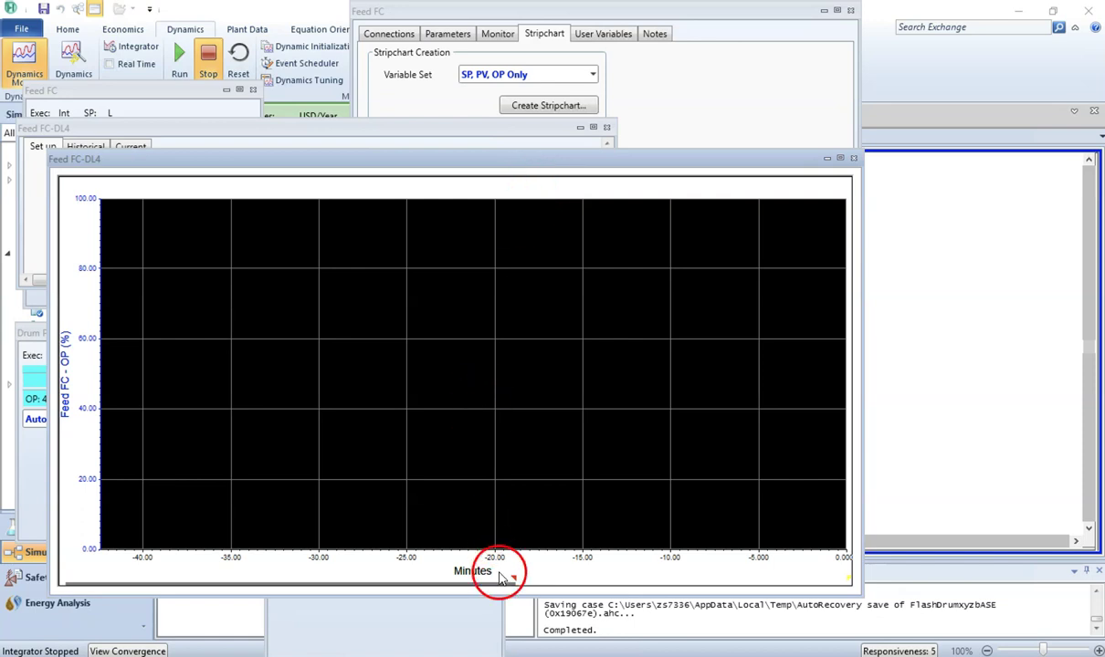
- Extend the Feed FC-DL4 plot's time axis to 100 minutes, move the plot clear of the controller windows, and close its setup window
left_click_drag(514, 577, 44, 569)
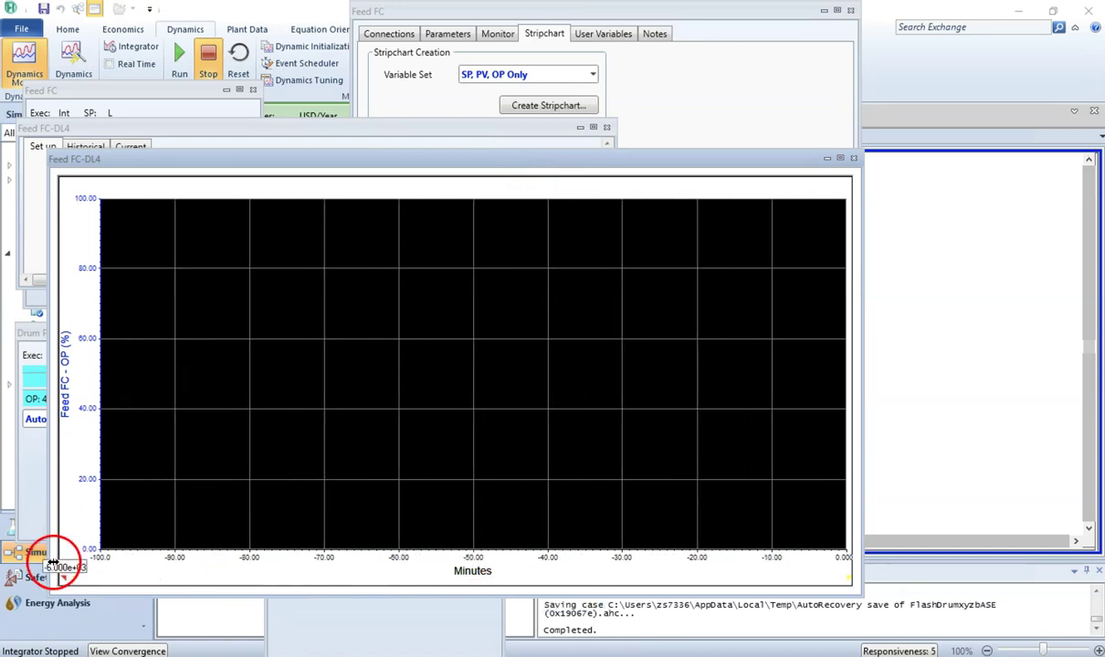
left_click_drag(332, 162, 570, 323)
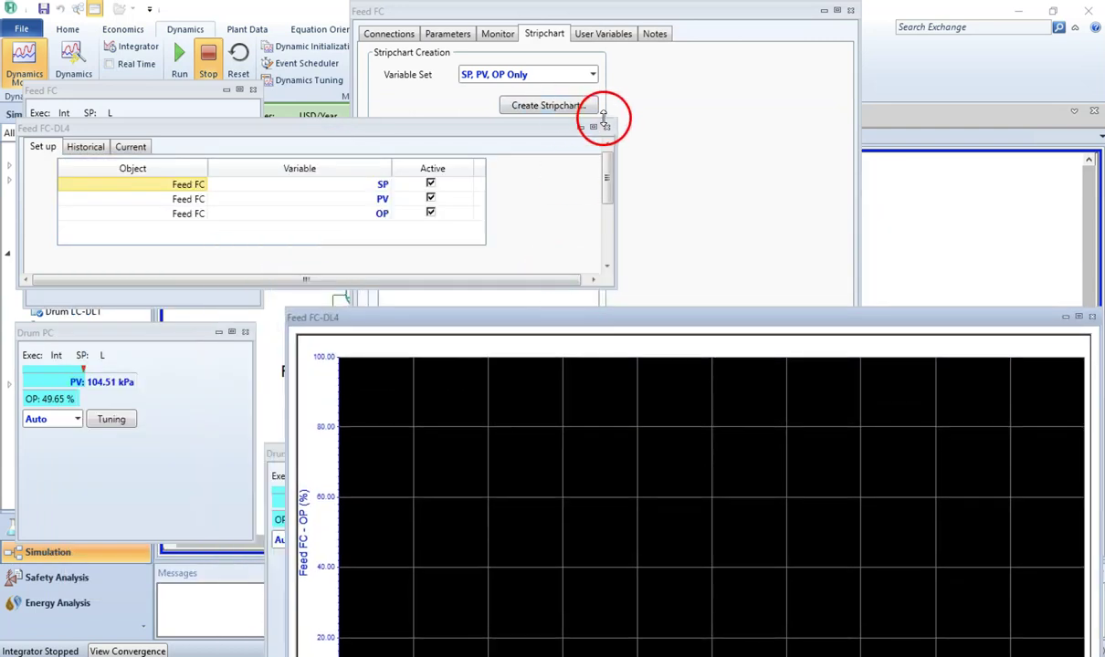
left_click(606, 127)
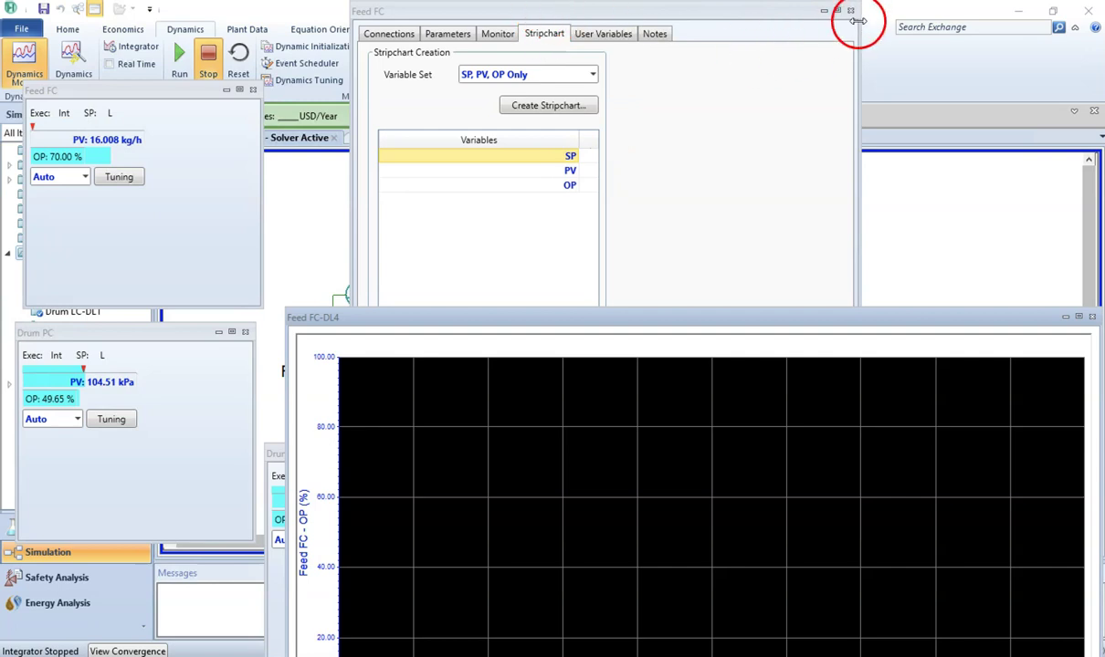
- Arrange the Feed FC-DL4 plot and the Feed FC controller window for viewing together, and display the controller's parameters
left_click_drag(708, 20, 870, 520)
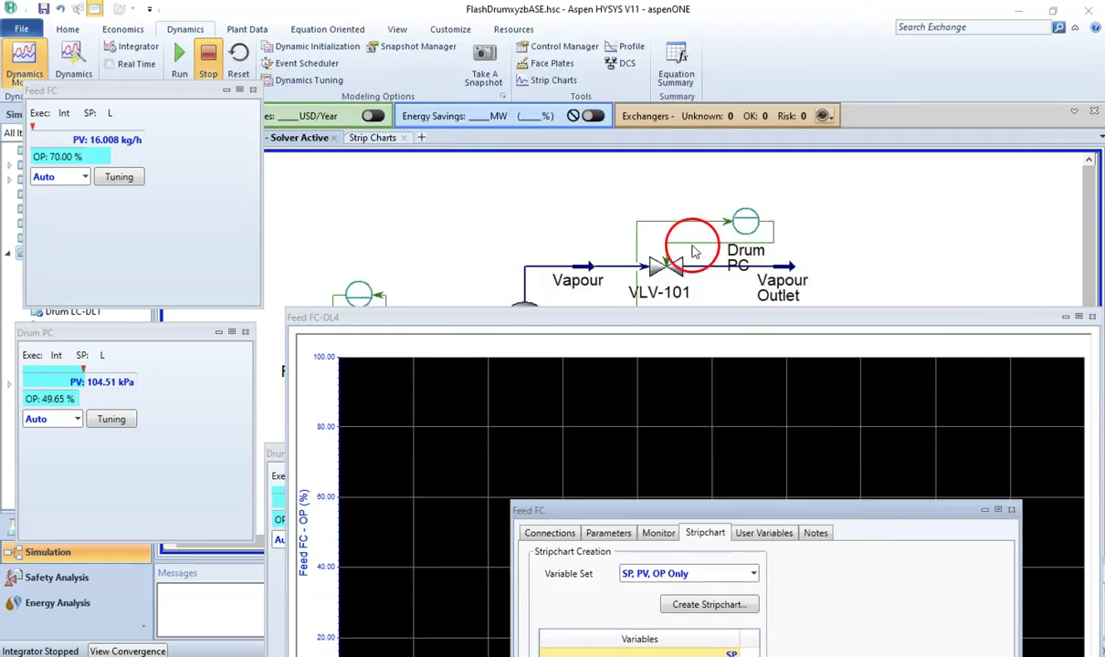
left_click(540, 224)
left_click_drag(535, 326, 564, 495)
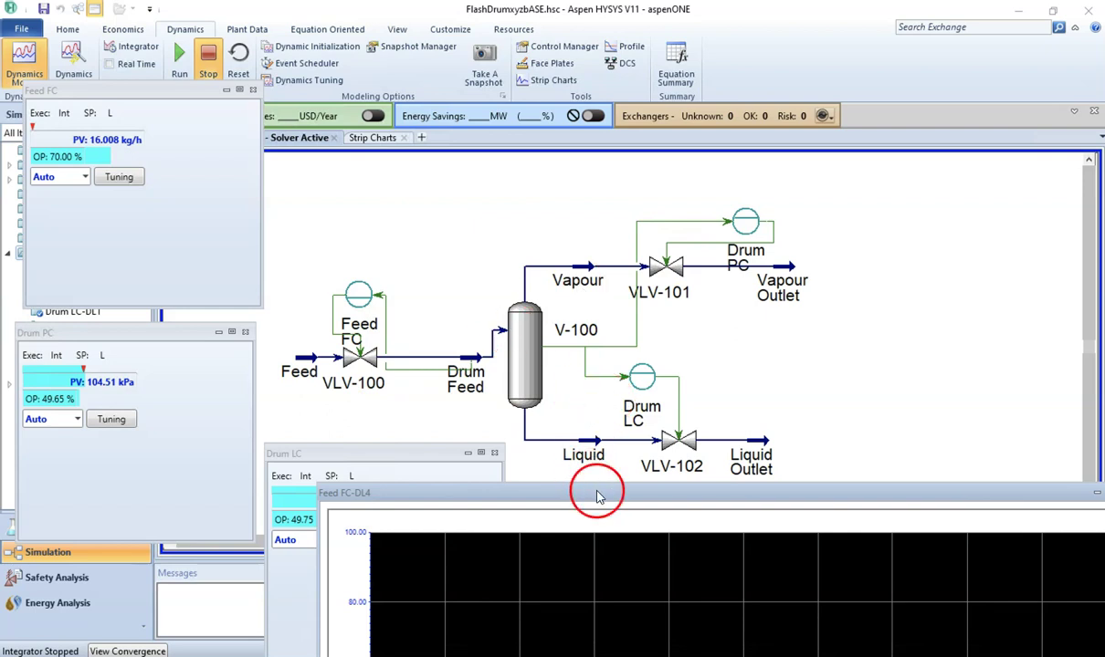
left_click_drag(511, 498, 468, 36)
left_click_drag(624, 510, 609, 391)
left_click_drag(609, 345, 607, 172)
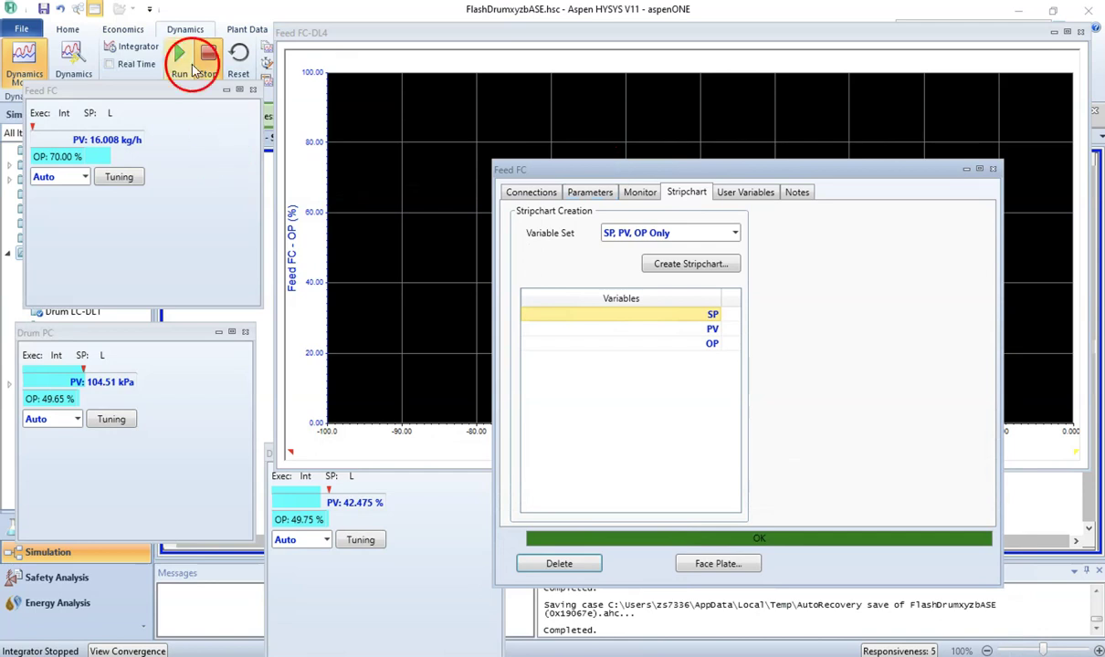
left_click(584, 194)
left_click_drag(571, 172, 409, 288)
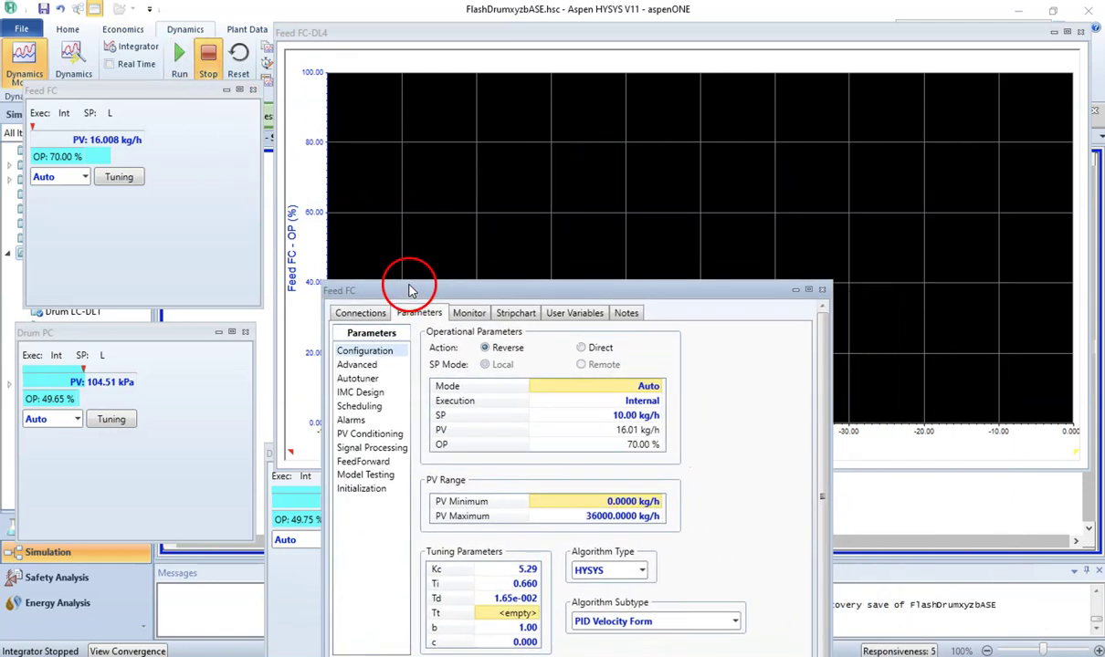
- Reset the integrator to zero time, confirm the reset, and close the integrator settings
left_click(138, 53)
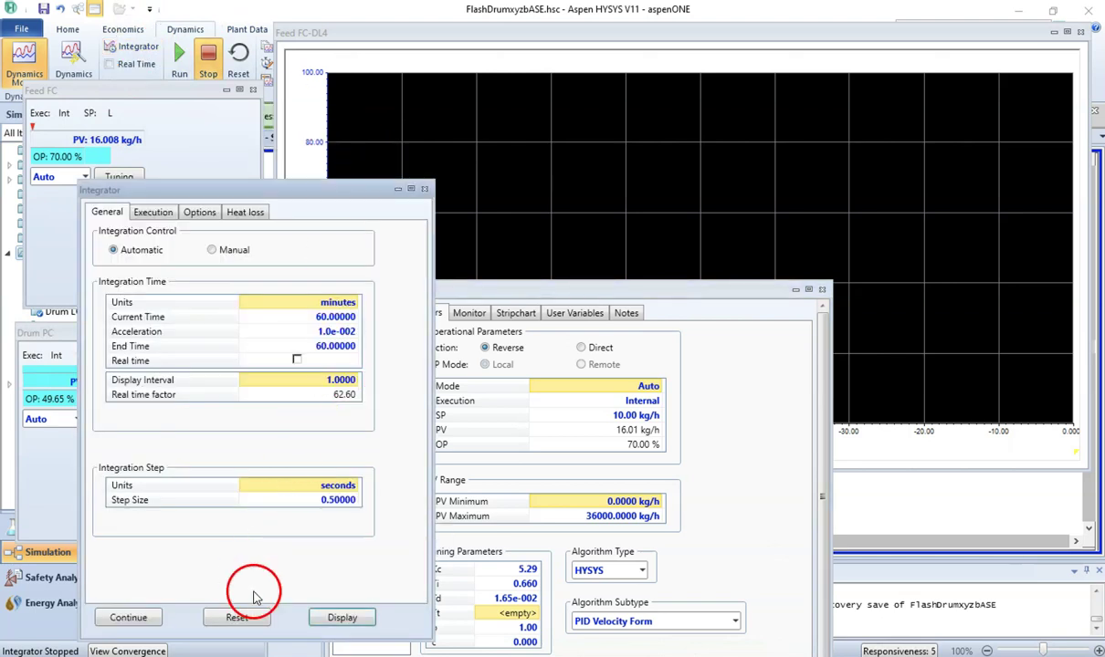
left_click(242, 618)
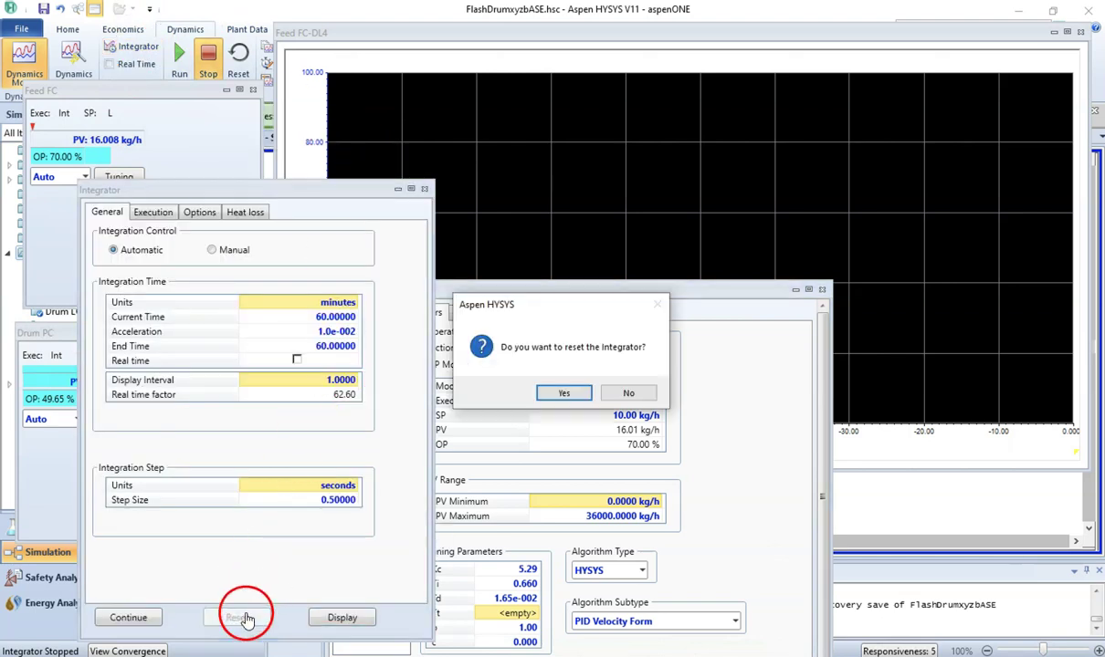
left_click(564, 396)
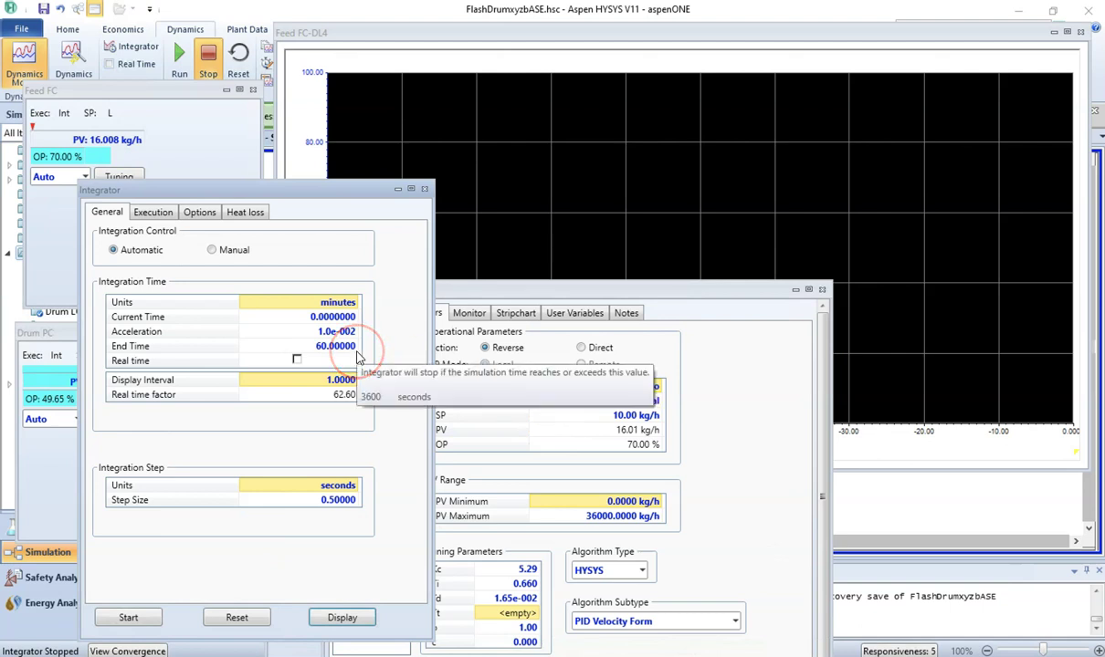
left_click(263, 287)
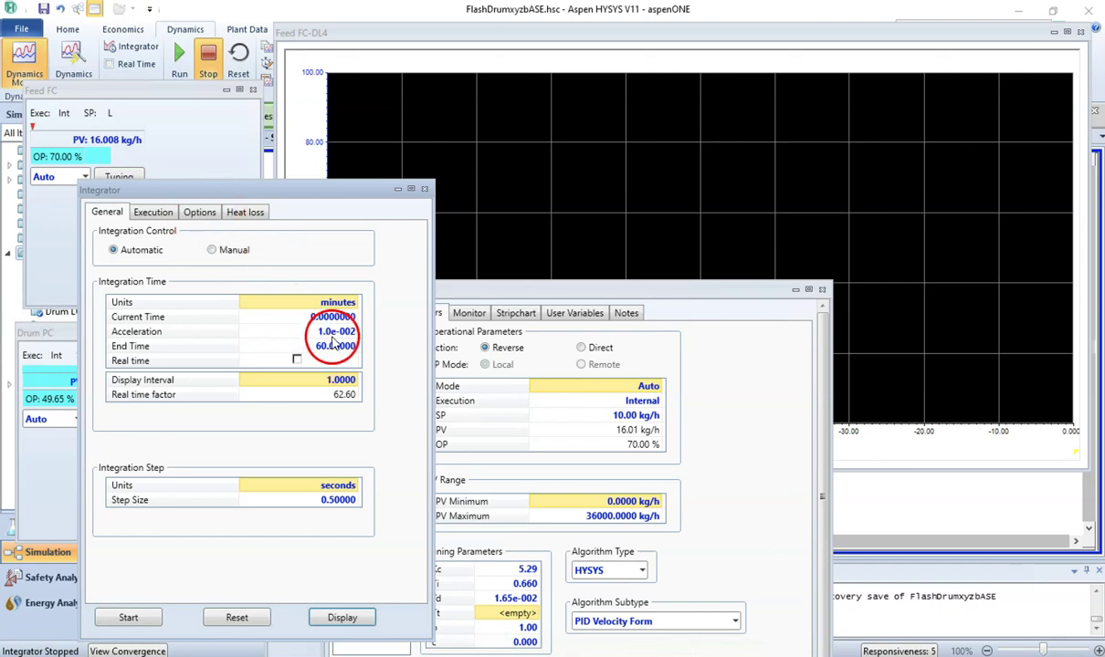
left_click(425, 191)
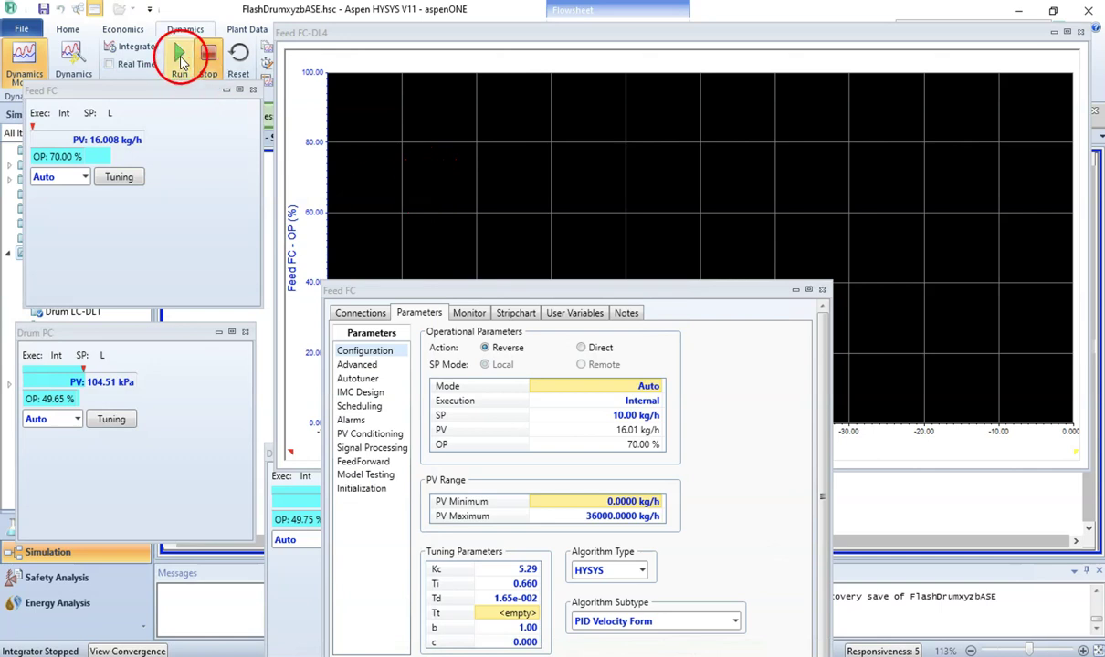
- Start the dynamic simulation, move the Feed FC window below the plot, and autoscale all axes of the Feed FC-DL4 plot
left_click(179, 55)
left_click_drag(470, 294, 593, 478)
left_click(431, 253)
left_click(614, 345)
left_click_drag(625, 347, 743, 377)
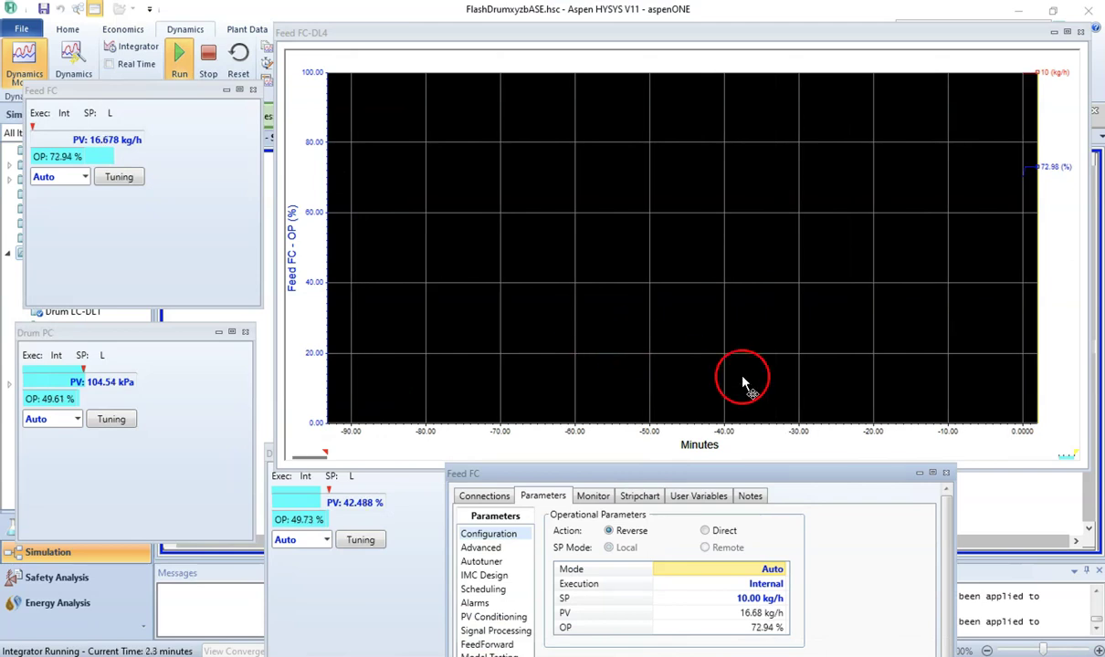
right_click(530, 230)
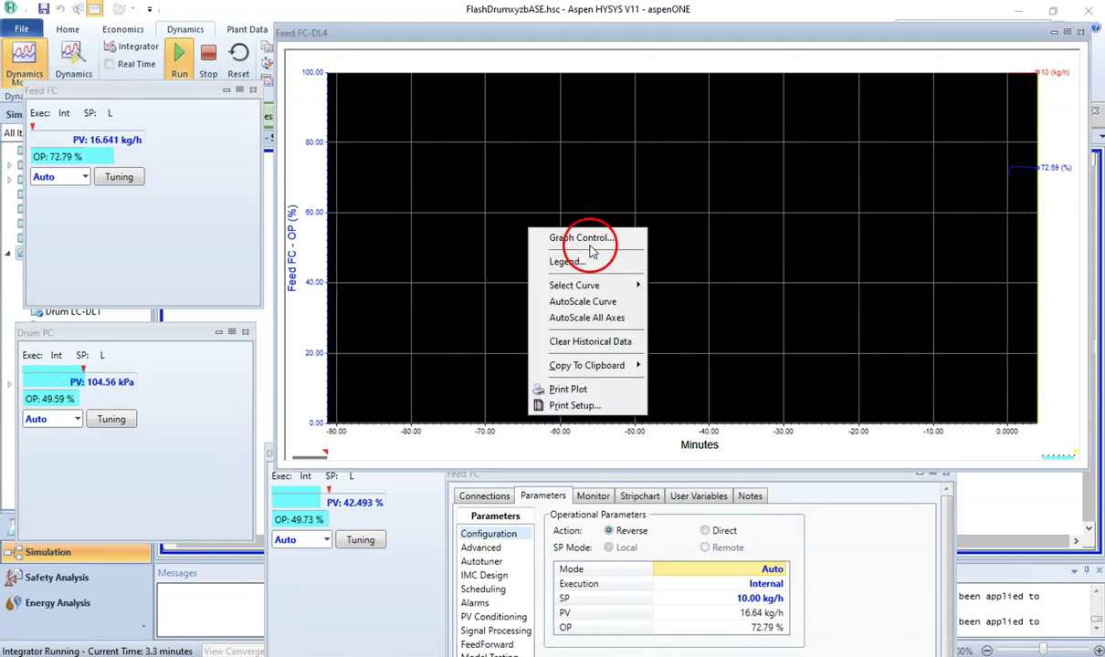
left_click(595, 320)
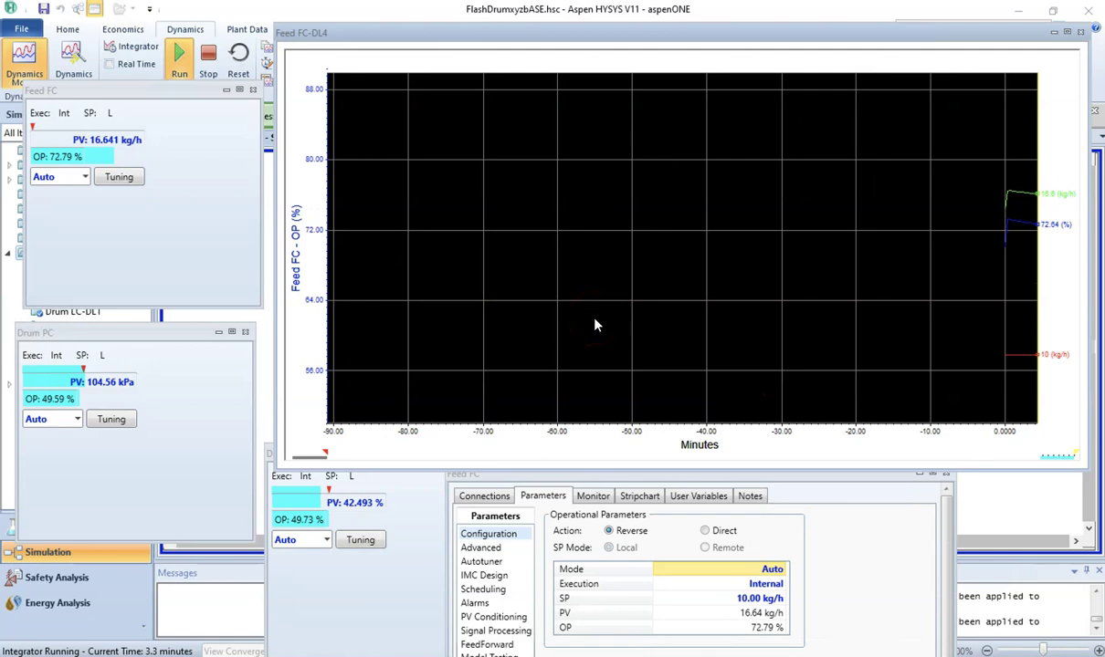
- Bring the full Feed FC parameters into view and compare the SP, PV and OP values with the running plot's curves
left_click_drag(765, 275, 998, 234)
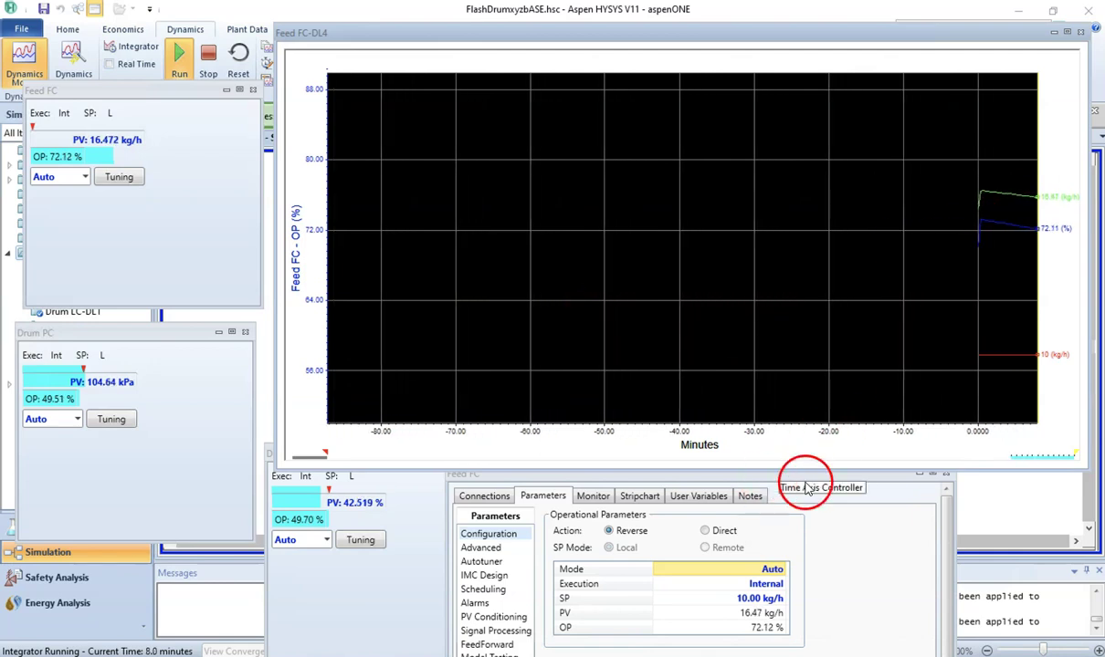
left_click_drag(785, 480, 665, 439)
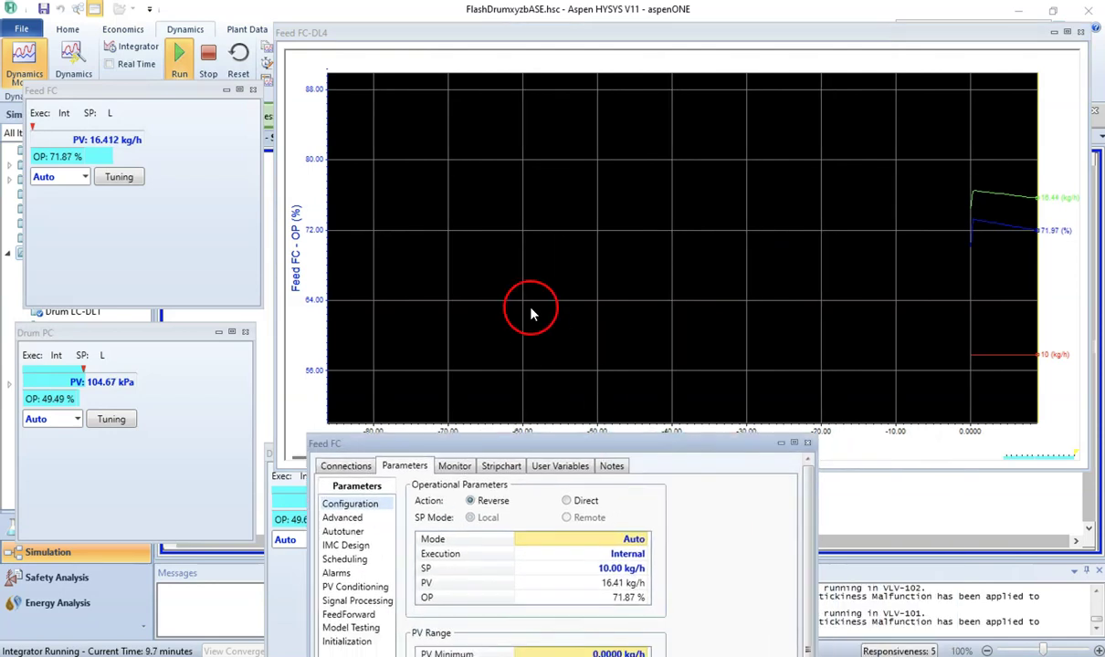
left_click_drag(532, 314, 493, 205)
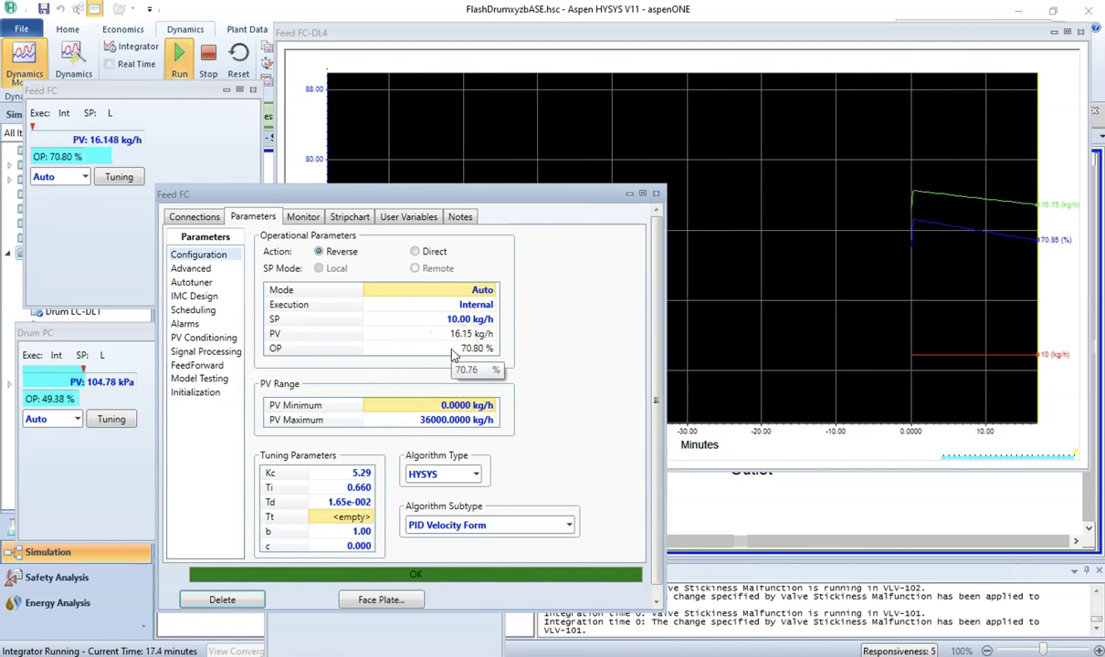
left_click(636, 340)
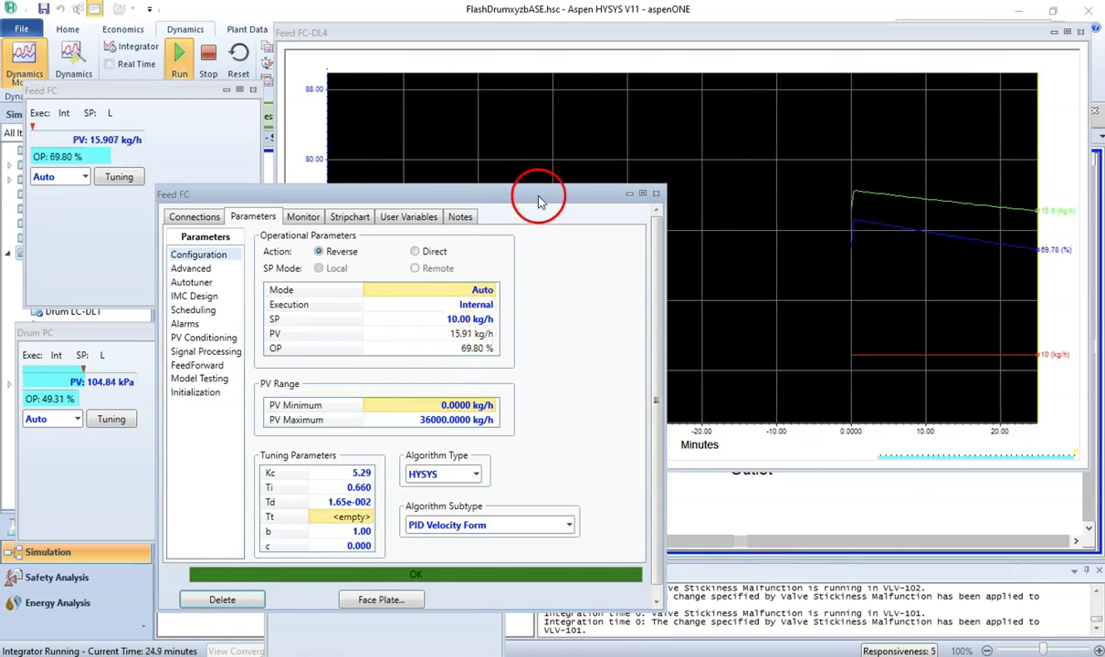
left_click_drag(557, 200, 709, 258)
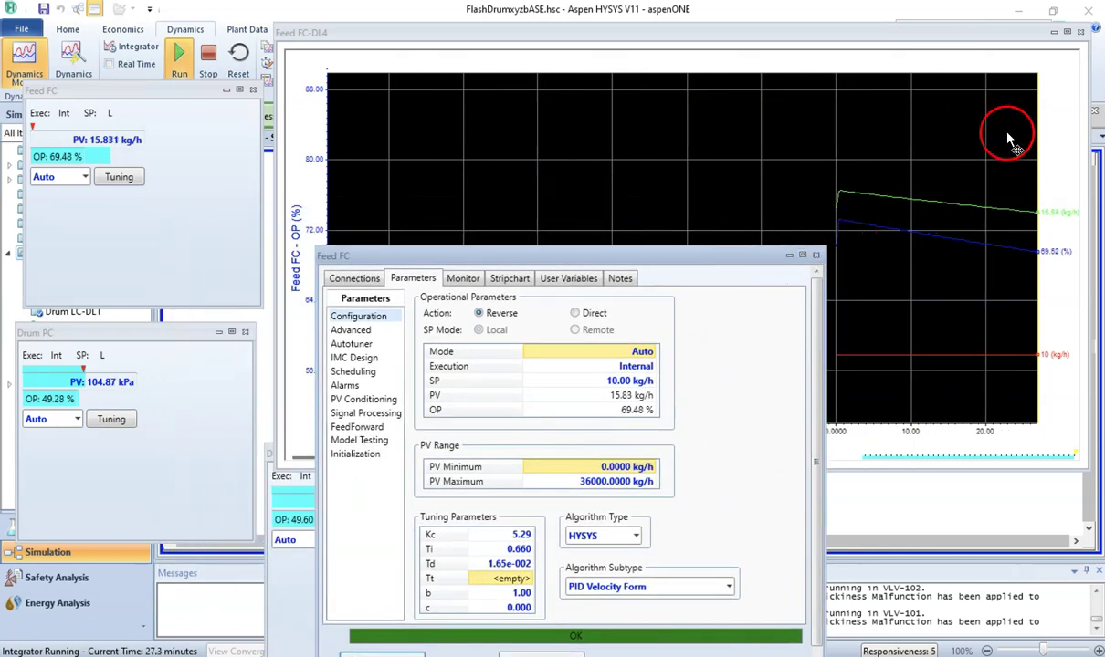
- Close the Feed FC-DL4 plot and the Feed FC controller window to return to the flowsheet
left_click(1082, 34)
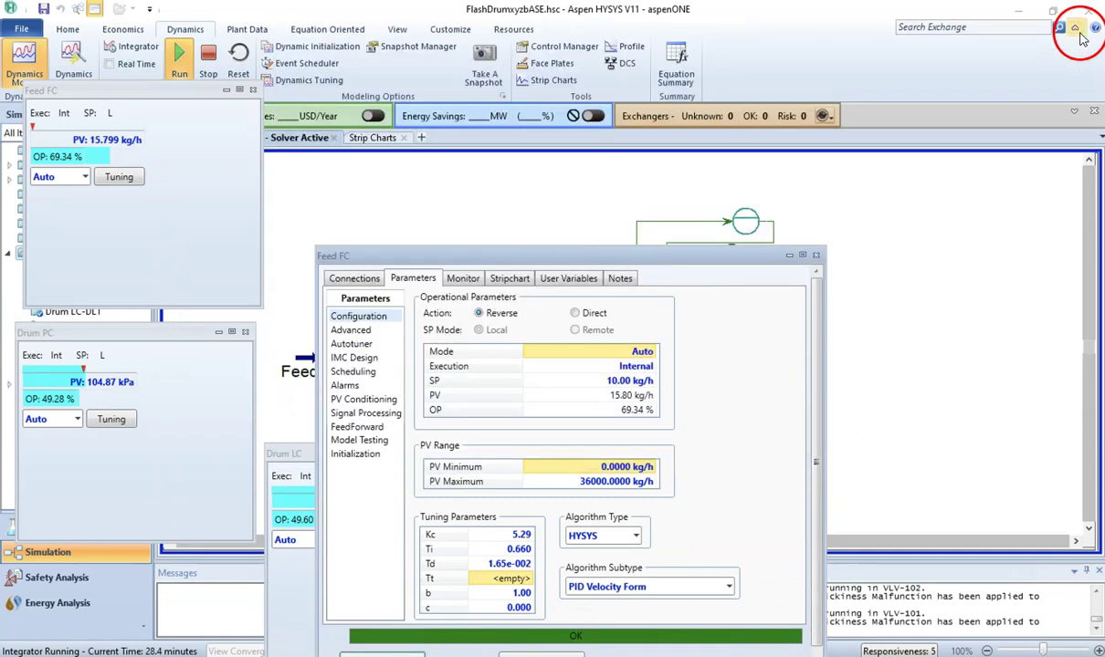
left_click(816, 257)
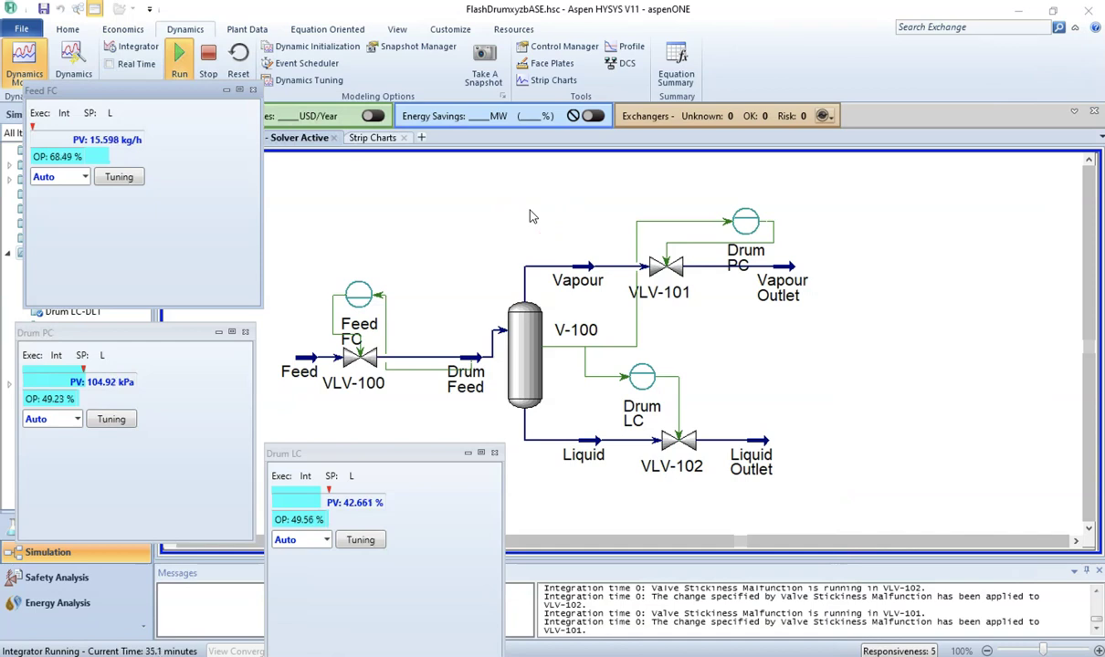
left_click(588, 415)
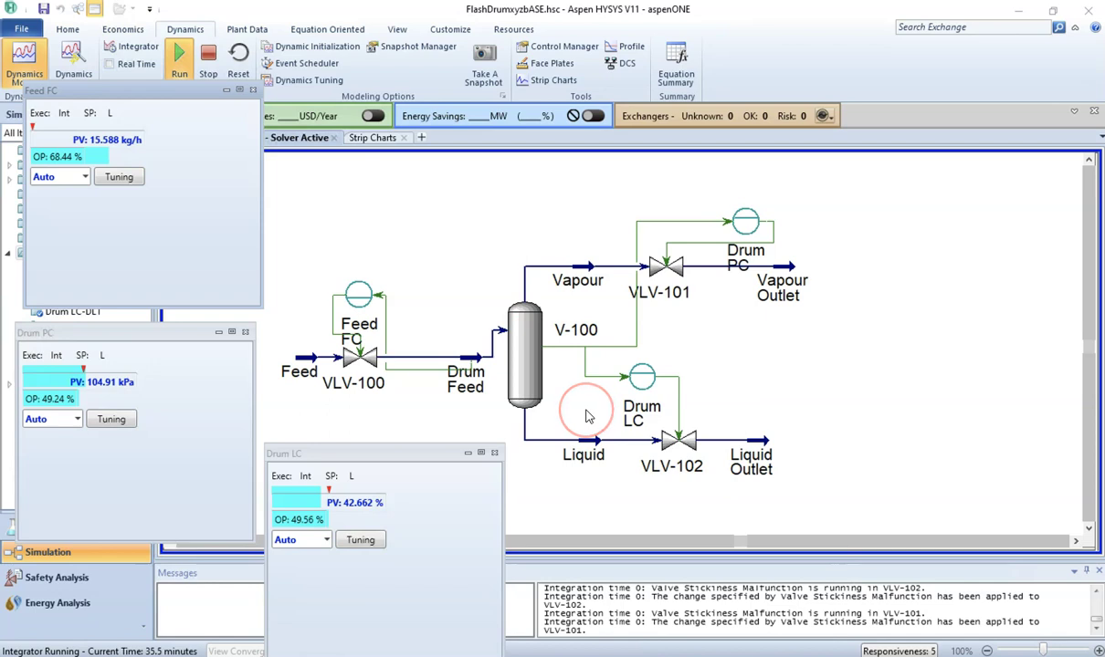
left_click(465, 376)
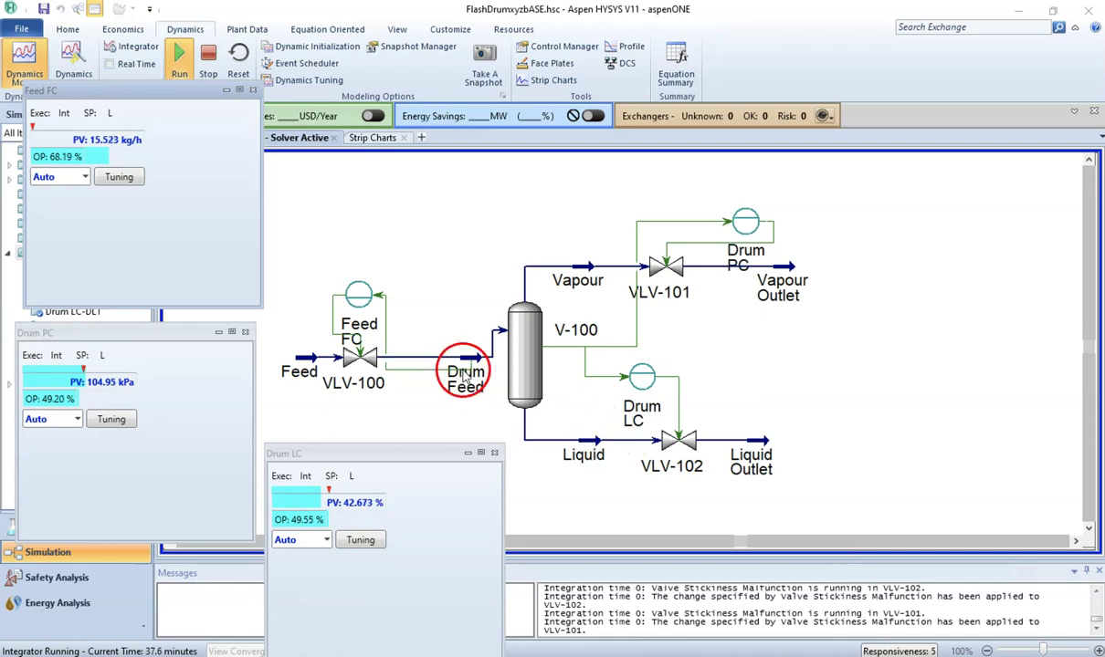